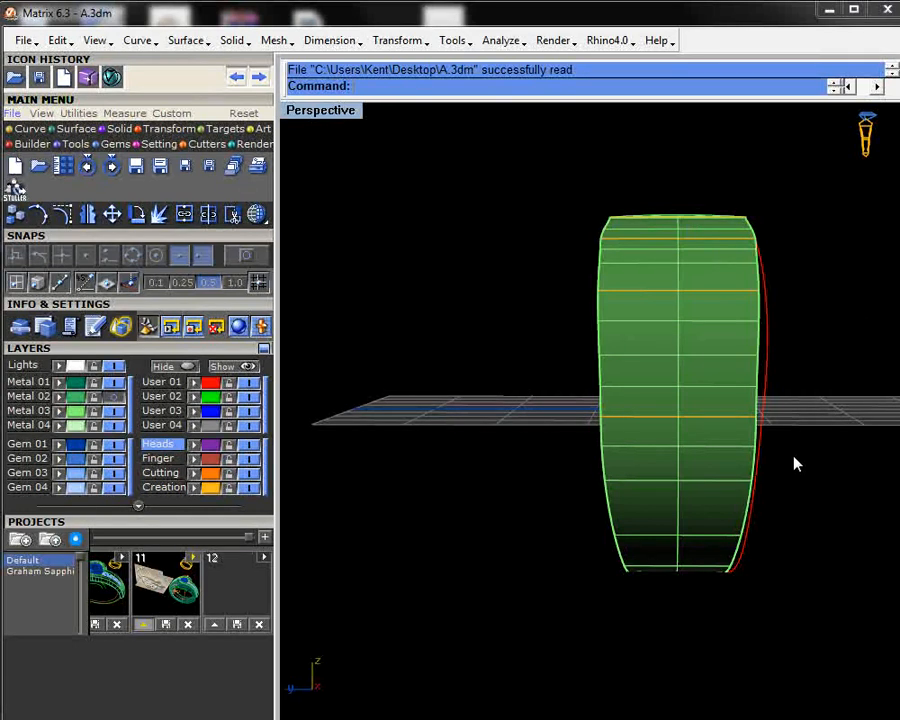
- Examine the half ring band and the red curve along its side edge from the side, through the finger and from above
{"action": "right_click_drag", "start_coordinate": [795, 463], "coordinate": [826, 460]}
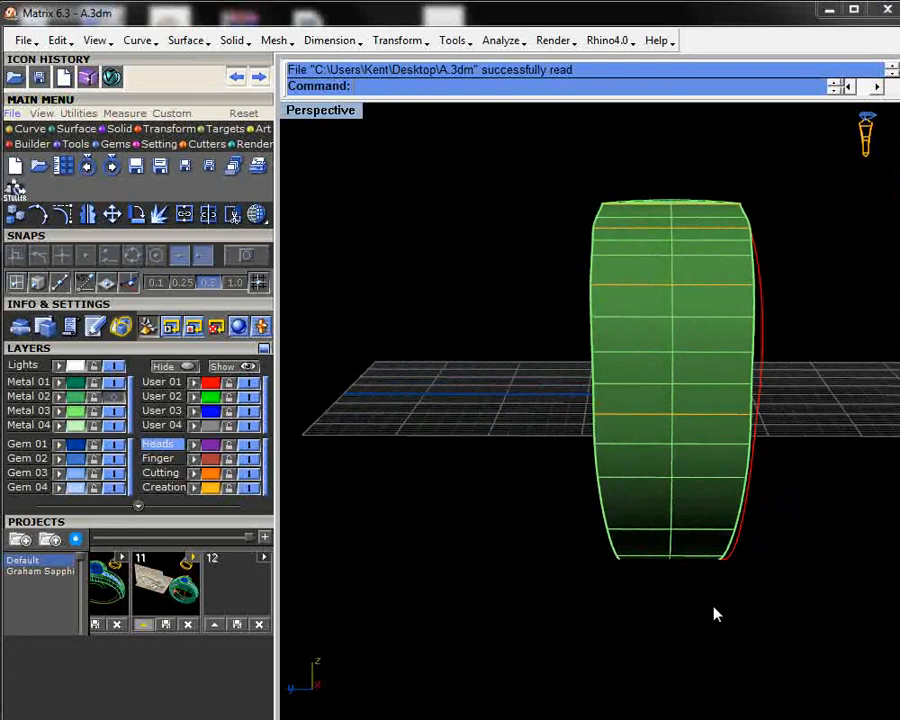
{"action": "scroll", "coordinate": [755, 420], "scroll_direction": "up", "scroll_amount": 4}
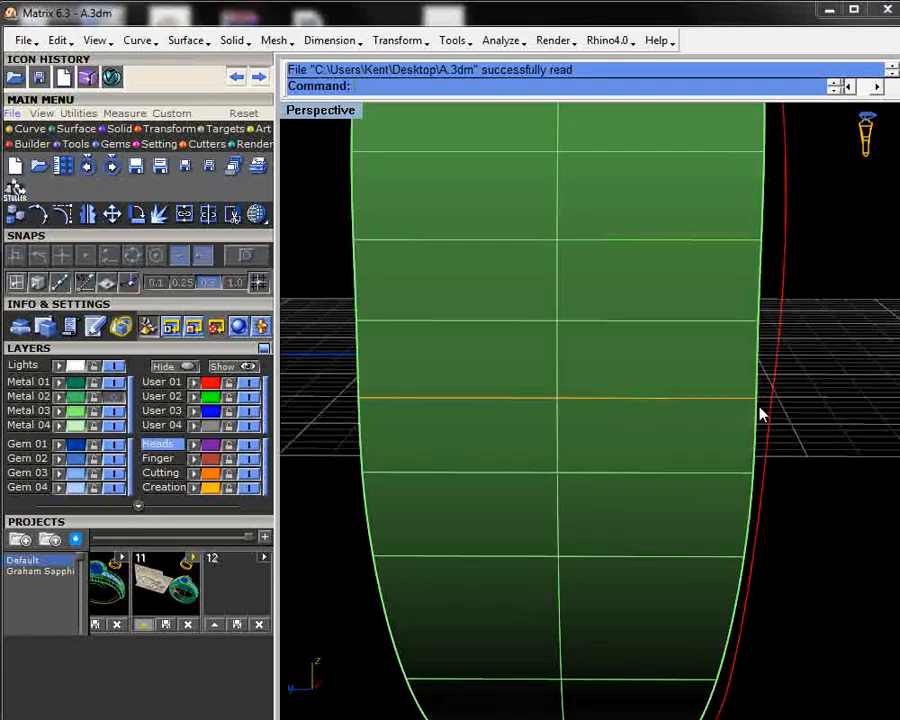
{"action": "scroll", "coordinate": [700, 622], "scroll_direction": "down", "scroll_amount": 3}
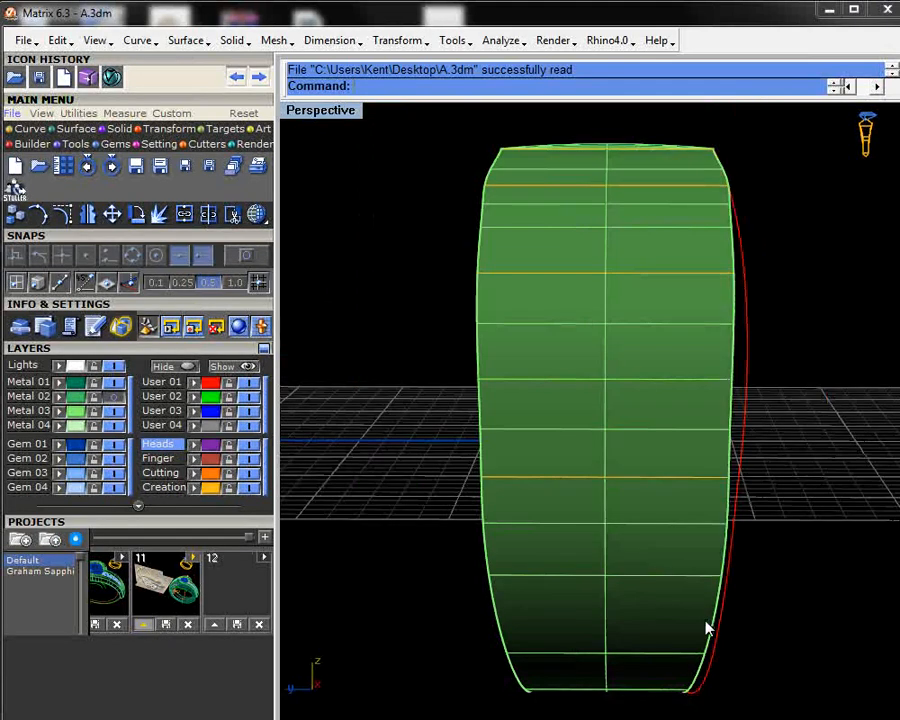
{"action": "right_click_drag", "start_coordinate": [707, 629], "coordinate": [669, 585]}
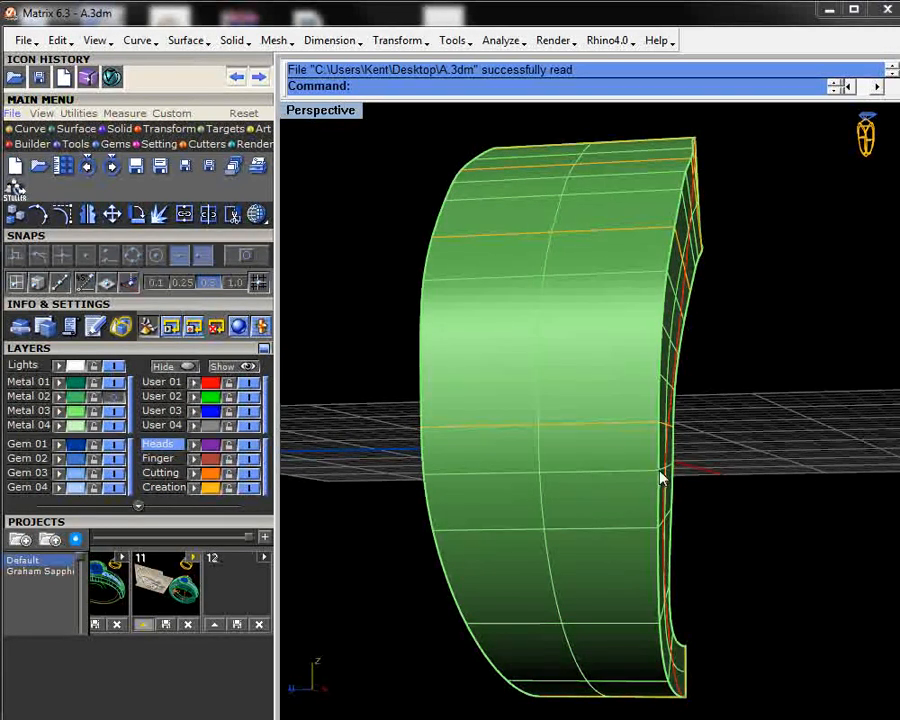
{"action": "right_click_drag", "start_coordinate": [663, 436], "coordinate": [685, 446]}
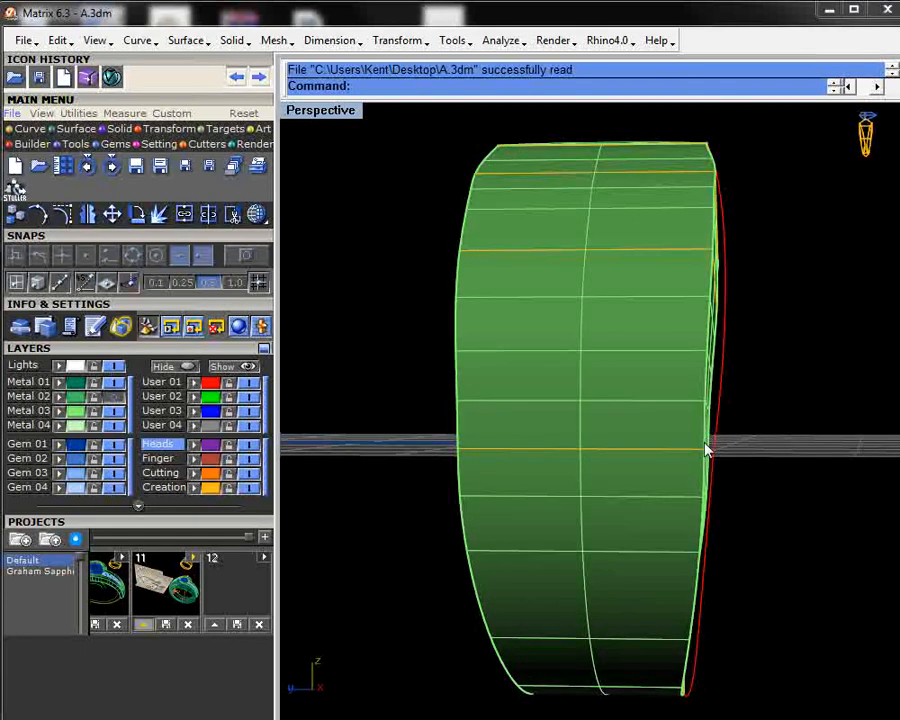
{"action": "scroll", "coordinate": [707, 446], "scroll_direction": "up", "scroll_amount": 5}
{"action": "right_click_drag", "start_coordinate": [710, 482], "coordinate": [734, 476]}
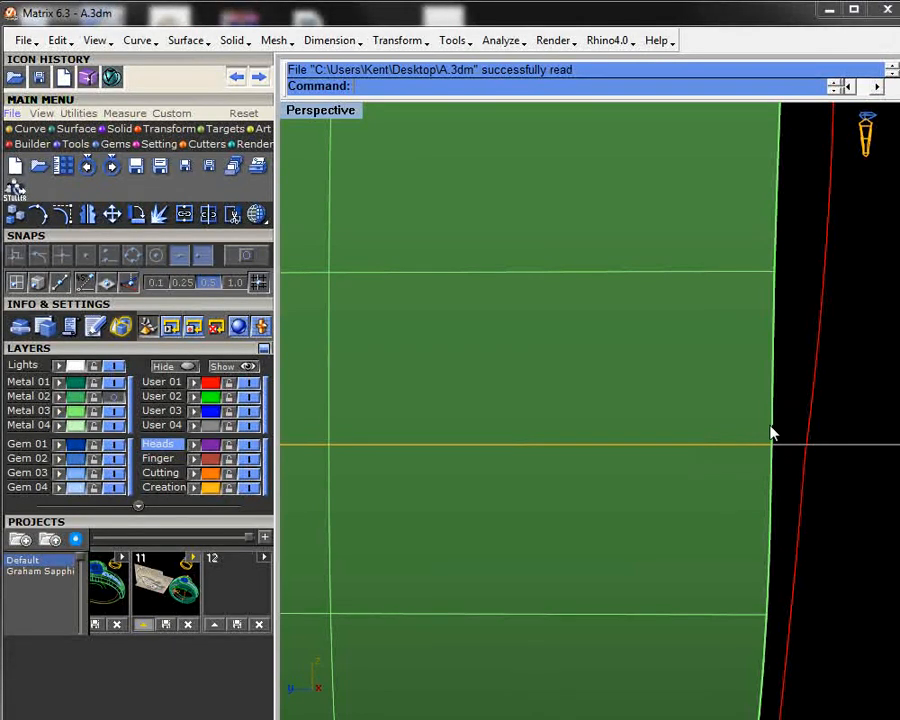
{"action": "scroll", "coordinate": [765, 490], "scroll_direction": "down", "scroll_amount": 5}
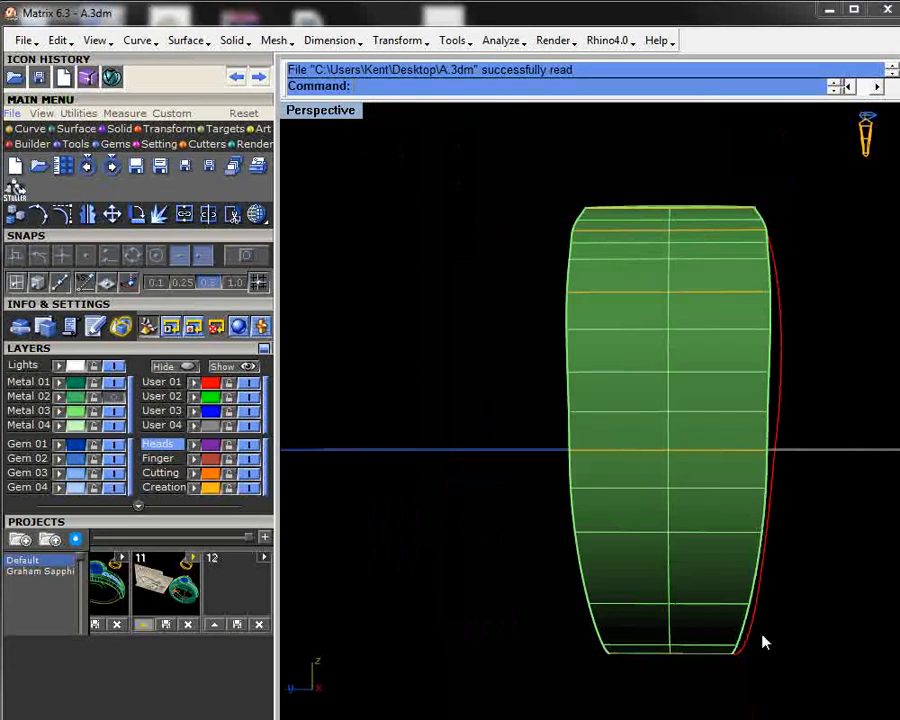
{"action": "mouse_move", "coordinate": [763, 641]}
{"action": "right_mouse_down"}
{"action": "mouse_move", "coordinate": [703, 623]}
{"action": "mouse_move", "coordinate": [771, 627]}
{"action": "right_mouse_up"}
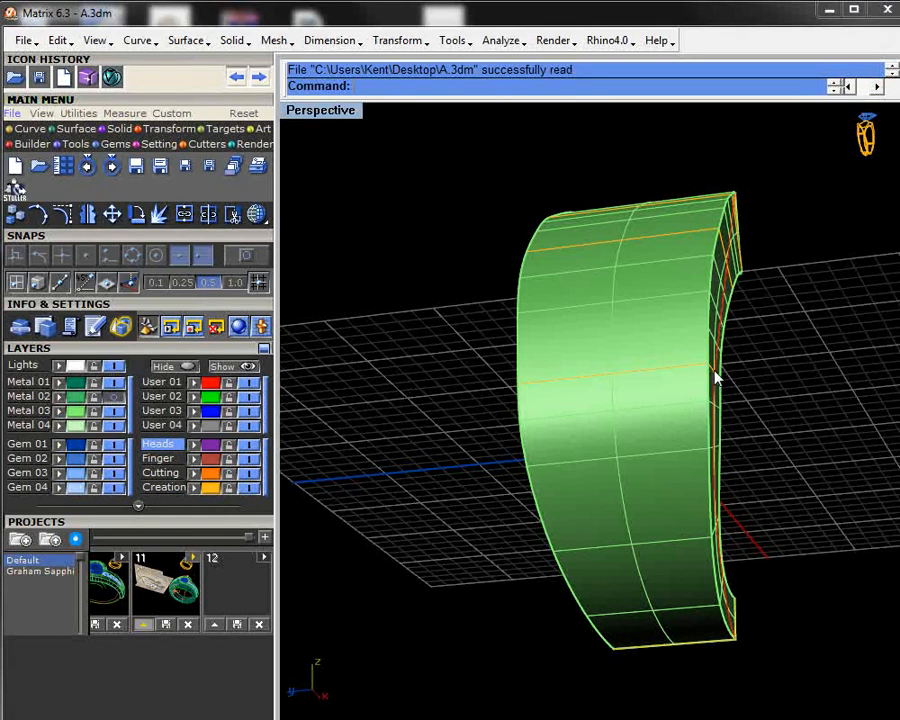
{"action": "right_click_drag", "start_coordinate": [715, 374], "coordinate": [743, 502]}
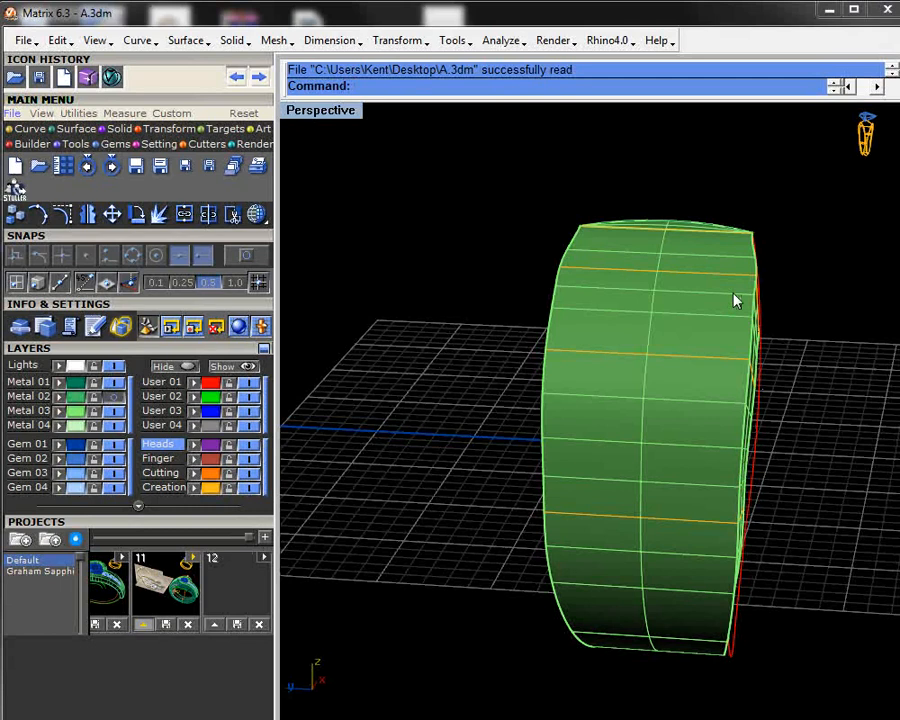
{"action": "right_click_drag", "start_coordinate": [734, 300], "coordinate": [546, 424]}
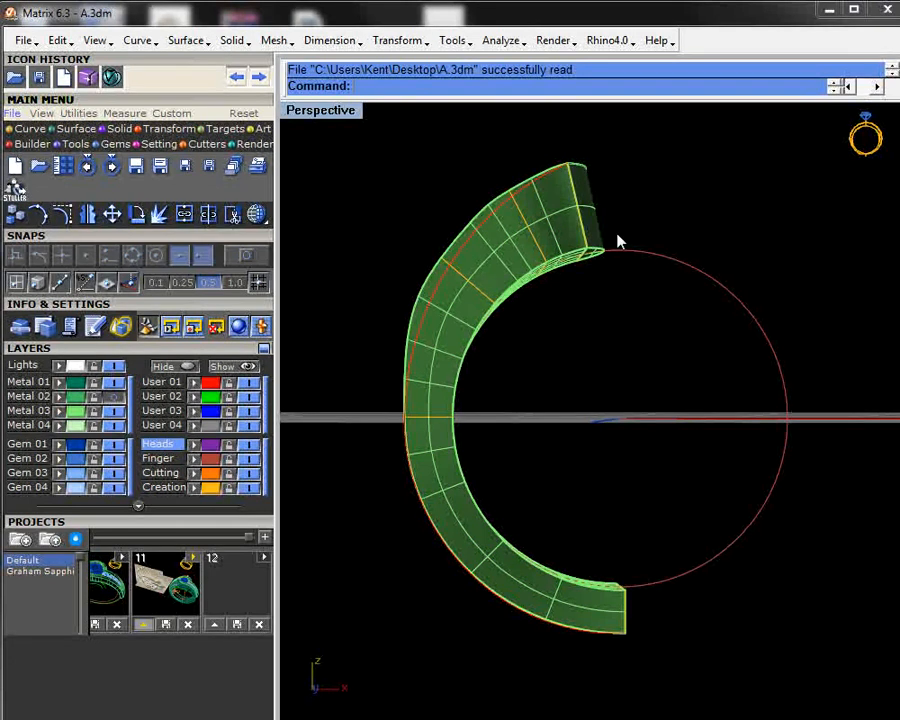
{"action": "right_click_drag", "start_coordinate": [494, 374], "coordinate": [519, 398]}
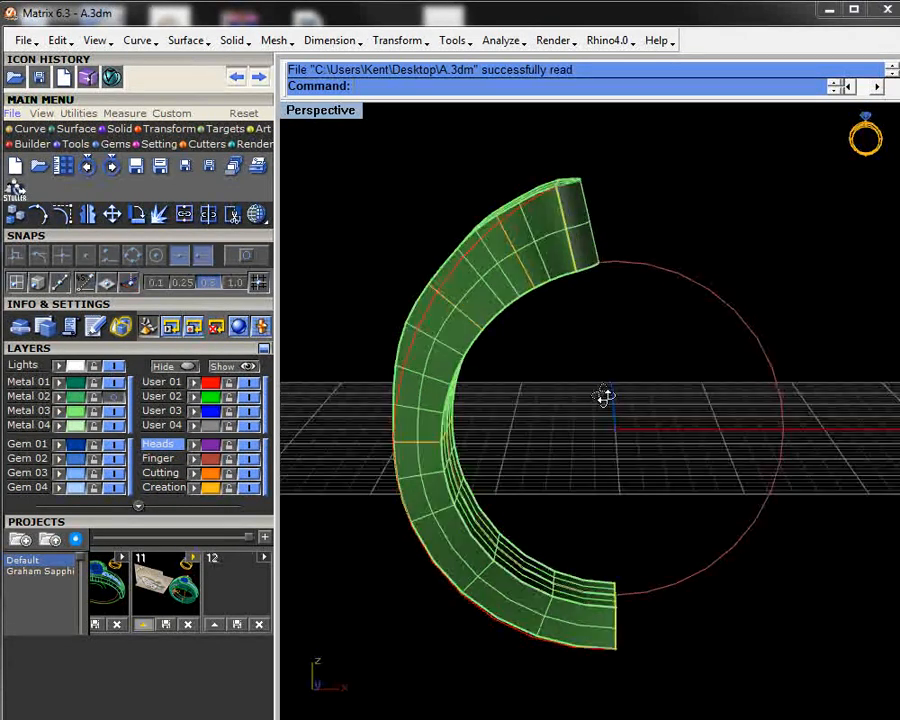
{"action": "right_click_drag", "start_coordinate": [603, 396], "coordinate": [675, 434]}
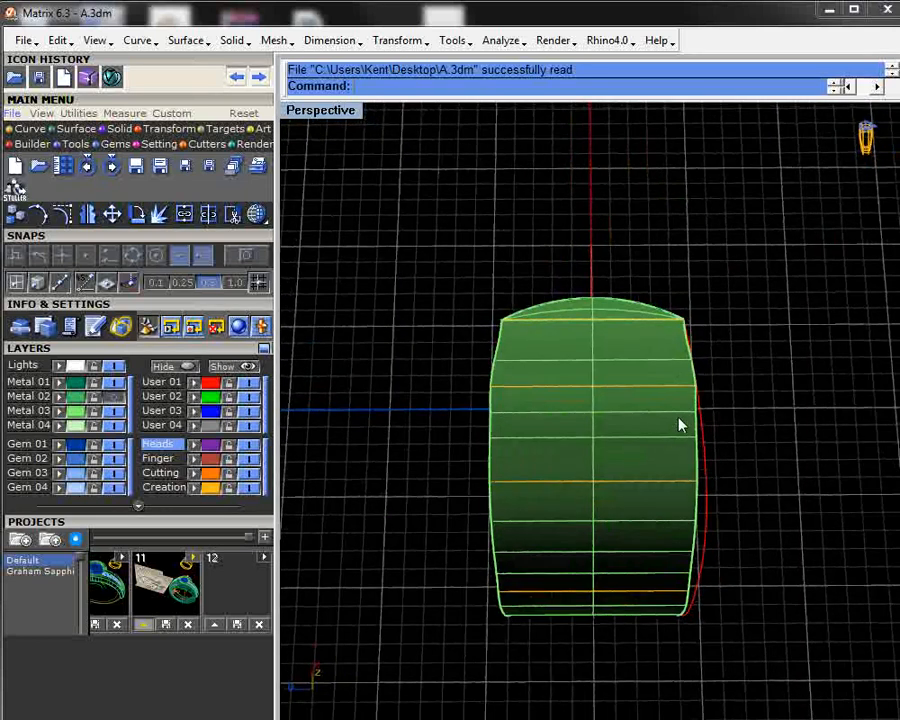
{"action": "scroll", "coordinate": [679, 422], "scroll_direction": "up", "scroll_amount": 4}
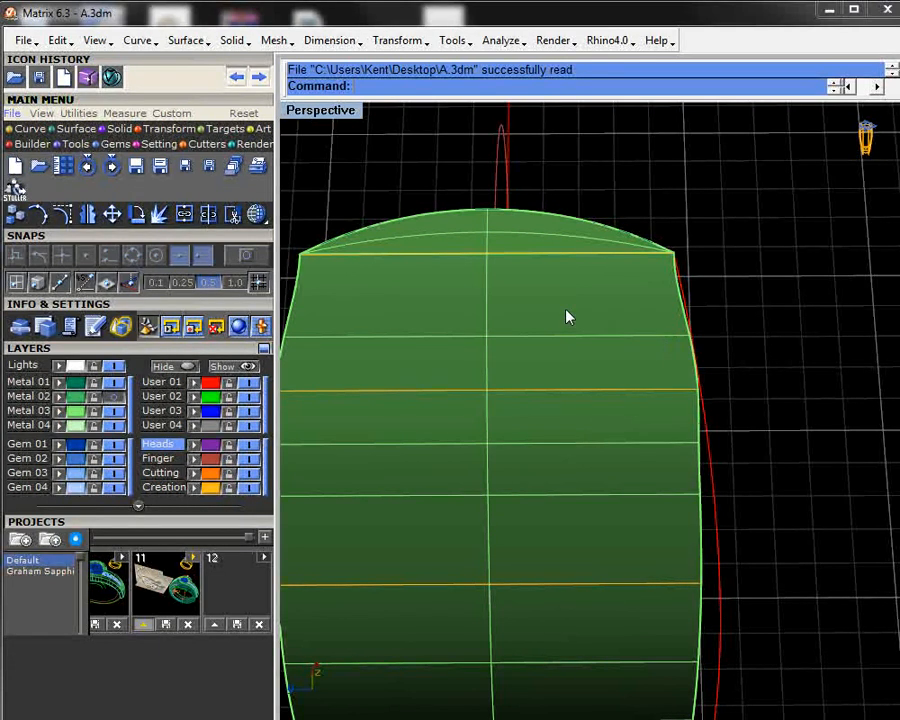
{"action": "scroll", "coordinate": [568, 316], "scroll_direction": "down", "scroll_amount": 3}
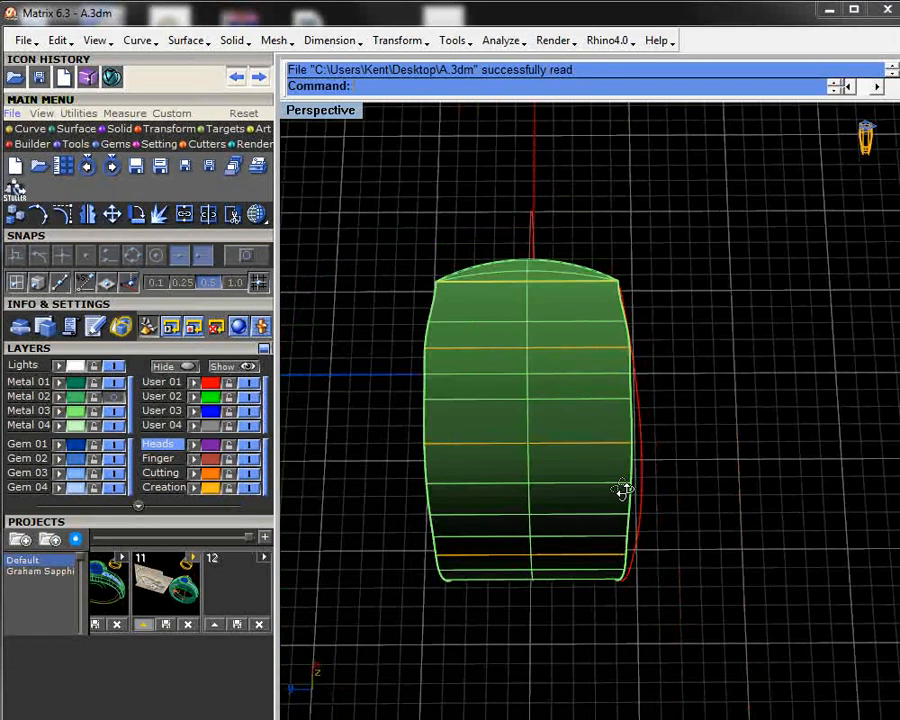
{"action": "right_click_drag", "start_coordinate": [622, 490], "coordinate": [535, 415]}
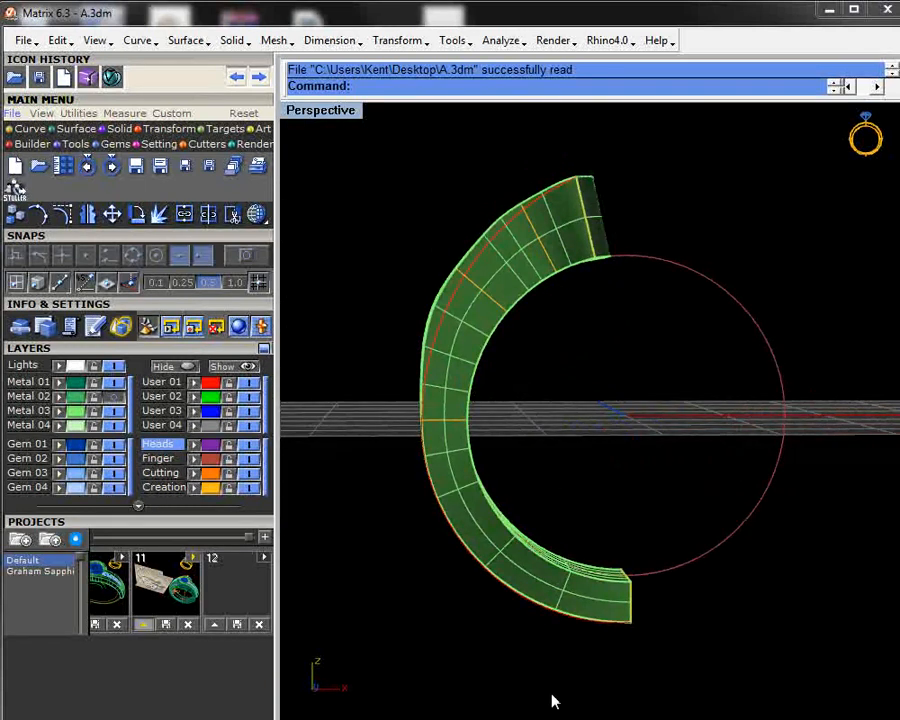
- Switch to the support e-mail to read the bevel request, and return to the ring model in Matrix
{"action": "key", "text": "alt+Tab"}
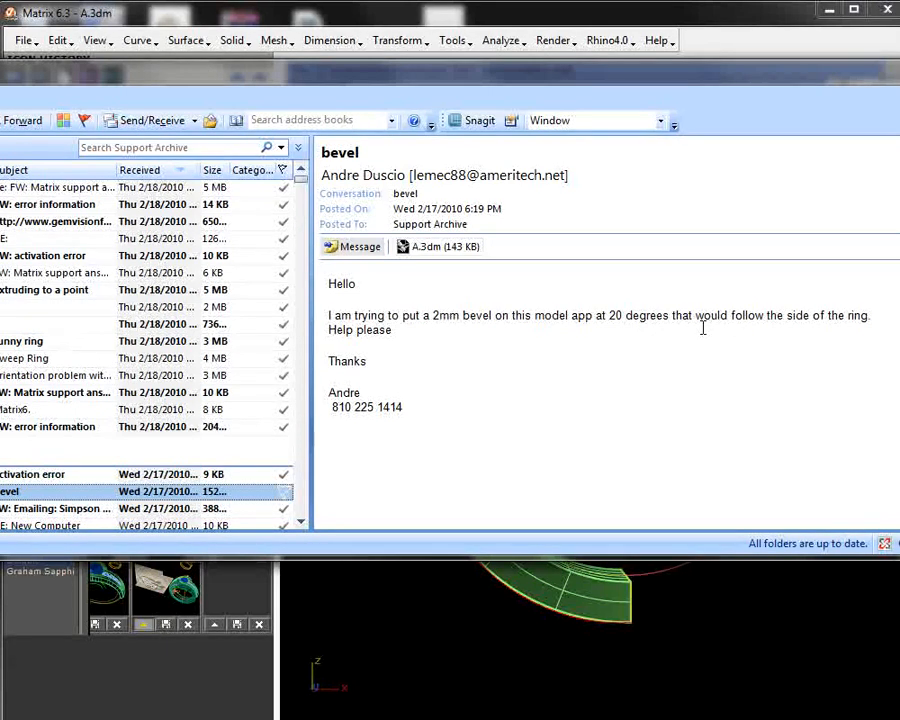
{"action": "left_click", "coordinate": [859, 179]}
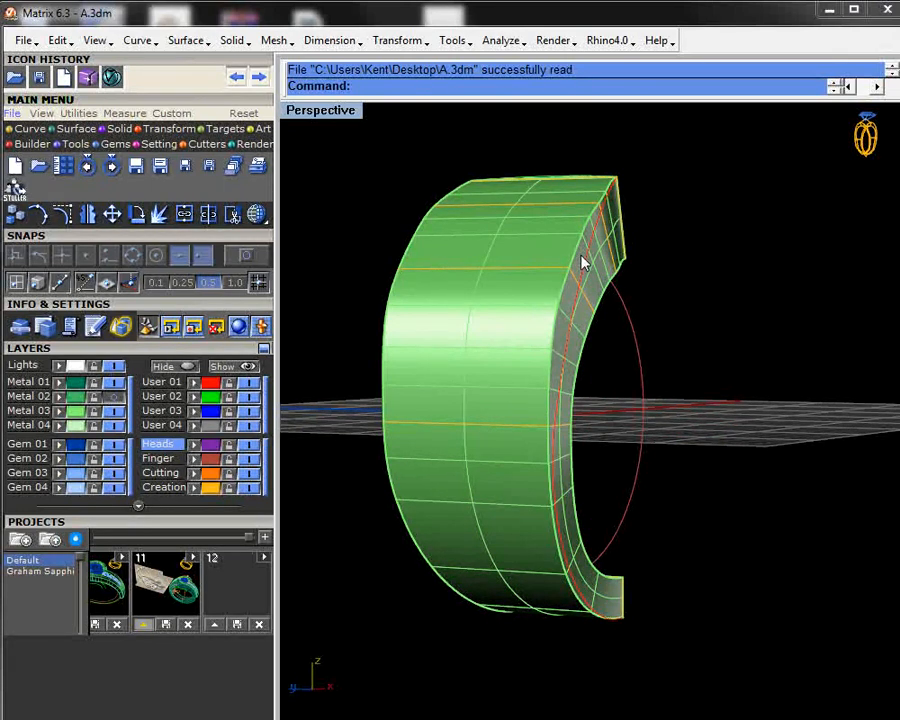
{"action": "right_click_drag", "start_coordinate": [584, 262], "coordinate": [598, 343]}
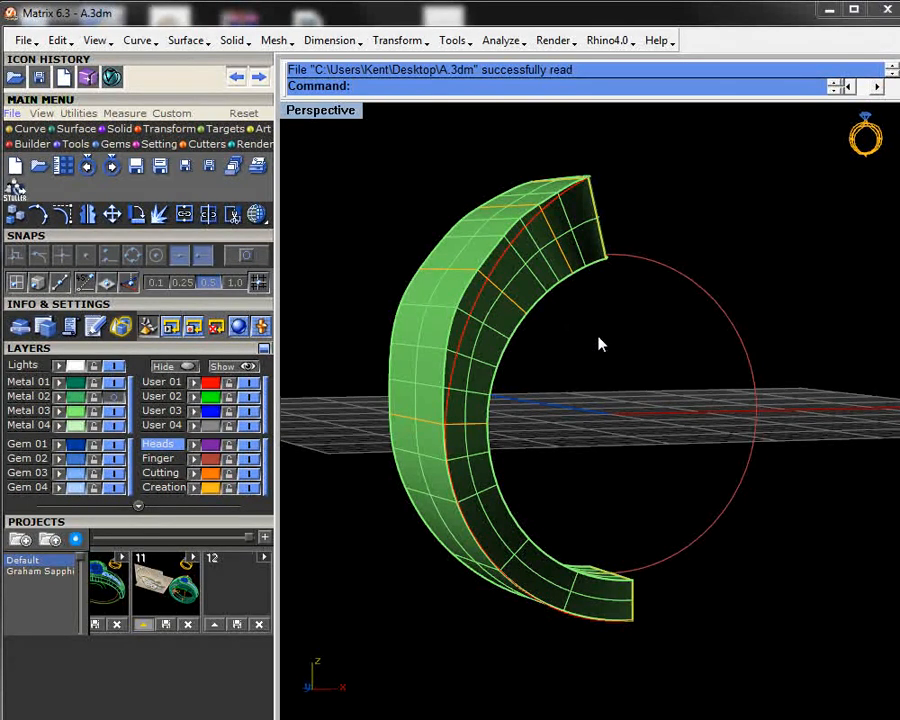
- Draw an arc on layer User 02 in the Side View, from the band's upper corner to its bottom corner, bulging along the side edge
{"action": "key", "text": "ctrl+m"}
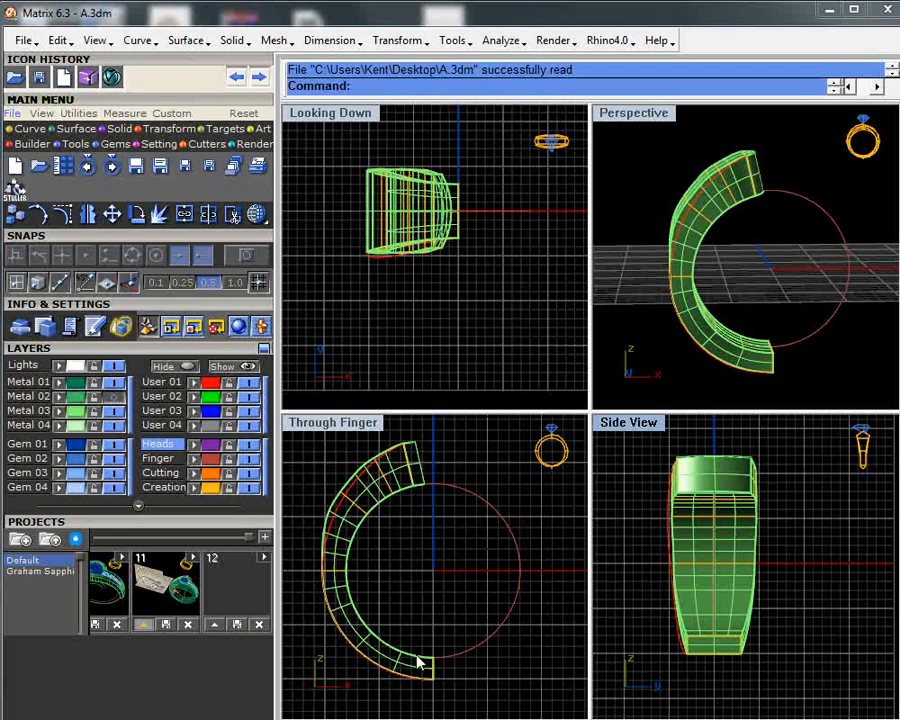
{"action": "double_click", "coordinate": [616, 418]}
{"action": "scroll", "coordinate": [459, 318], "scroll_direction": "up", "scroll_amount": 3}
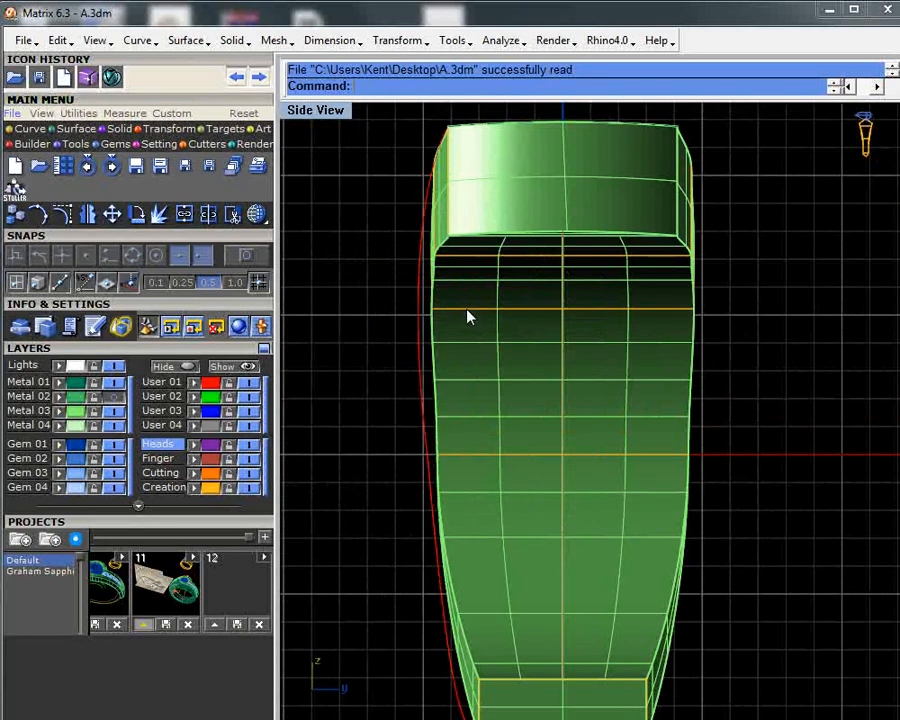
{"action": "scroll", "coordinate": [467, 317], "scroll_direction": "down", "scroll_amount": 2}
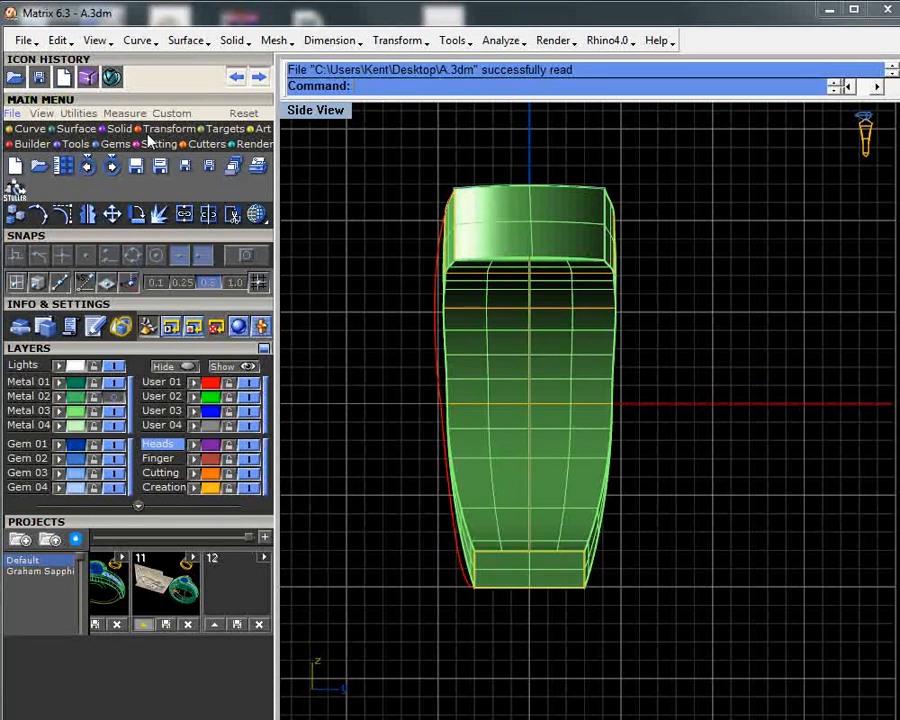
{"action": "left_click", "coordinate": [29, 129]}
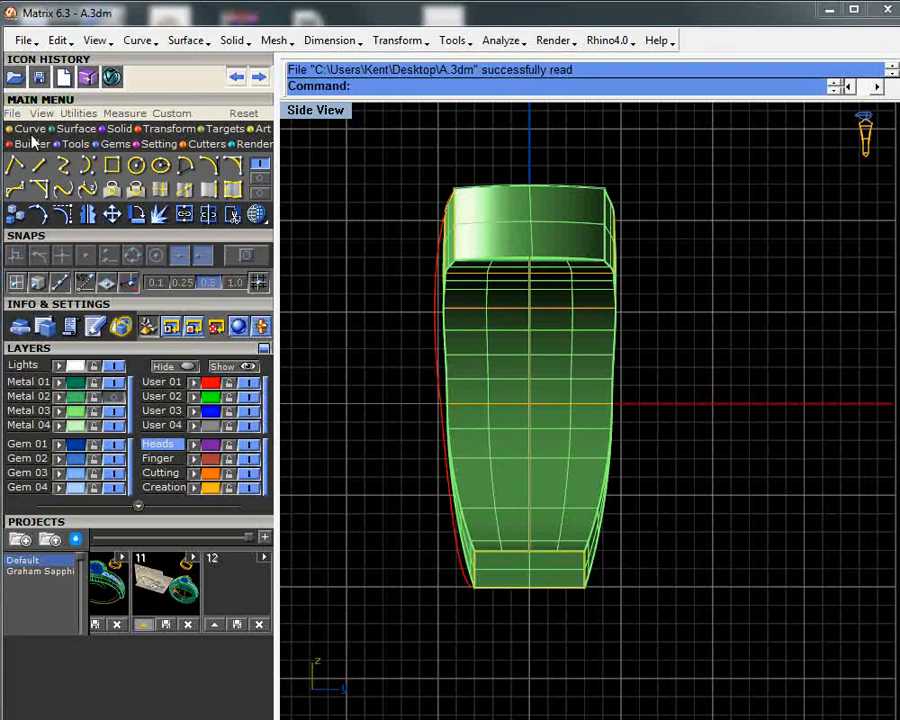
{"action": "left_click", "coordinate": [258, 166]}
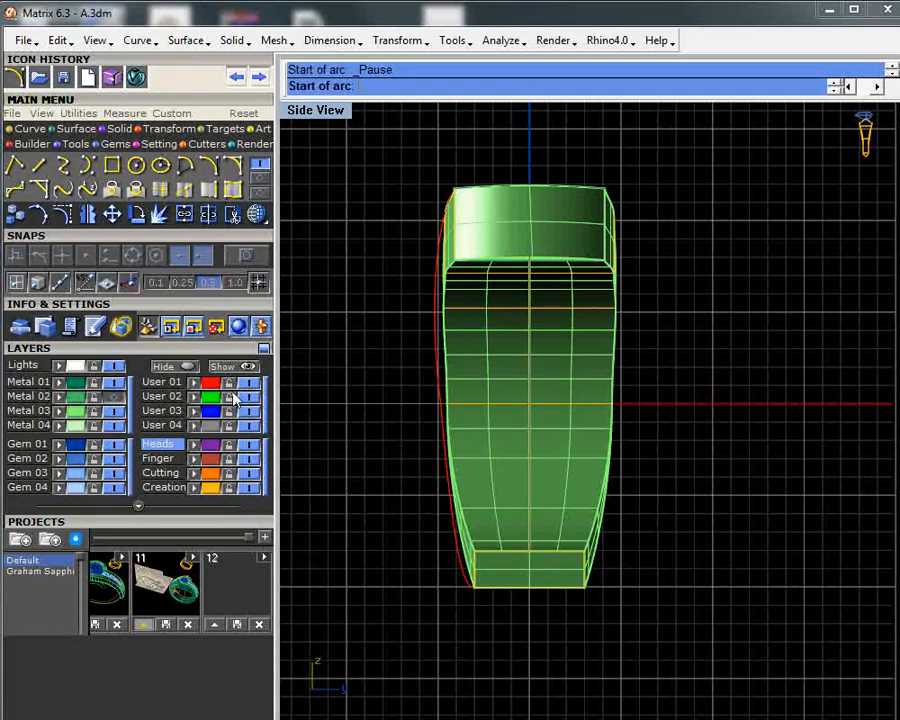
{"action": "left_click", "coordinate": [234, 398]}
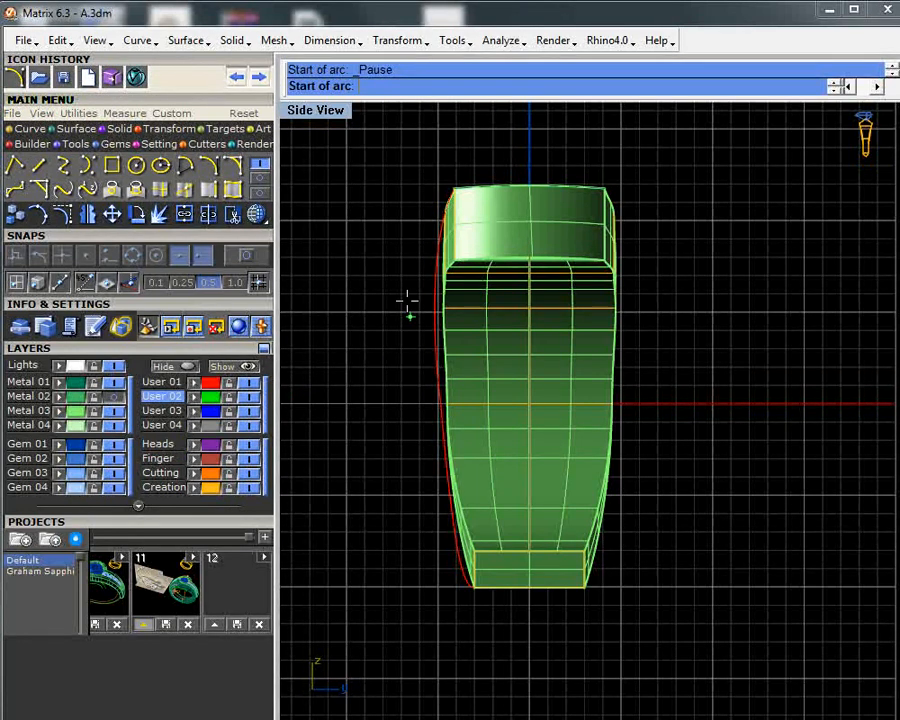
{"action": "left_click", "coordinate": [457, 188]}
{"action": "left_click", "coordinate": [473, 588]}
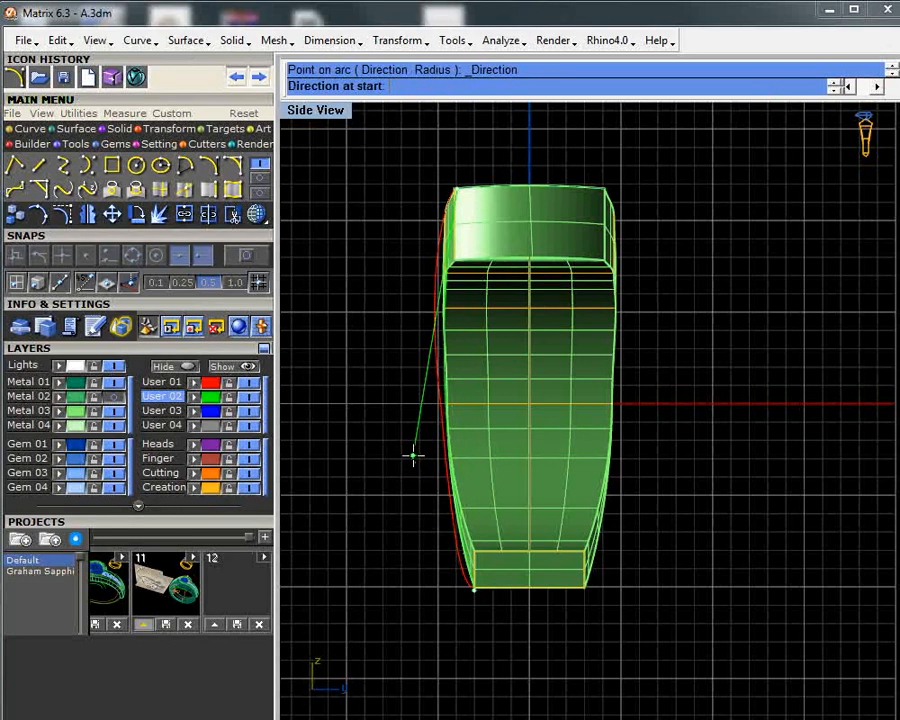
{"action": "left_click", "coordinate": [413, 456]}
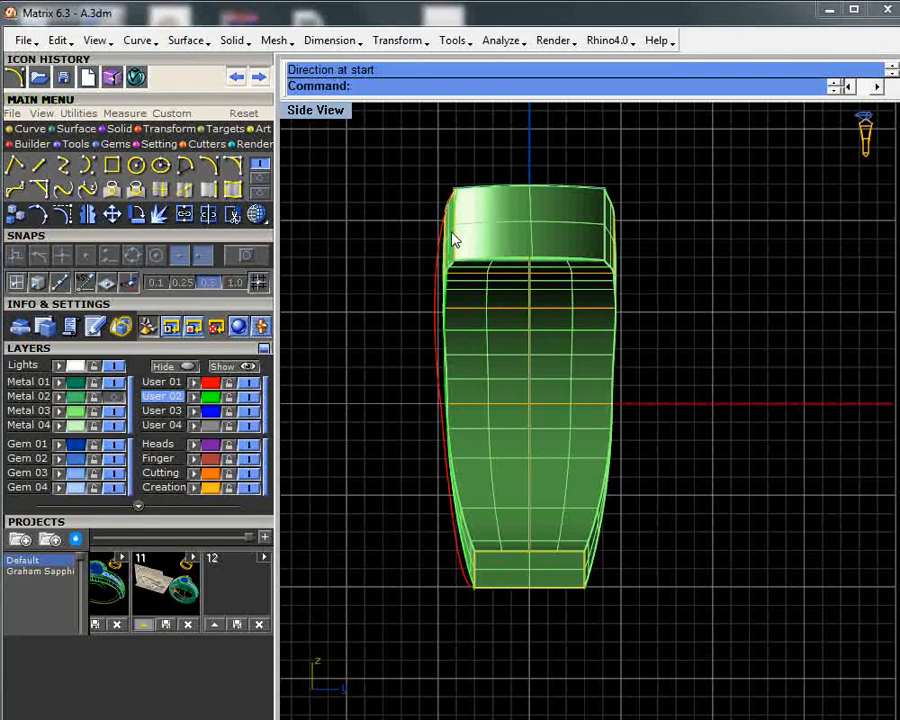
{"action": "left_click", "coordinate": [455, 246]}
{"action": "left_click", "coordinate": [522, 293]}
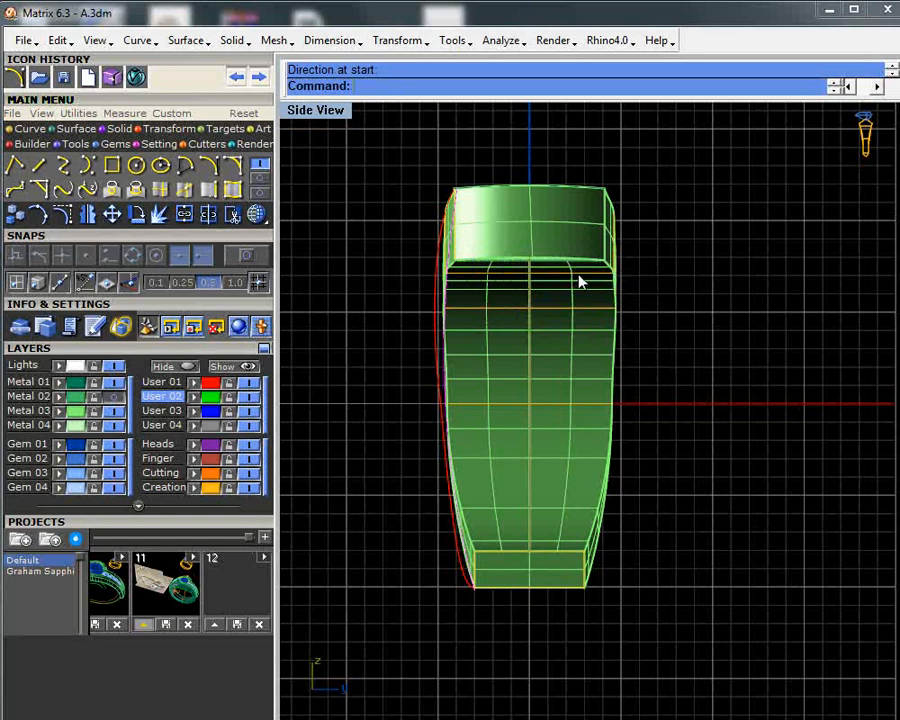
- Offset the finger circle outward in the Through Finger view, using ThroughPoint at the outer bottom corner of the band
{"action": "double_click", "coordinate": [338, 112]}
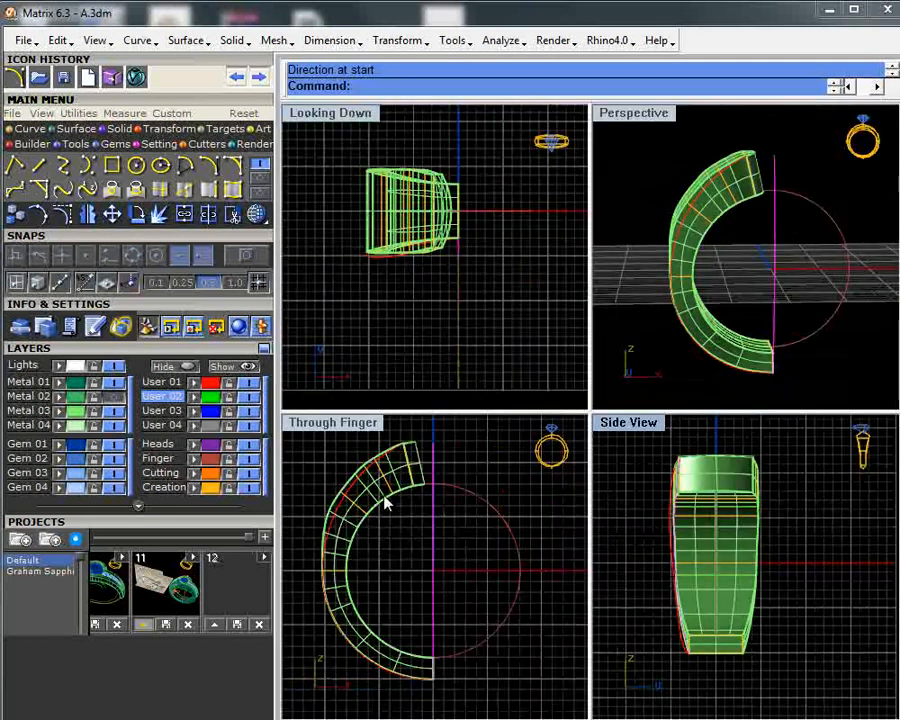
{"action": "double_click", "coordinate": [366, 425]}
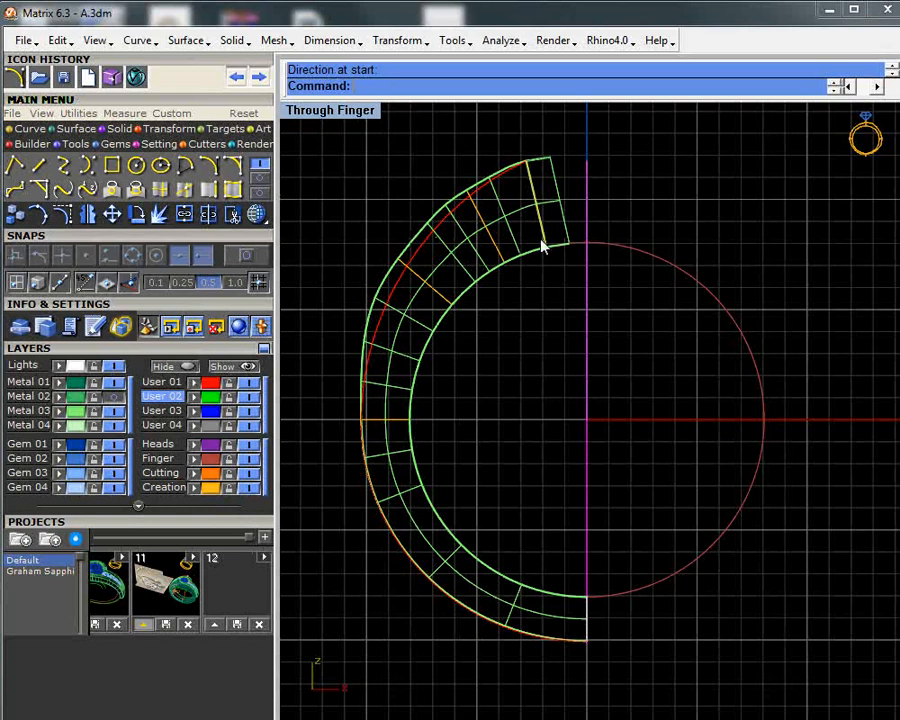
{"action": "left_click", "coordinate": [619, 596]}
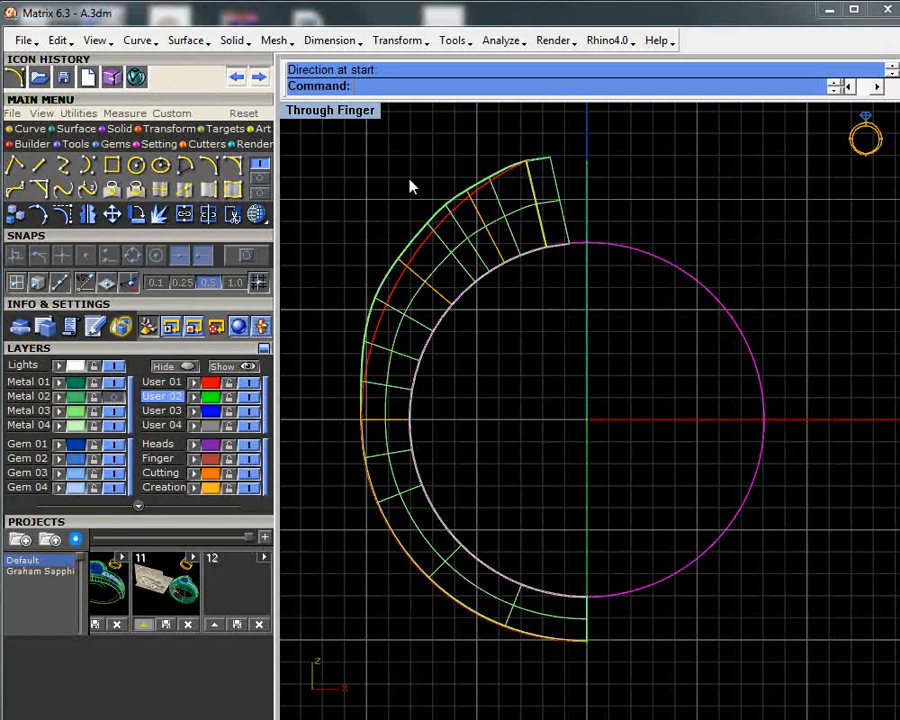
{"action": "left_click", "coordinate": [260, 177]}
{"action": "left_click", "coordinate": [14, 165]}
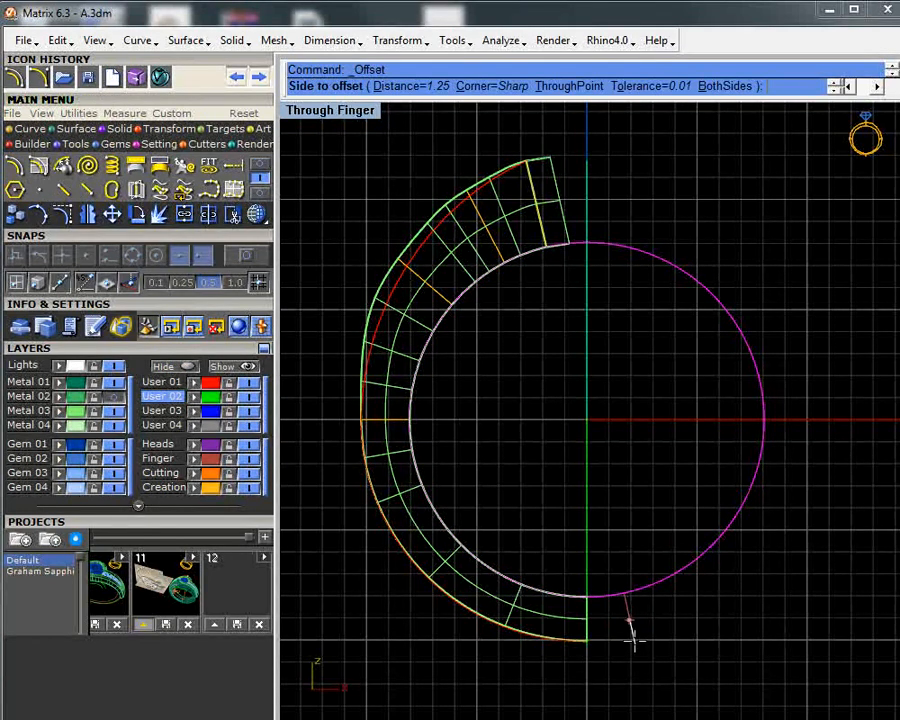
{"action": "type", "text": "t"}
{"action": "key", "text": "Return"}
{"action": "scroll", "coordinate": [605, 635], "scroll_direction": "up", "scroll_amount": 3}
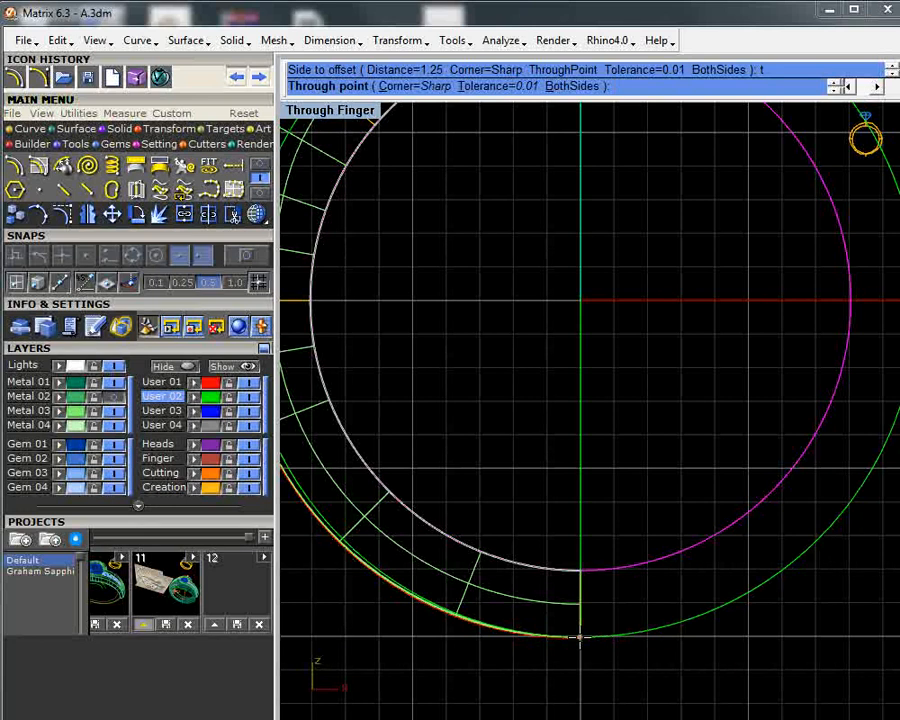
{"action": "left_click", "coordinate": [580, 637]}
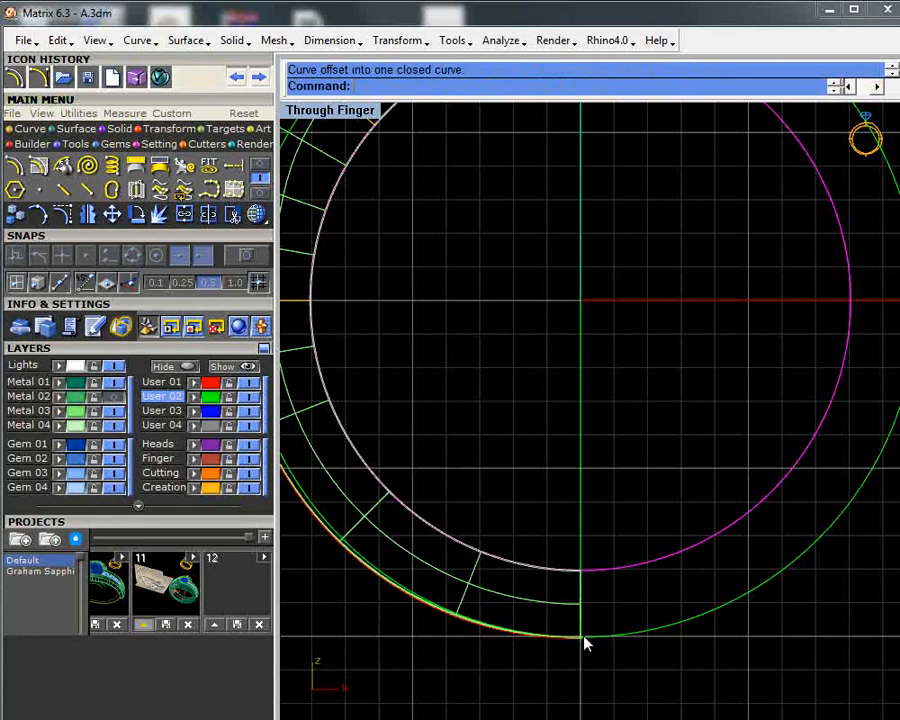
{"action": "scroll", "coordinate": [581, 332], "scroll_direction": "down", "scroll_amount": 5}
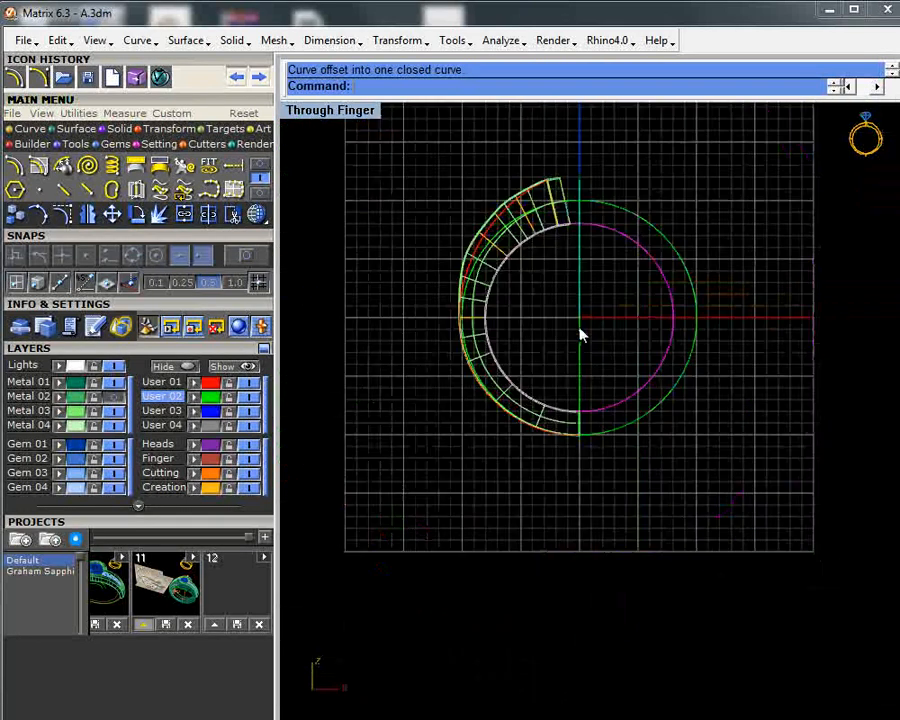
{"action": "scroll", "coordinate": [589, 398], "scroll_direction": "up", "scroll_amount": 2}
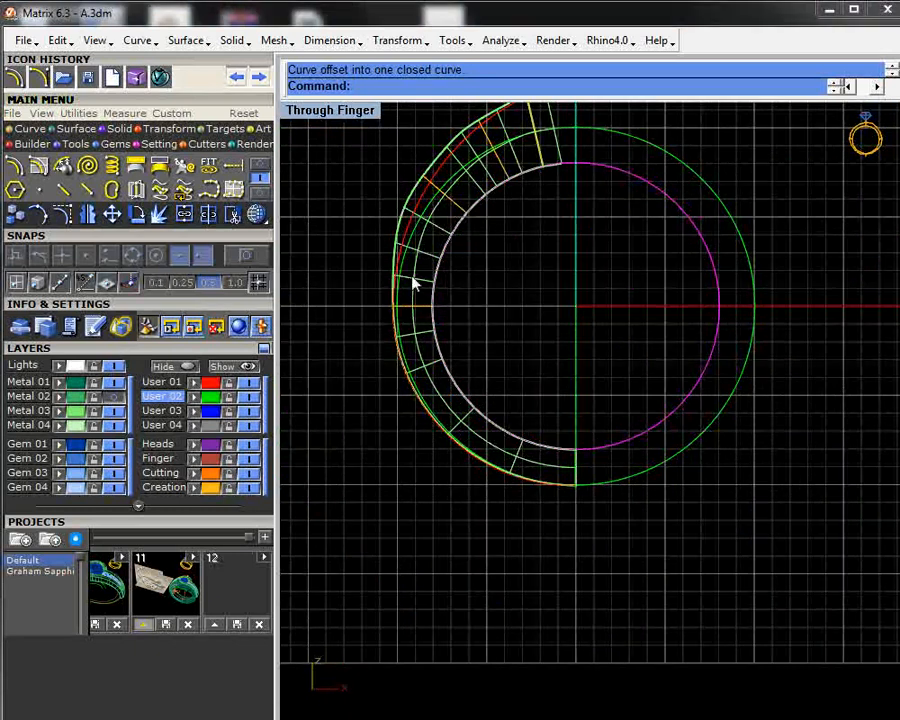
- Start a direction arc in the Through Finger view and hide the Metal 03 and Creation layers
{"action": "right_click_drag", "start_coordinate": [440, 266], "coordinate": [428, 334]}
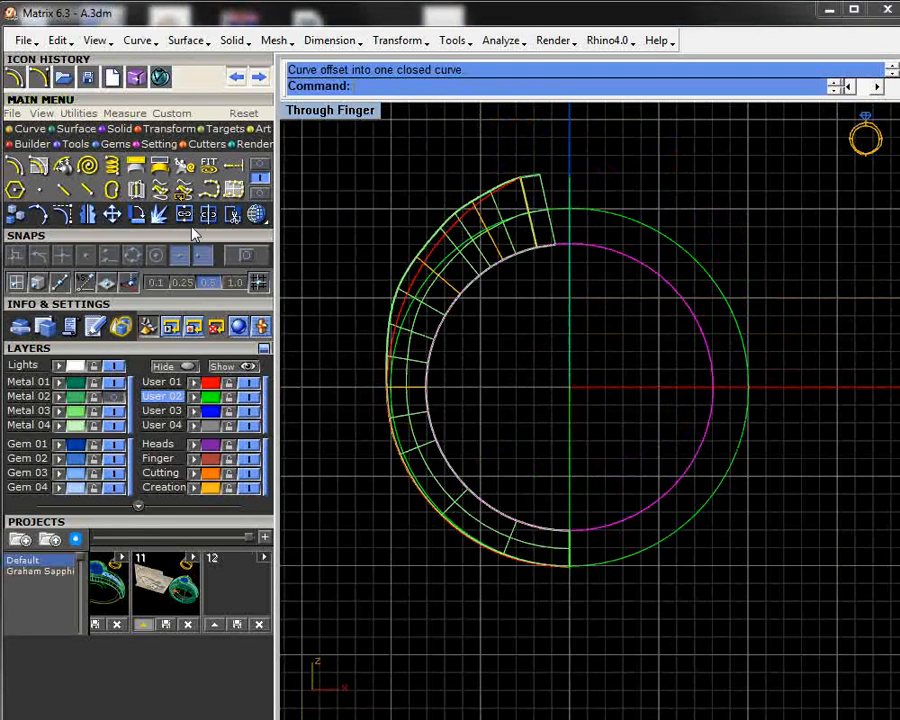
{"action": "left_click", "coordinate": [260, 163]}
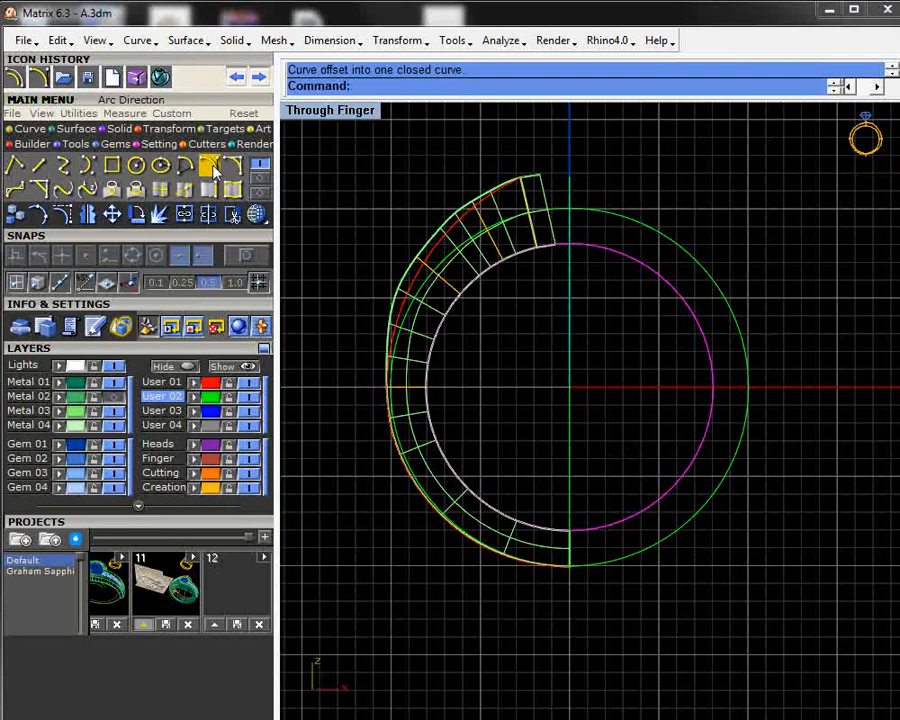
{"action": "left_click", "coordinate": [210, 168]}
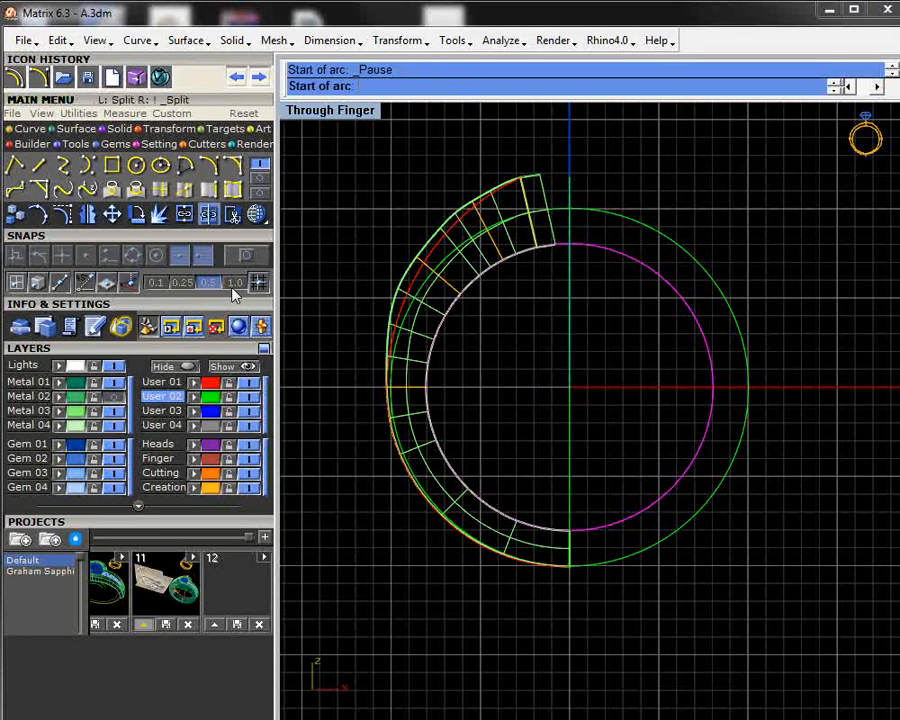
{"action": "left_click", "coordinate": [114, 412]}
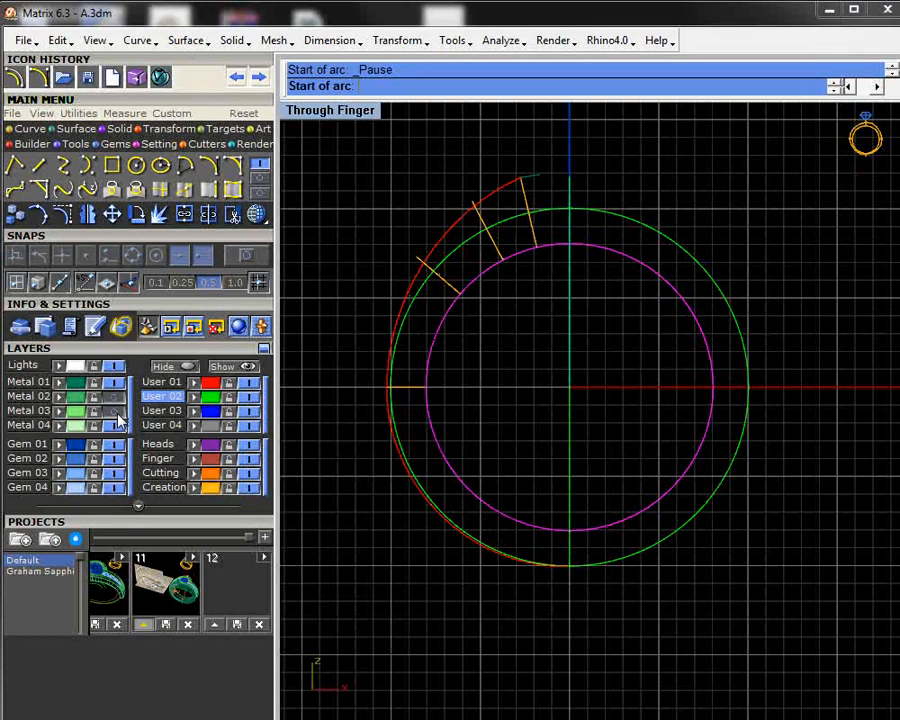
{"action": "left_click", "coordinate": [248, 487]}
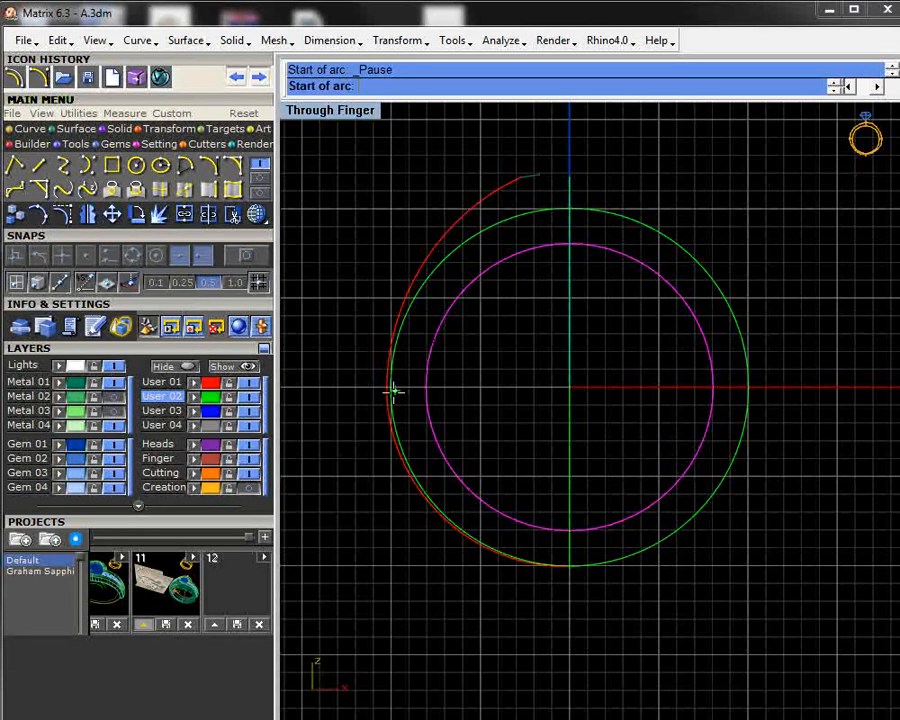
- With object snaps including quadrant on, draw the arc from the offset circle's left quadrant to the red curve's upper end, starting vertically
{"action": "left_click", "coordinate": [250, 258]}
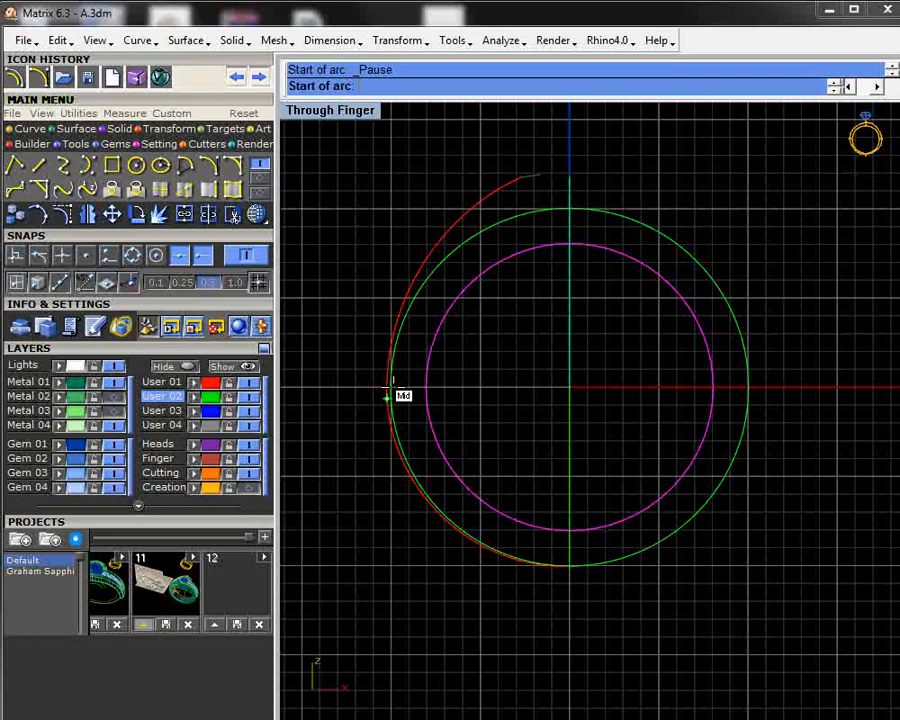
{"action": "scroll", "coordinate": [476, 388], "scroll_direction": "up", "scroll_amount": 3}
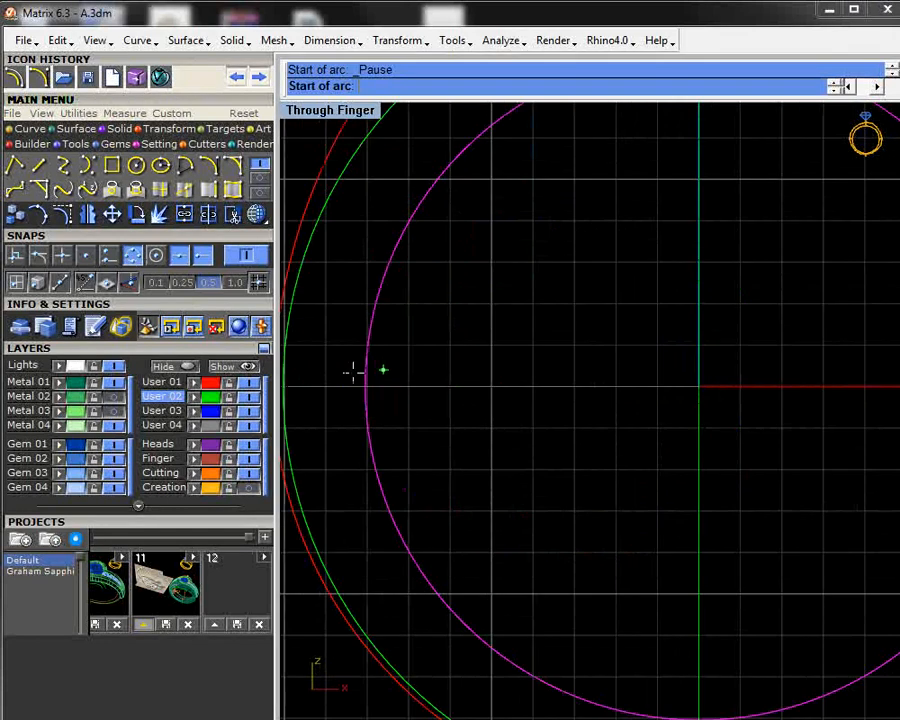
{"action": "left_click", "coordinate": [330, 373]}
{"action": "scroll", "coordinate": [382, 368], "scroll_direction": "down", "scroll_amount": 5}
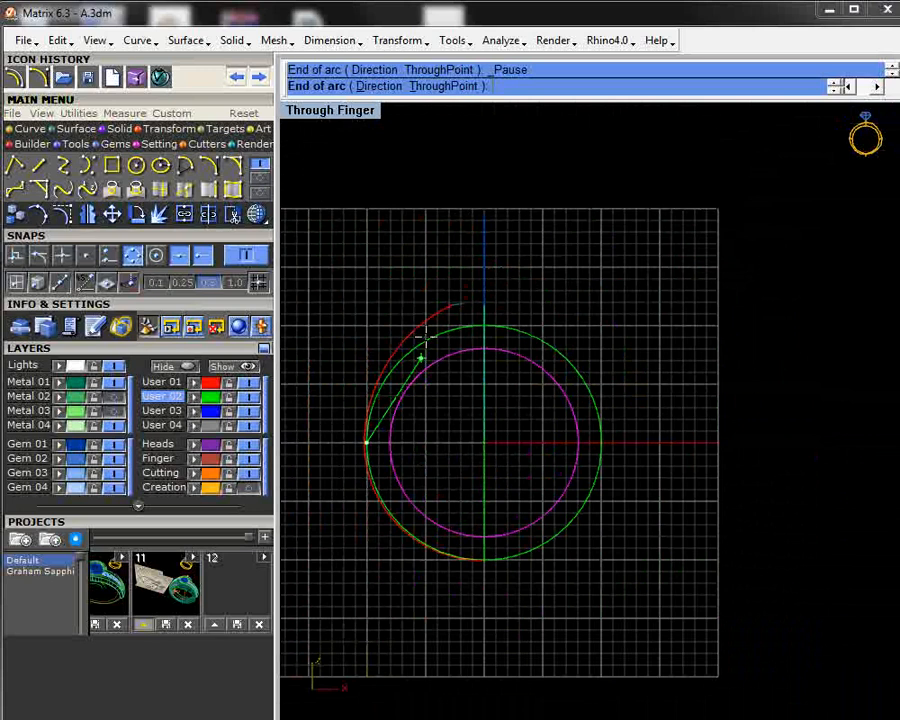
{"action": "scroll", "coordinate": [433, 315], "scroll_direction": "up", "scroll_amount": 1}
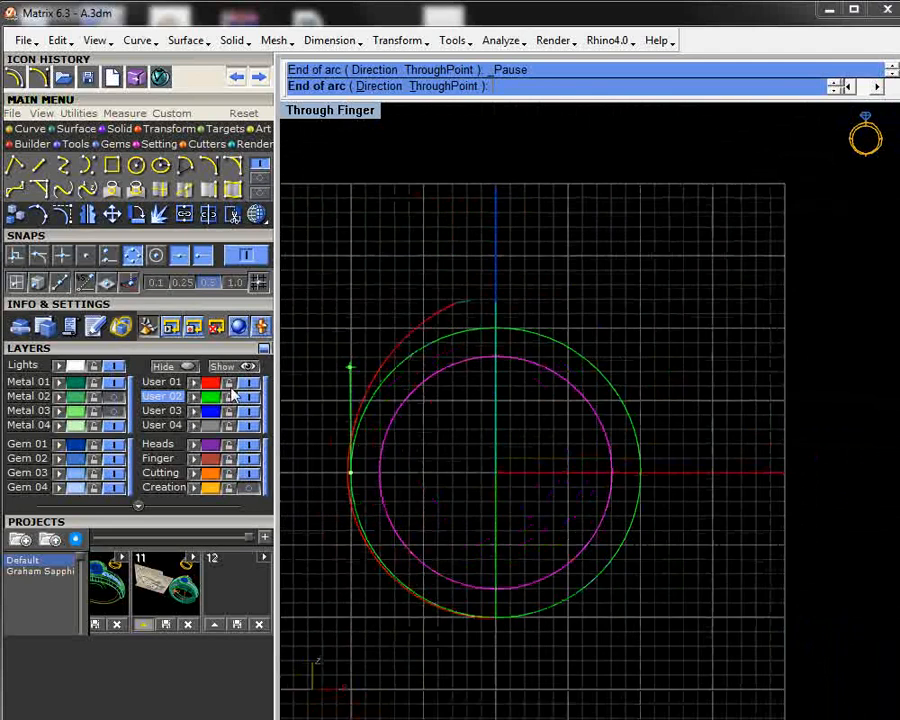
{"action": "scroll", "coordinate": [438, 307], "scroll_direction": "up", "scroll_amount": 4}
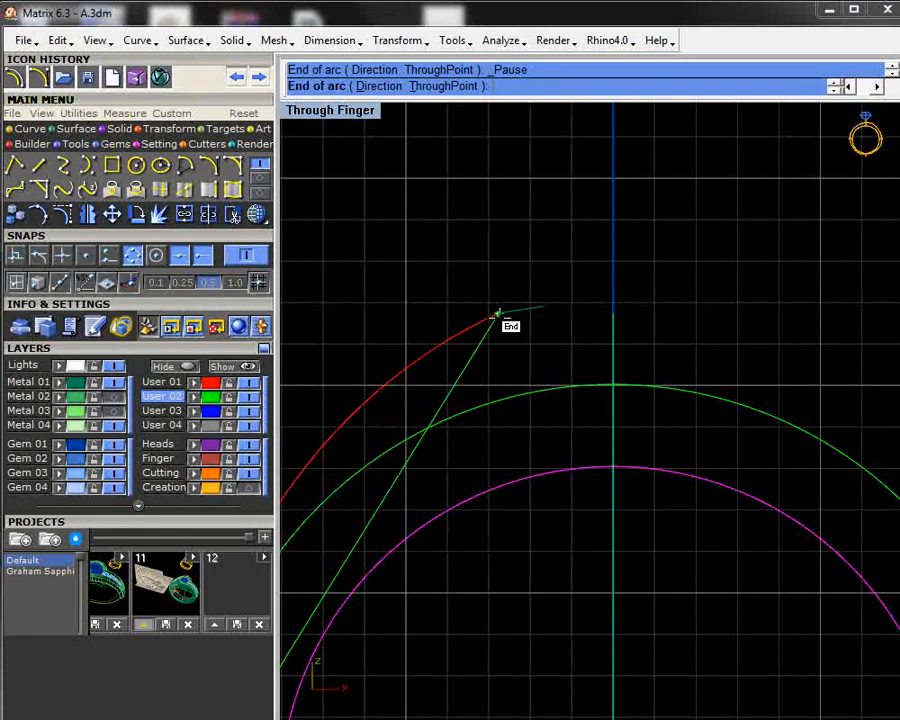
{"action": "left_click", "coordinate": [498, 314]}
{"action": "scroll", "coordinate": [468, 323], "scroll_direction": "down", "scroll_amount": 3}
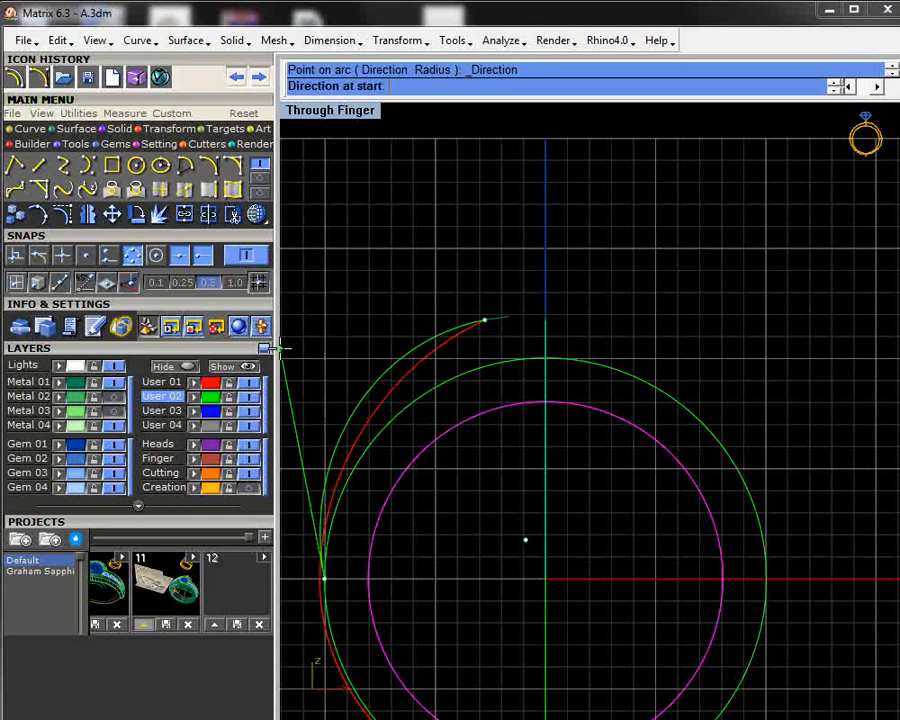
{"action": "left_click", "coordinate": [316, 345]}
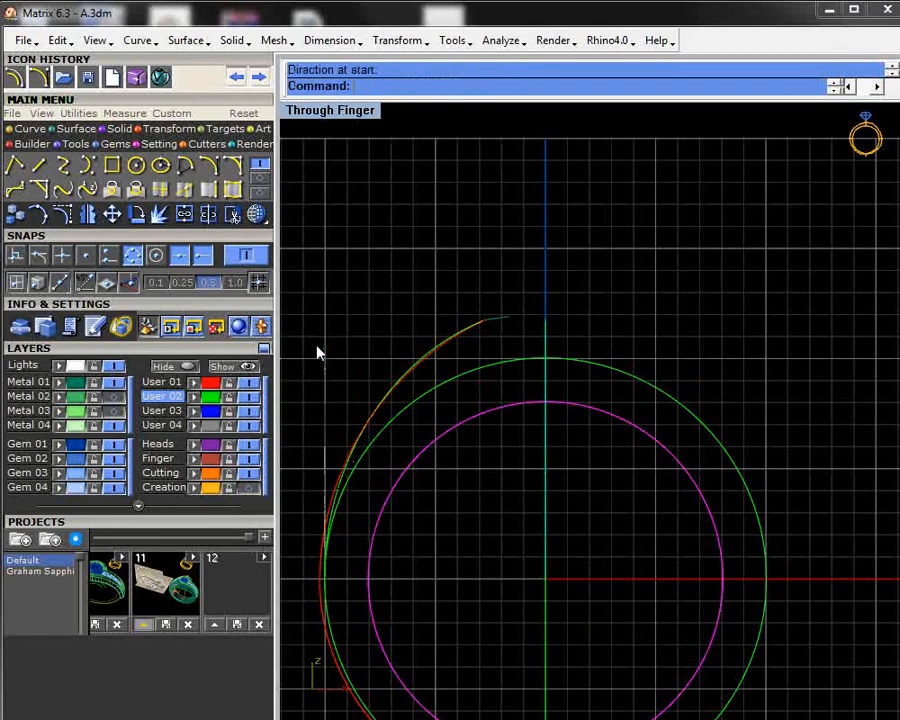
- Show layer Metal 03 and examine how the new arc and offset circle run against the band's side edge at mid-height
{"action": "left_click", "coordinate": [363, 460]}
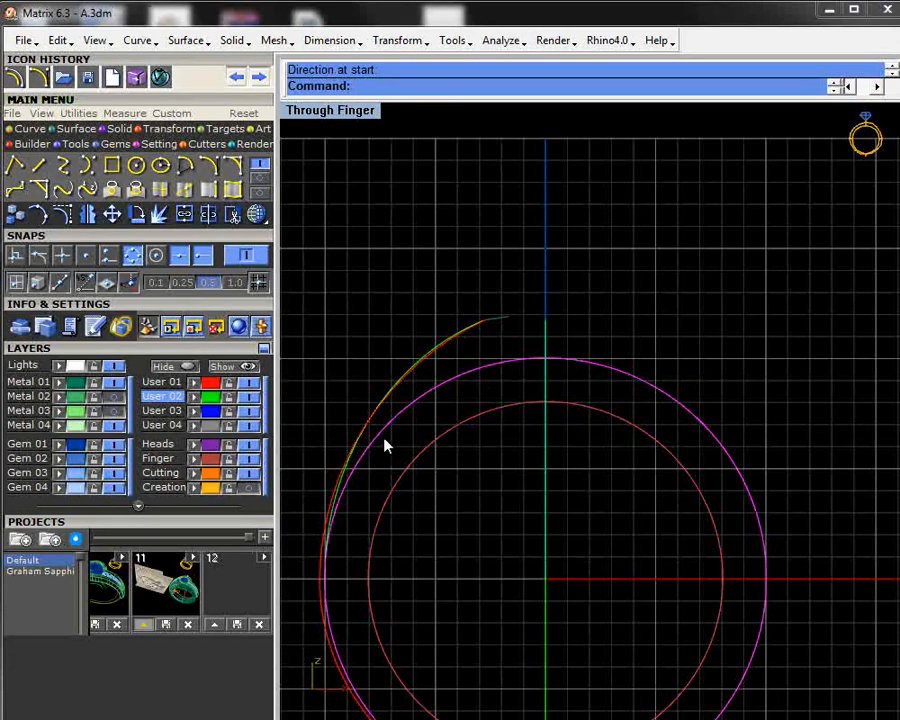
{"action": "left_click", "coordinate": [341, 351]}
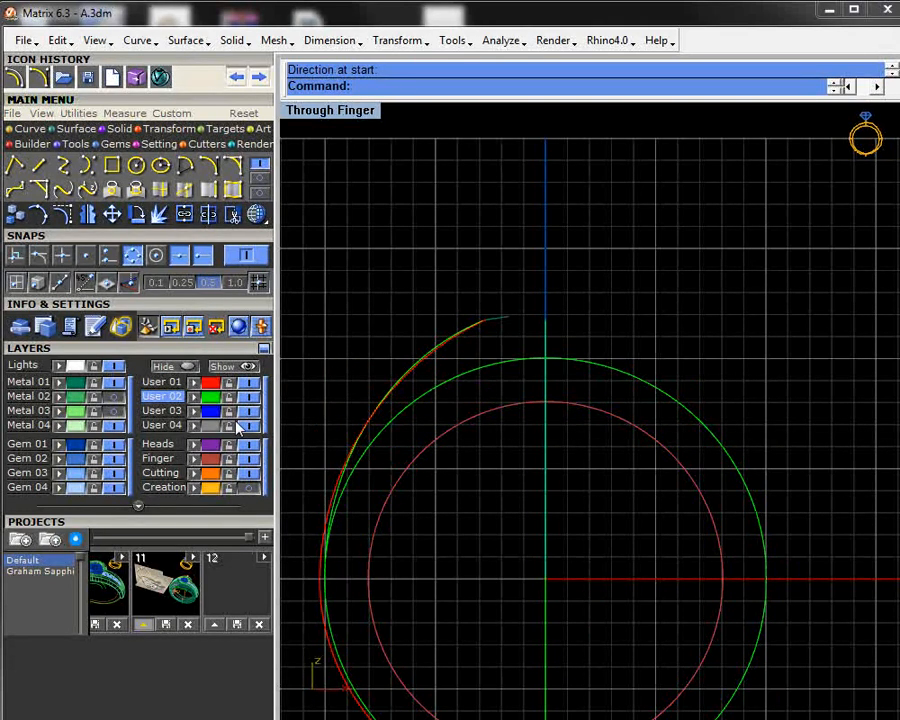
{"action": "left_click", "coordinate": [115, 411]}
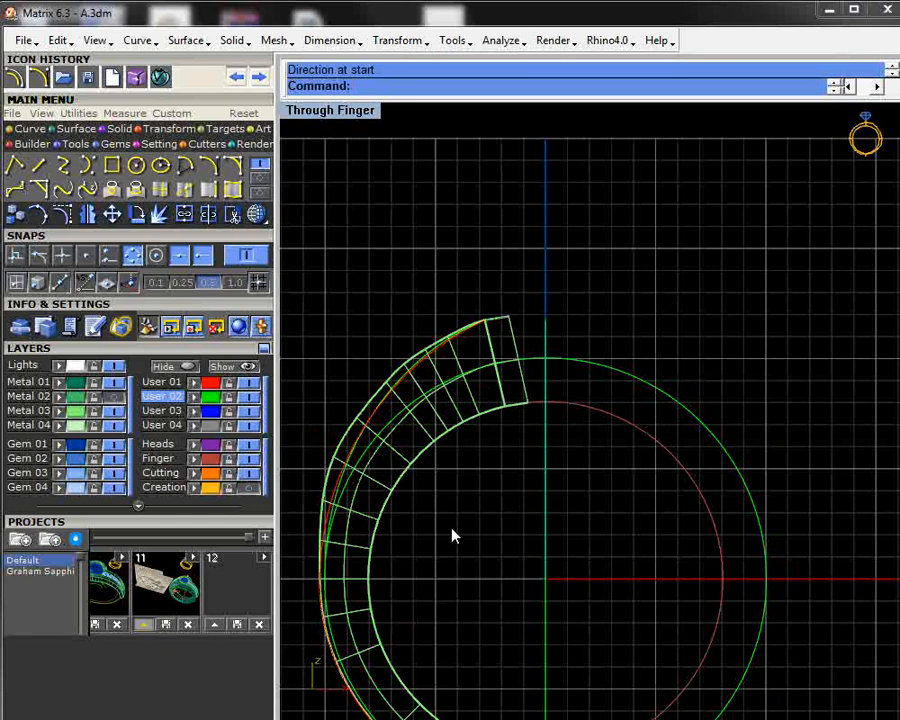
{"action": "right_click_drag", "start_coordinate": [343, 565], "coordinate": [435, 463]}
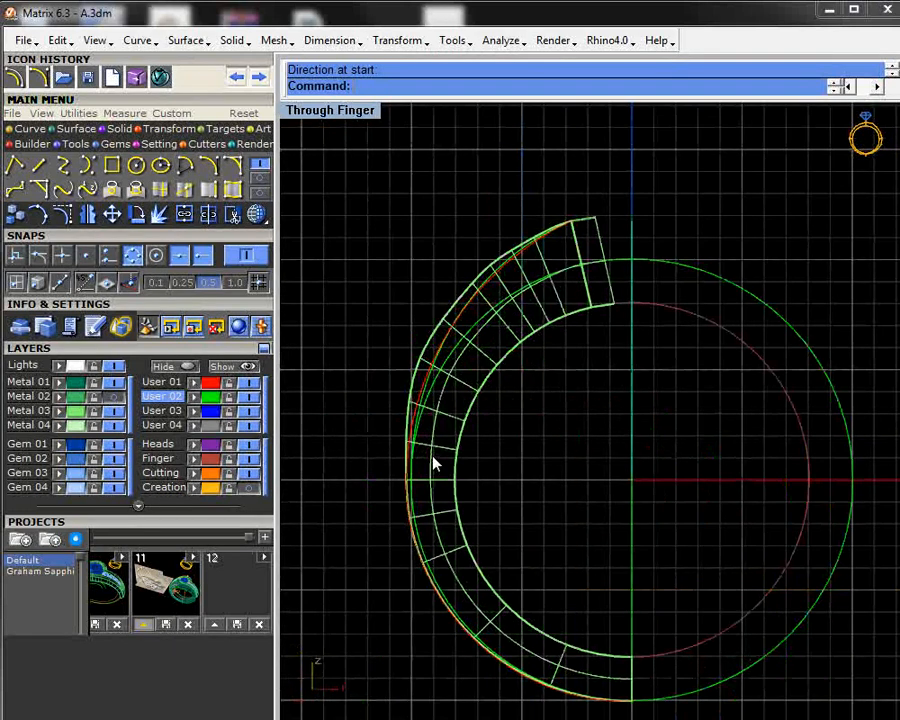
{"action": "scroll", "coordinate": [435, 463], "scroll_direction": "up", "scroll_amount": 4}
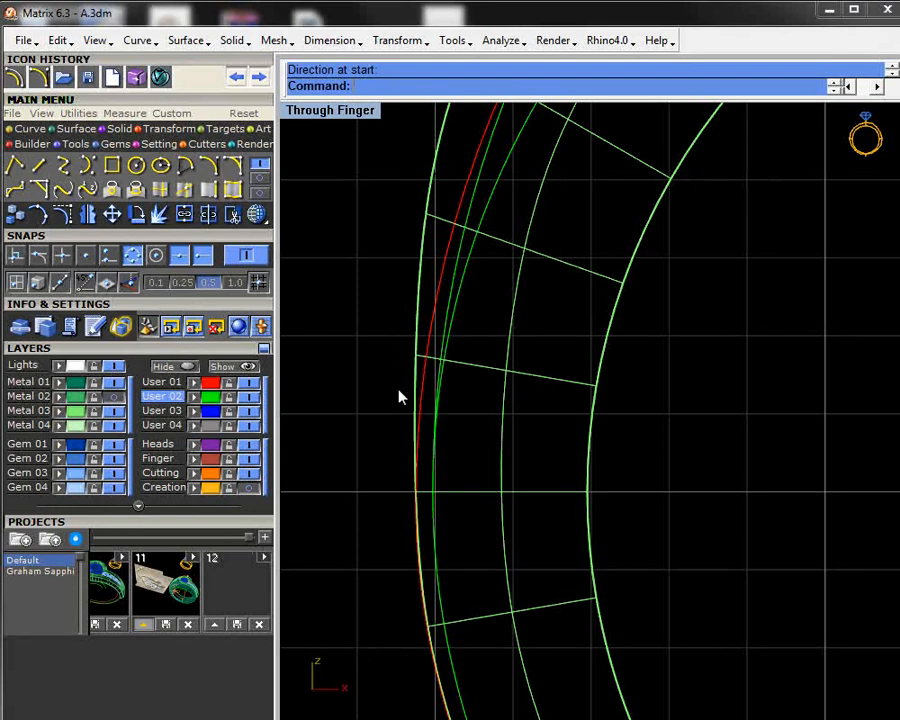
{"action": "scroll", "coordinate": [408, 460], "scroll_direction": "up", "scroll_amount": 3}
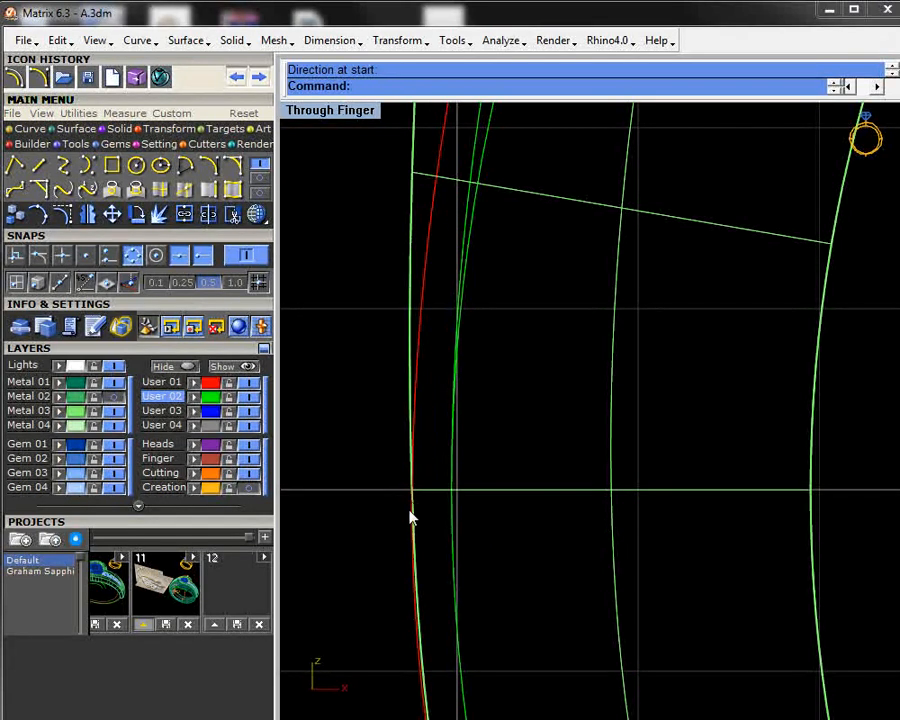
{"action": "scroll", "coordinate": [556, 315], "scroll_direction": "down", "scroll_amount": 3}
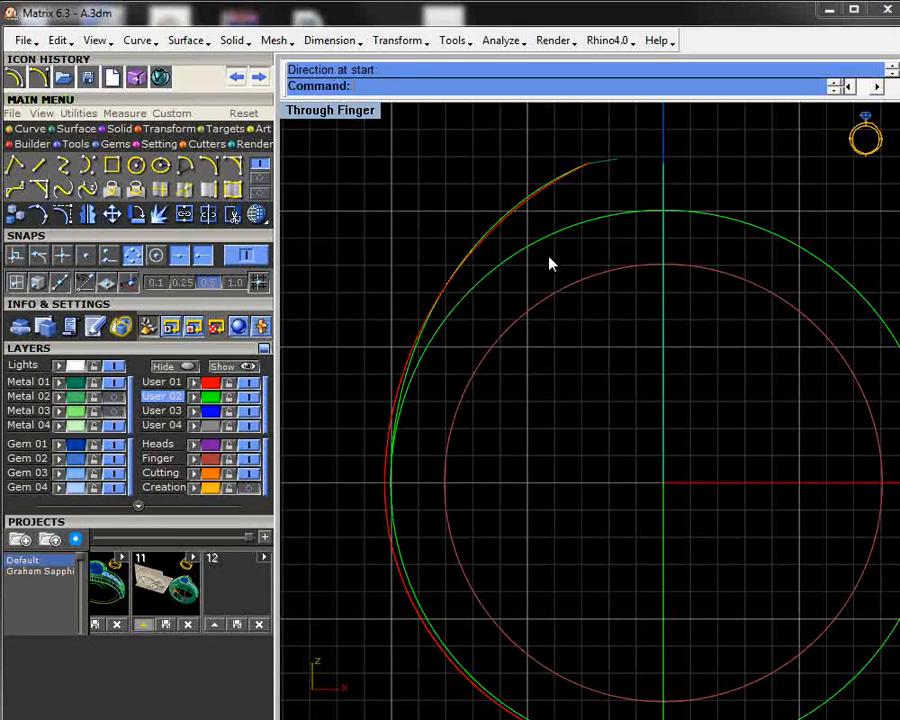
- Split the offset circle at its bottom and left quadrant points and delete the large piece, keeping the lower-left quarter
{"action": "left_click", "coordinate": [455, 376]}
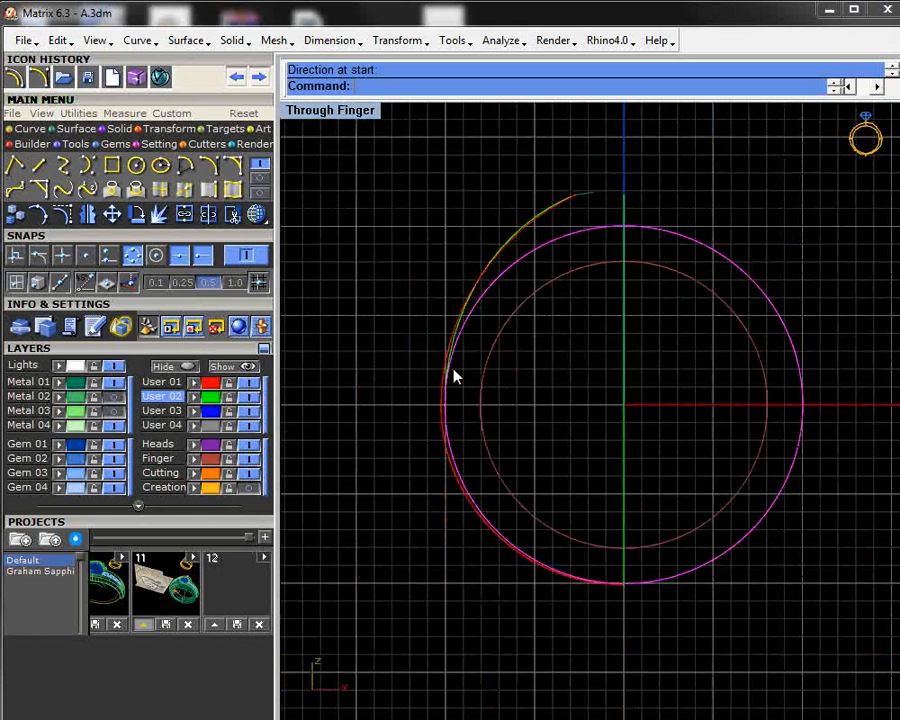
{"action": "left_click", "coordinate": [688, 86]}
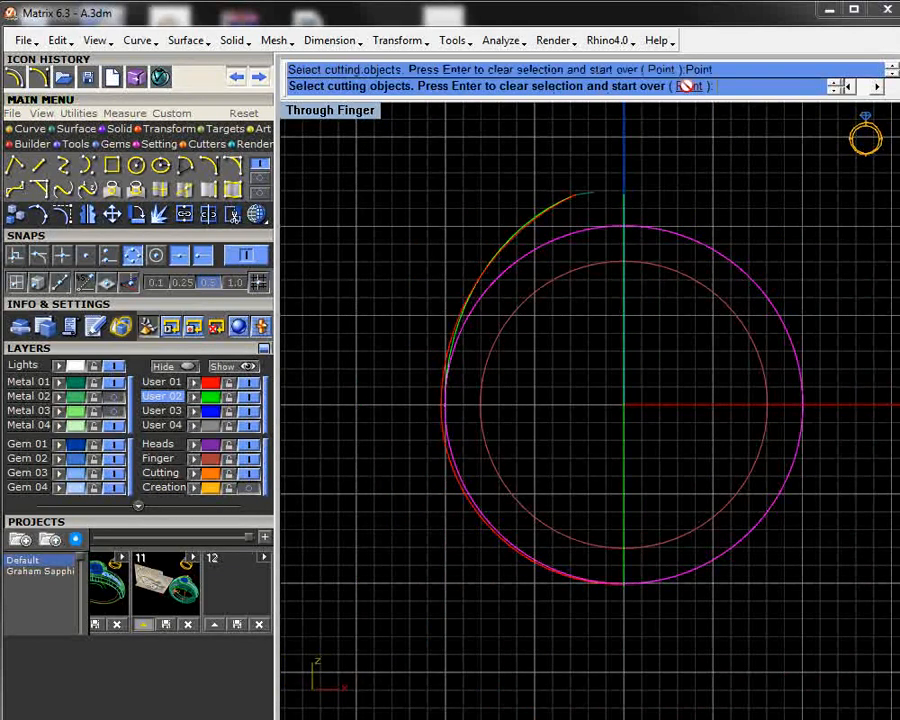
{"action": "left_click", "coordinate": [622, 585]}
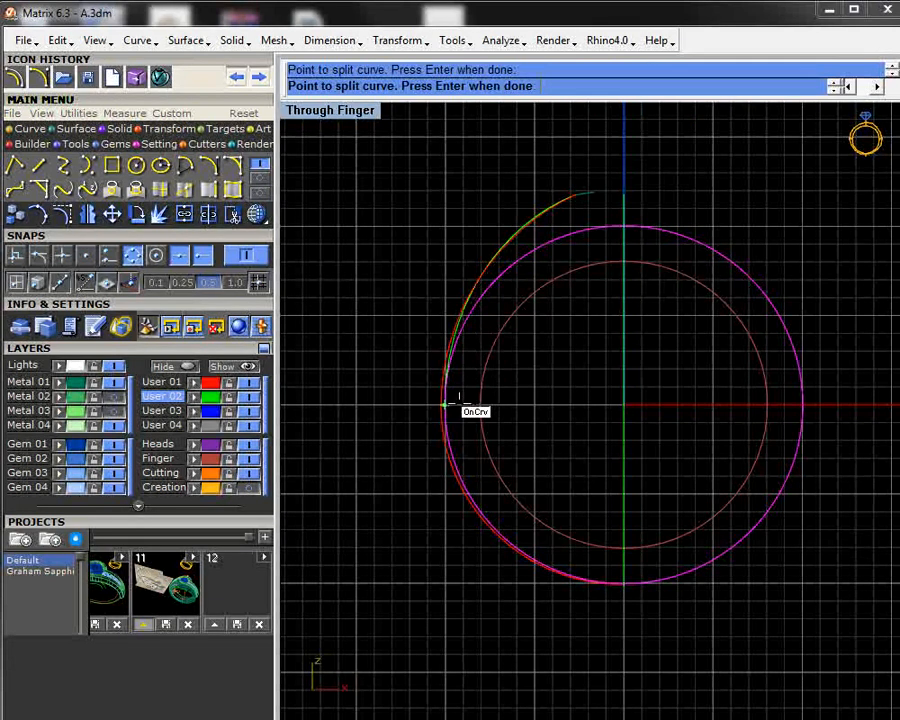
{"action": "left_click", "coordinate": [445, 405]}
{"action": "key", "text": "Return"}
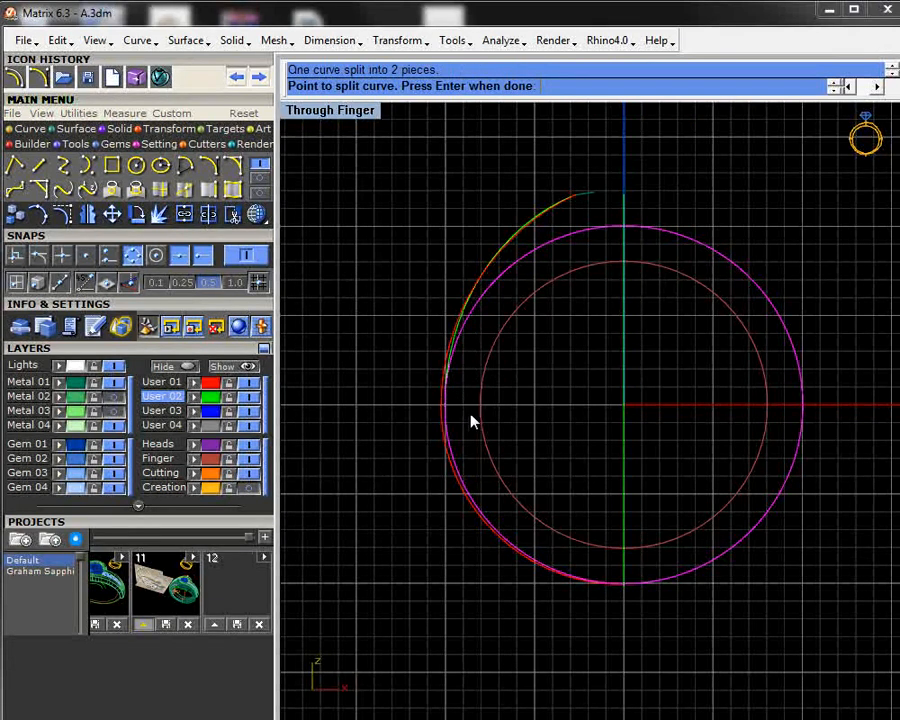
{"action": "key", "text": "Delete"}
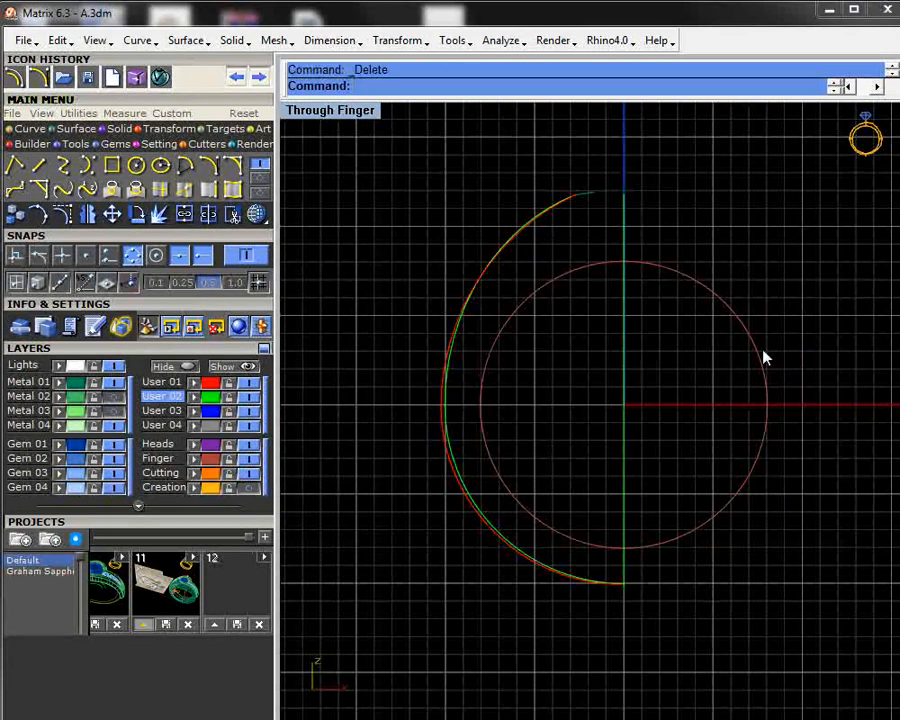
- Hide layer User 01 and join the upper arc and the quarter circle into one curve
{"action": "left_click", "coordinate": [248, 382]}
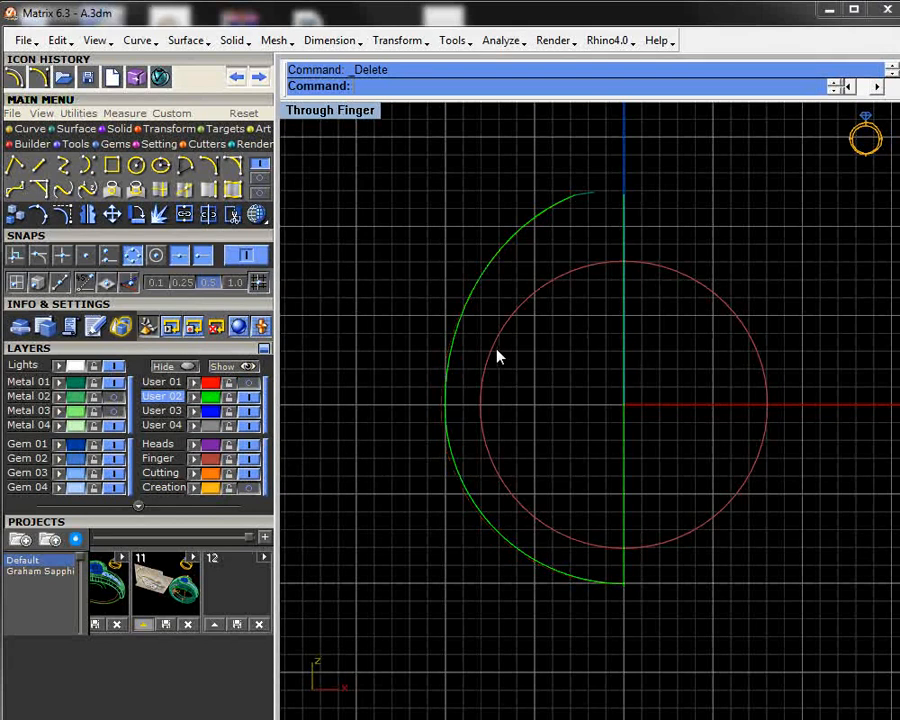
{"action": "left_click", "coordinate": [457, 473]}
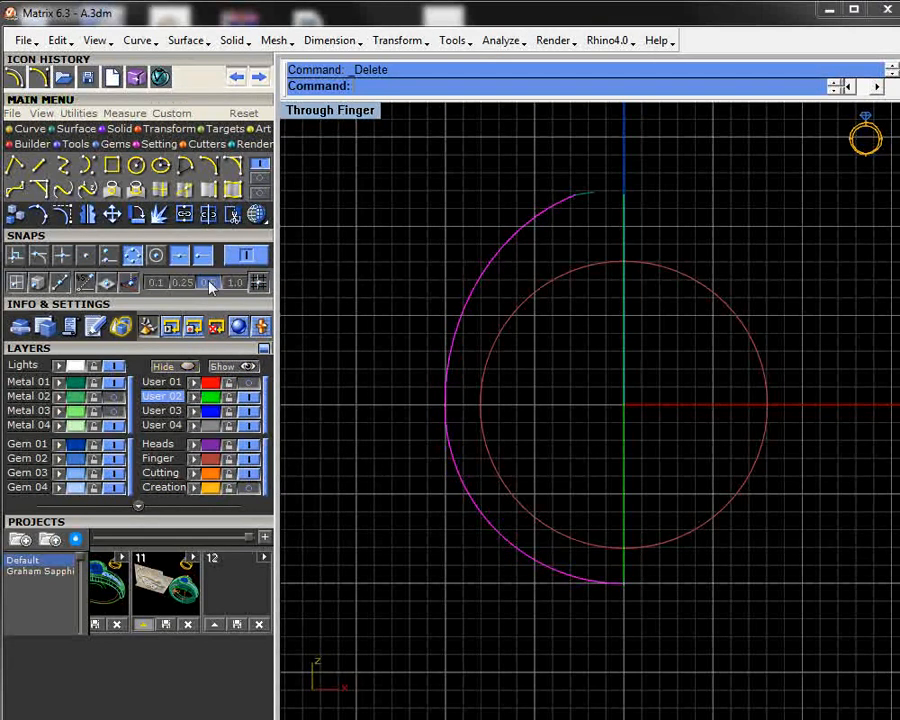
{"action": "left_click", "coordinate": [184, 213]}
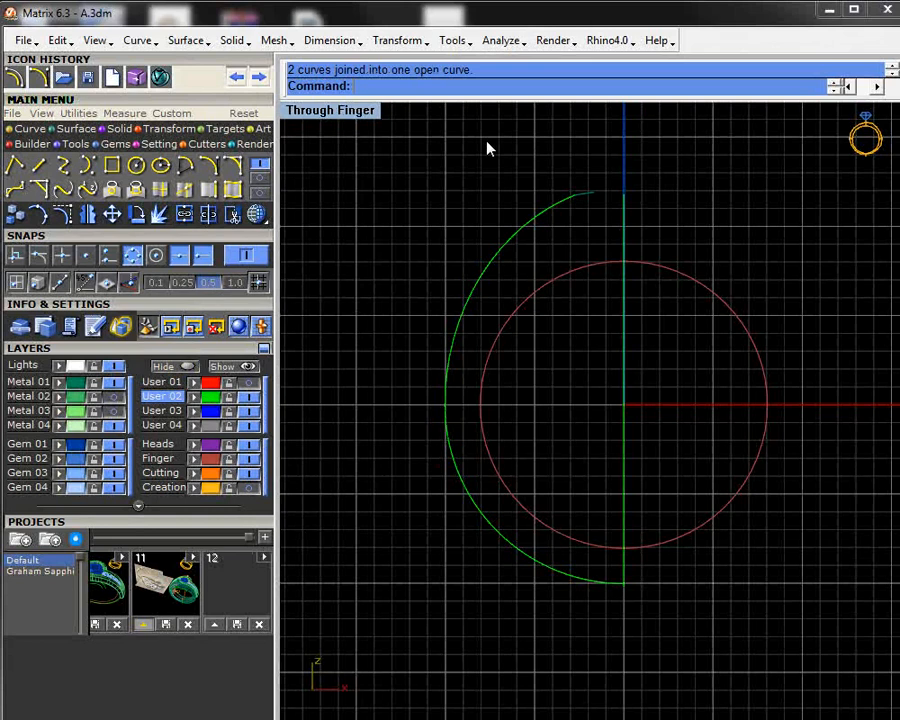
- Return to the four-view layout and delete the two dark green cross curves at the top of the ring
{"action": "double_click", "coordinate": [330, 110]}
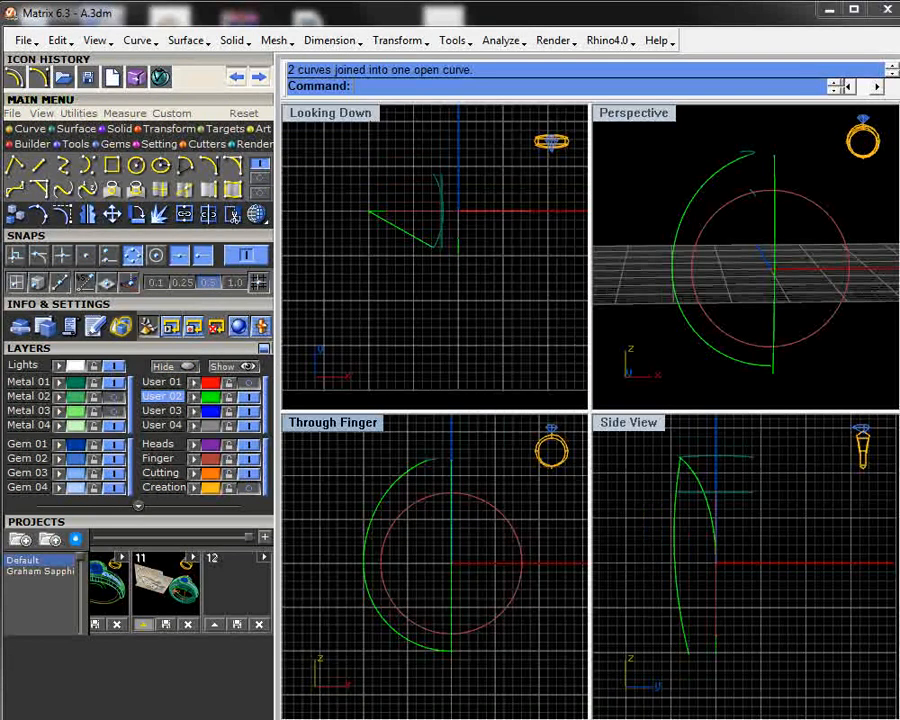
{"action": "right_click_drag", "start_coordinate": [710, 284], "coordinate": [735, 195]}
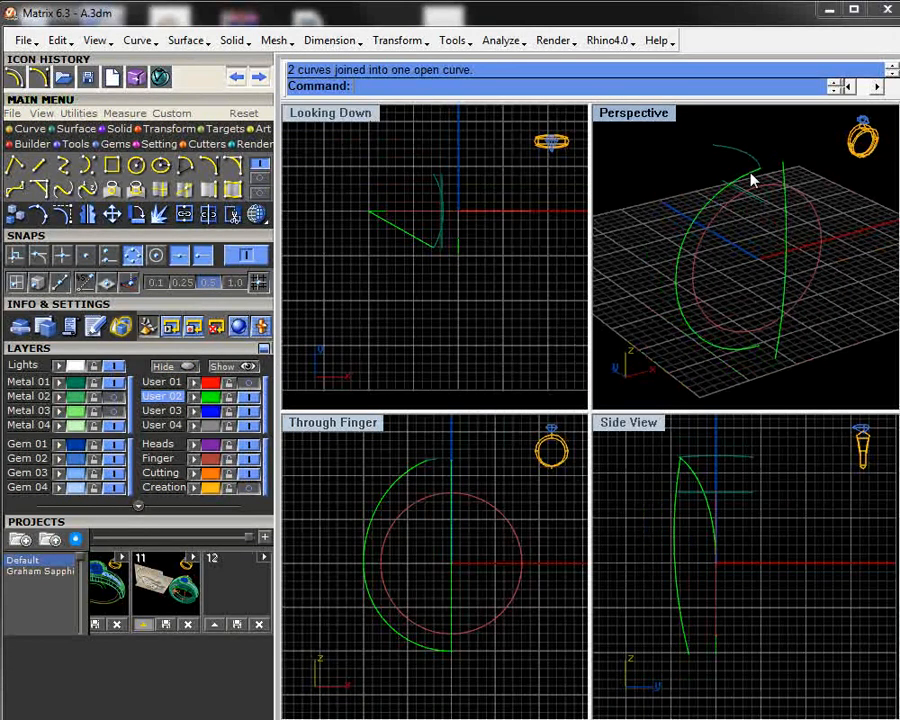
{"action": "right_click_drag", "start_coordinate": [780, 315], "coordinate": [828, 277]}
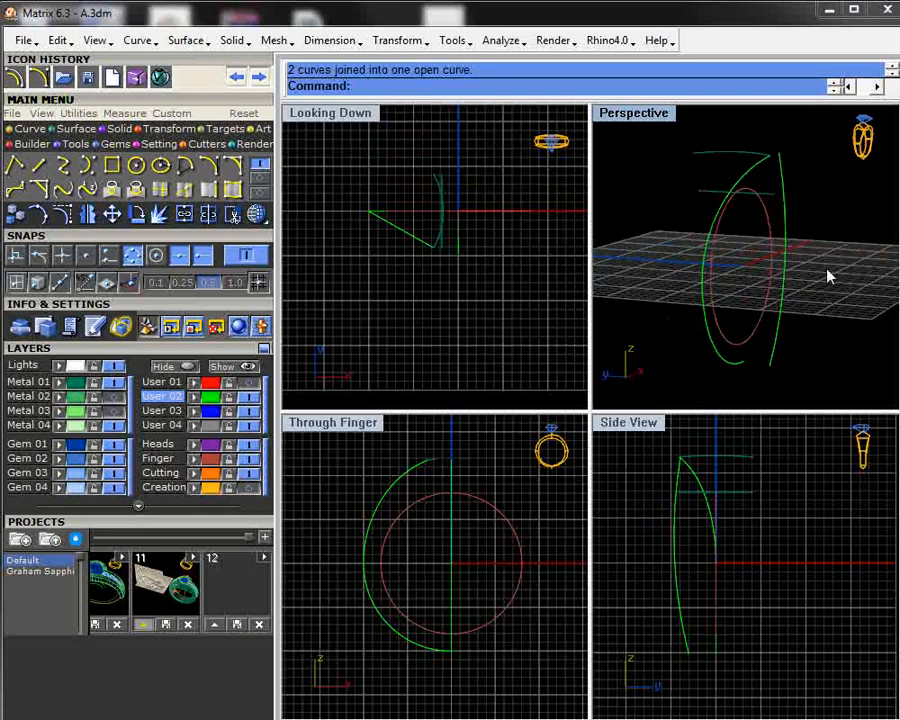
{"action": "right_click_drag", "start_coordinate": [763, 225], "coordinate": [727, 275]}
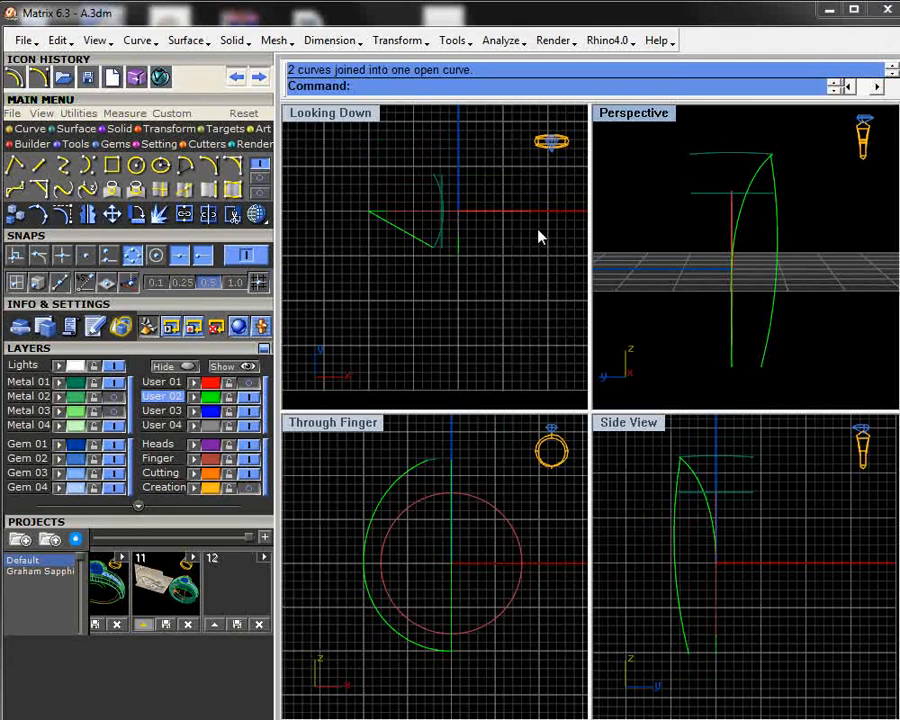
{"action": "left_click_drag", "start_coordinate": [715, 130], "coordinate": [686, 219]}
{"action": "key", "text": "Delete"}
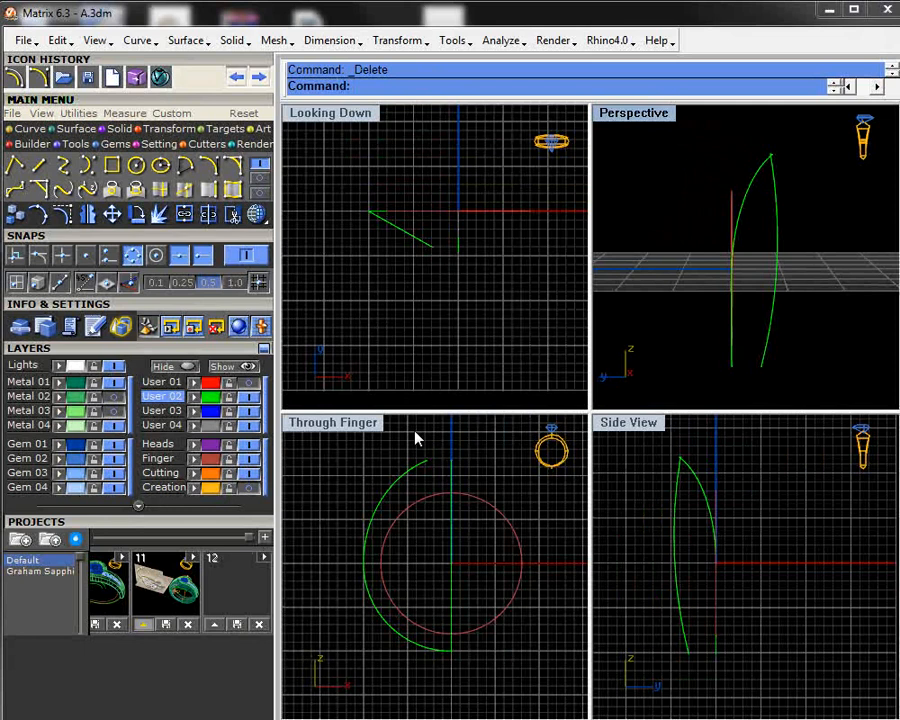
- Project the joined curve onto the Through Finger construction plane, deleting the input curve
{"action": "left_click", "coordinate": [419, 466]}
{"action": "left_click", "coordinate": [168, 128]}
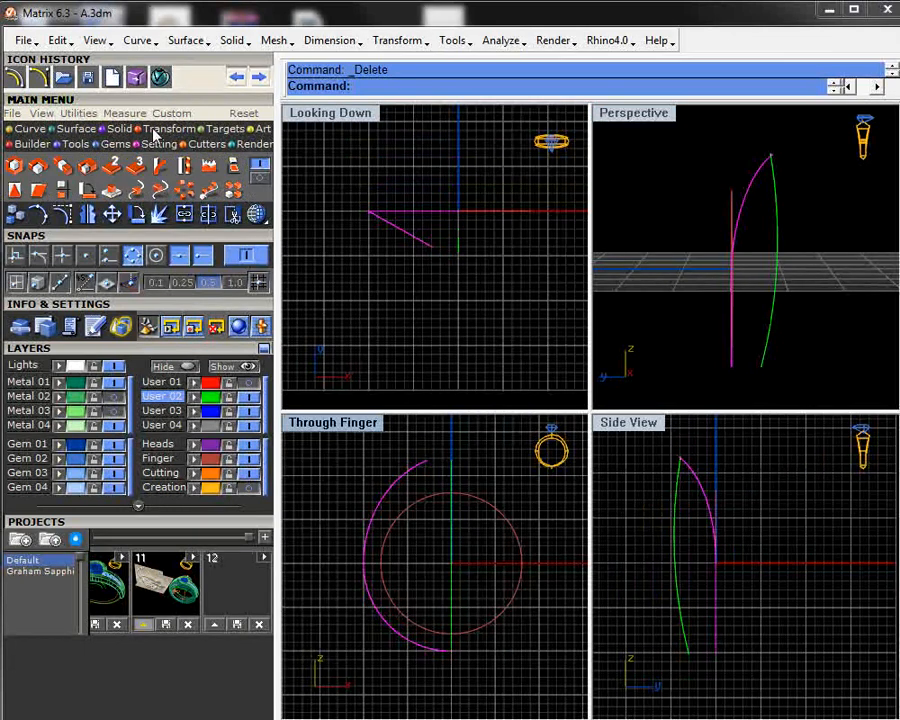
{"action": "left_click", "coordinate": [233, 167]}
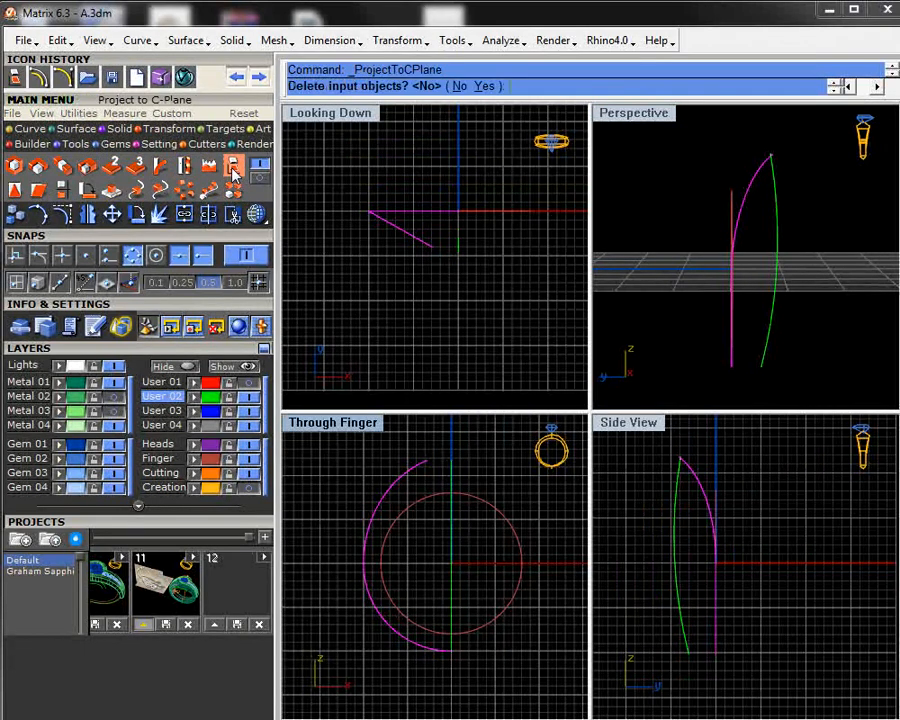
{"action": "left_click", "coordinate": [485, 87]}
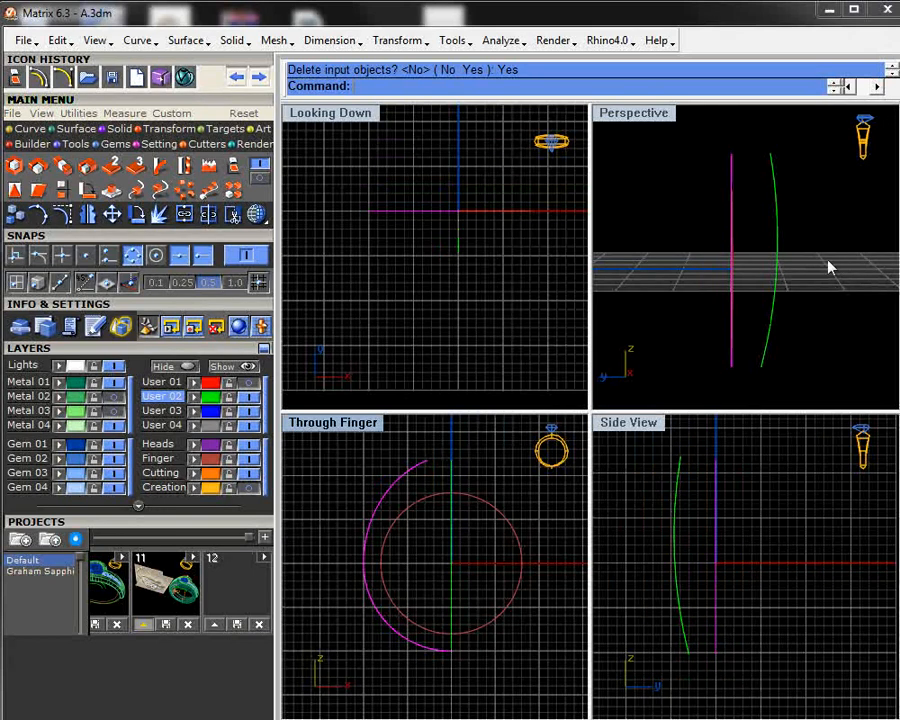
- Maximize the Perspective view and create a Curve from 2 Views from the projected through-finger curve and the side curve
{"action": "right_click_drag", "start_coordinate": [829, 267], "coordinate": [650, 118]}
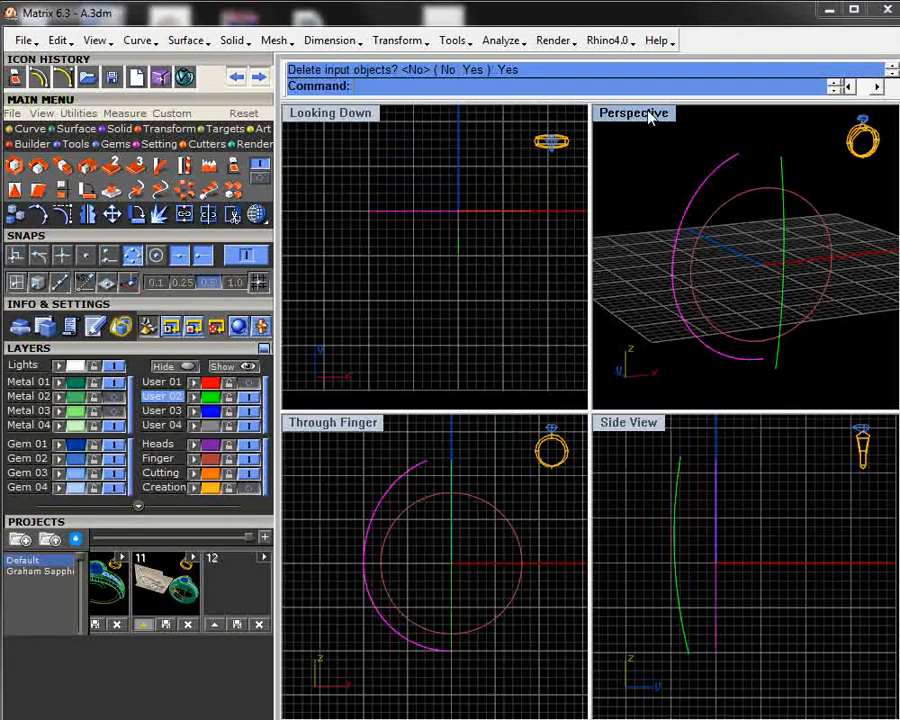
{"action": "double_click", "coordinate": [650, 117]}
{"action": "right_click_drag", "start_coordinate": [565, 340], "coordinate": [645, 261]}
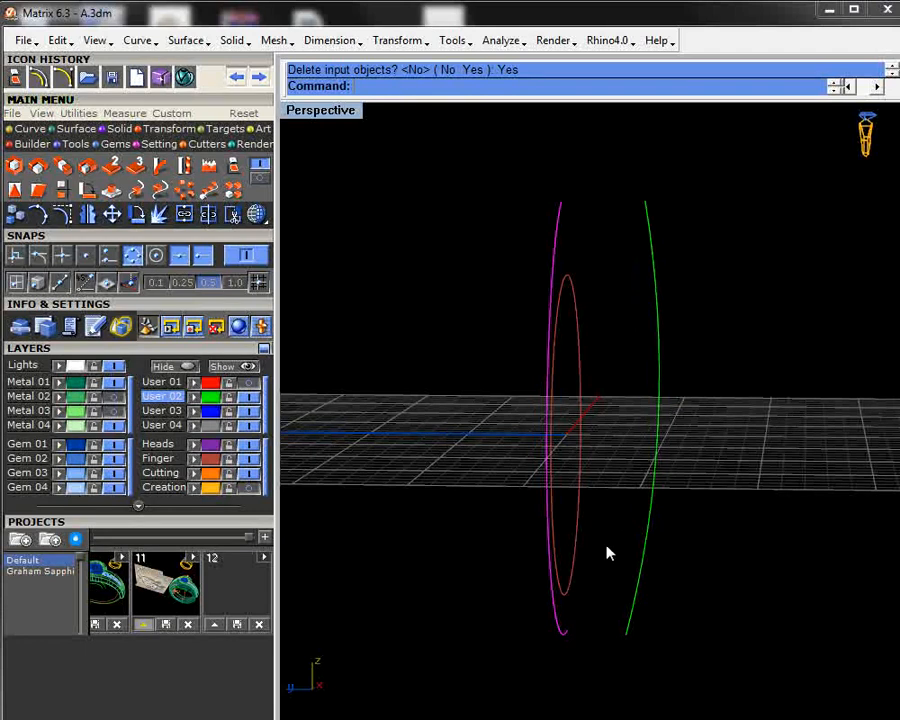
{"action": "right_click_drag", "start_coordinate": [687, 512], "coordinate": [505, 514]}
{"action": "left_click", "coordinate": [29, 130]}
{"action": "left_click", "coordinate": [260, 178]}
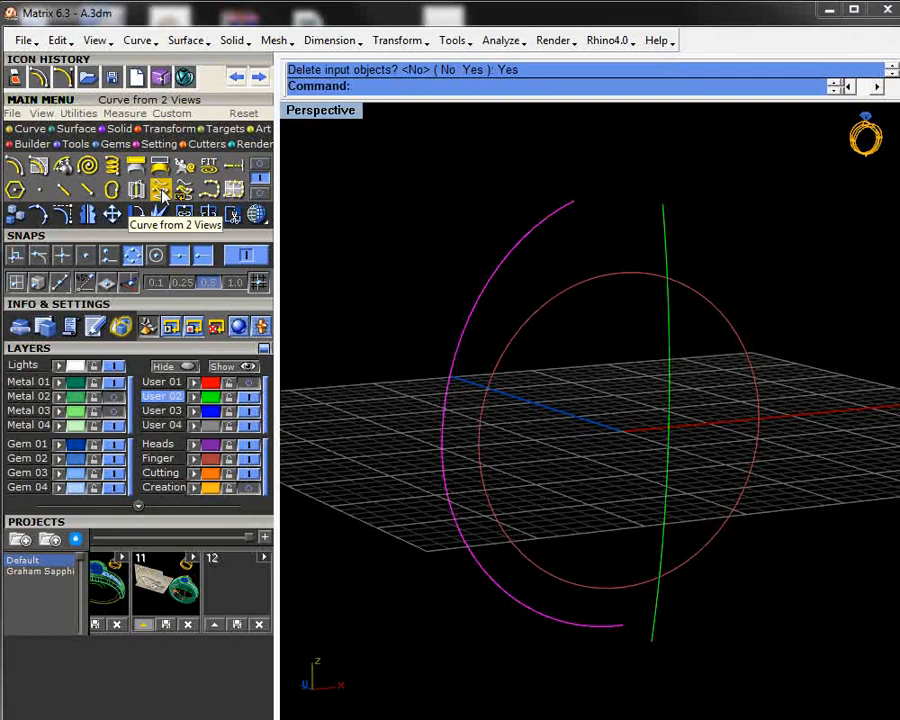
{"action": "left_click", "coordinate": [162, 196]}
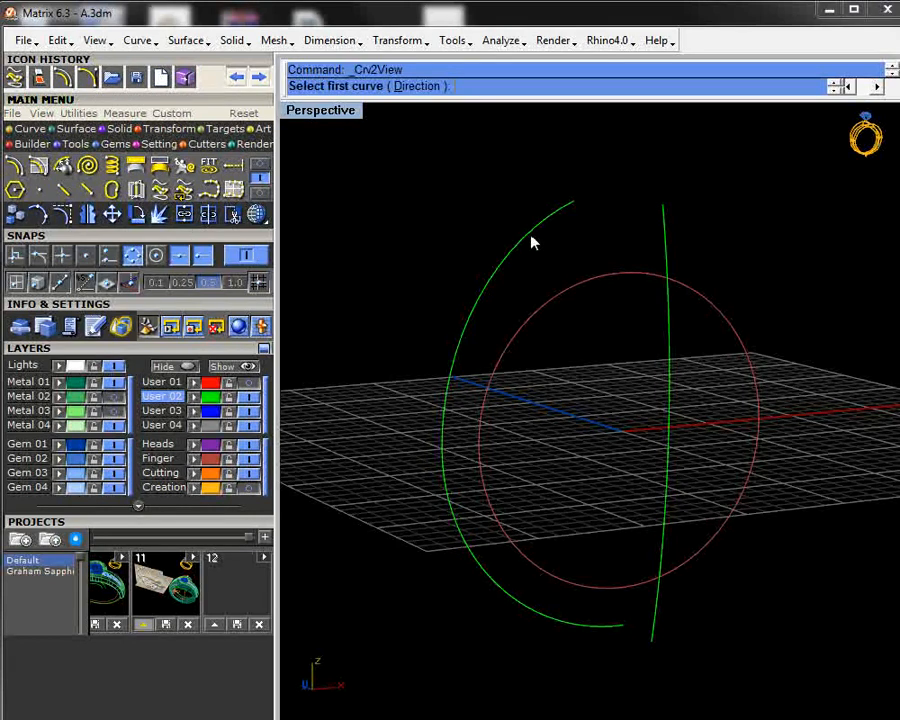
{"action": "left_click", "coordinate": [530, 241]}
{"action": "left_click", "coordinate": [667, 253]}
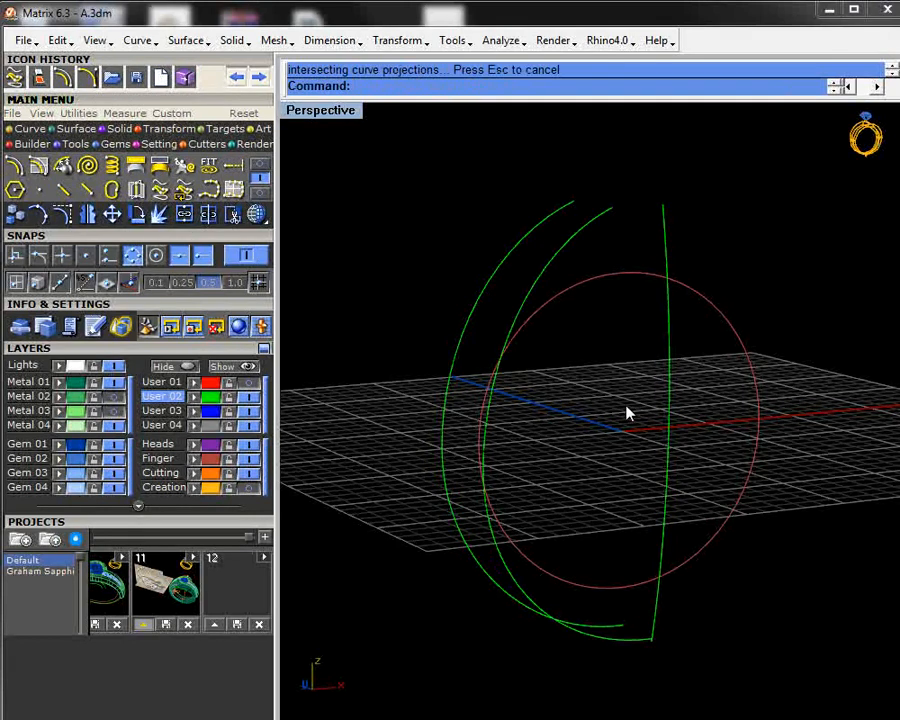
{"action": "right_click_drag", "start_coordinate": [627, 410], "coordinate": [594, 389]}
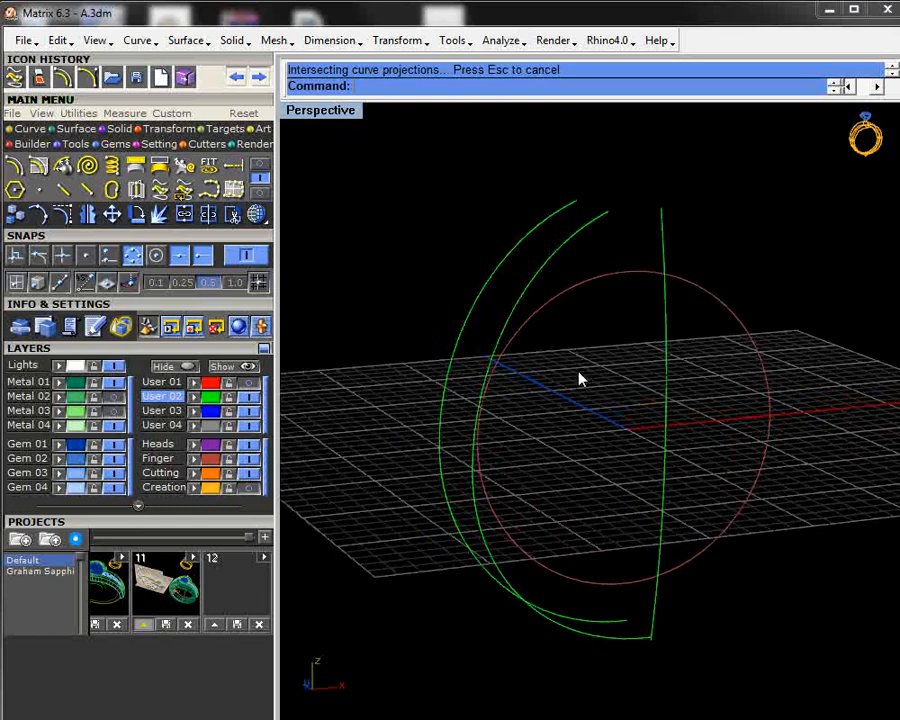
- Mirror a copy of the new two-view curve across the ring's centre, using 0 as the start of the mirror plane
{"action": "scroll", "coordinate": [569, 361], "scroll_direction": "down", "scroll_amount": 6}
{"action": "right_click_drag", "start_coordinate": [569, 361], "coordinate": [505, 345]}
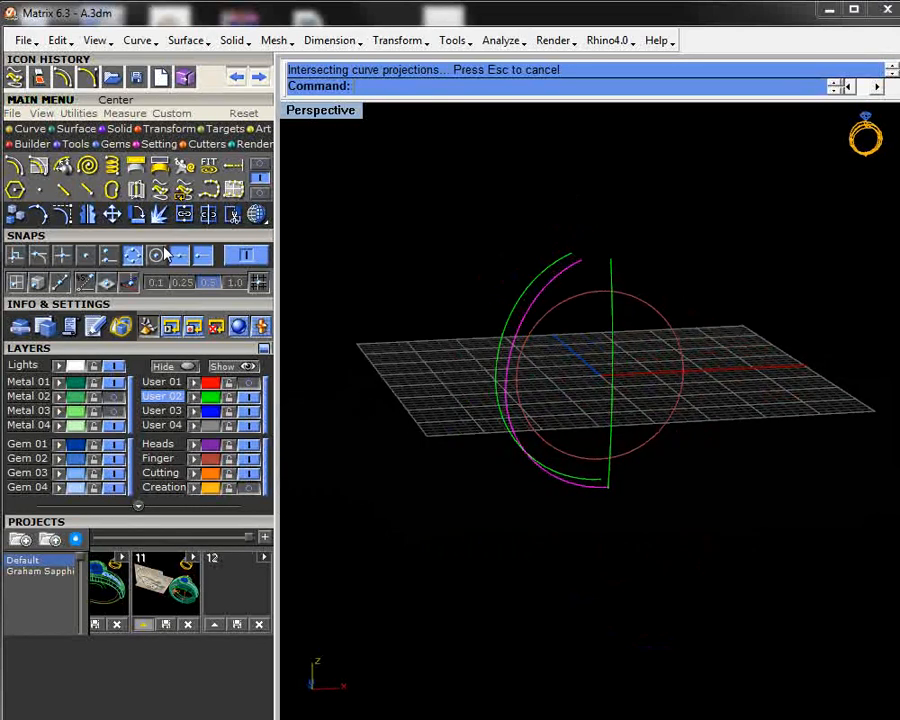
{"action": "left_click", "coordinate": [87, 214]}
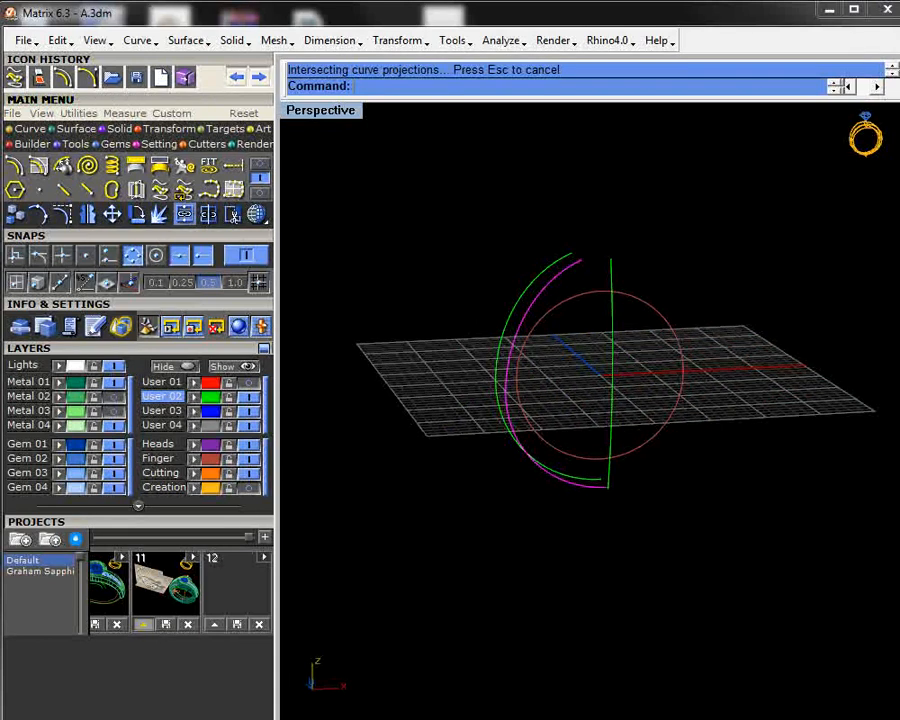
{"action": "type", "text": "0"}
{"action": "key", "text": "Return"}
{"action": "left_click", "coordinate": [445, 380]}
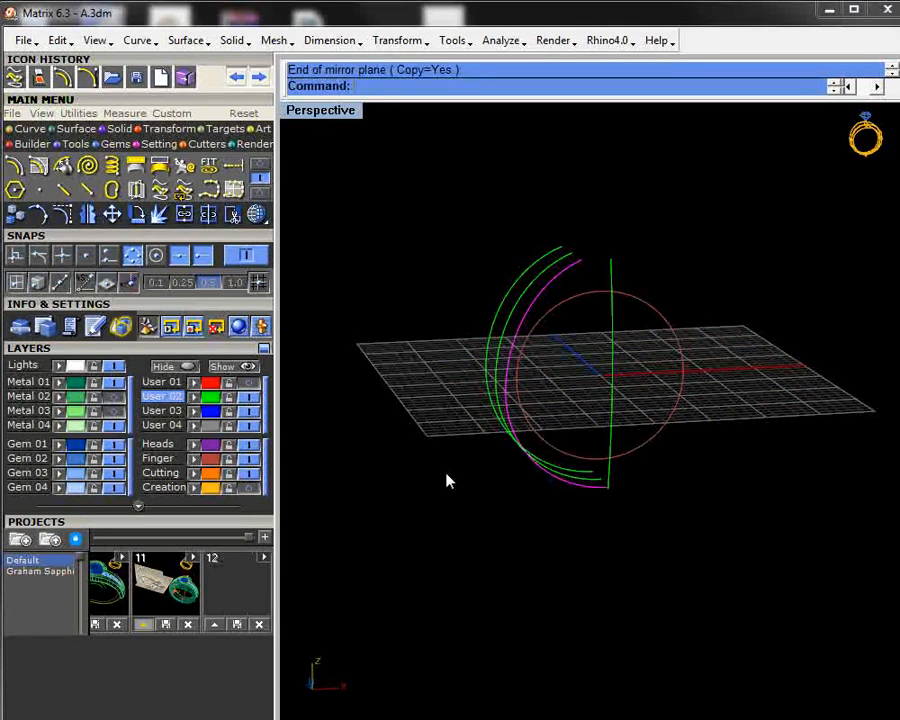
- Delete the mirrored copy of the two-view curve on the opposite side of the ring
{"action": "right_click_drag", "start_coordinate": [446, 478], "coordinate": [688, 492]}
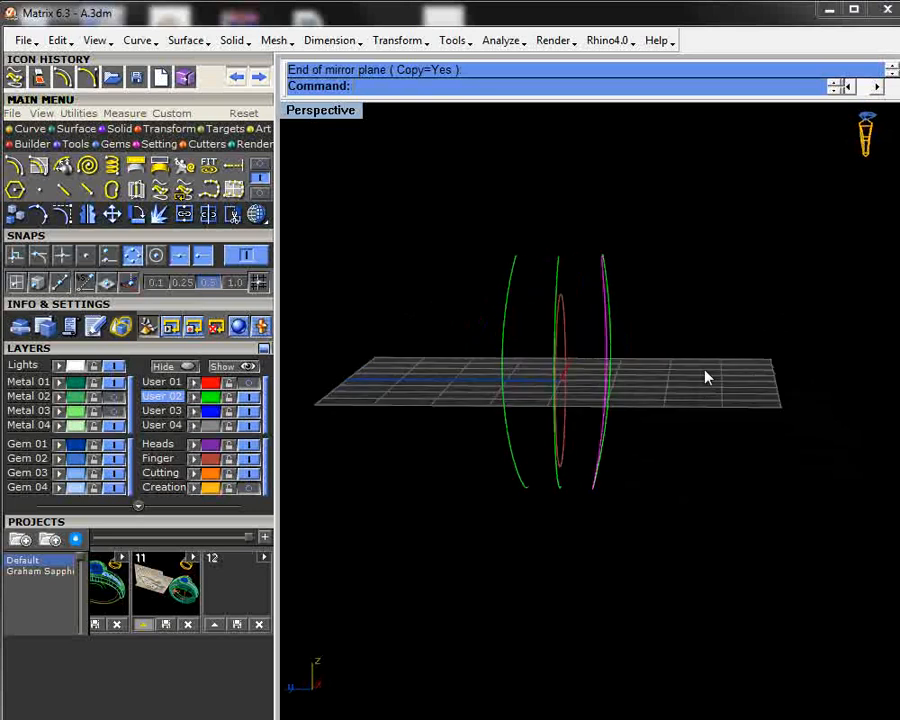
{"action": "left_click", "coordinate": [667, 301]}
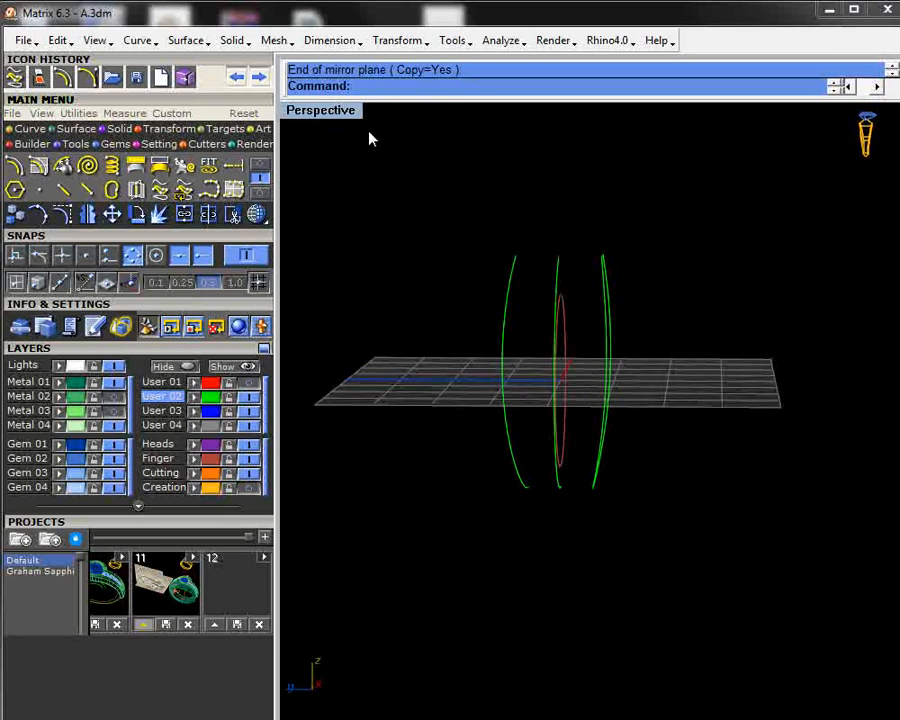
{"action": "left_click", "coordinate": [512, 300]}
{"action": "key", "text": "Delete"}
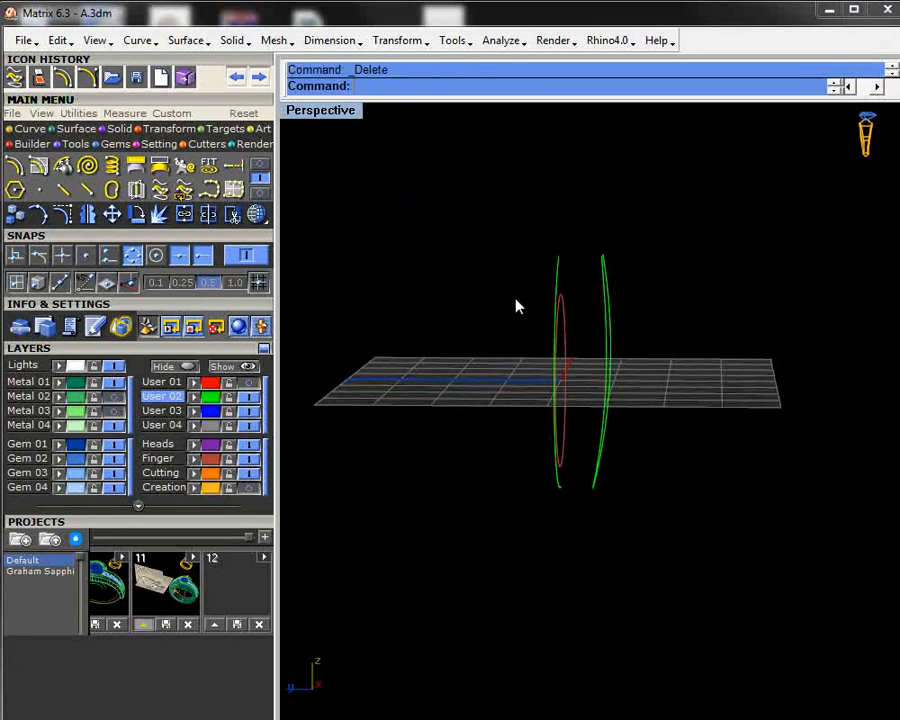
- Show the Creation layer and examine how the profile frames' outer edges line up with the two-view curve
{"action": "right_click_drag", "start_coordinate": [492, 267], "coordinate": [380, 335]}
{"action": "left_click", "coordinate": [249, 488]}
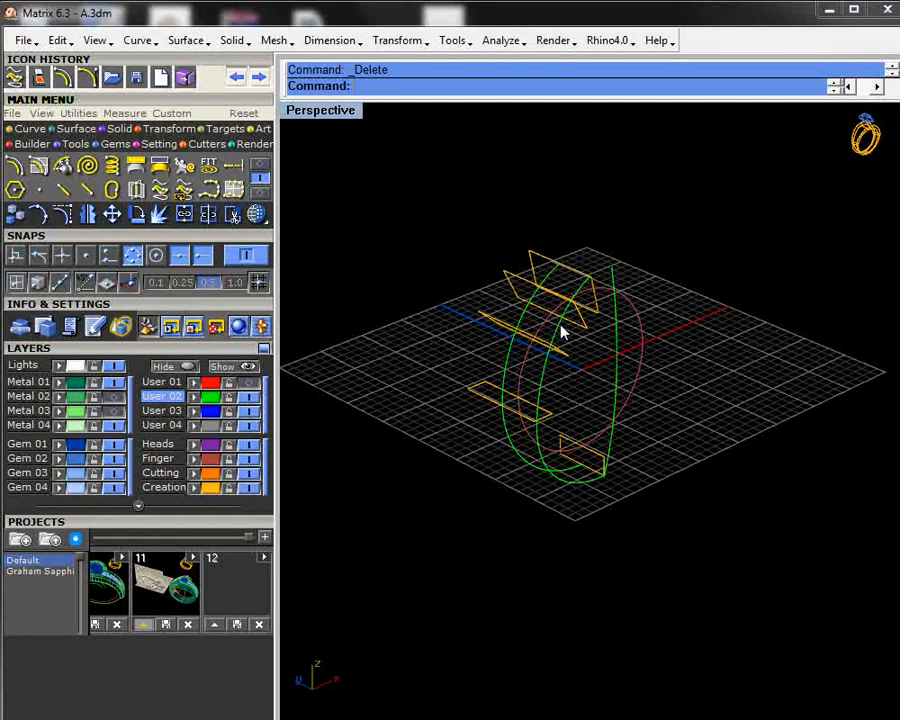
{"action": "scroll", "coordinate": [582, 315], "scroll_direction": "up", "scroll_amount": 3}
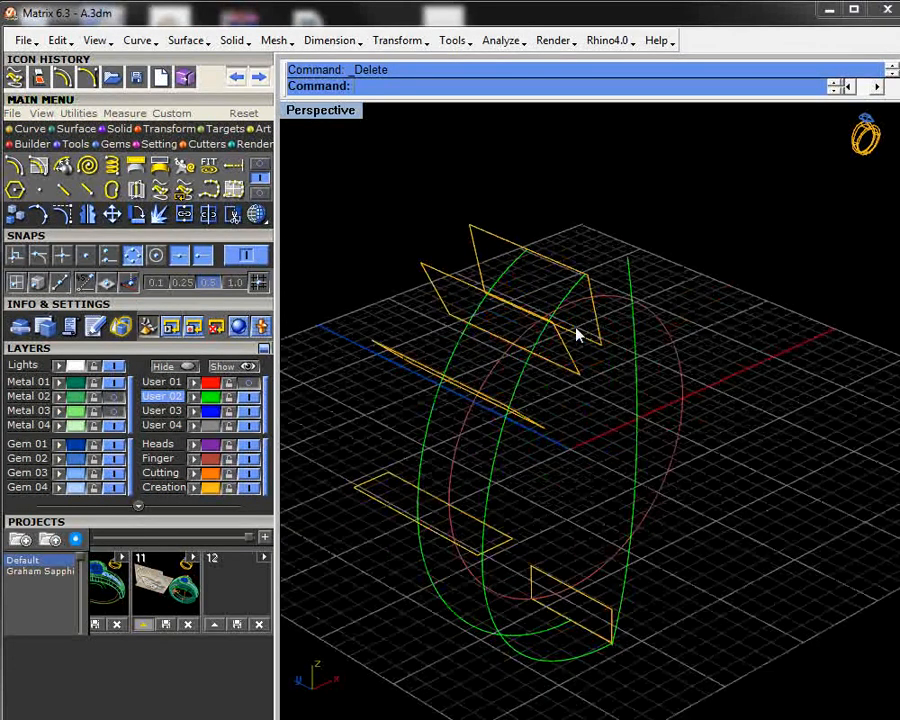
{"action": "right_click_drag", "start_coordinate": [577, 335], "coordinate": [617, 358]}
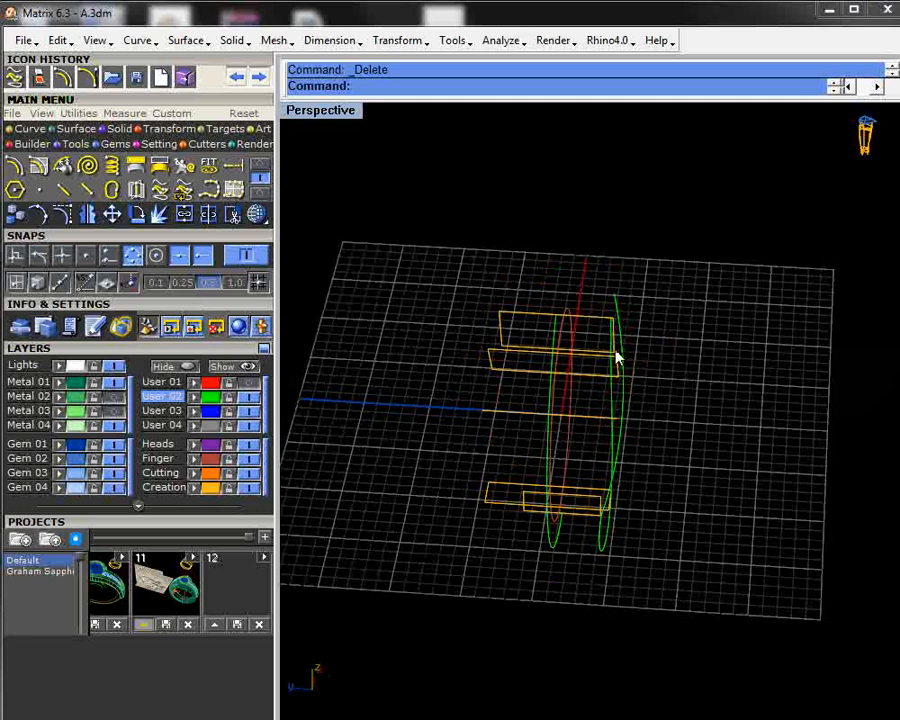
{"action": "scroll", "coordinate": [620, 370], "scroll_direction": "up", "scroll_amount": 5}
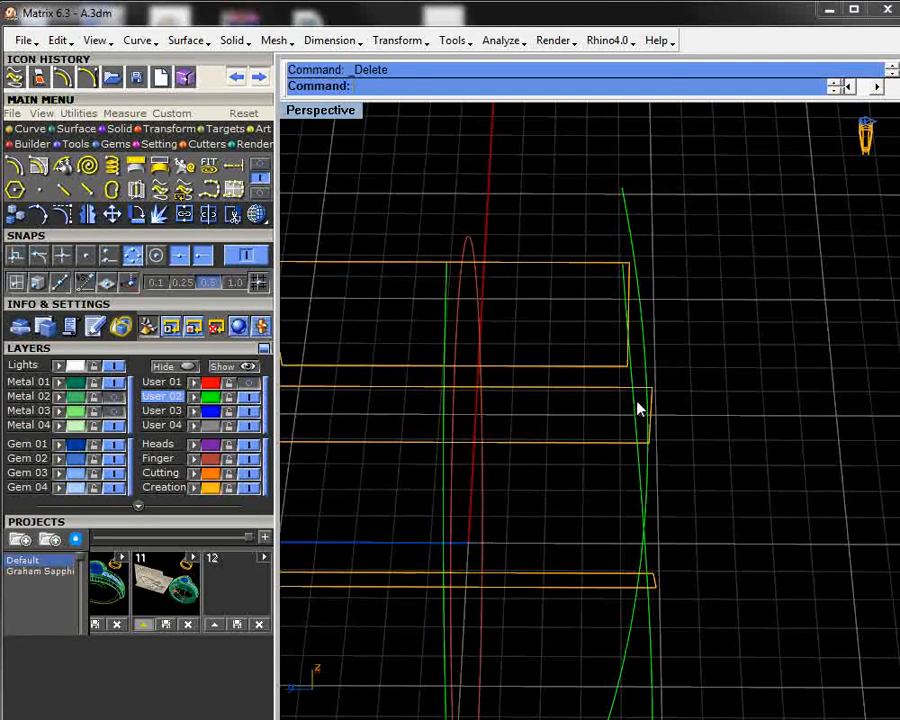
- Turn on the two-view curve's control points and move its upper points in the Looking Down view to fit the frames' edges
{"action": "left_click", "coordinate": [636, 404]}
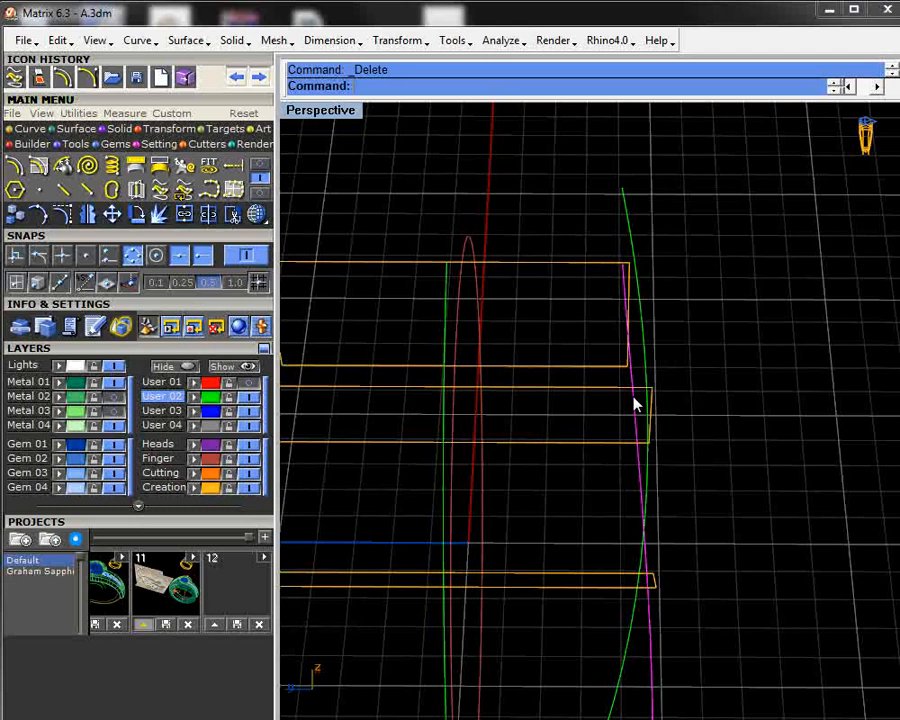
{"action": "double_click", "coordinate": [330, 111]}
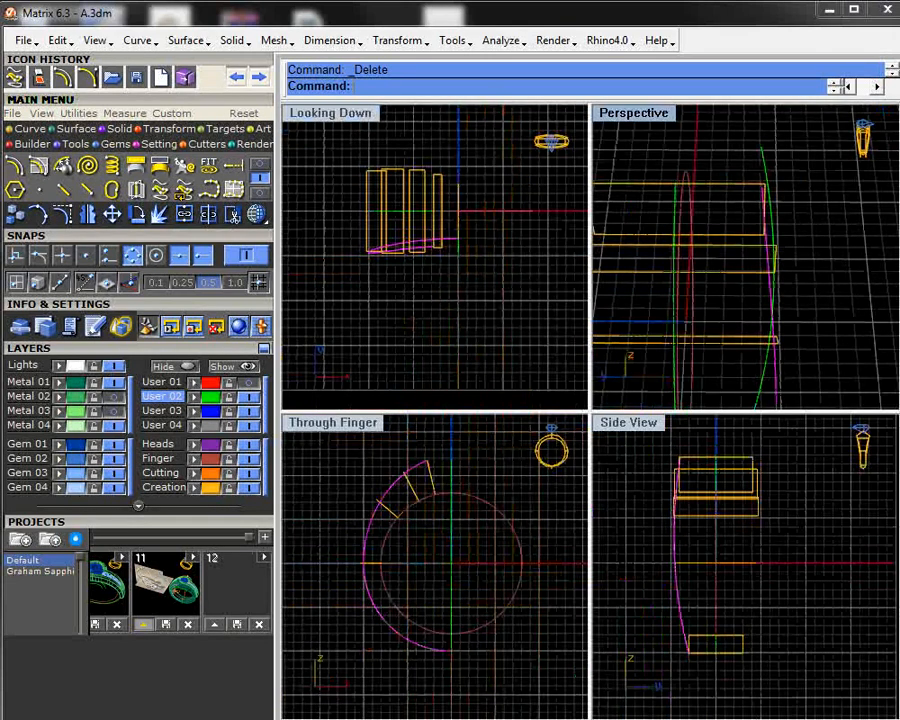
{"action": "scroll", "coordinate": [410, 255], "scroll_direction": "up", "scroll_amount": 5}
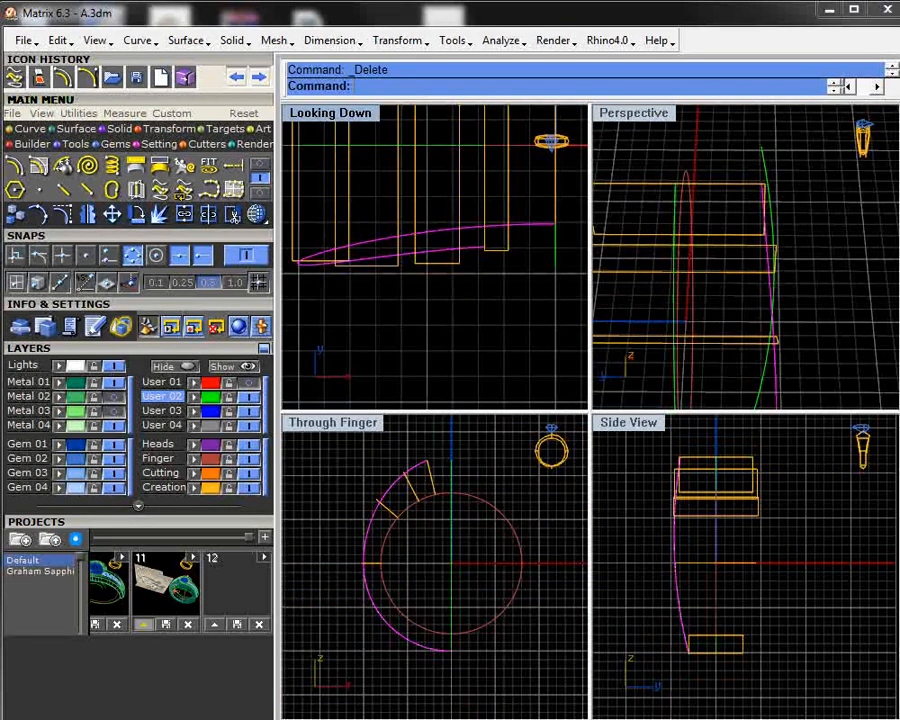
{"action": "key", "text": "F10"}
{"action": "scroll", "coordinate": [412, 261], "scroll_direction": "up", "scroll_amount": 2}
{"action": "left_click_drag", "start_coordinate": [375, 243], "coordinate": [404, 281]}
{"action": "left_click_drag", "start_coordinate": [500, 219], "coordinate": [515, 261]}
{"action": "scroll", "coordinate": [548, 354], "scroll_direction": "down", "scroll_amount": 8}
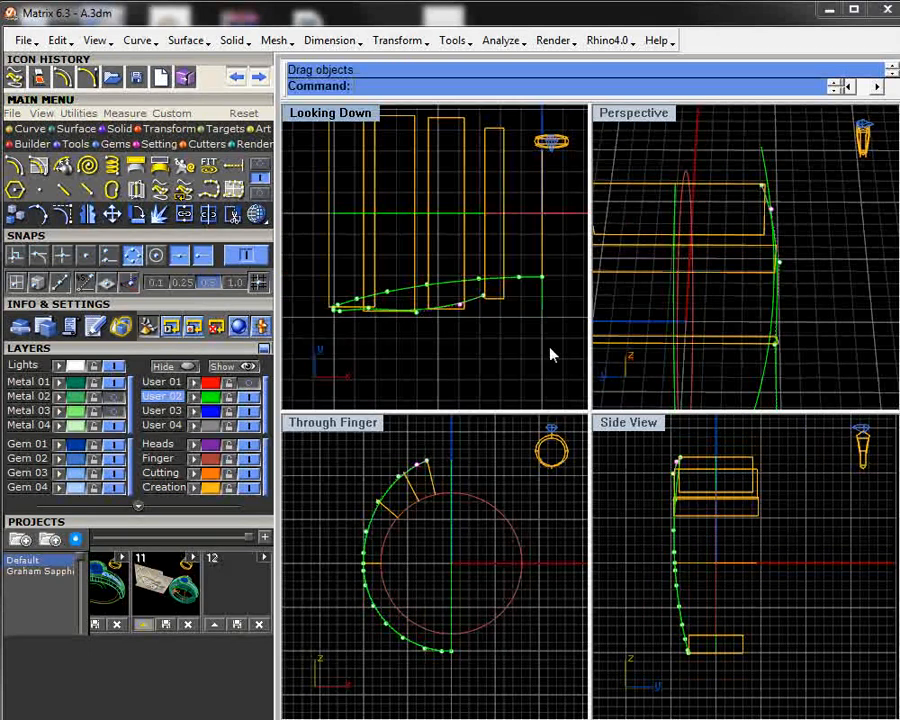
- Nudge the curve's control point near the third frame outward in the Looking Down view, then turn off the control points
{"action": "right_click_drag", "start_coordinate": [751, 310], "coordinate": [810, 311]}
{"action": "left_click", "coordinate": [795, 311]}
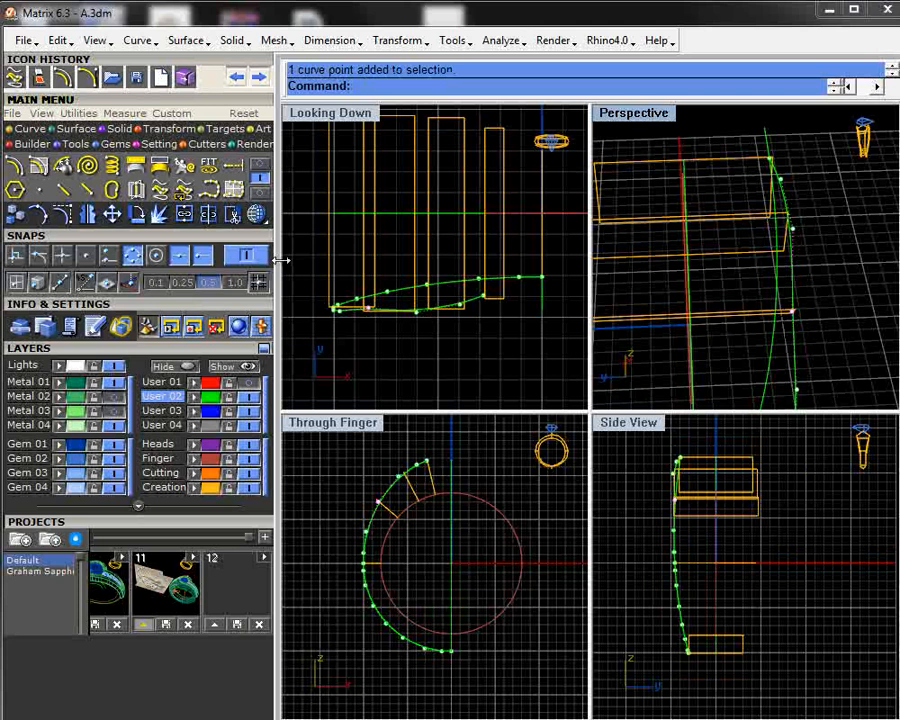
{"action": "scroll", "coordinate": [367, 316], "scroll_direction": "up", "scroll_amount": 5}
{"action": "scroll", "coordinate": [370, 316], "scroll_direction": "up", "scroll_amount": 2}
{"action": "left_click_drag", "start_coordinate": [376, 315], "coordinate": [370, 321]}
{"action": "right_click_drag", "start_coordinate": [797, 337], "coordinate": [776, 291]}
{"action": "key", "text": "Escape"}
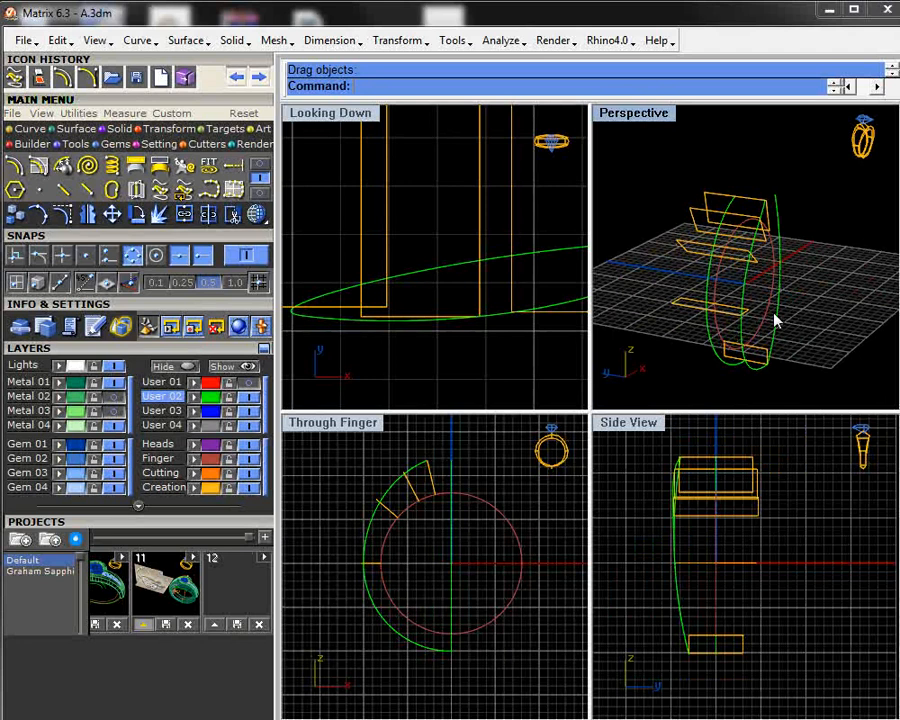
- Copy the planar side curve slightly inward toward the ring's centre in the Side View
{"action": "left_click", "coordinate": [777, 249]}
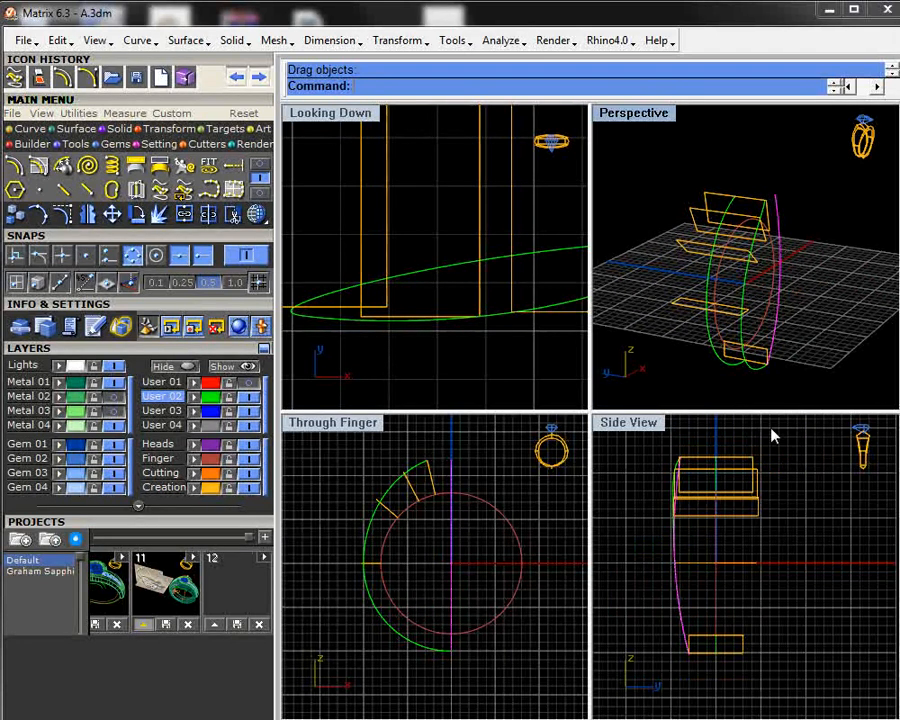
{"action": "scroll", "coordinate": [671, 564], "scroll_direction": "up", "scroll_amount": 3}
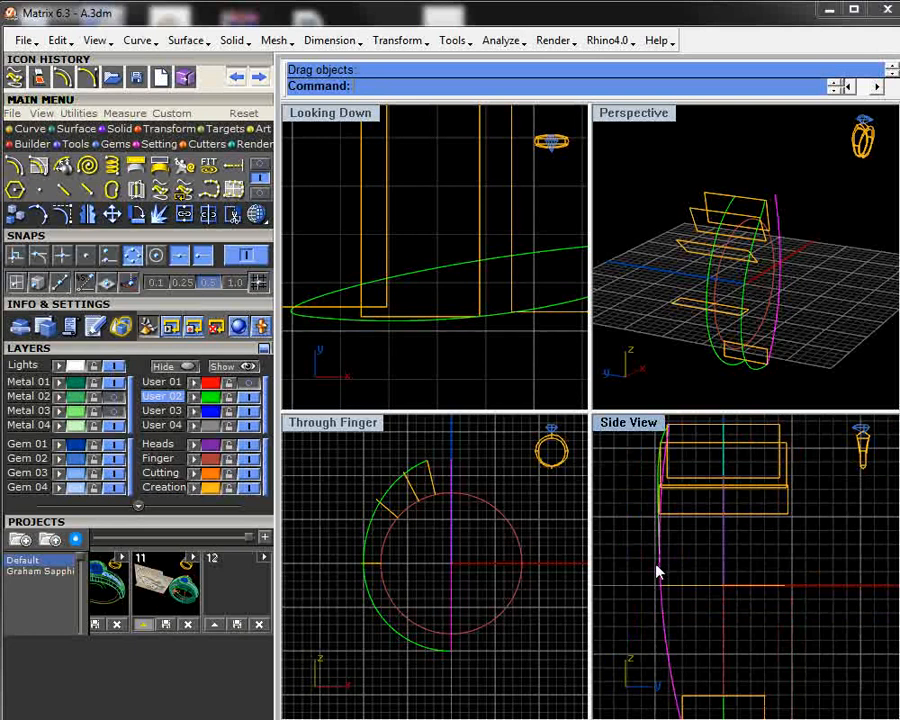
{"action": "left_click_drag", "start_coordinate": [668, 567], "coordinate": [660, 566]}
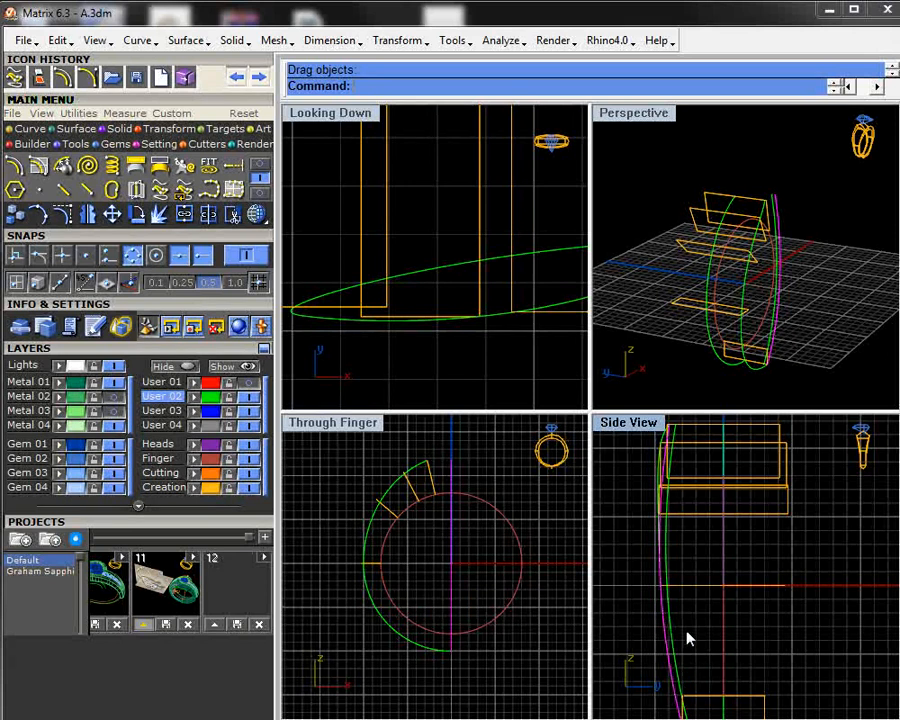
- Create a Curve from 2 Views from the inner side curve copy and the finger circle
{"action": "right_click_drag", "start_coordinate": [740, 268], "coordinate": [760, 257]}
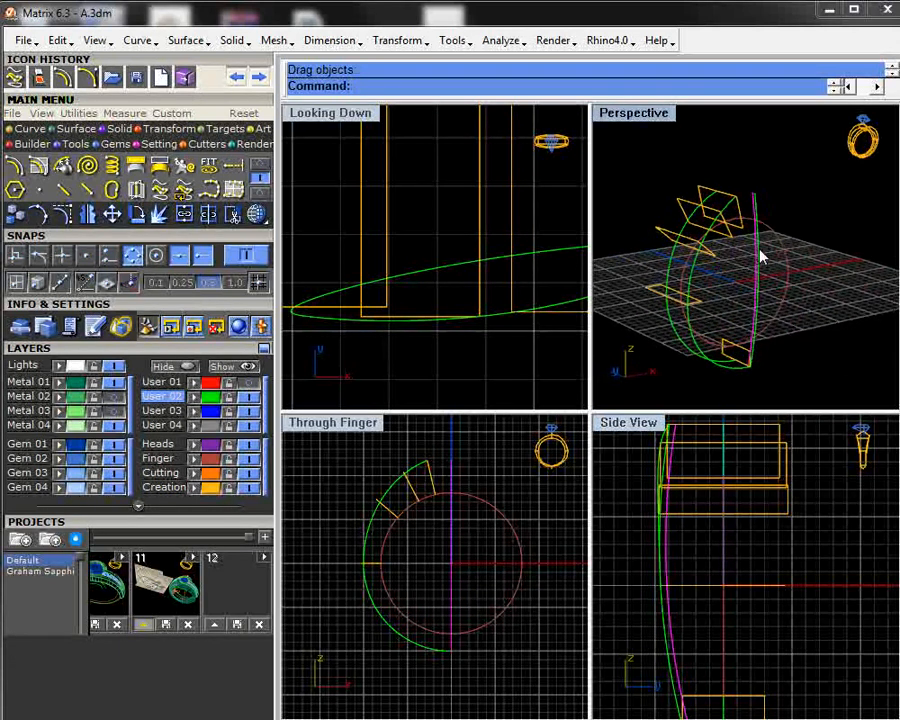
{"action": "left_click", "coordinate": [772, 235], "text": "shift"}
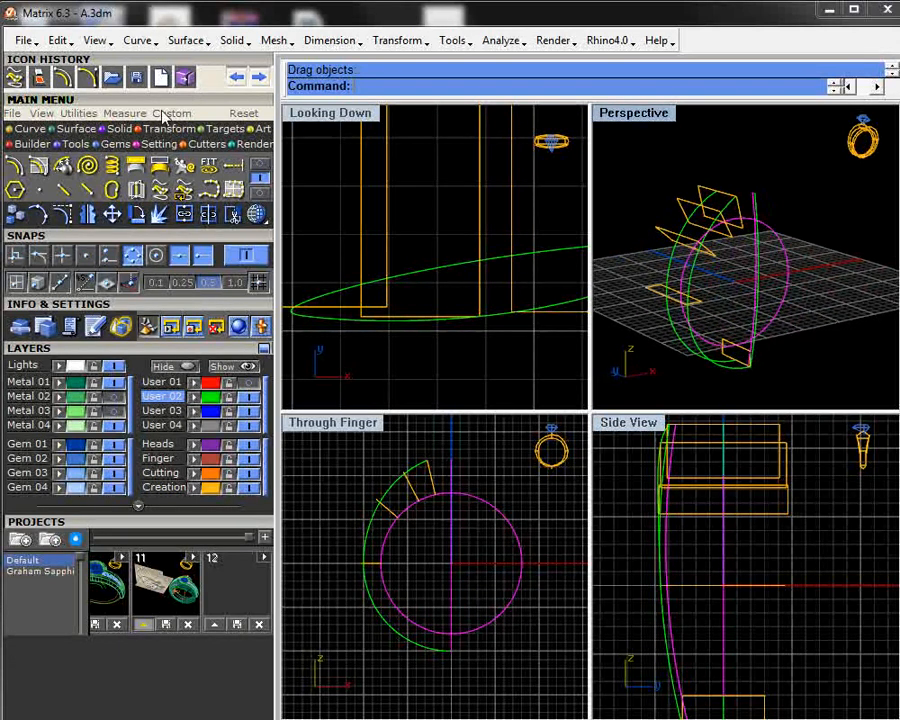
{"action": "left_click", "coordinate": [162, 191]}
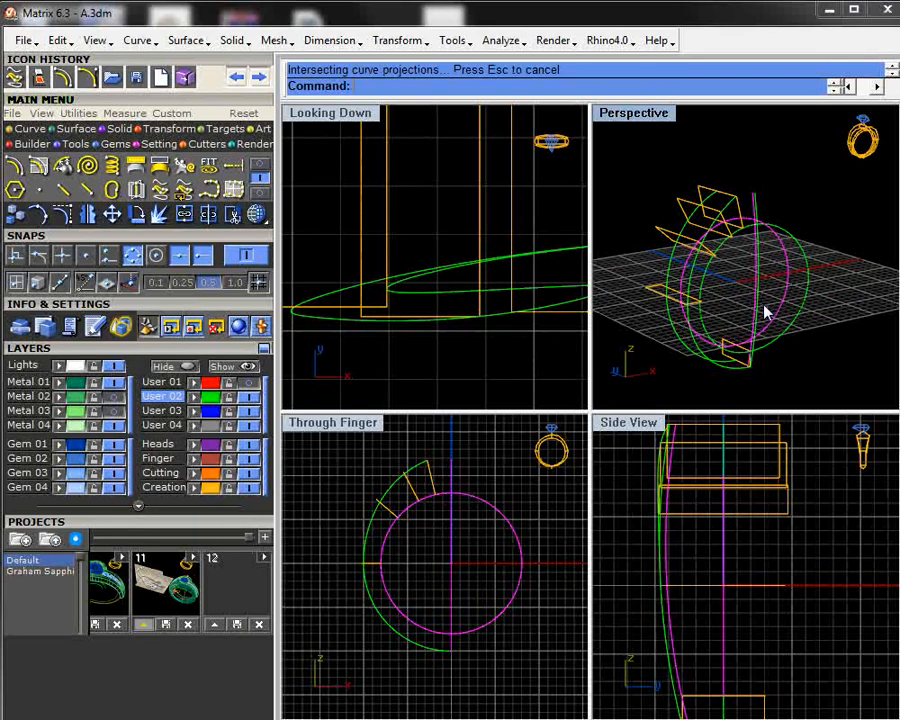
{"action": "right_click_drag", "start_coordinate": [762, 310], "coordinate": [661, 297]}
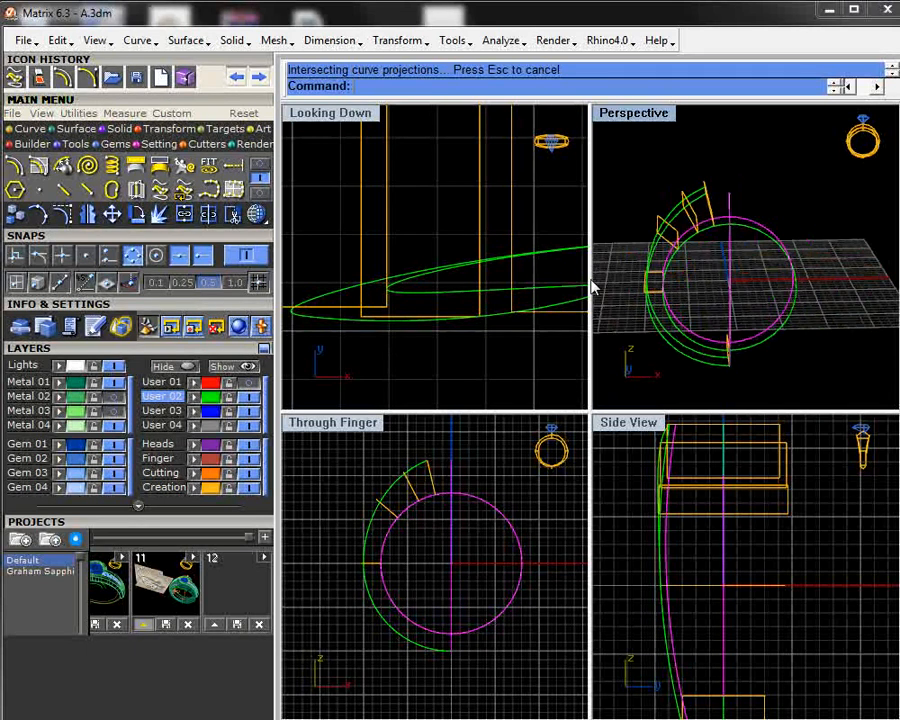
- Split the new inner curve at the top frame's inner corner and the bottom quadrant point, and delete the opposite piece
{"action": "double_click", "coordinate": [633, 112]}
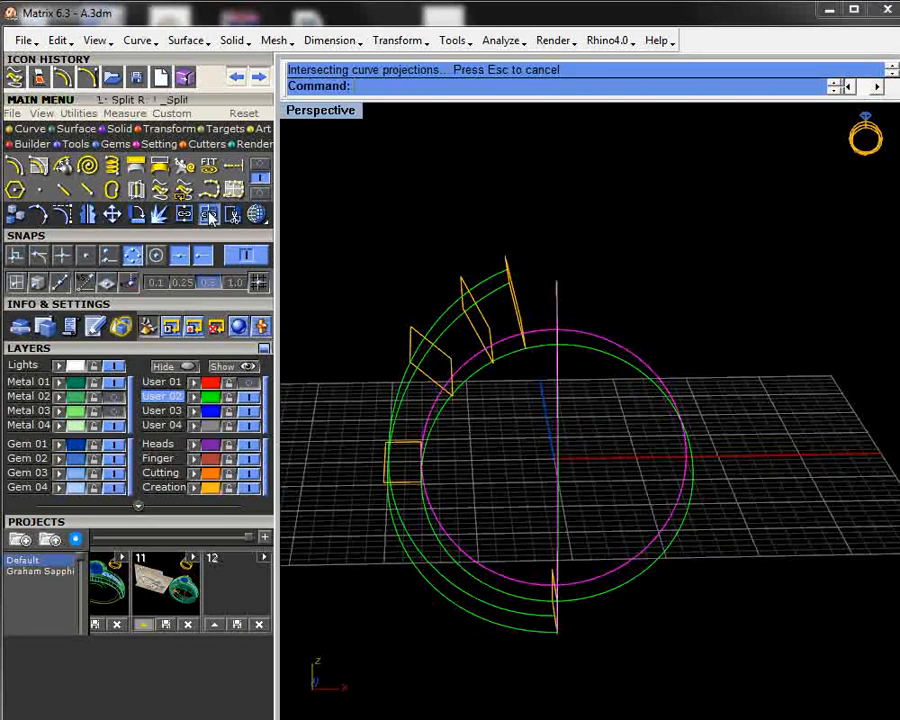
{"action": "left_click", "coordinate": [208, 214]}
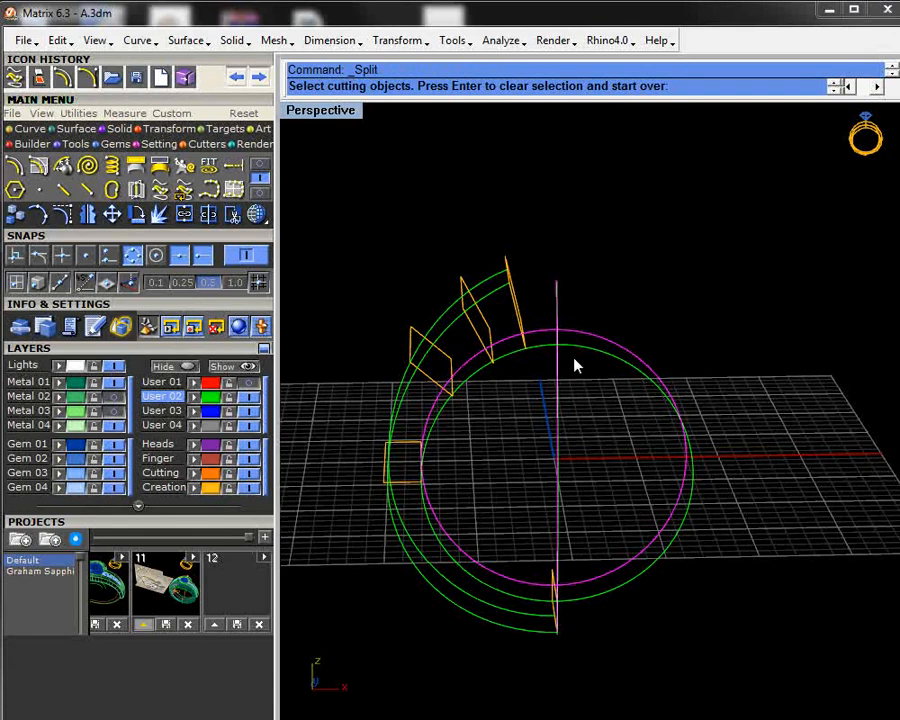
{"action": "left_click", "coordinate": [208, 214]}
{"action": "left_click", "coordinate": [686, 87]}
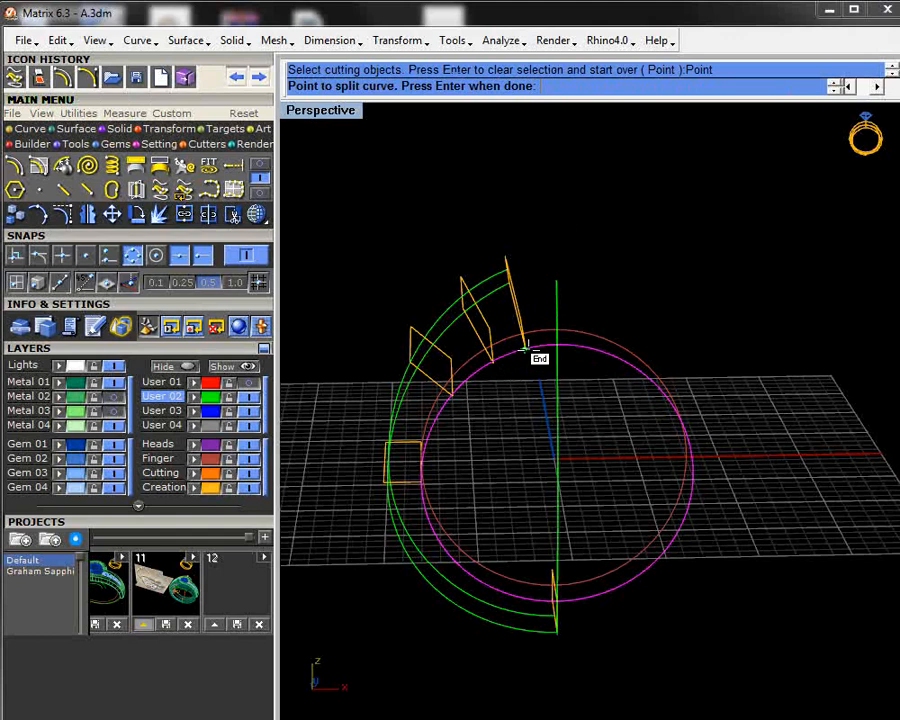
{"action": "right_click_drag", "start_coordinate": [525, 348], "coordinate": [544, 600]}
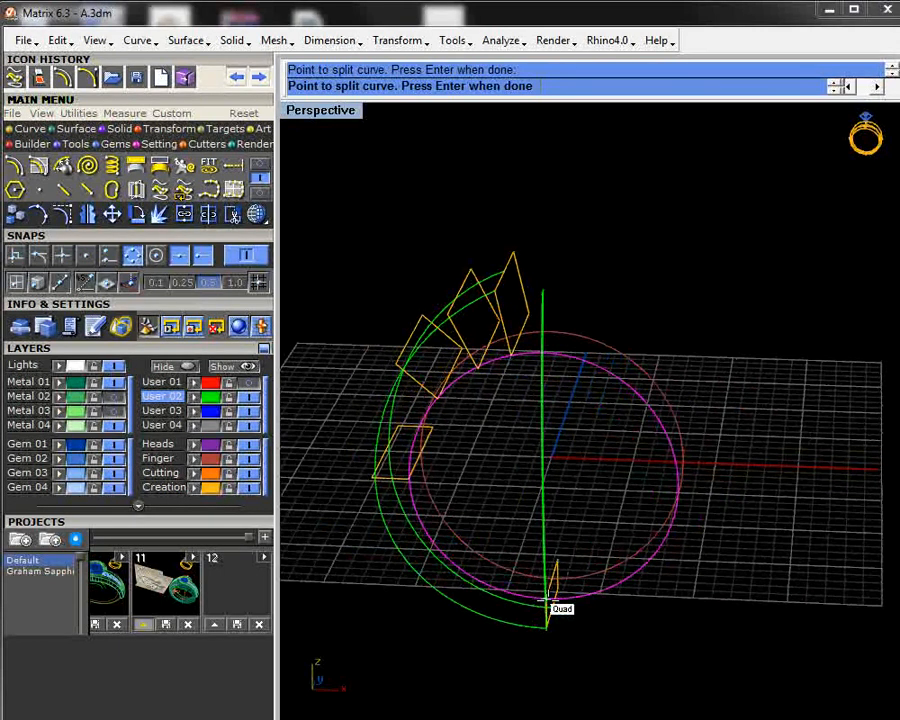
{"action": "left_click", "coordinate": [548, 600]}
{"action": "key", "text": "Return"}
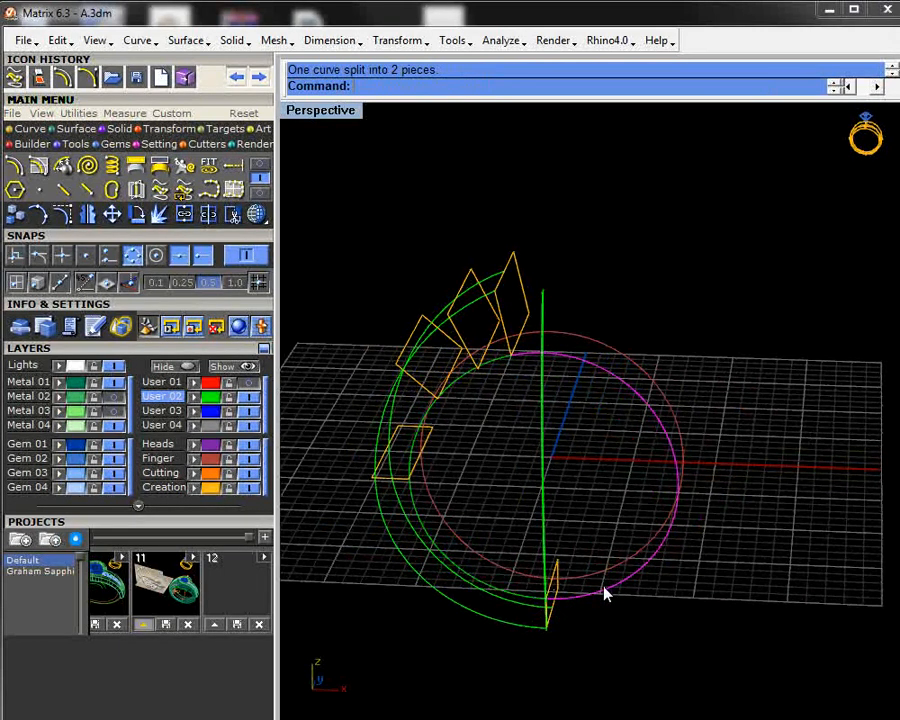
{"action": "key", "text": "Delete"}
{"action": "right_click_drag", "start_coordinate": [603, 591], "coordinate": [629, 376]}
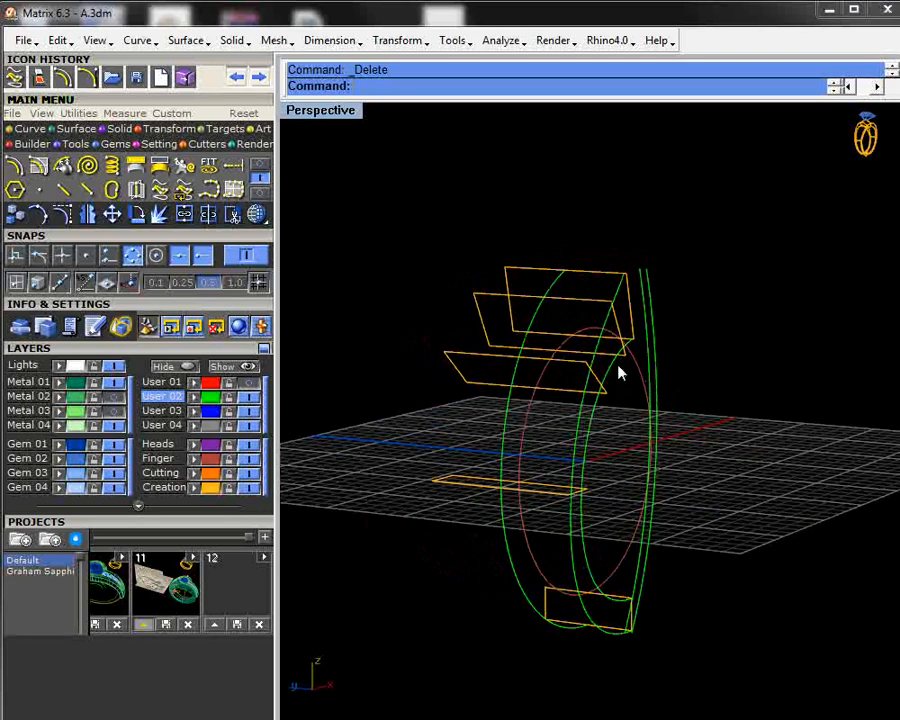
- Turn on the inner edge curve's control points and pull the two points near the upper frames outward in the Looking Down view
{"action": "left_click", "coordinate": [614, 368]}
{"action": "double_click", "coordinate": [330, 111]}
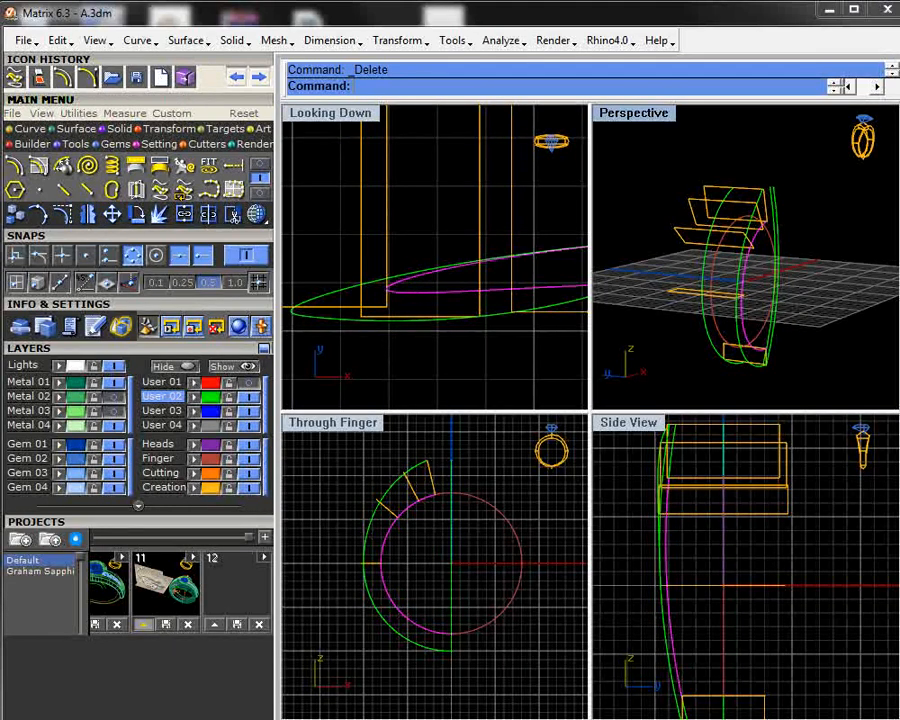
{"action": "left_click", "coordinate": [62, 214]}
{"action": "right_click_drag", "start_coordinate": [496, 321], "coordinate": [362, 296]}
{"action": "scroll", "coordinate": [362, 296], "scroll_direction": "up", "scroll_amount": 2}
{"action": "left_click_drag", "start_coordinate": [394, 249], "coordinate": [408, 293]}
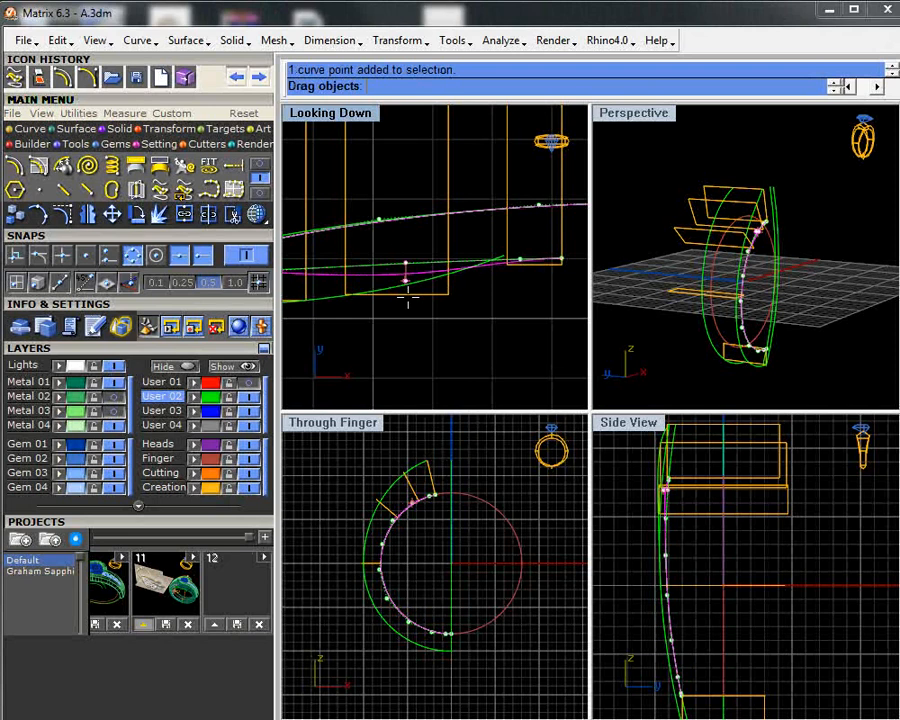
{"action": "left_click_drag", "start_coordinate": [408, 297], "coordinate": [416, 309]}
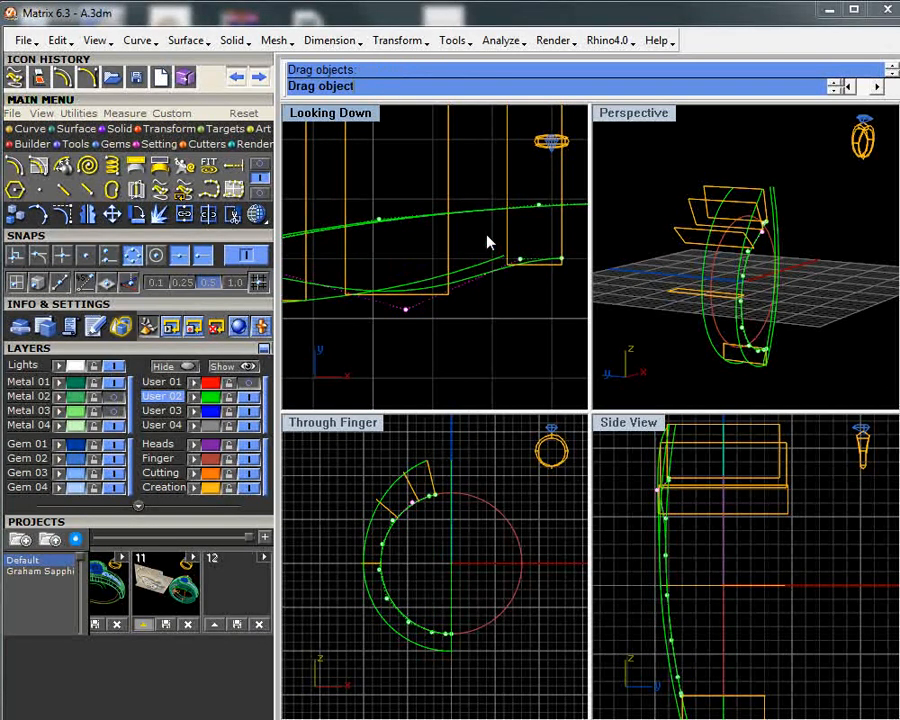
{"action": "mouse_move", "coordinate": [520, 259]}
{"action": "left_mouse_down"}
{"action": "mouse_move", "coordinate": [514, 285]}
{"action": "mouse_move", "coordinate": [510, 272]}
{"action": "left_mouse_up"}
- Refine the inner edge curve in the Looking Down view, moving the second frame's point slightly back inward and the third frame's point outward
{"action": "right_click_drag", "start_coordinate": [719, 291], "coordinate": [763, 296]}
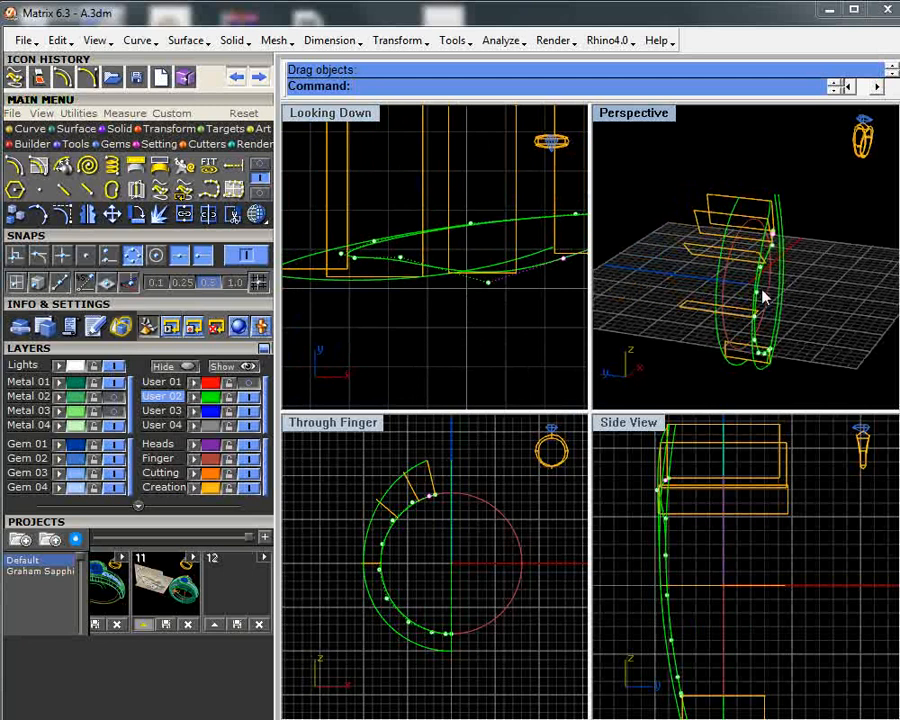
{"action": "scroll", "coordinate": [765, 290], "scroll_direction": "up", "scroll_amount": 4}
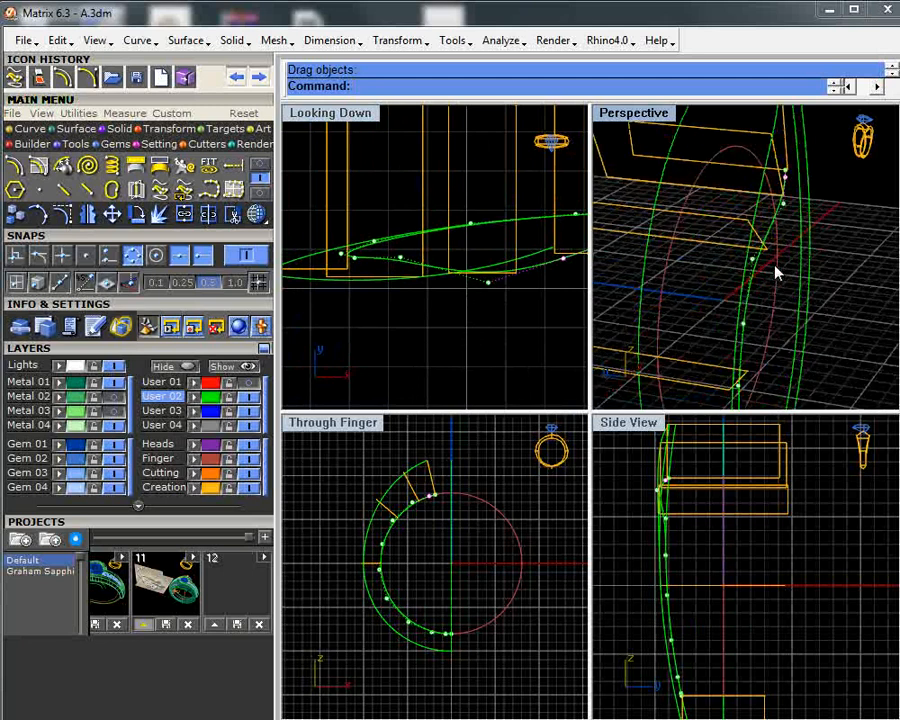
{"action": "left_click", "coordinate": [487, 285]}
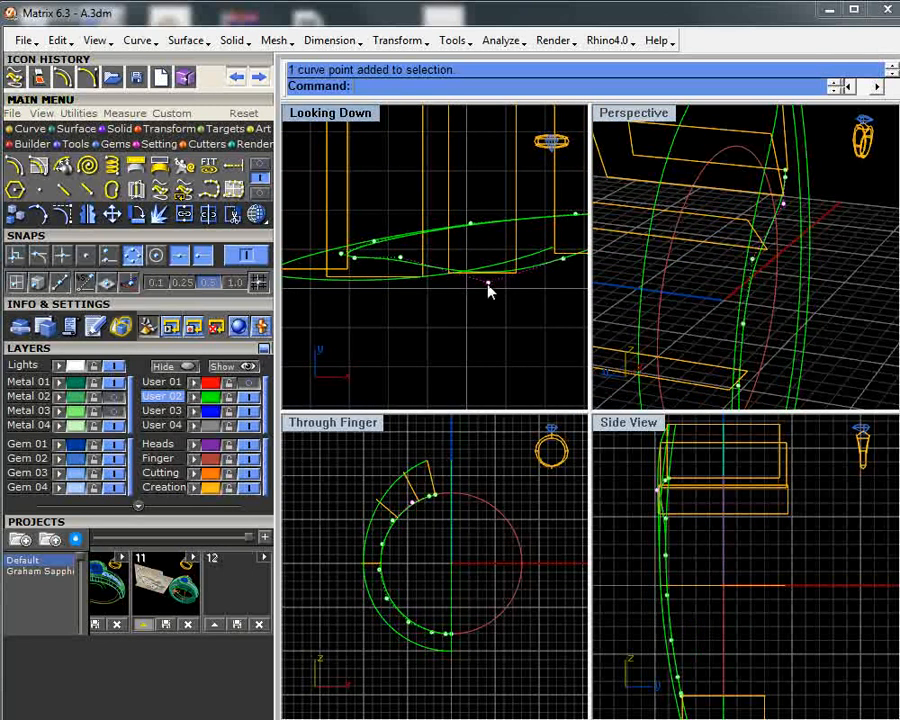
{"action": "left_click_drag", "start_coordinate": [488, 287], "coordinate": [489, 272]}
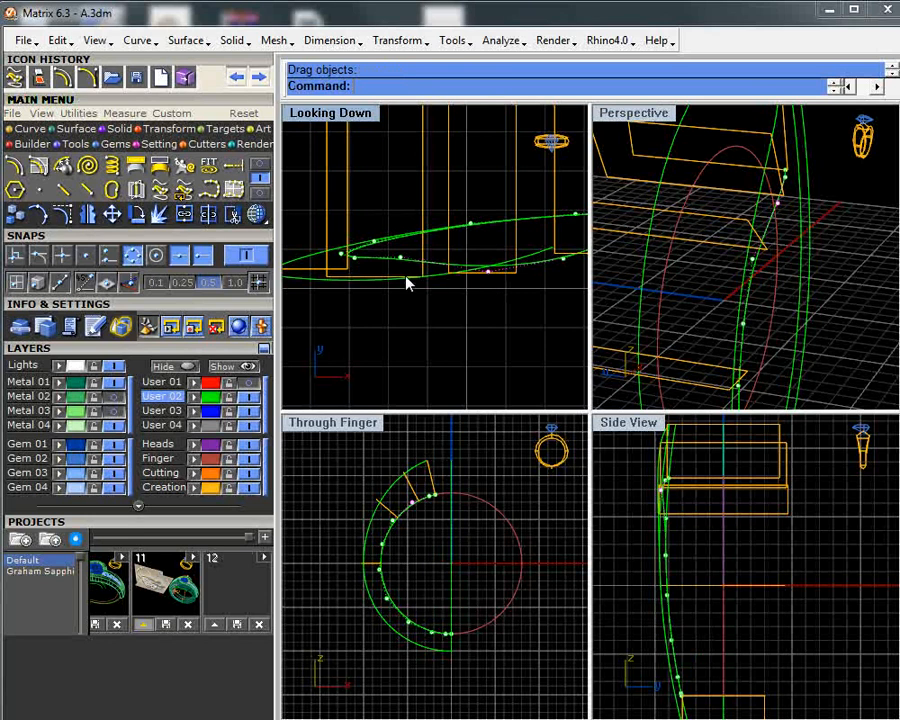
{"action": "left_click_drag", "start_coordinate": [400, 256], "coordinate": [401, 263]}
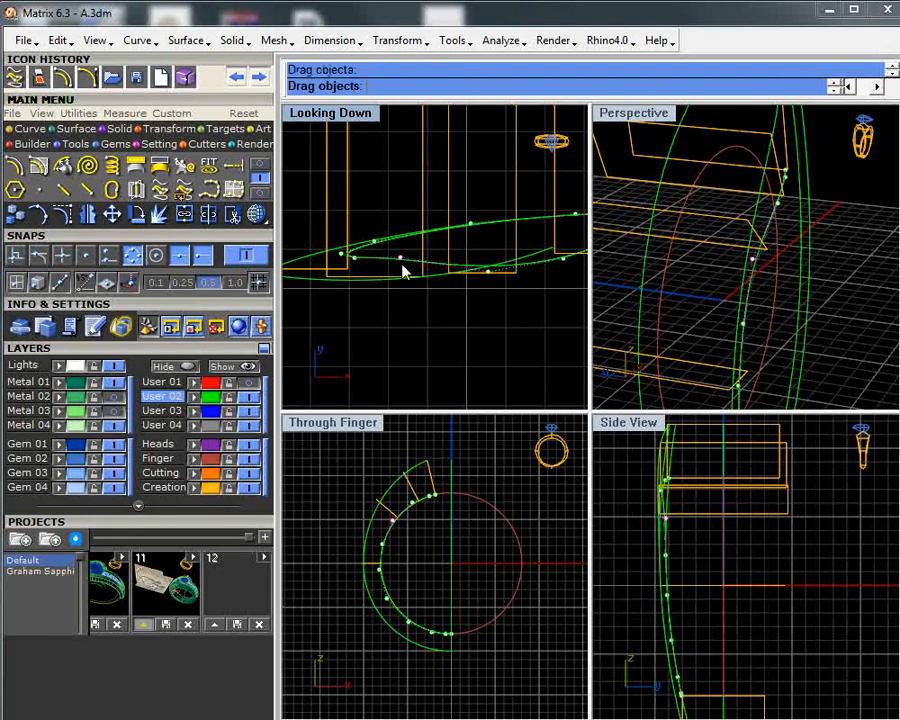
- Turn off the control points and mirror the outer and inner edge curves about w0,0,0 to the ring's opposite side
{"action": "right_click_drag", "start_coordinate": [850, 300], "coordinate": [795, 330]}
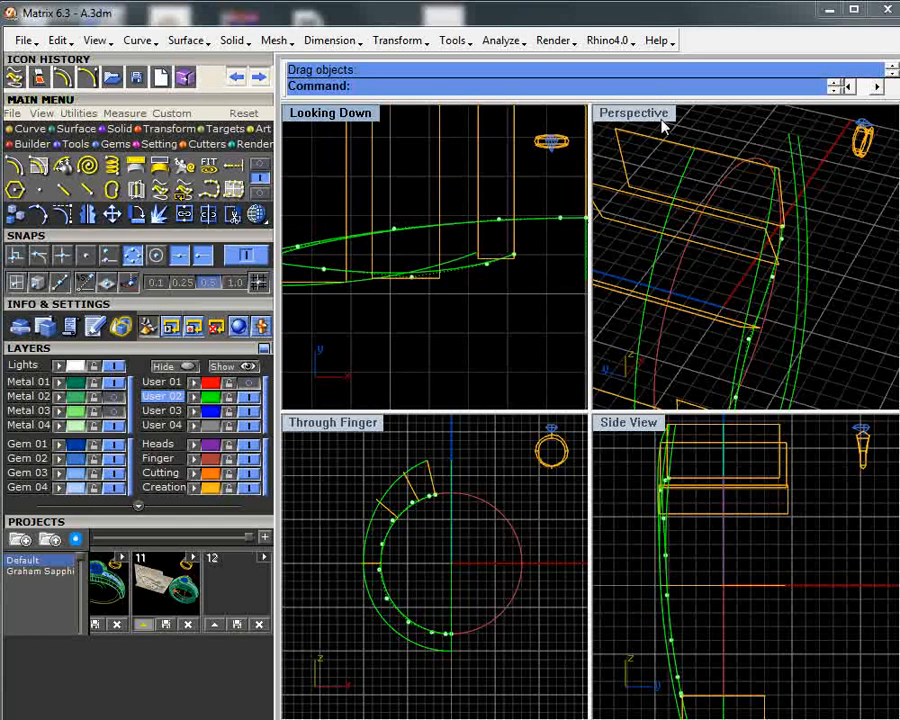
{"action": "double_click", "coordinate": [659, 114]}
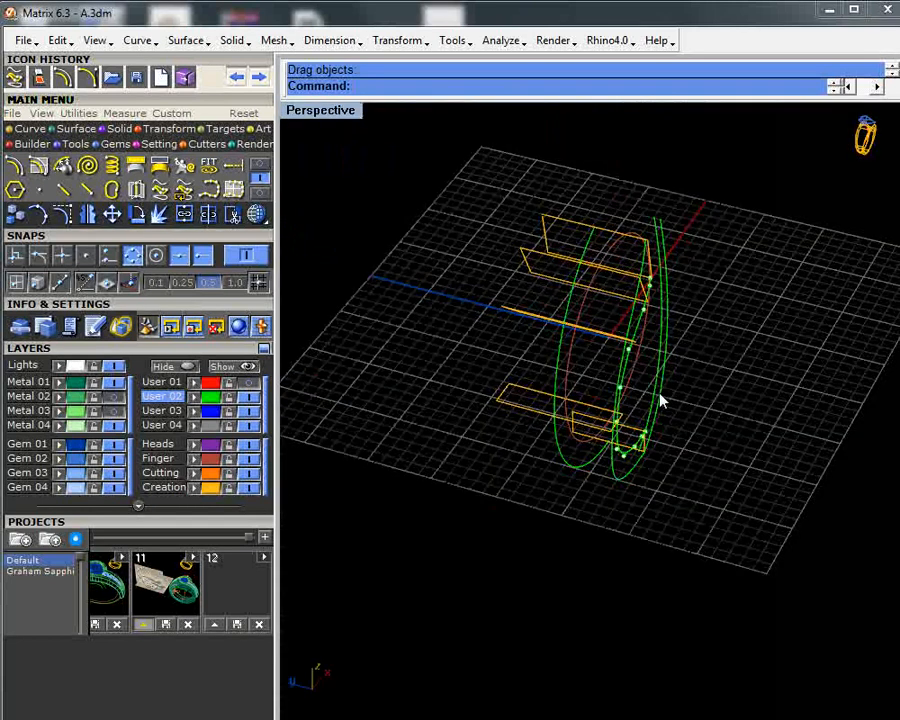
{"action": "right_click_drag", "start_coordinate": [660, 401], "coordinate": [594, 369]}
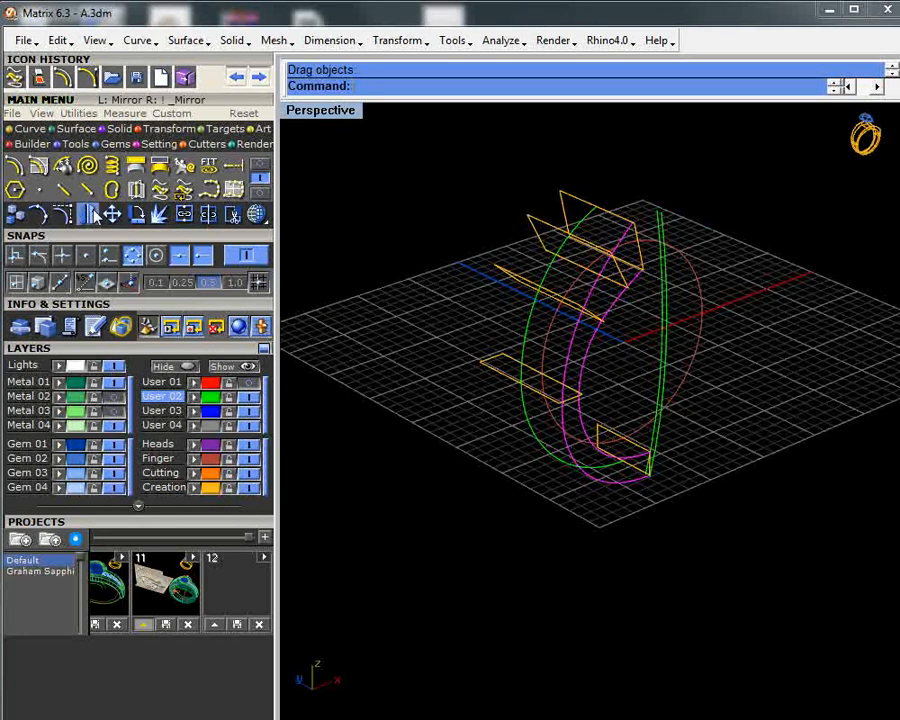
{"action": "left_click", "coordinate": [88, 214]}
{"action": "type", "text": "w0,0,0"}
{"action": "key", "text": "Return"}
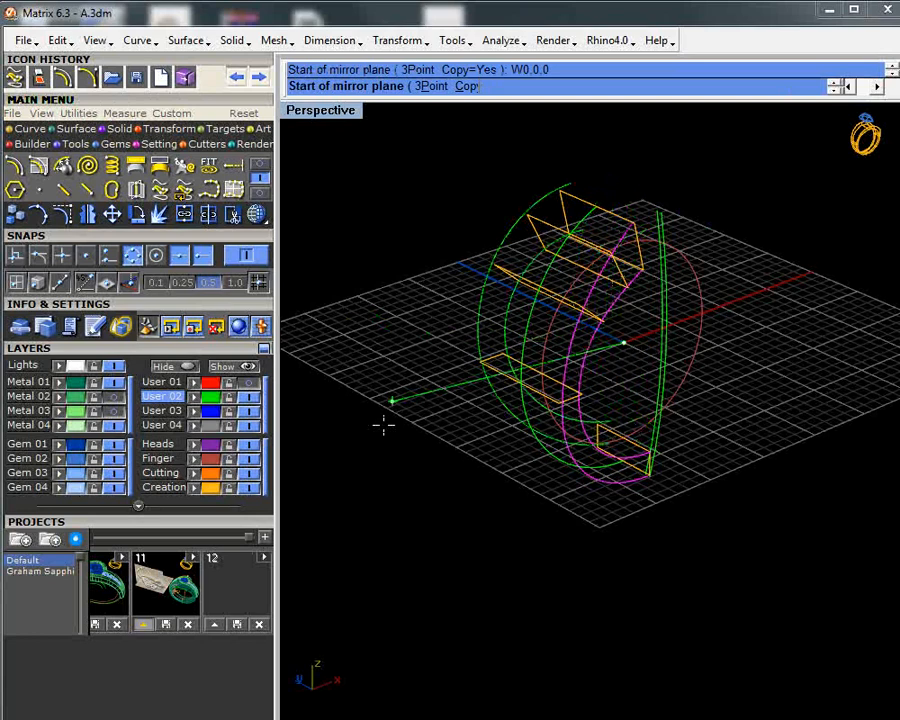
{"action": "left_click", "coordinate": [392, 502]}
{"action": "right_click_drag", "start_coordinate": [565, 475], "coordinate": [460, 210]}
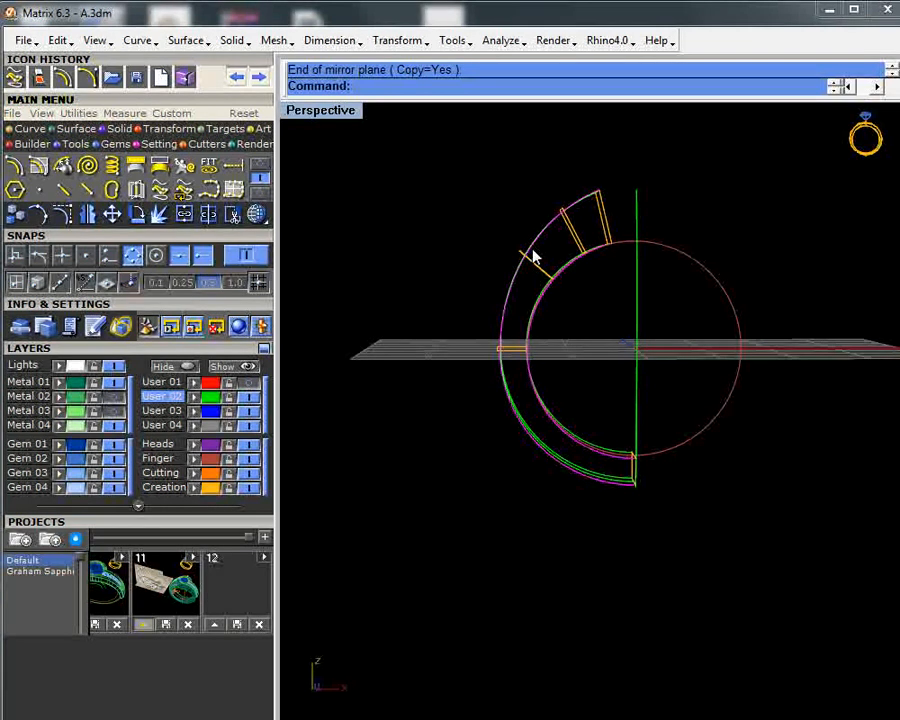
- Delete the three intermediate cross-section frames between the top and bottom frames
{"action": "scroll", "coordinate": [530, 256], "scroll_direction": "up", "scroll_amount": 3}
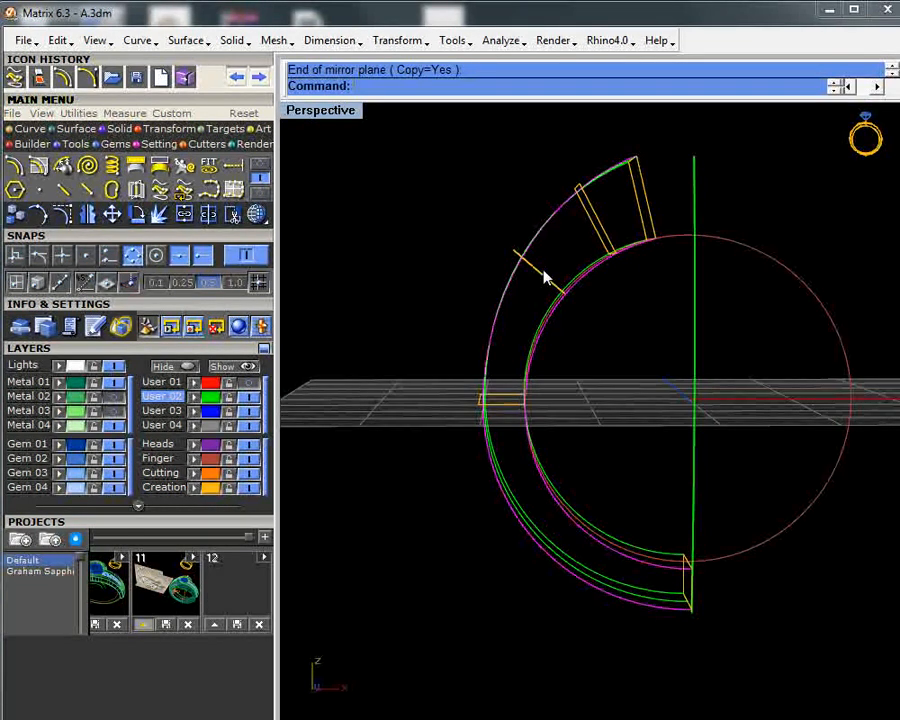
{"action": "left_click", "coordinate": [546, 279]}
{"action": "key", "text": "Delete"}
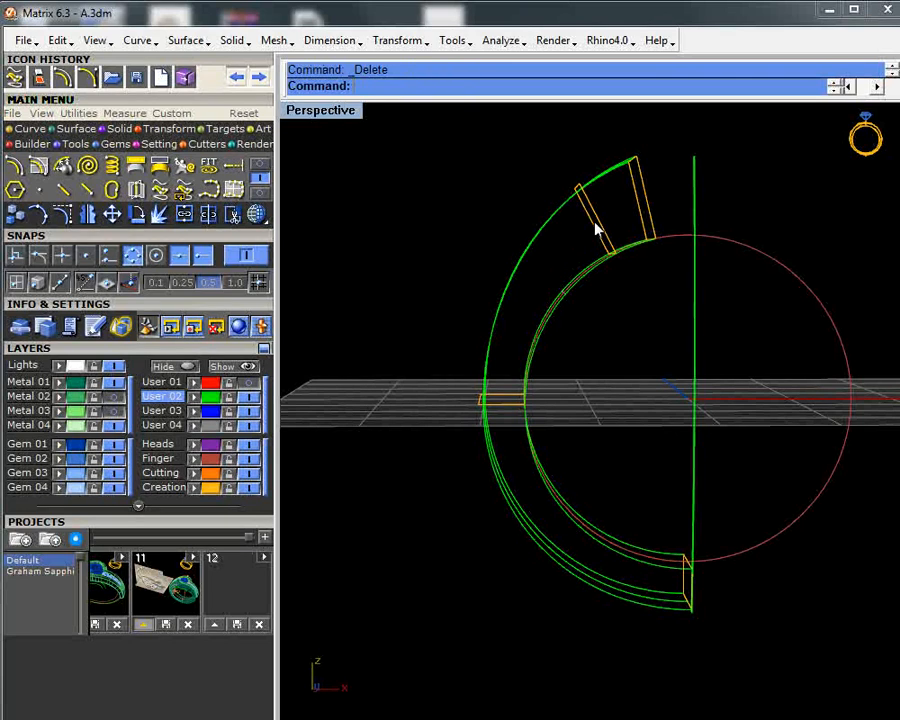
{"action": "left_click", "coordinate": [595, 227]}
{"action": "key", "text": "Delete"}
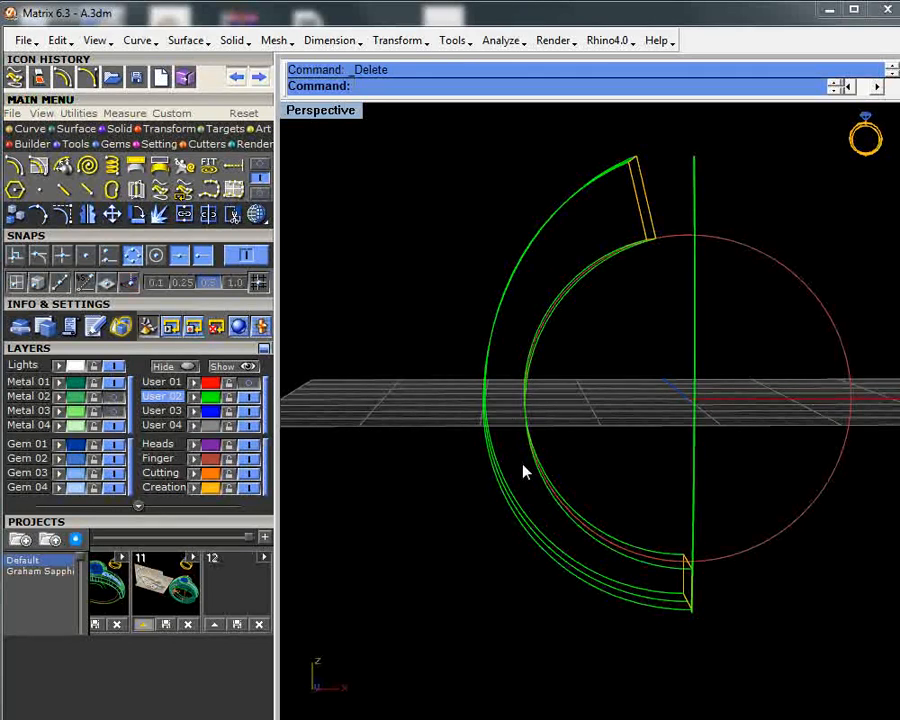
{"action": "right_click_drag", "start_coordinate": [542, 484], "coordinate": [648, 218]}
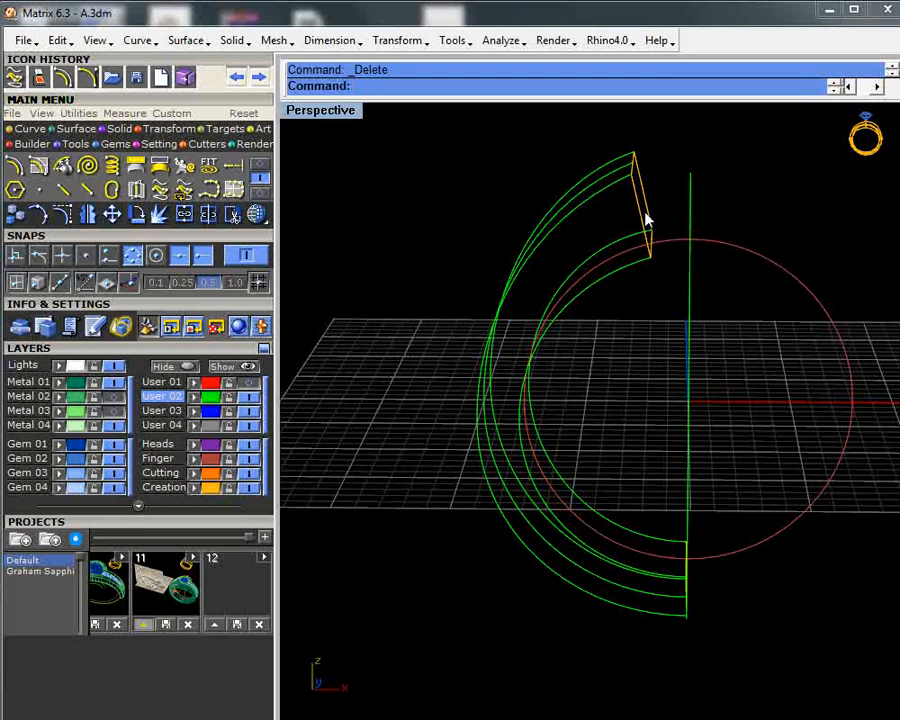
- Start a Loft through the four outer and inner edge curves, picking them in order around the top frame
{"action": "right_click_drag", "start_coordinate": [621, 410], "coordinate": [448, 221]}
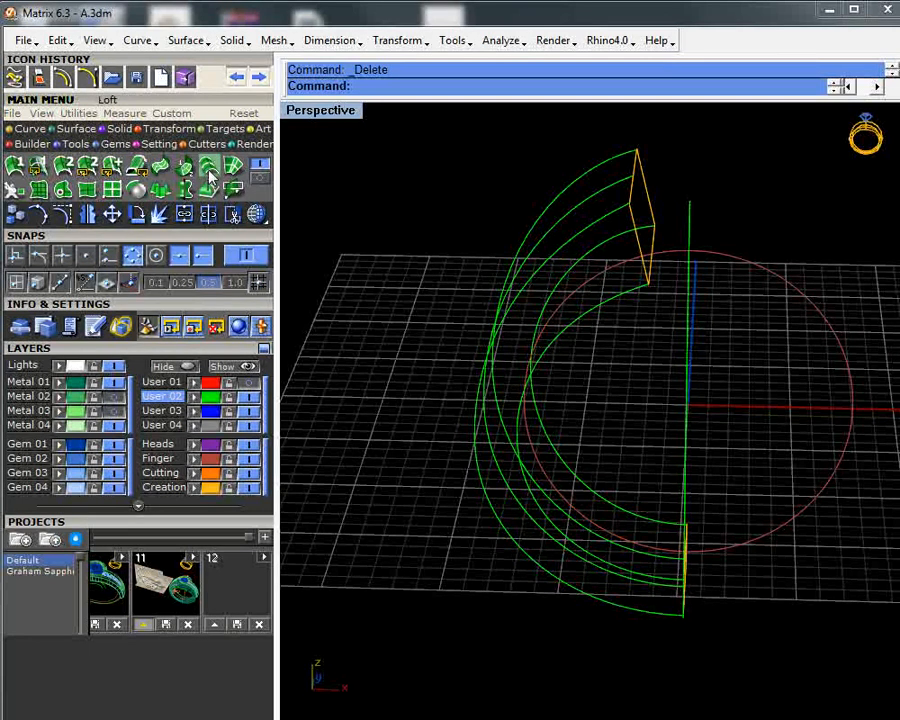
{"action": "left_click", "coordinate": [209, 169]}
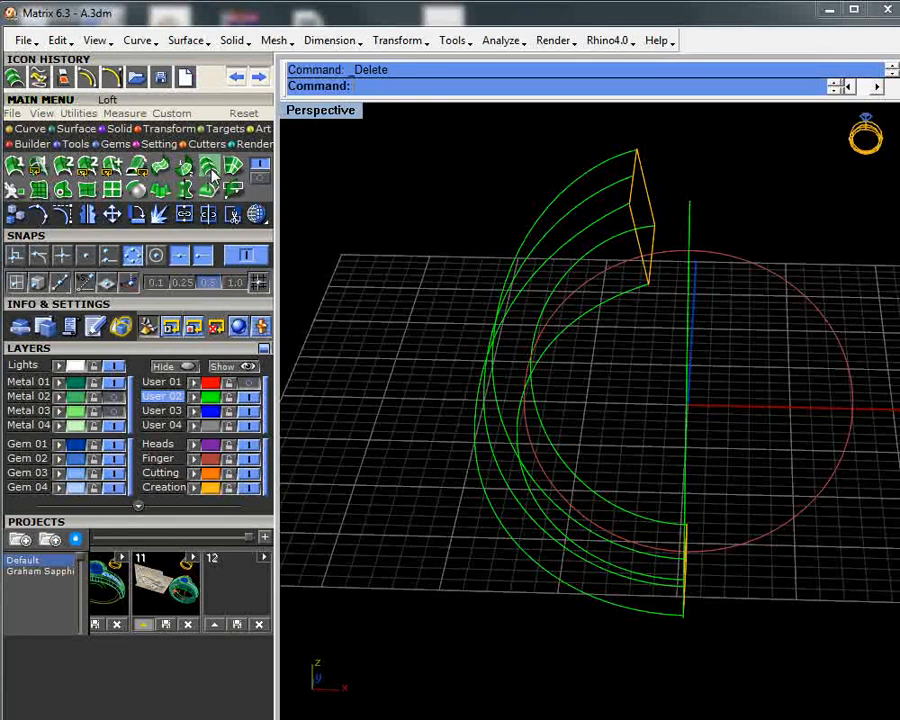
{"action": "left_click", "coordinate": [621, 214]}
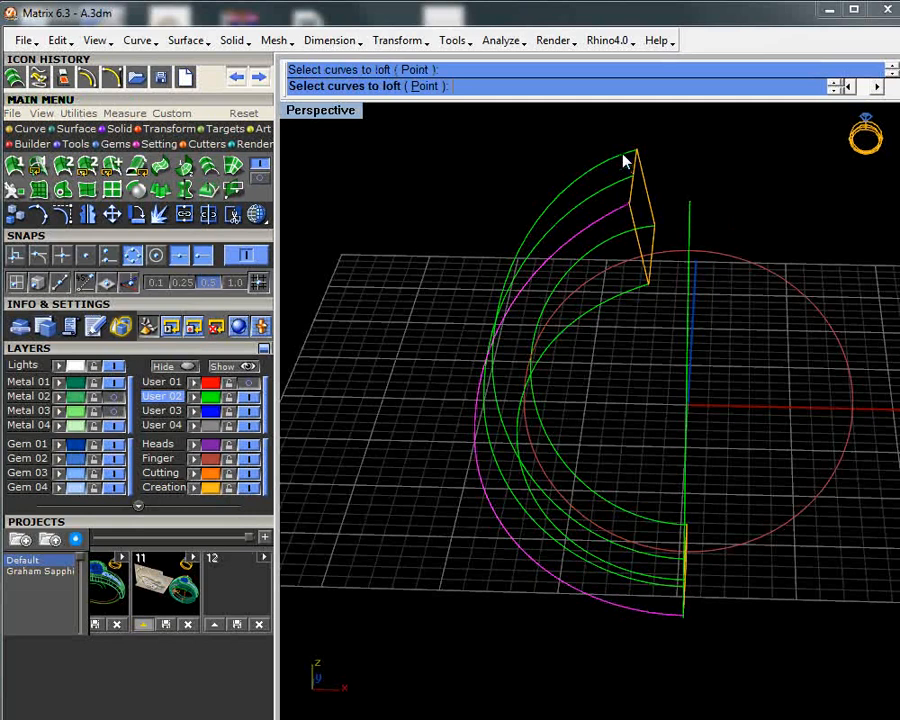
{"action": "left_click", "coordinate": [623, 160]}
{"action": "left_click", "coordinate": [652, 228]}
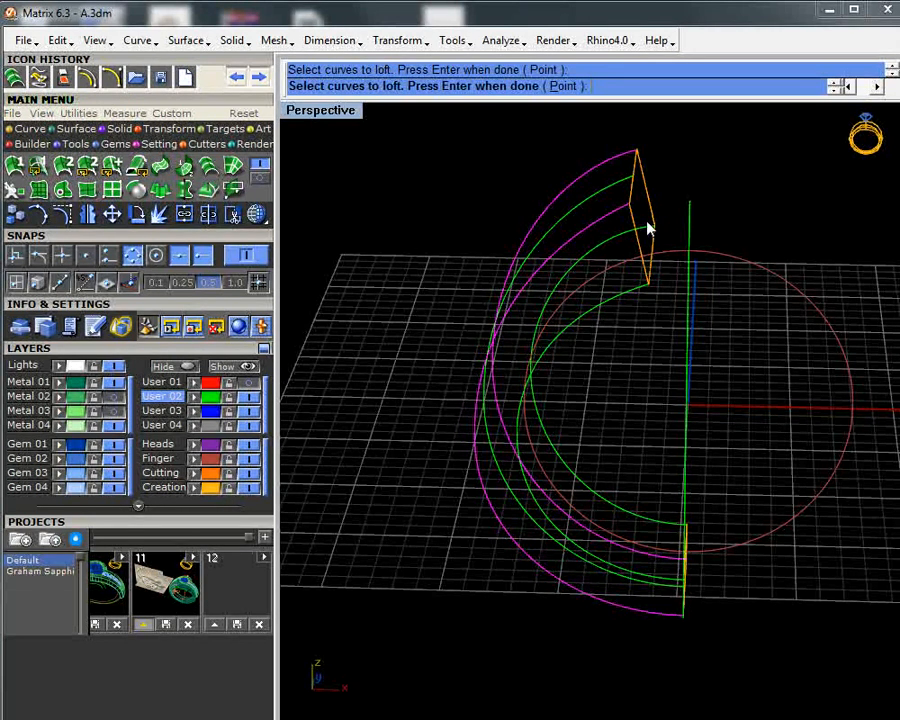
{"action": "left_click", "coordinate": [636, 291]}
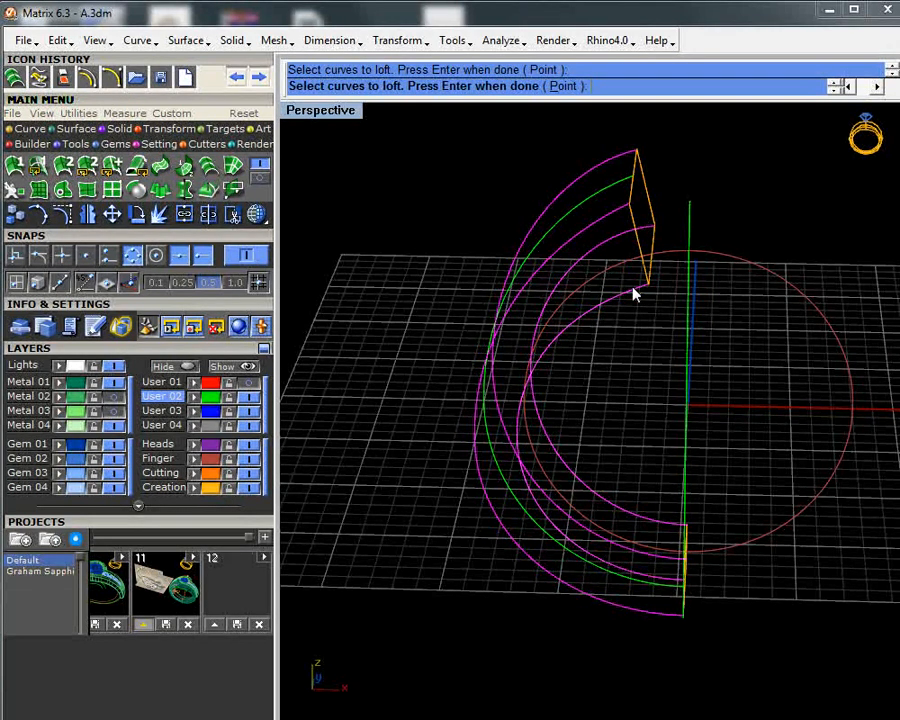
{"action": "key", "text": "Return"}
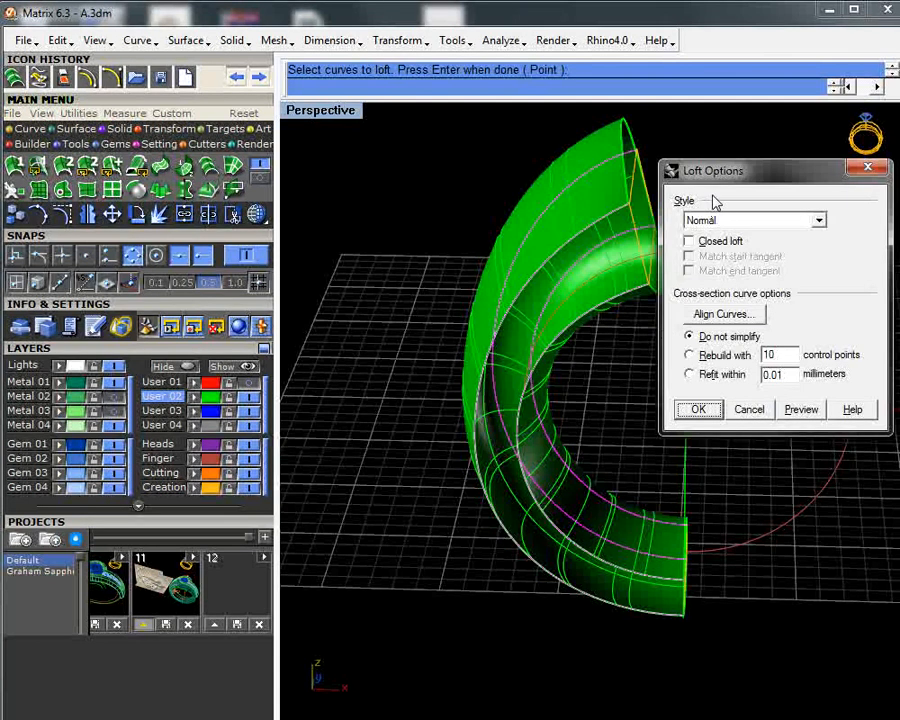
- Set the loft to Closed loft with the Straight sections style and create the surface
{"action": "left_click_drag", "start_coordinate": [719, 166], "coordinate": [348, 218]}
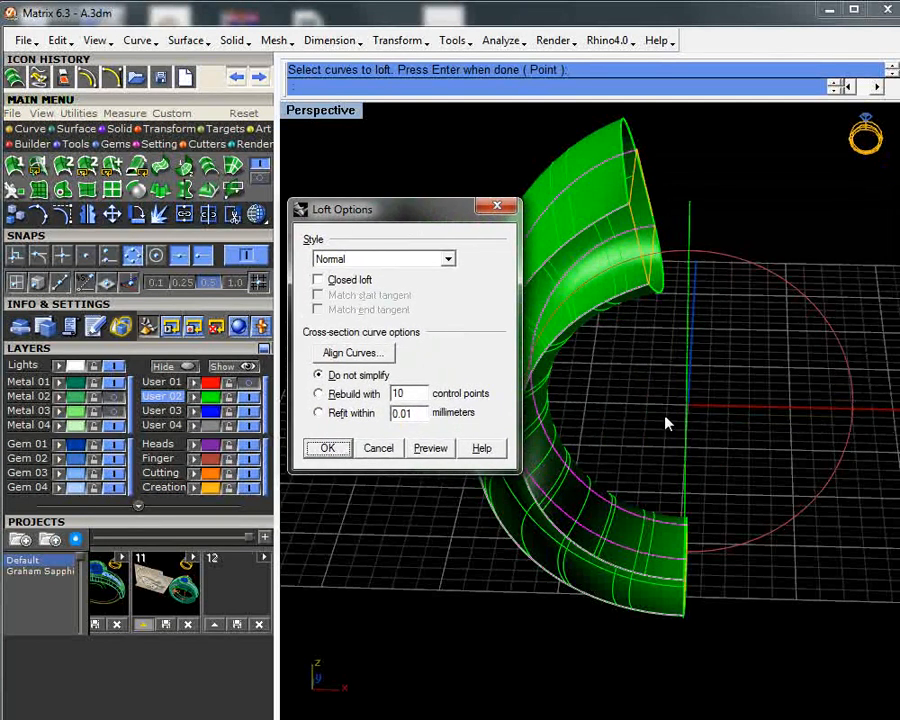
{"action": "right_click_drag", "start_coordinate": [667, 423], "coordinate": [548, 355]}
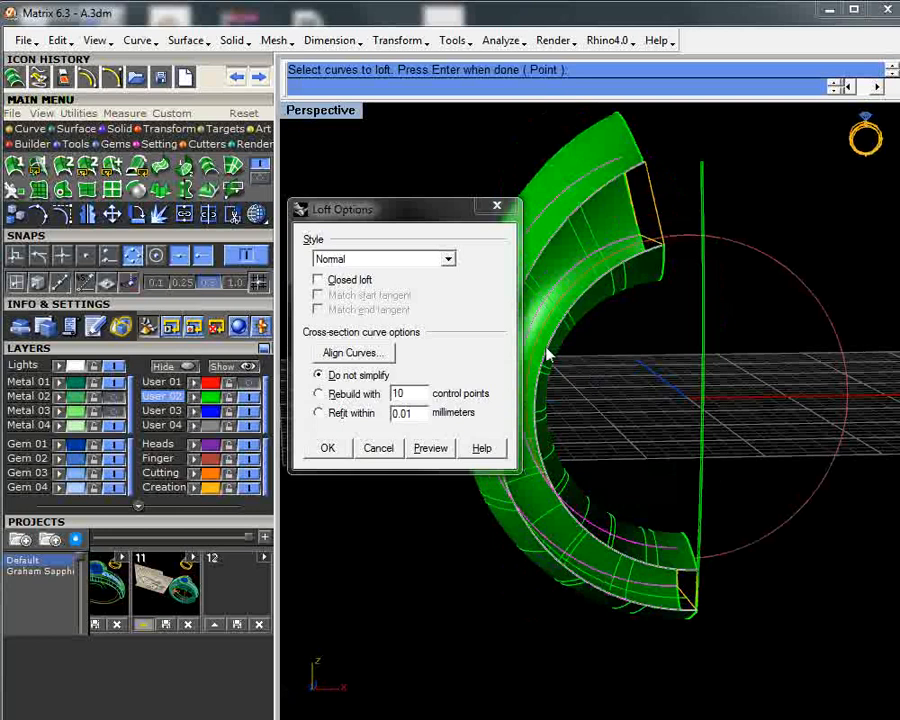
{"action": "left_click", "coordinate": [318, 280]}
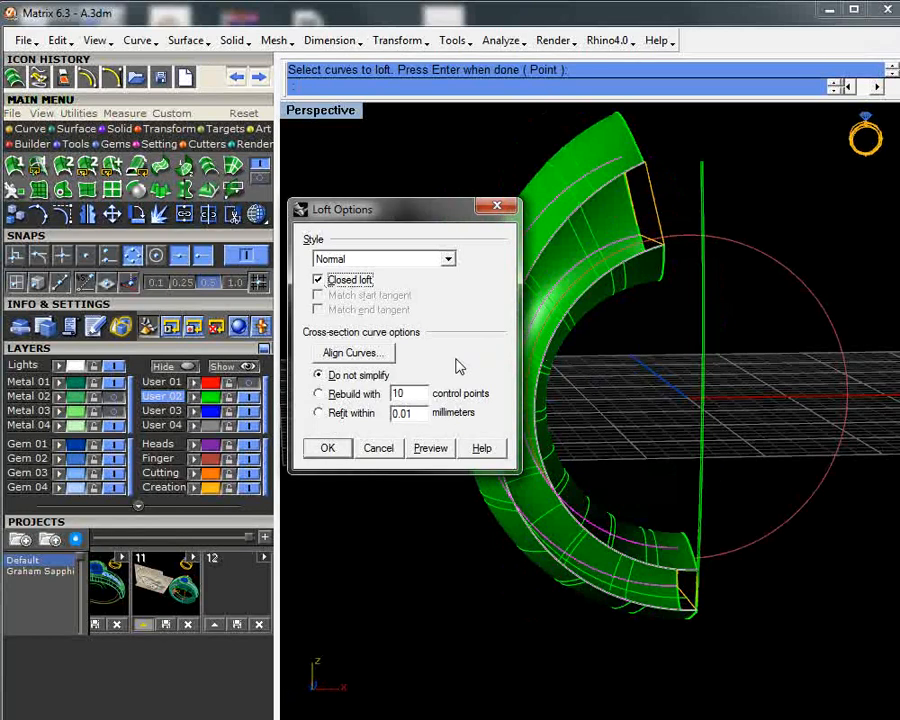
{"action": "right_click_drag", "start_coordinate": [650, 374], "coordinate": [571, 321]}
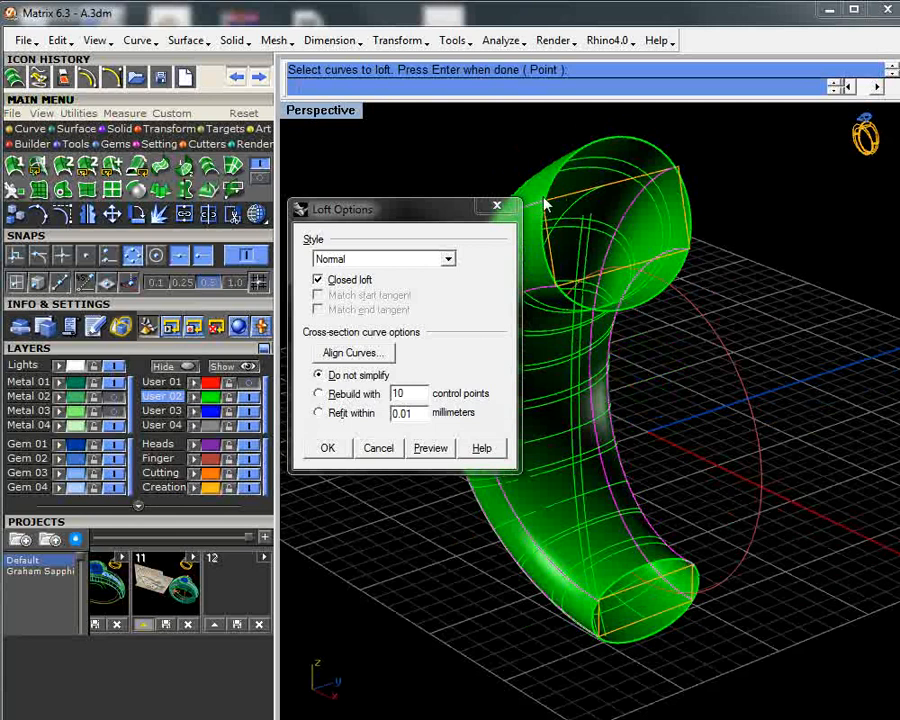
{"action": "left_click", "coordinate": [380, 259]}
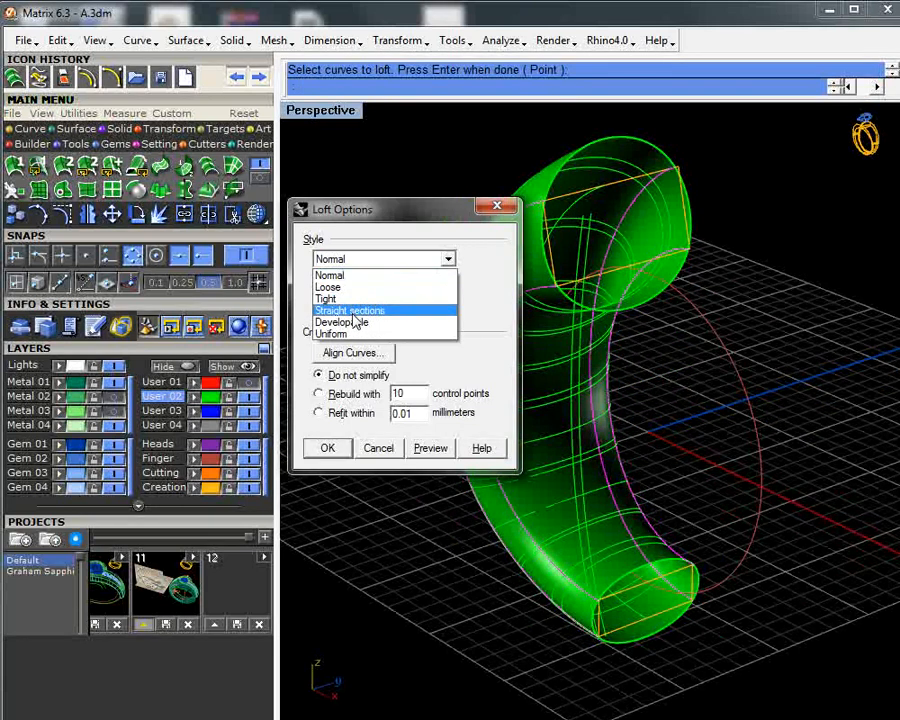
{"action": "left_click", "coordinate": [353, 312]}
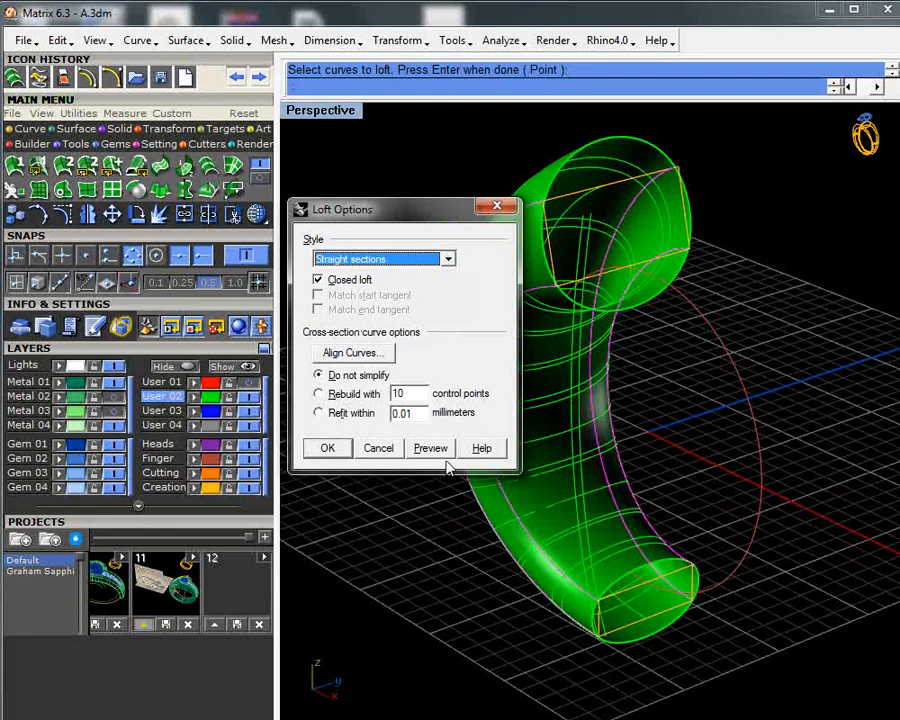
{"action": "right_click_drag", "start_coordinate": [450, 472], "coordinate": [554, 400]}
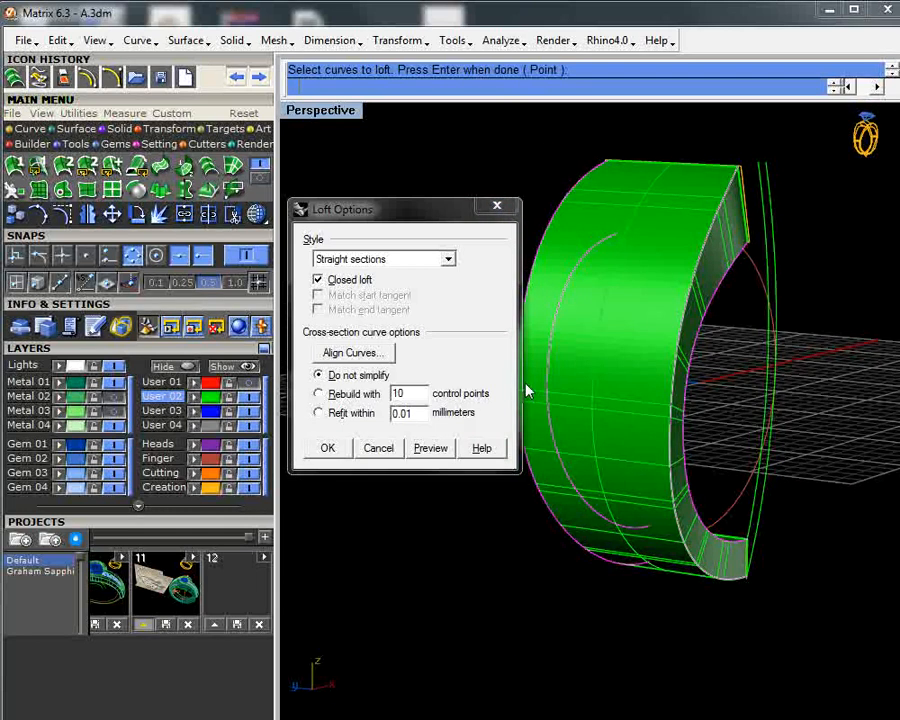
{"action": "left_click", "coordinate": [328, 449]}
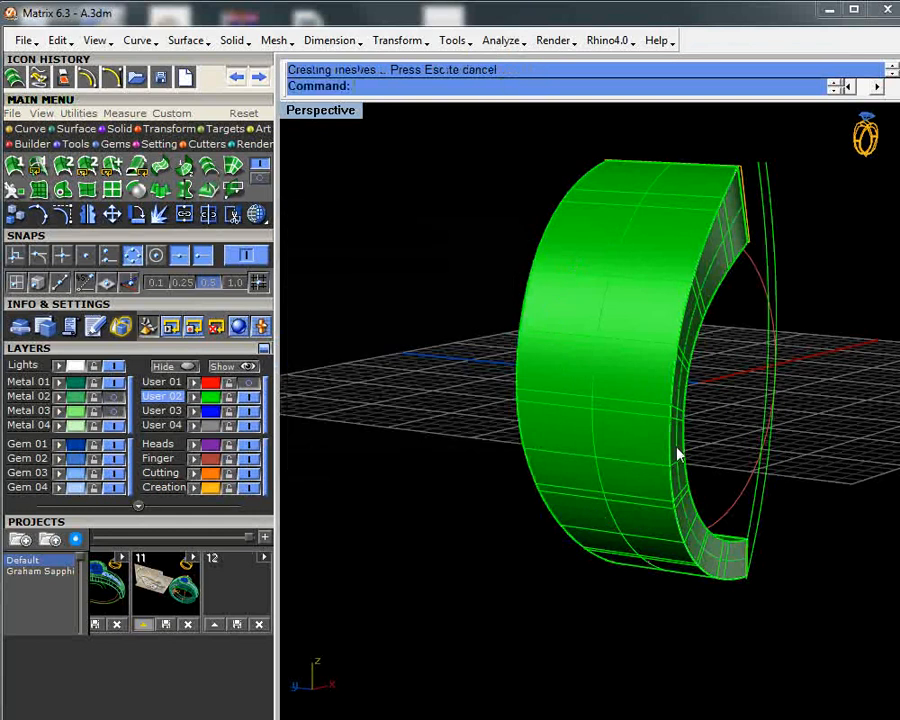
- Inspect the lofted half-band from the front and side, and delete its surface
{"action": "right_click_drag", "start_coordinate": [678, 455], "coordinate": [500, 430]}
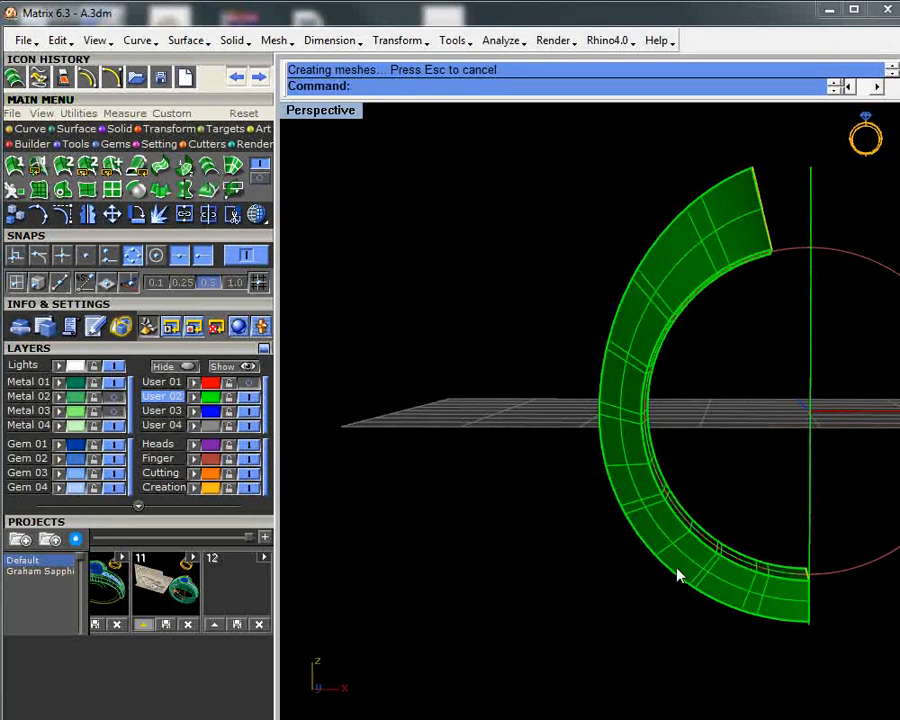
{"action": "right_click_drag", "start_coordinate": [773, 610], "coordinate": [733, 540]}
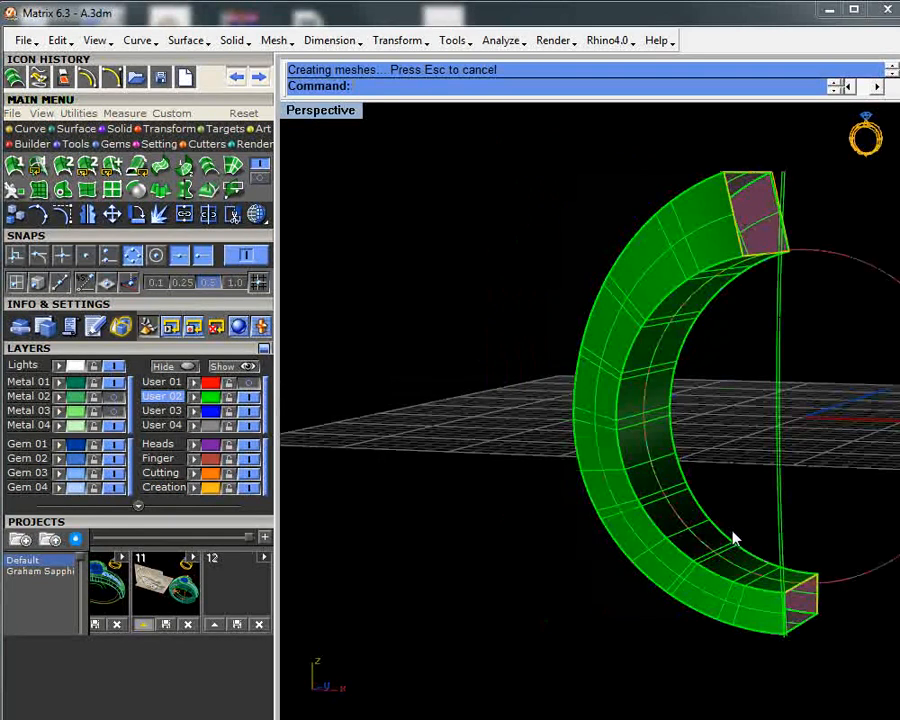
{"action": "key", "text": "Delete"}
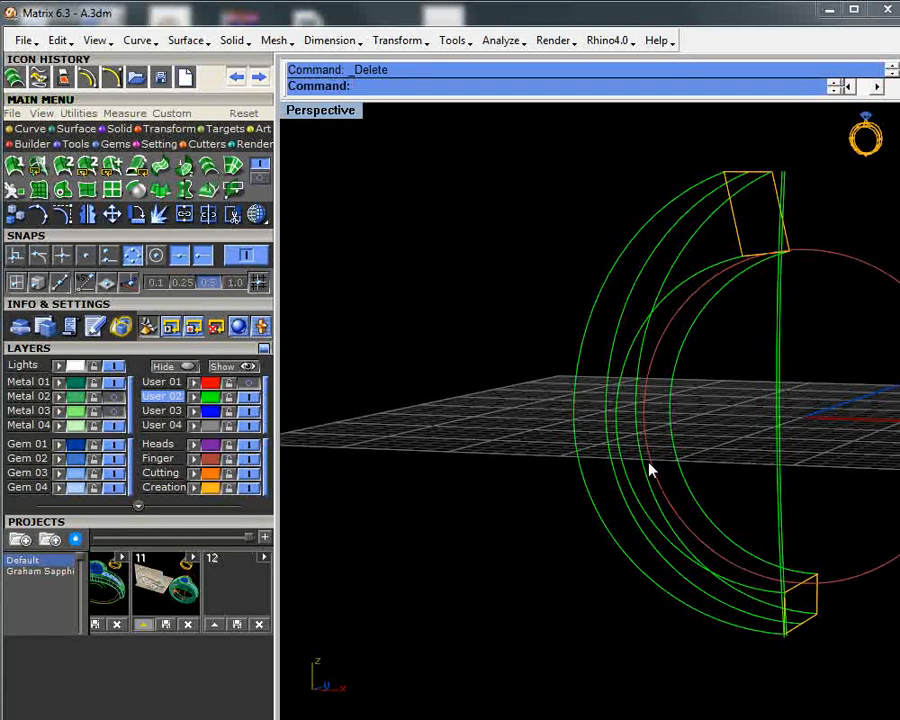
{"action": "right_click_drag", "start_coordinate": [639, 468], "coordinate": [648, 333]}
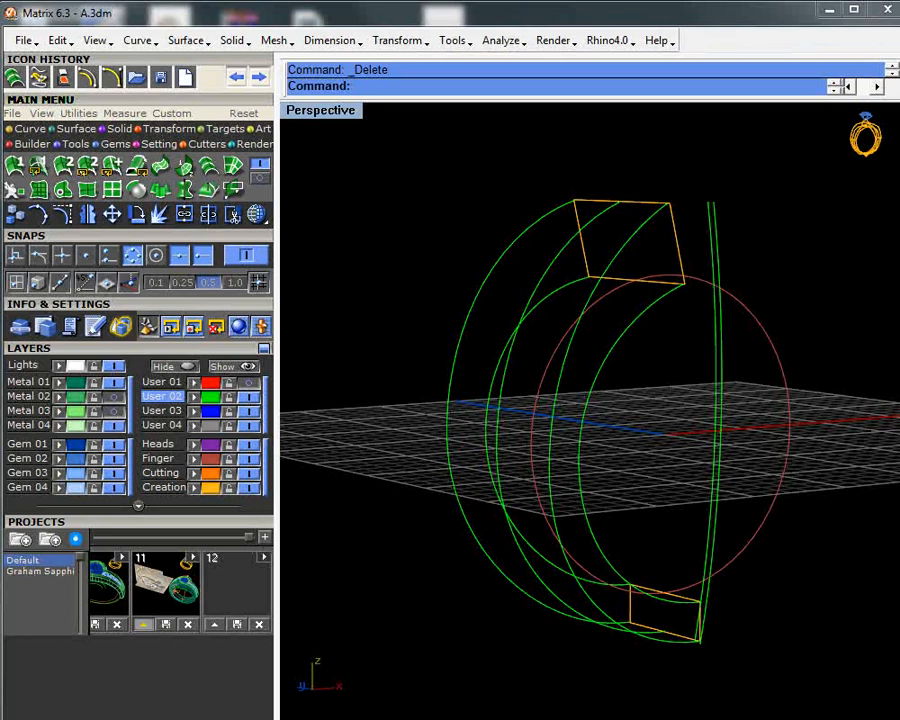
- Calculate the adjacent side of the 20-degree triangle in Calculator as cos 20 times the hypotenuse of 2
{"action": "key", "text": "alt+Tab"}
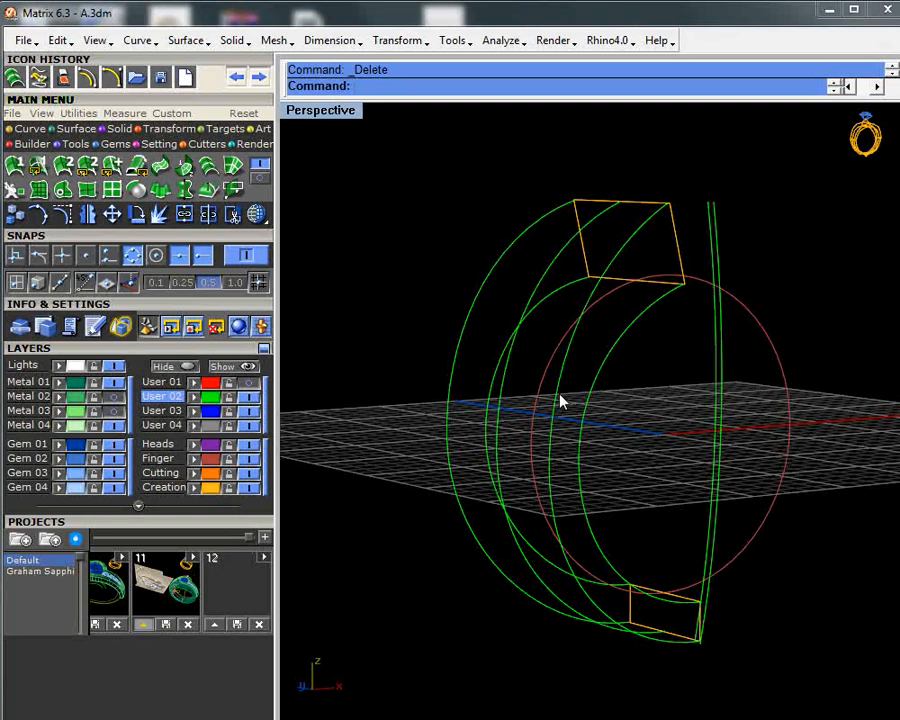
{"action": "right_click_drag", "start_coordinate": [561, 402], "coordinate": [593, 538]}
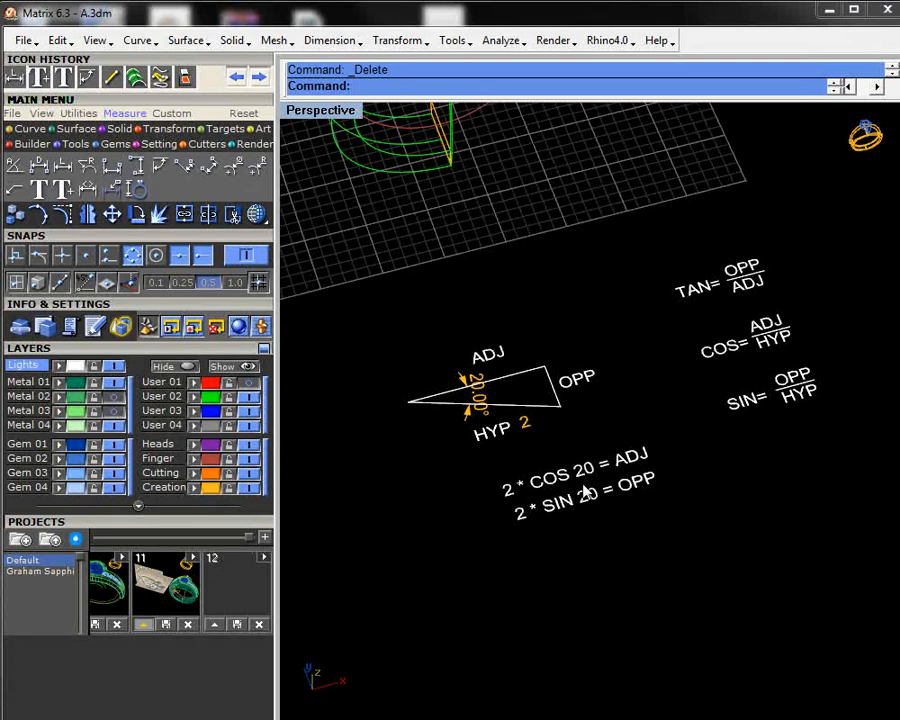
{"action": "key", "text": "XF86Calculator"}
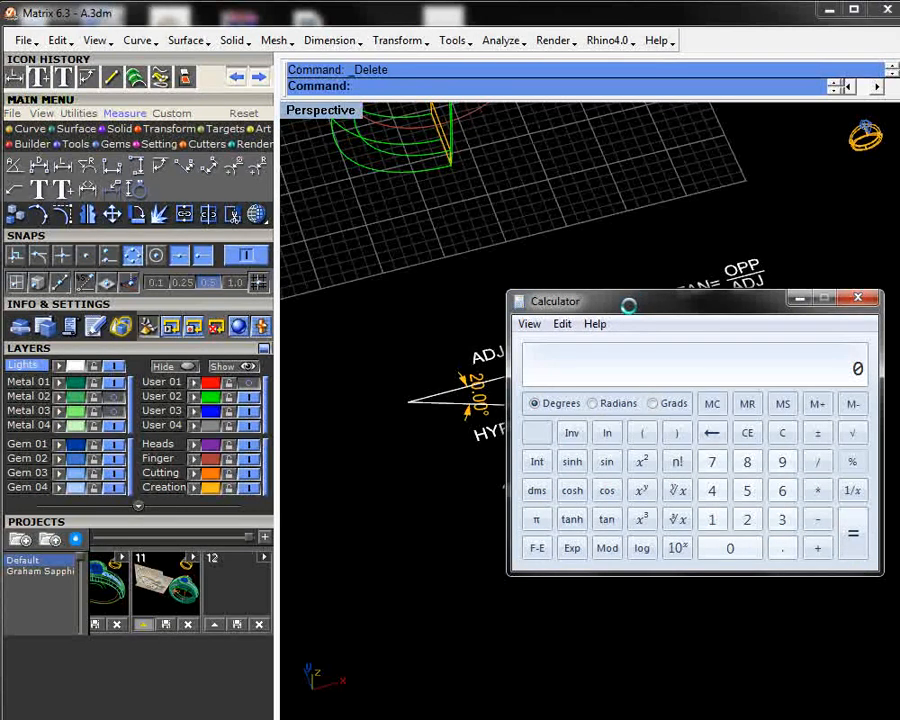
{"action": "left_click_drag", "start_coordinate": [637, 310], "coordinate": [592, 297]}
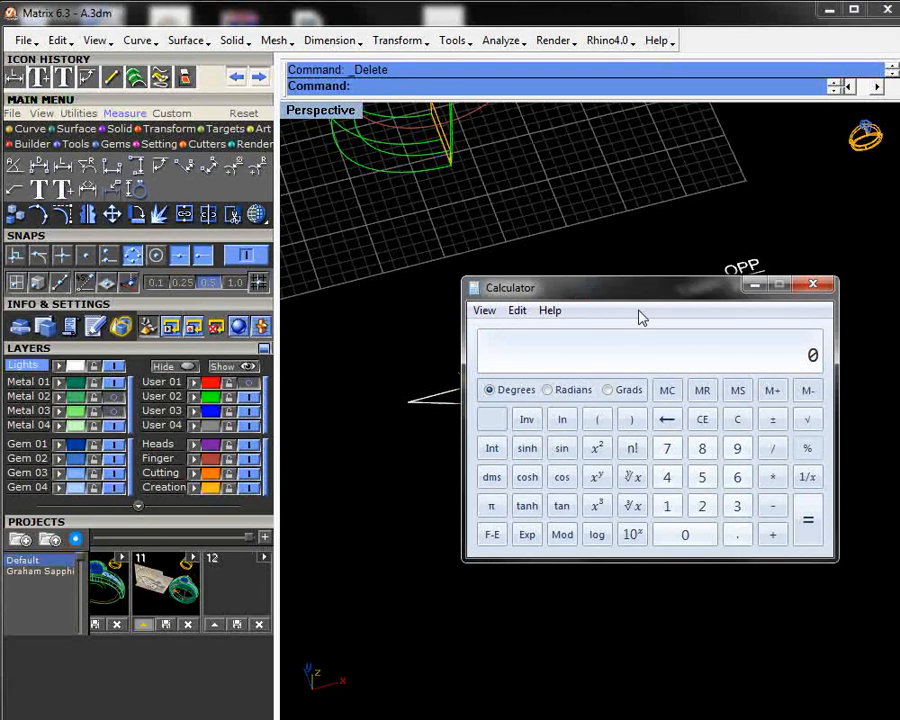
{"action": "left_click", "coordinate": [702, 505]}
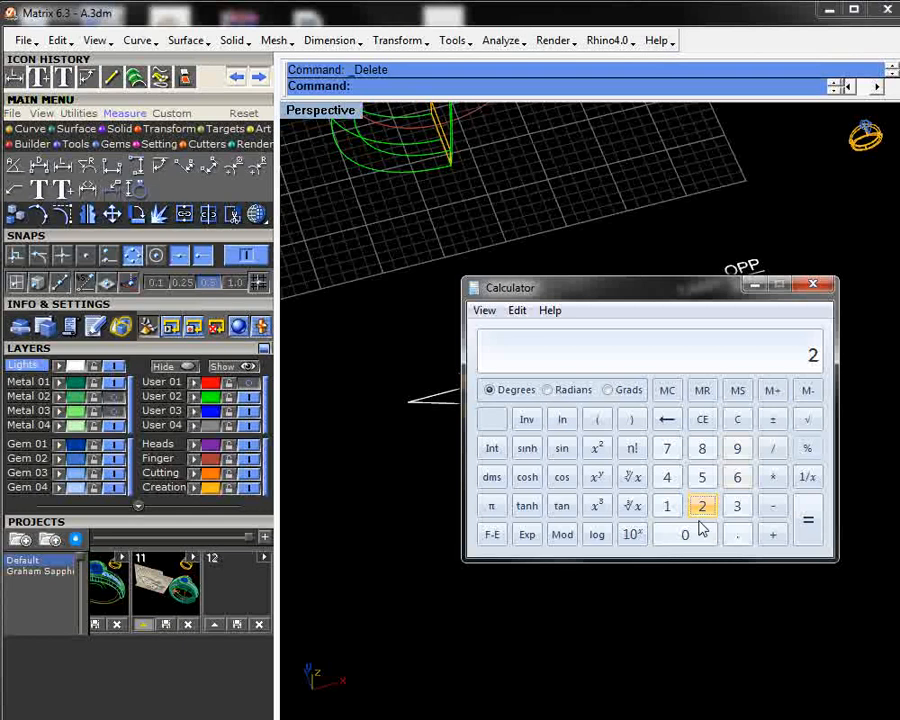
{"action": "left_click", "coordinate": [695, 535]}
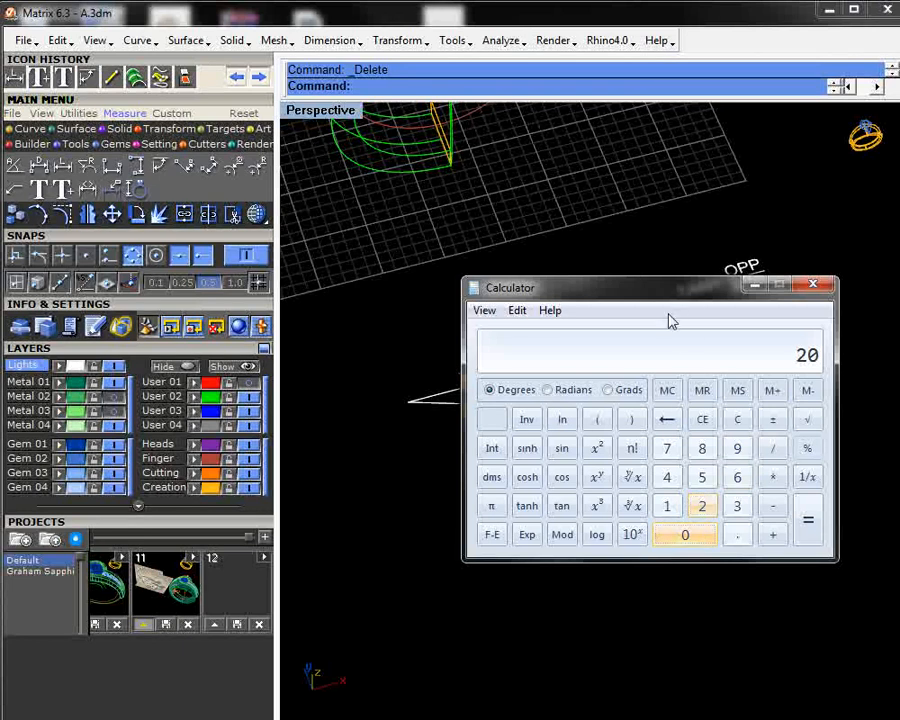
{"action": "left_click", "coordinate": [562, 478]}
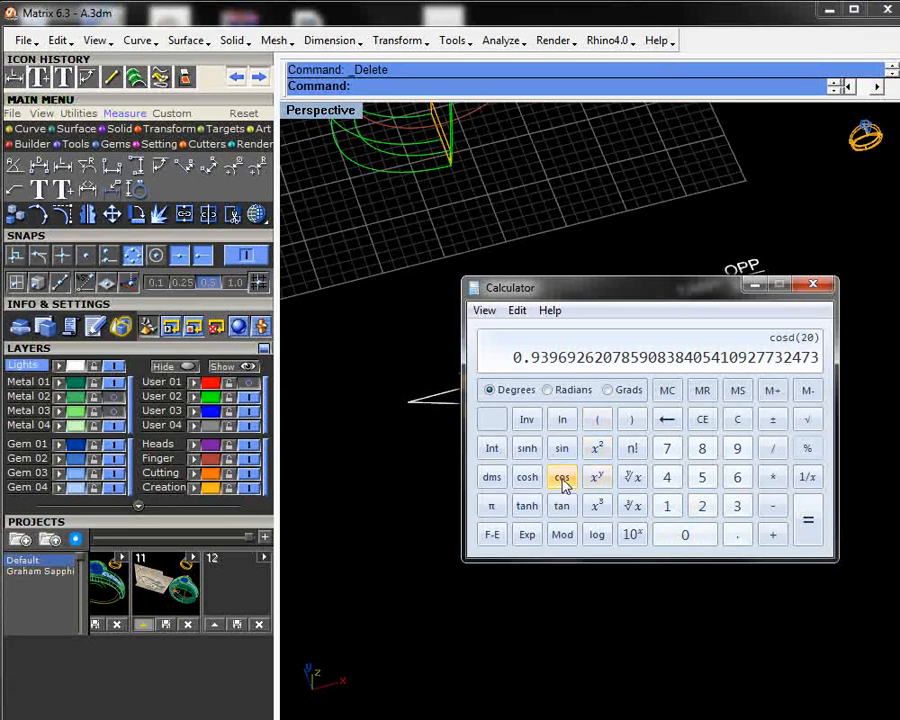
{"action": "key", "text": "asterisk"}
{"action": "left_click", "coordinate": [702, 508]}
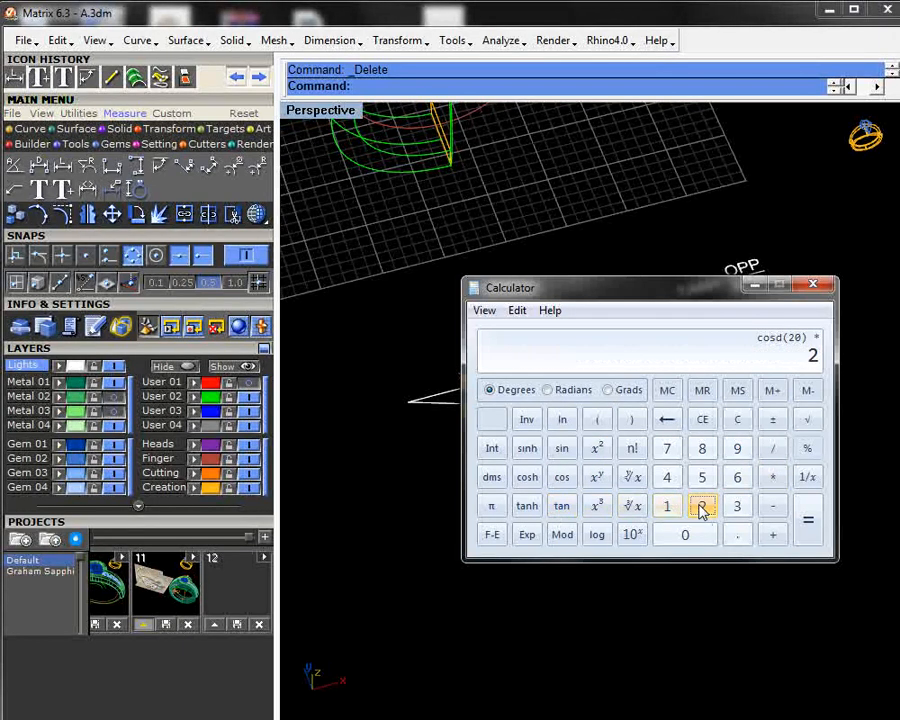
{"action": "left_click", "coordinate": [810, 530]}
{"action": "left_click_drag", "start_coordinate": [658, 293], "coordinate": [618, 436]}
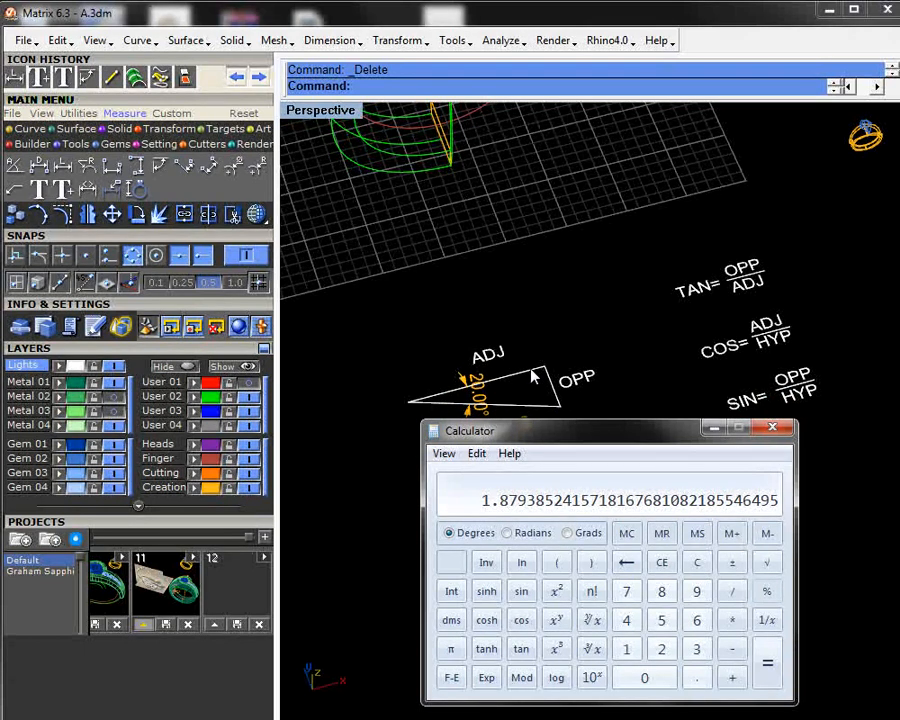
- Calculate the opposite side of the same triangle as sin 20 times 2
{"action": "left_click", "coordinate": [661, 649]}
{"action": "left_click", "coordinate": [646, 678]}
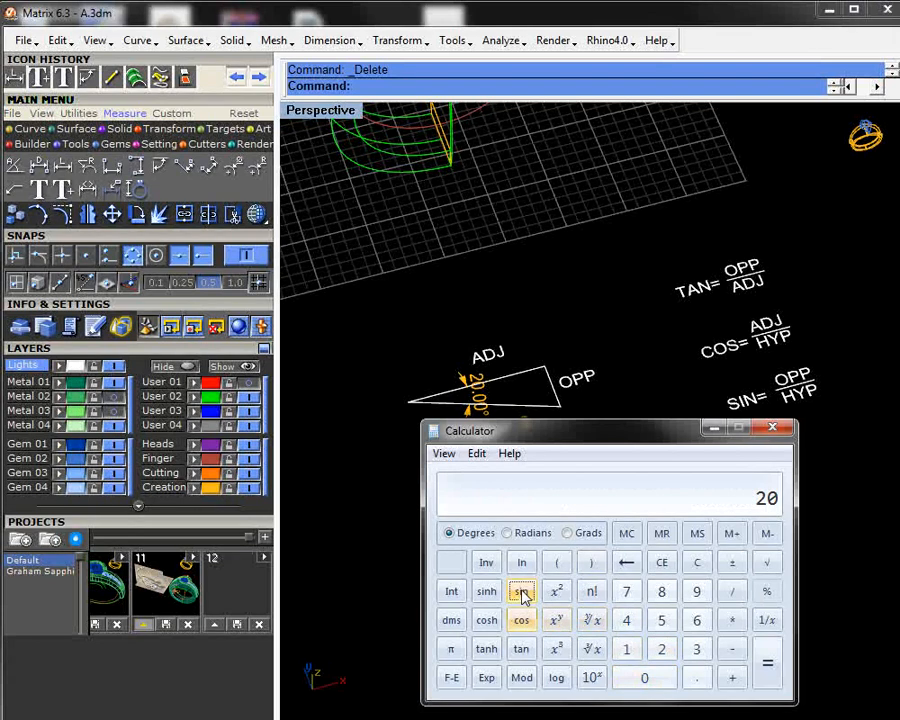
{"action": "left_click", "coordinate": [522, 592]}
{"action": "left_click", "coordinate": [732, 620]}
{"action": "left_click", "coordinate": [661, 649]}
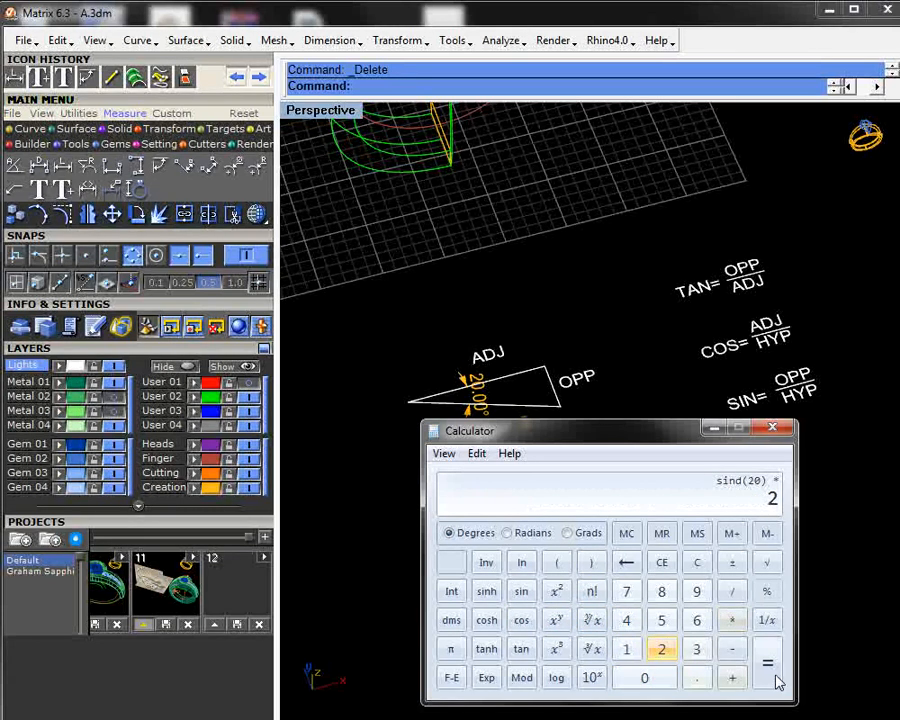
{"action": "left_click", "coordinate": [767, 663]}
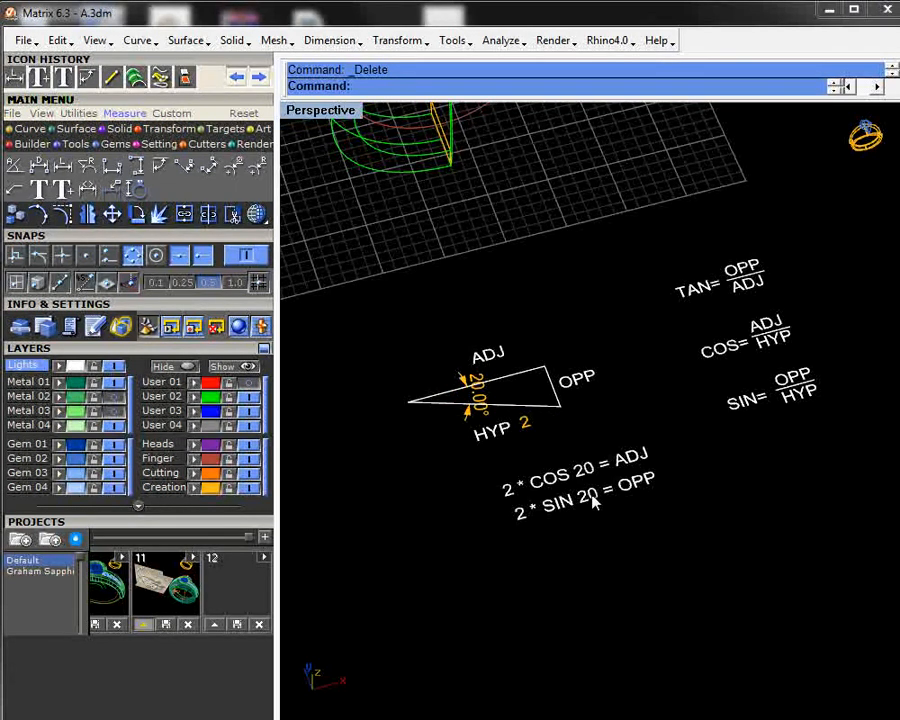
- Start a line inside the bottom cross-section frame in the Side View and constrain its length to 2 mm
{"action": "right_click_drag", "start_coordinate": [538, 527], "coordinate": [525, 403]}
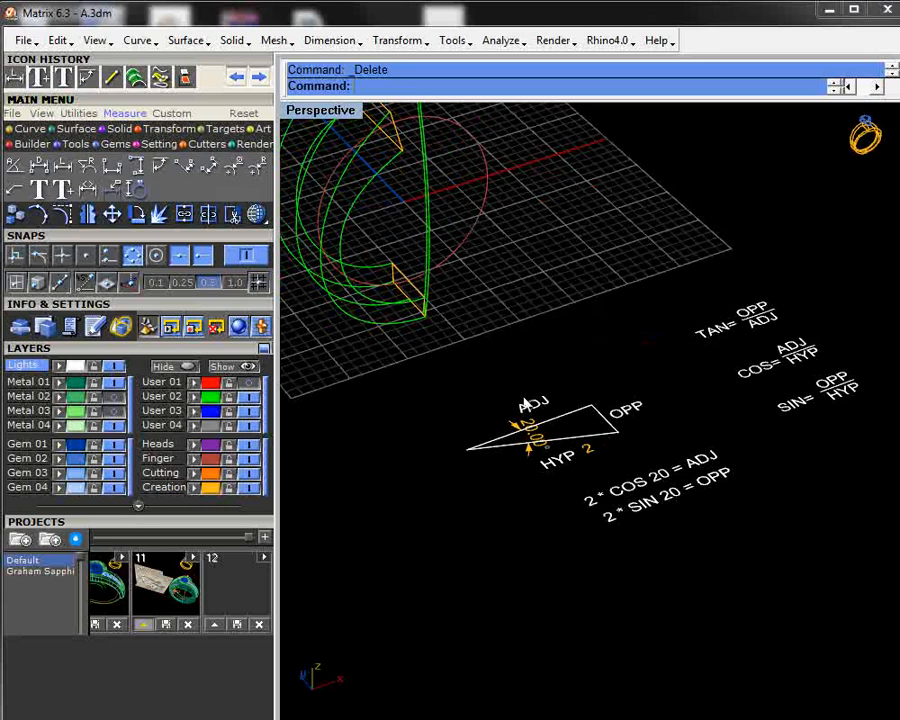
{"action": "right_click_drag", "start_coordinate": [524, 403], "coordinate": [460, 526]}
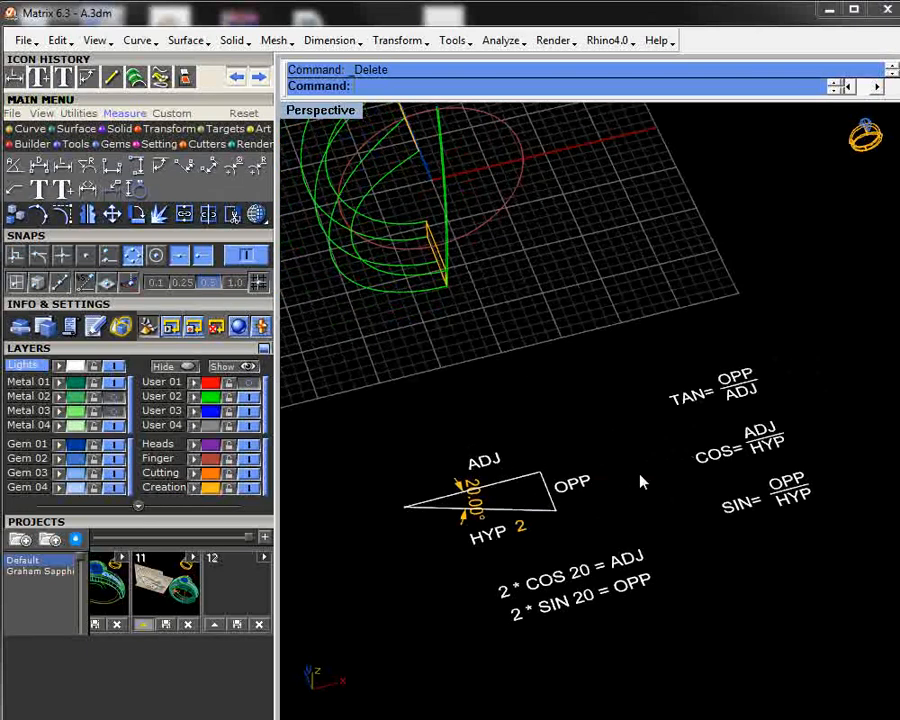
{"action": "right_click_drag", "start_coordinate": [700, 468], "coordinate": [510, 333]}
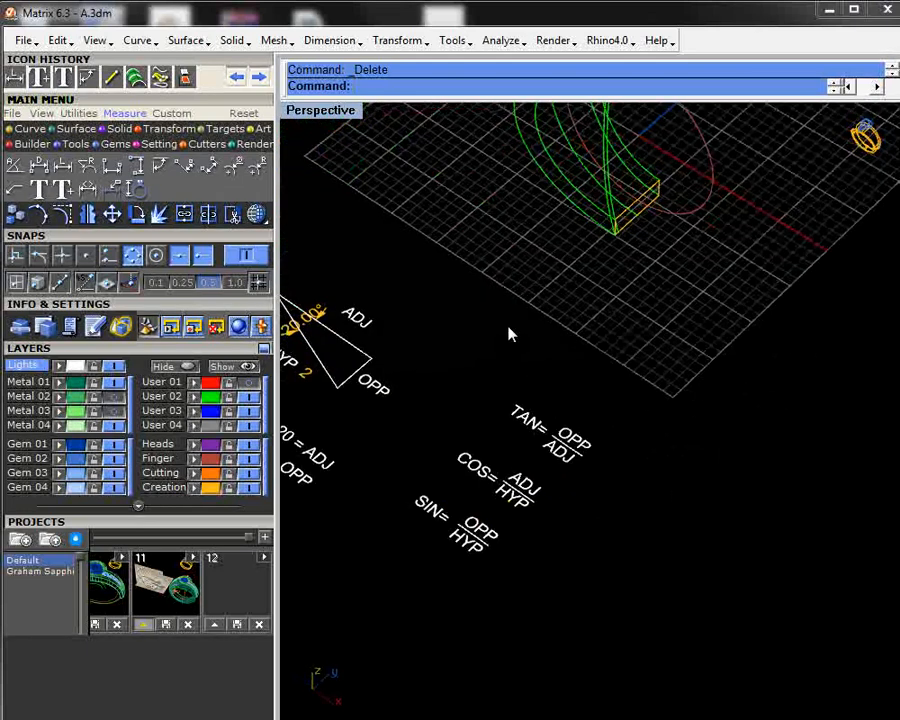
{"action": "double_click", "coordinate": [340, 111]}
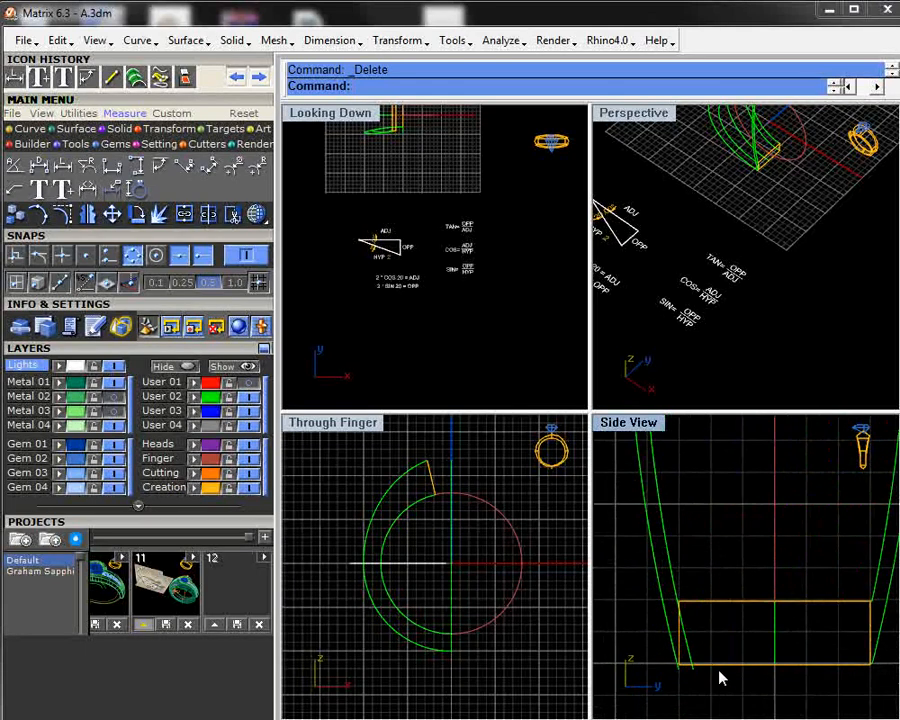
{"action": "right_click_drag", "start_coordinate": [719, 677], "coordinate": [705, 615]}
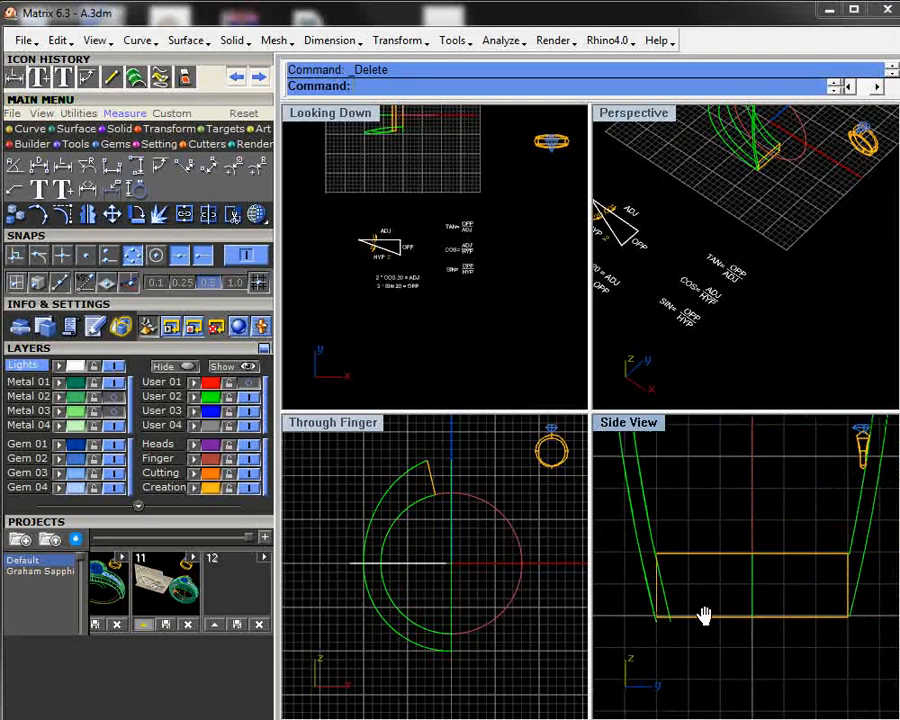
{"action": "double_click", "coordinate": [628, 422]}
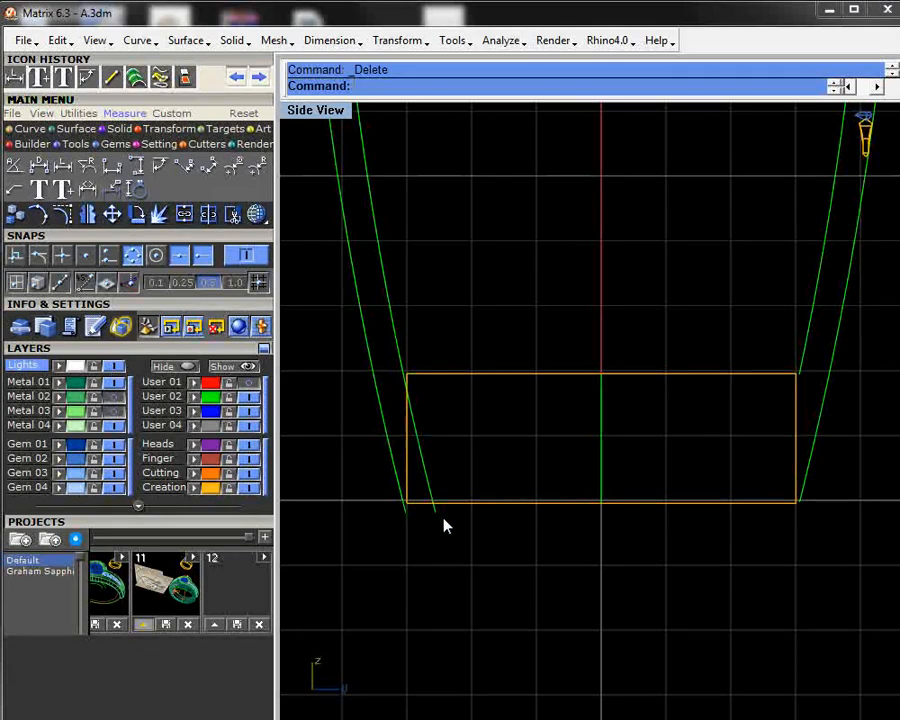
{"action": "scroll", "coordinate": [427, 517], "scroll_direction": "up", "scroll_amount": 4}
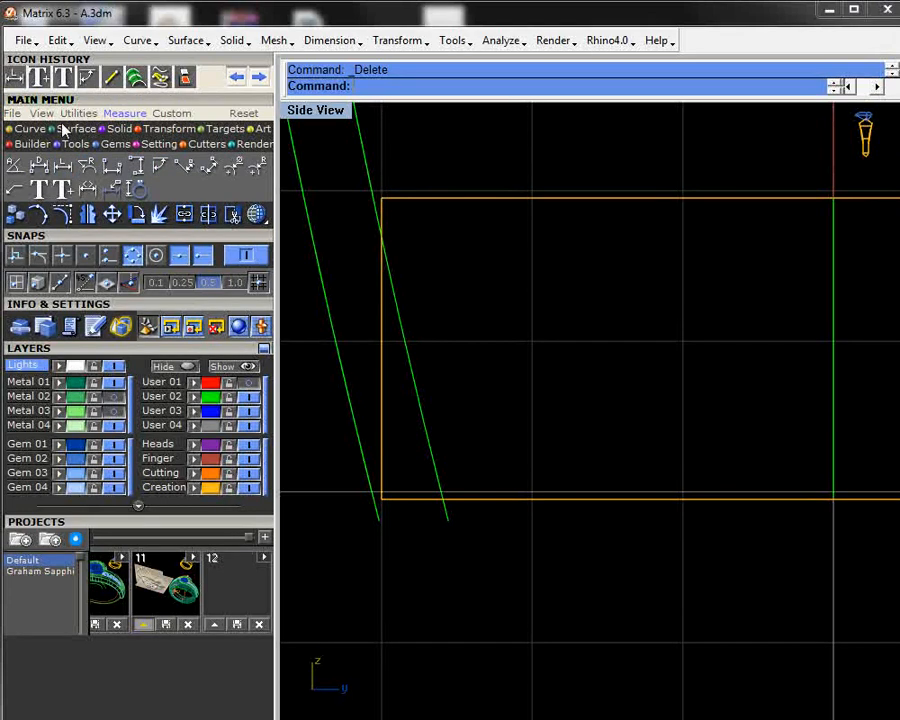
{"action": "left_click", "coordinate": [112, 79]}
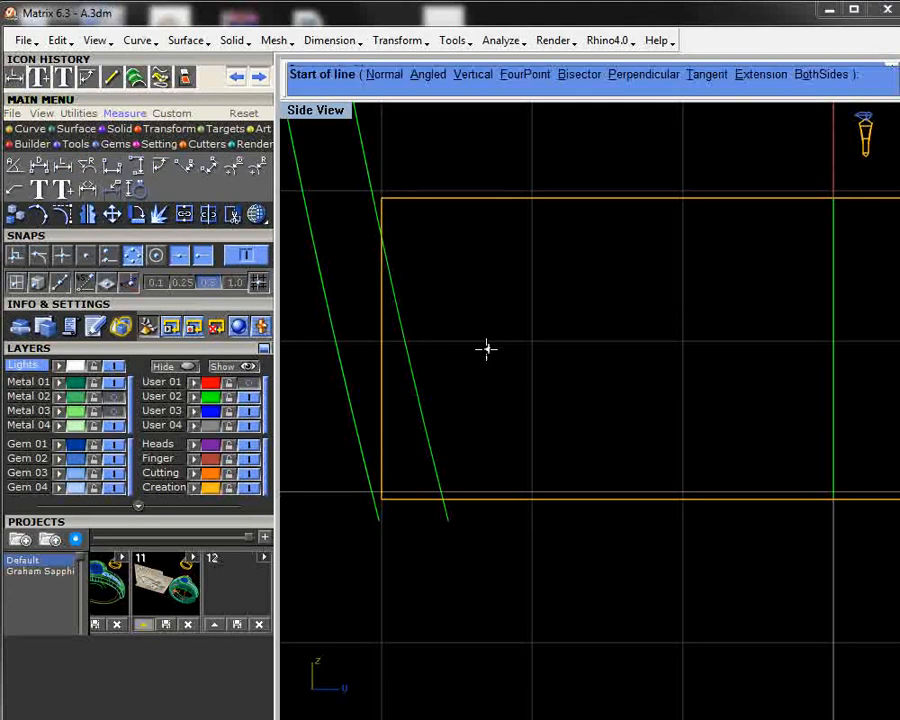
{"action": "left_click", "coordinate": [571, 466]}
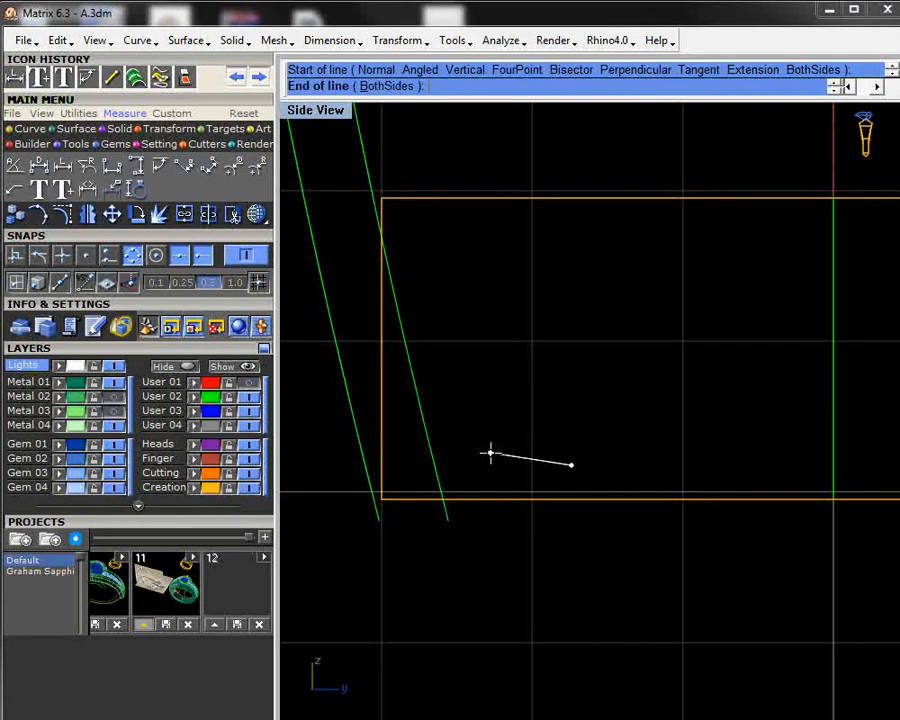
{"action": "type", "text": "2"}
{"action": "key", "text": "Return"}
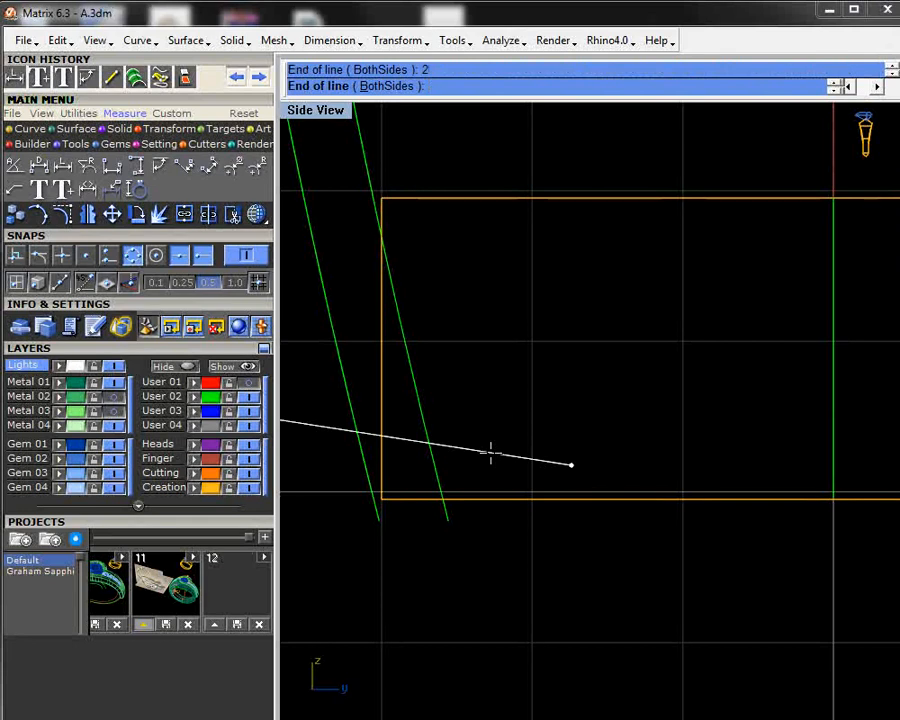
- Constrain the 2 mm line to a 20-degree angle and place its end up and outward across the frame's side edge
{"action": "scroll", "coordinate": [540, 452], "scroll_direction": "down", "scroll_amount": 1}
{"action": "scroll", "coordinate": [540, 452], "scroll_direction": "down", "scroll_amount": 3}
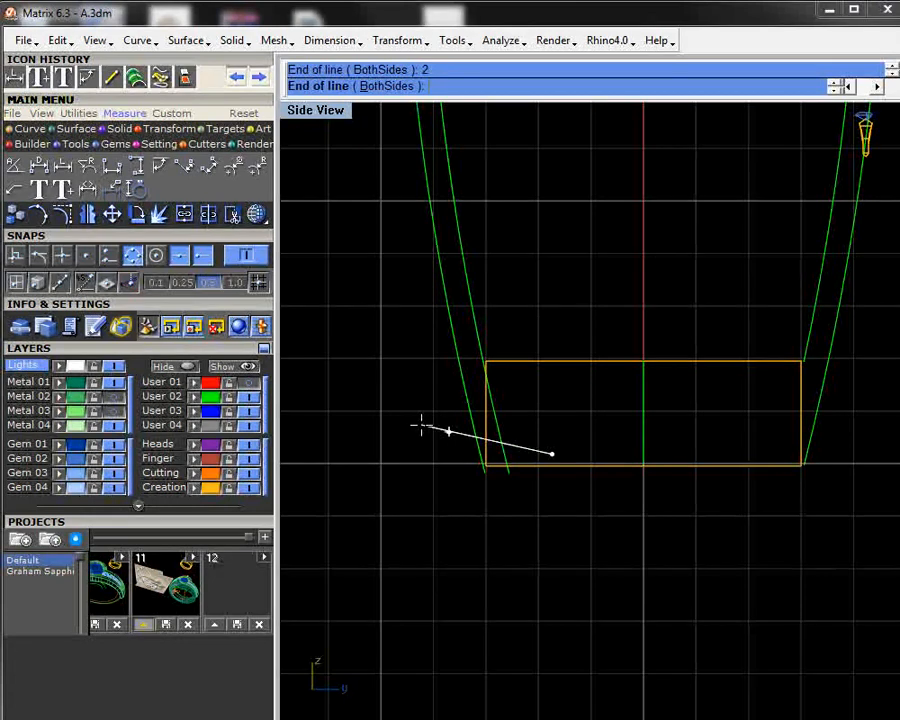
{"action": "key", "text": "shift"}
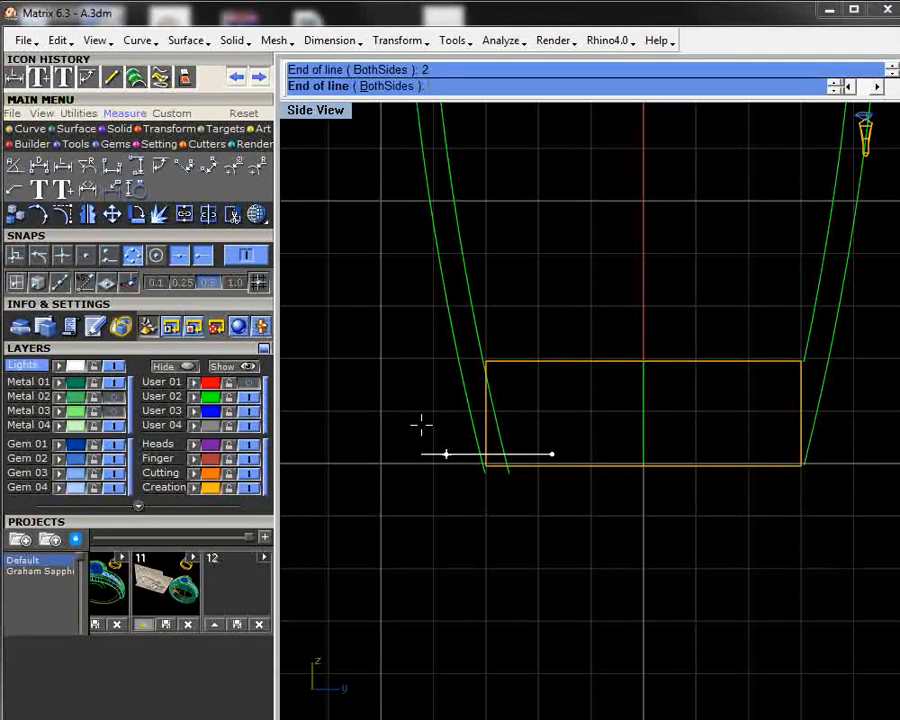
{"action": "type", "text": "<"}
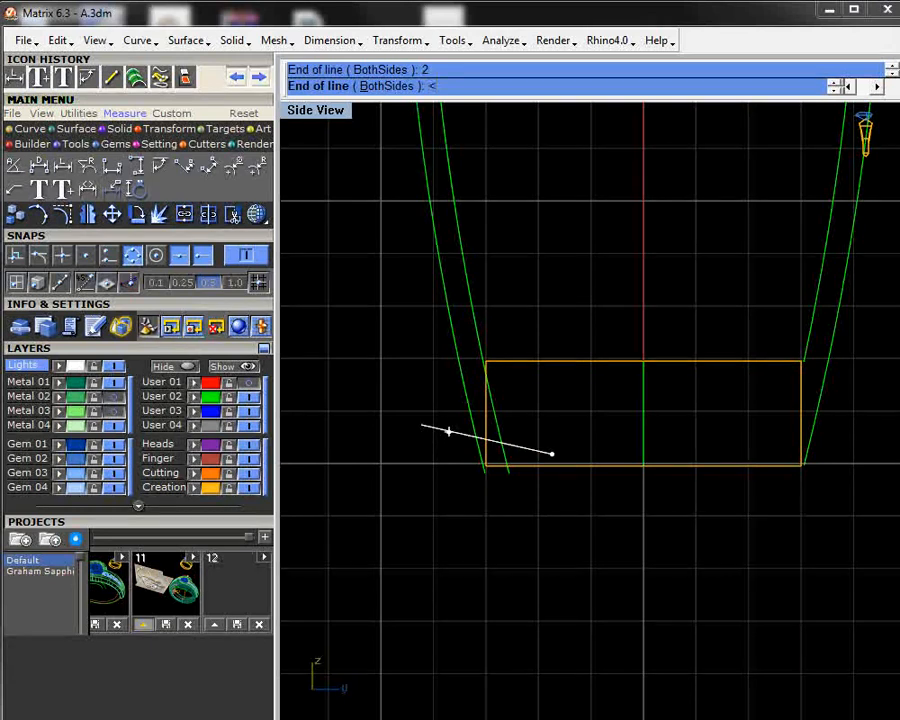
{"action": "type", "text": "20"}
{"action": "key", "text": "Return"}
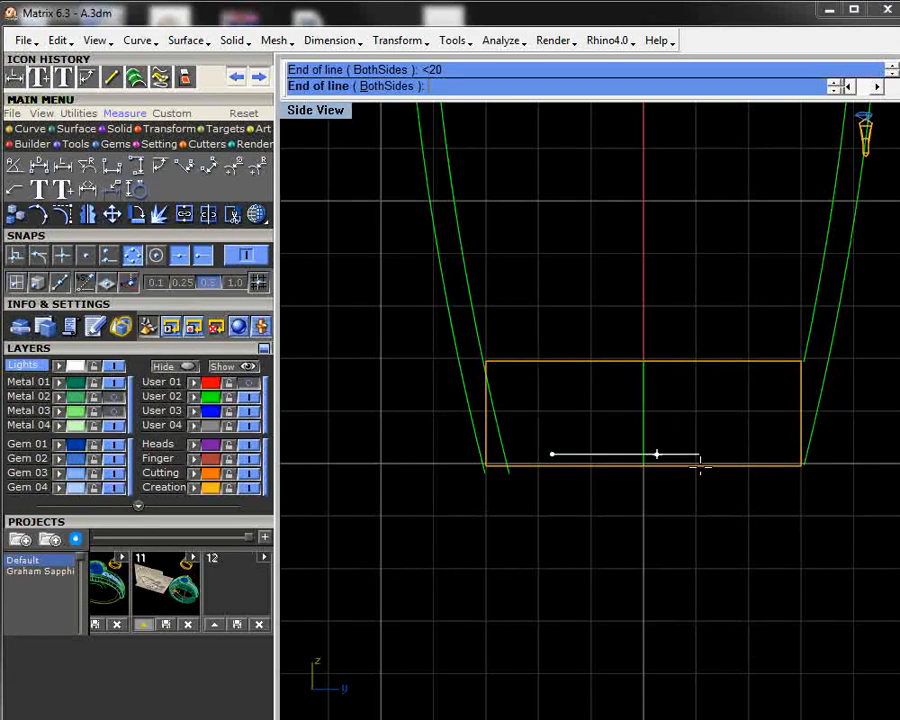
{"action": "left_click", "coordinate": [387, 420]}
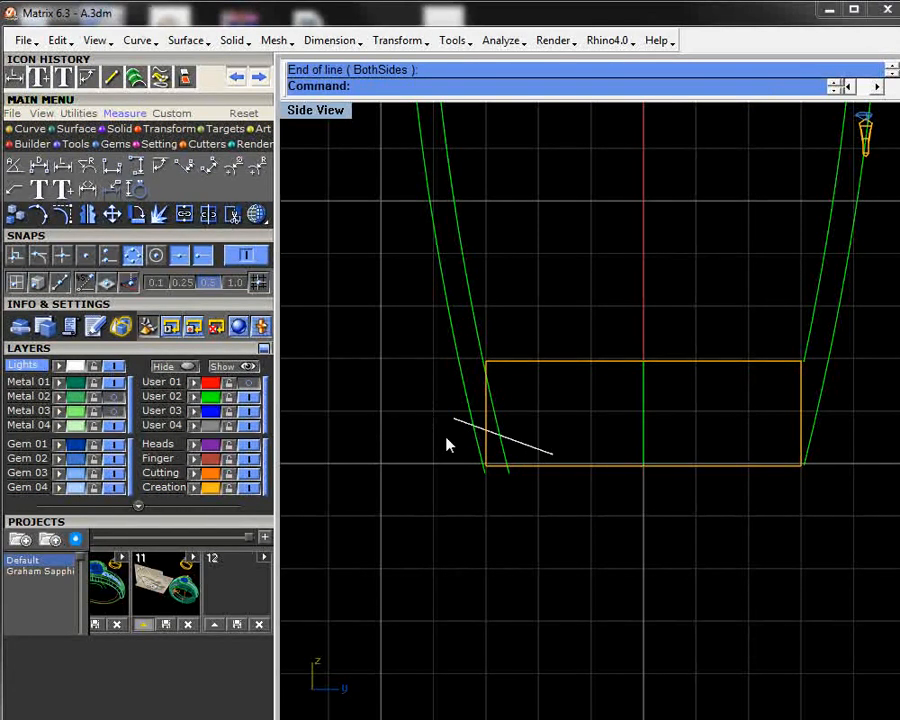
- Move the angled line inside the bottom frame so that its lower end sits on the frame's lower edge
{"action": "scroll", "coordinate": [537, 452], "scroll_direction": "up", "scroll_amount": 4}
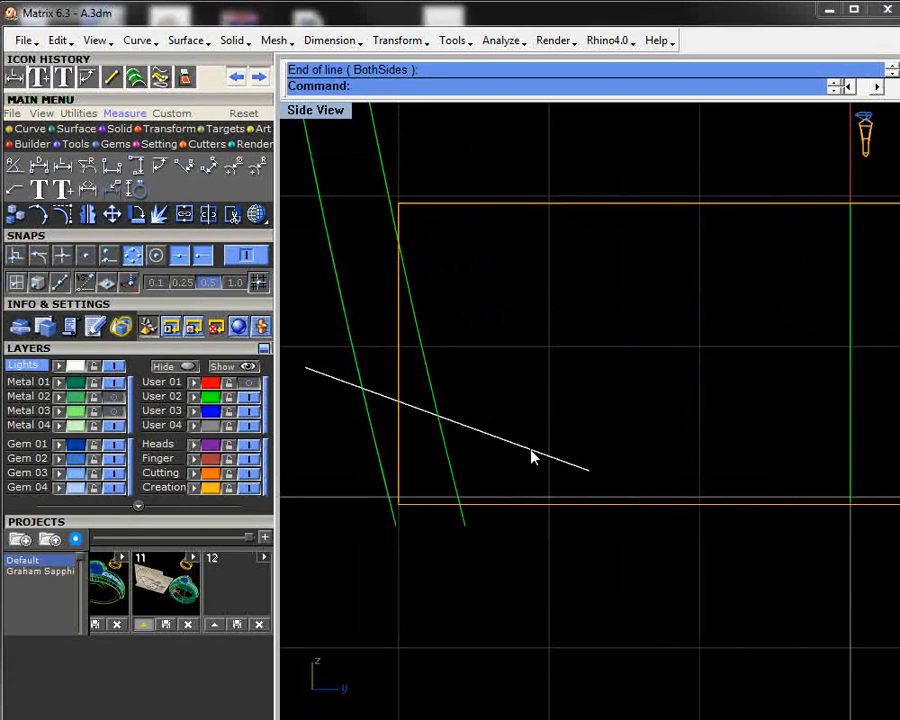
{"action": "left_click_drag", "start_coordinate": [531, 450], "coordinate": [640, 455]}
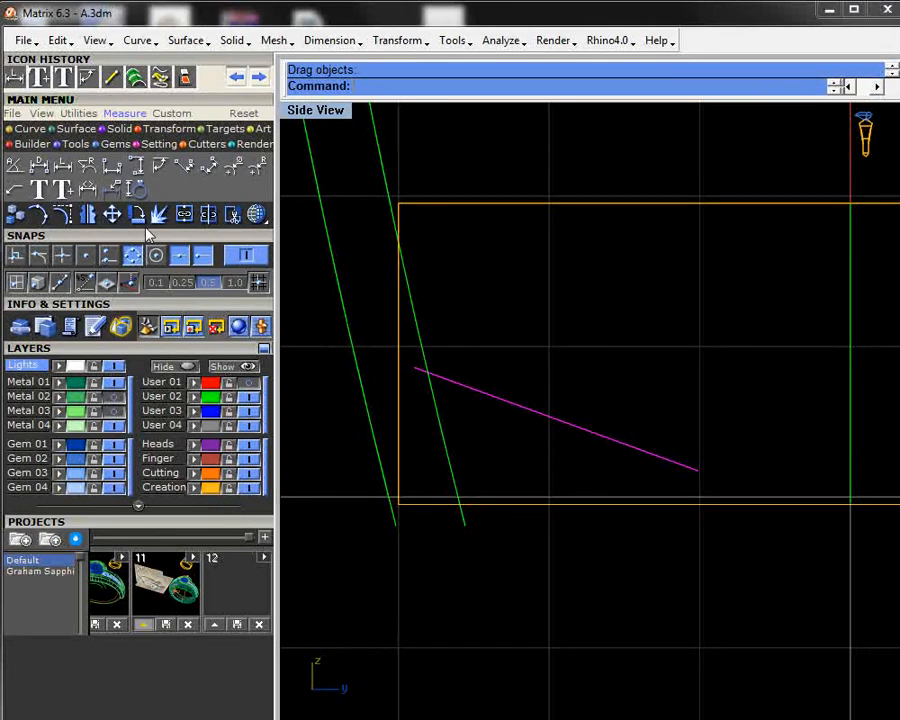
{"action": "left_click", "coordinate": [116, 218]}
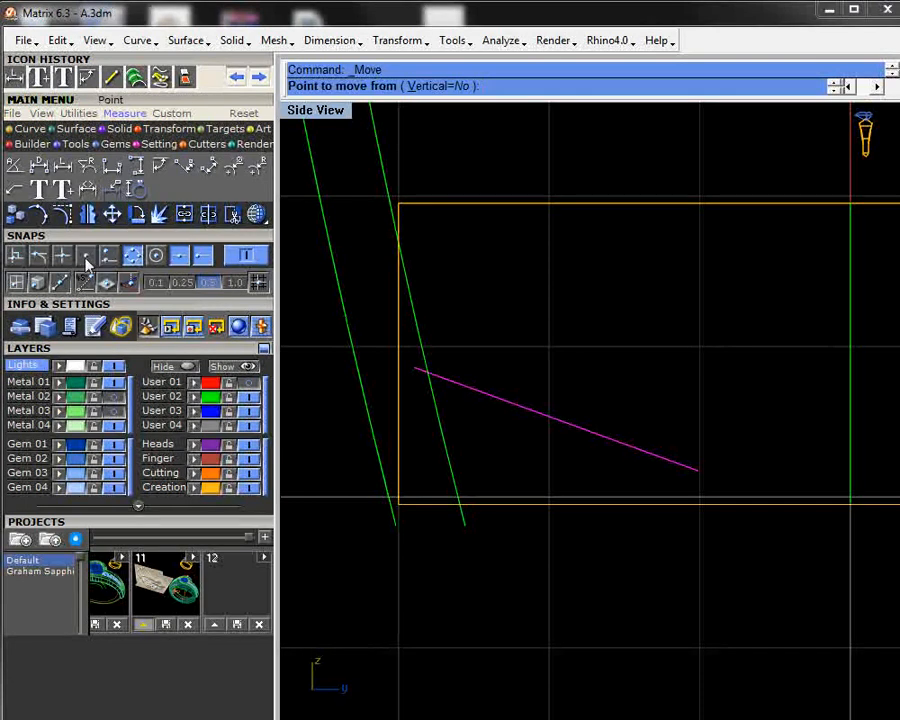
{"action": "left_click", "coordinate": [698, 468]}
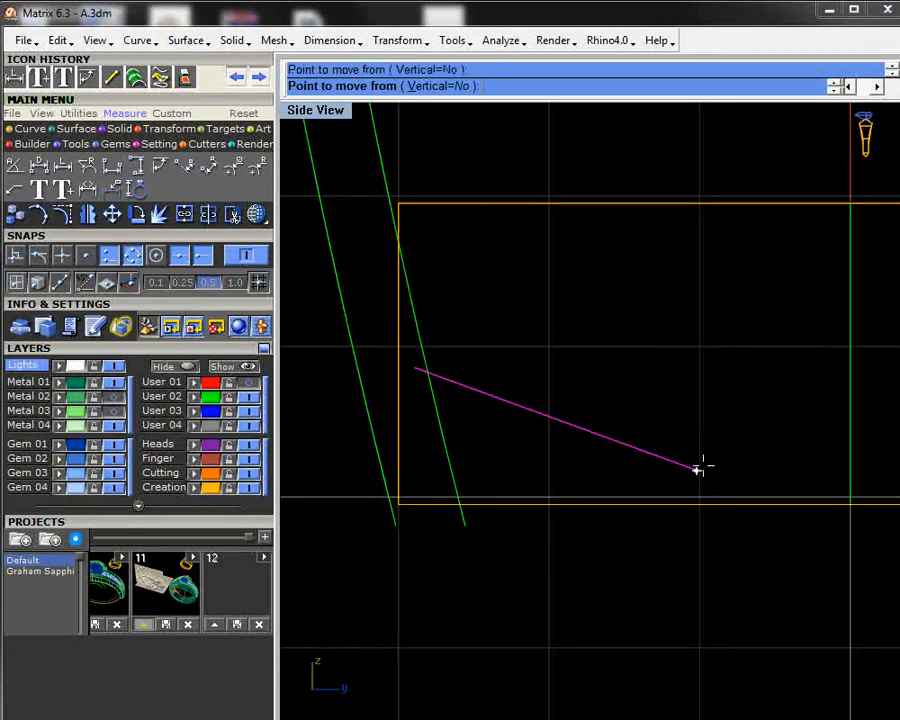
{"action": "left_click", "coordinate": [741, 505]}
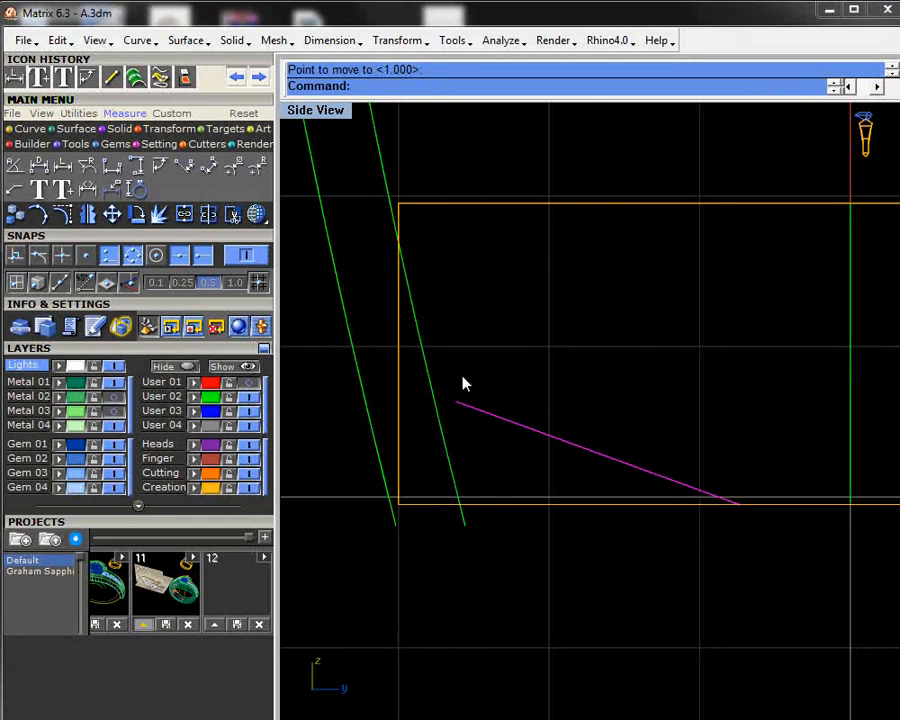
- Move the angled line along the frame's lower edge until its upper end meets the frame's vertical side, with Intersection snap enabled
{"action": "left_click", "coordinate": [88, 220]}
{"action": "left_click", "coordinate": [62, 255]}
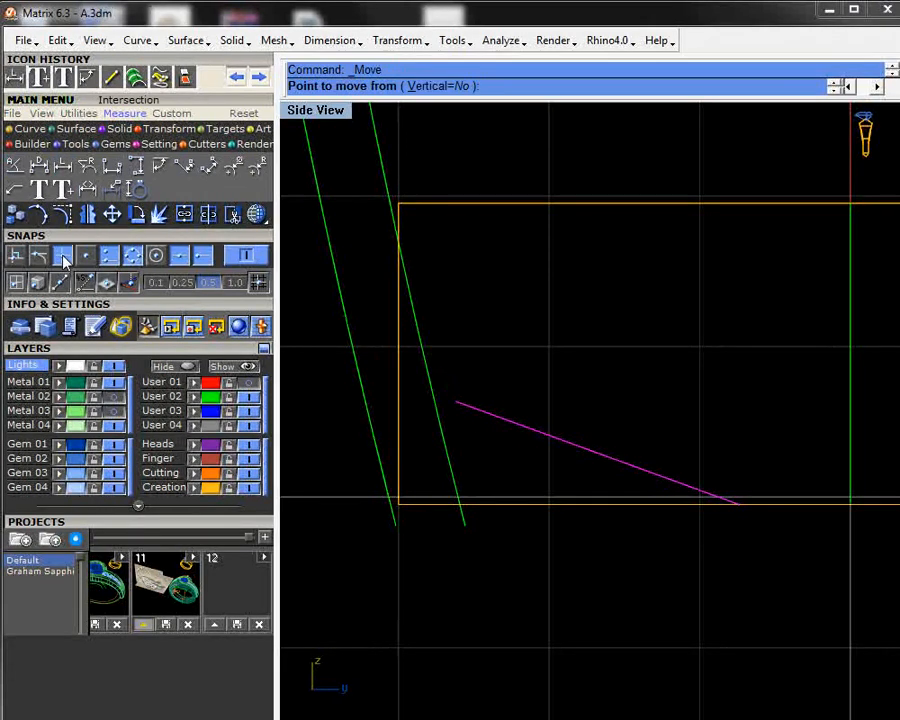
{"action": "left_click", "coordinate": [456, 401]}
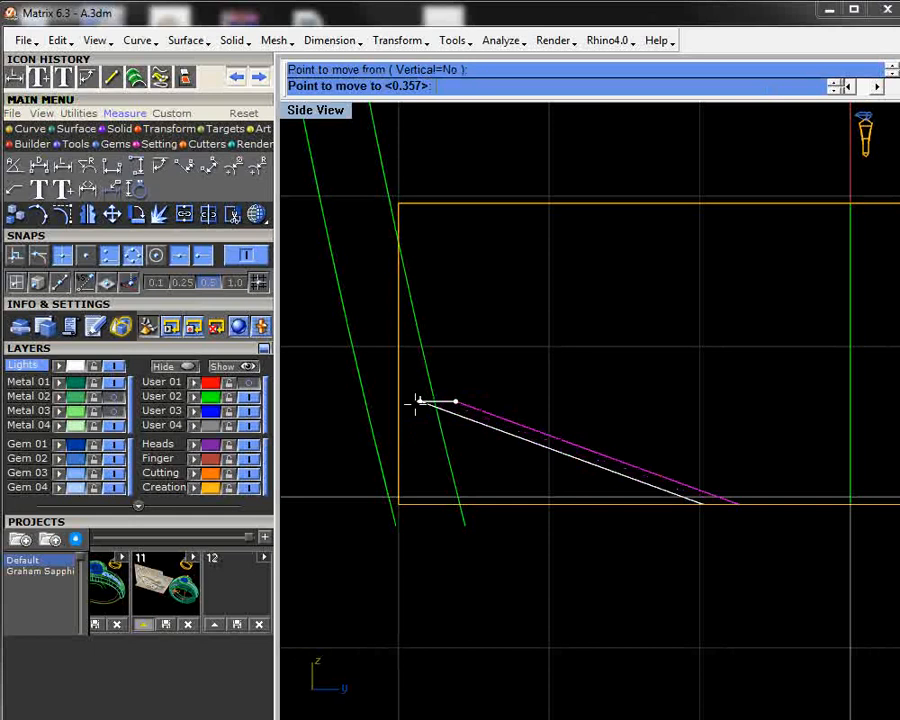
{"action": "left_click", "coordinate": [399, 403]}
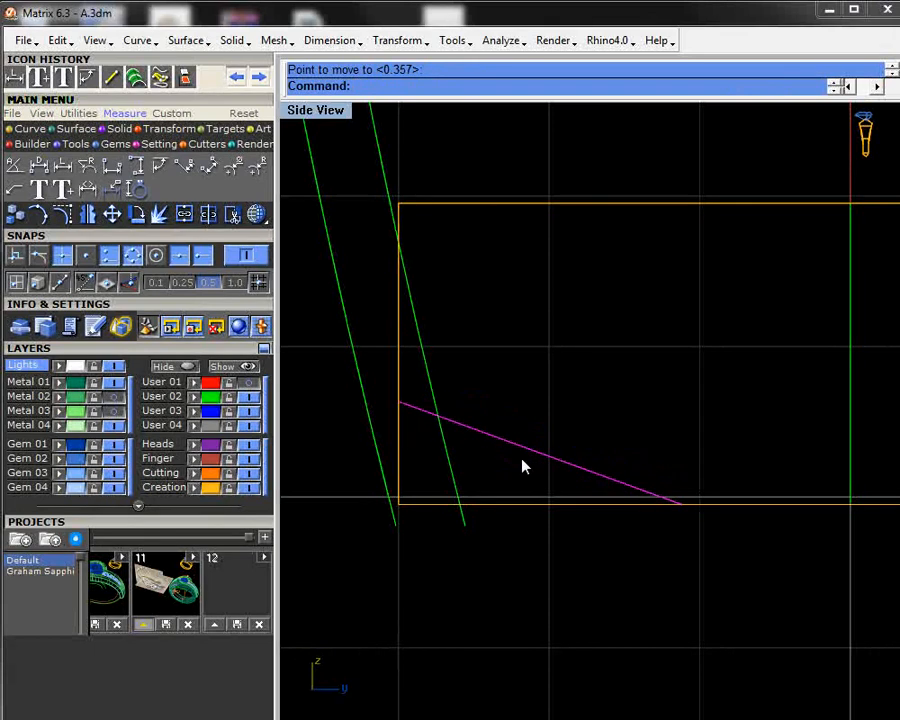
- Mirror the 2 mm angled line across the bottom frame's vertical centreline, keeping the original
{"action": "scroll", "coordinate": [540, 430], "scroll_direction": "down", "scroll_amount": 5}
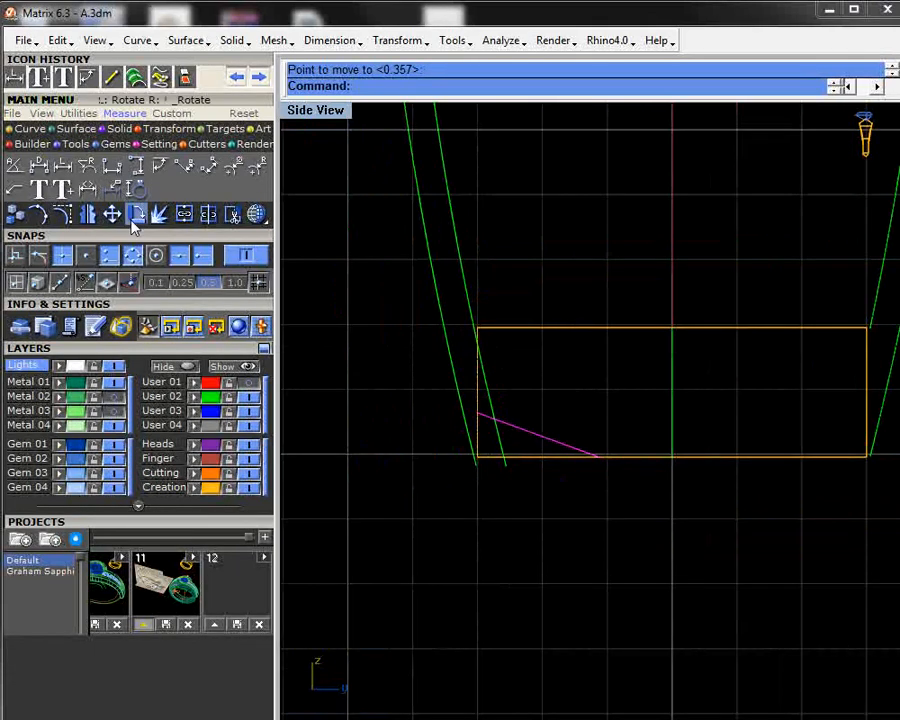
{"action": "left_click", "coordinate": [62, 155]}
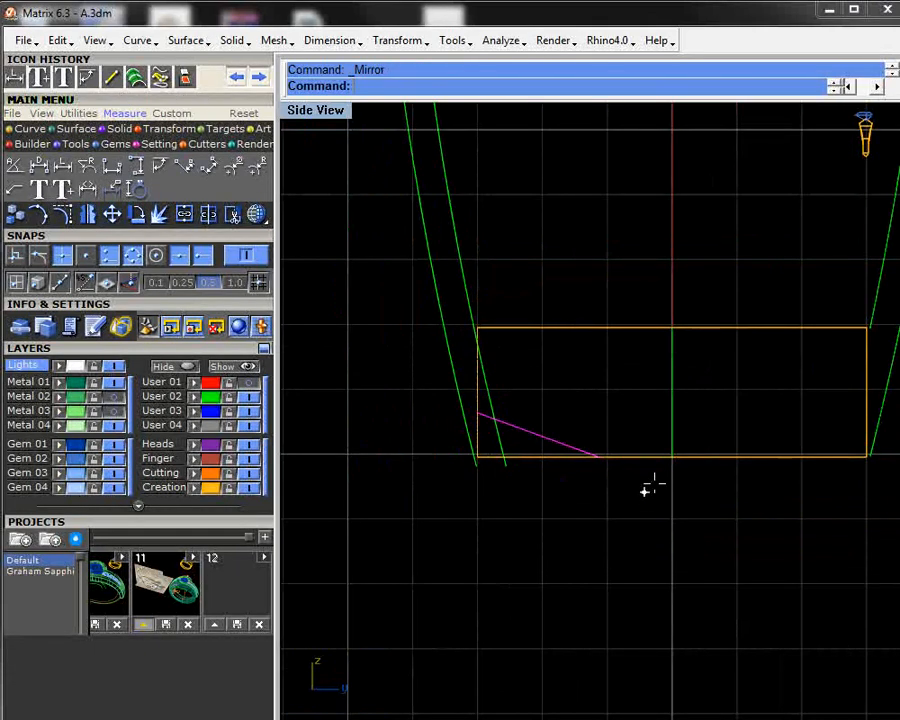
{"action": "left_click", "coordinate": [670, 456]}
{"action": "left_click", "coordinate": [664, 556]}
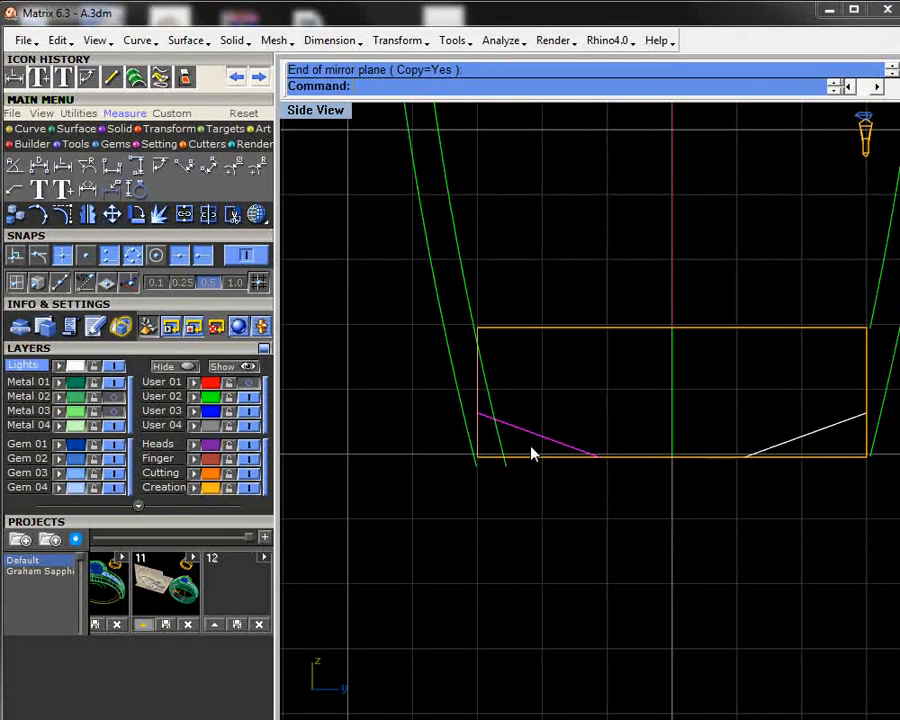
- Draw a 0.684 mm line from the top frame's outer corner down along its side edge in the Perspective view
{"action": "scroll", "coordinate": [531, 455], "scroll_direction": "down", "scroll_amount": 5}
{"action": "right_click_drag", "start_coordinate": [532, 508], "coordinate": [519, 544]}
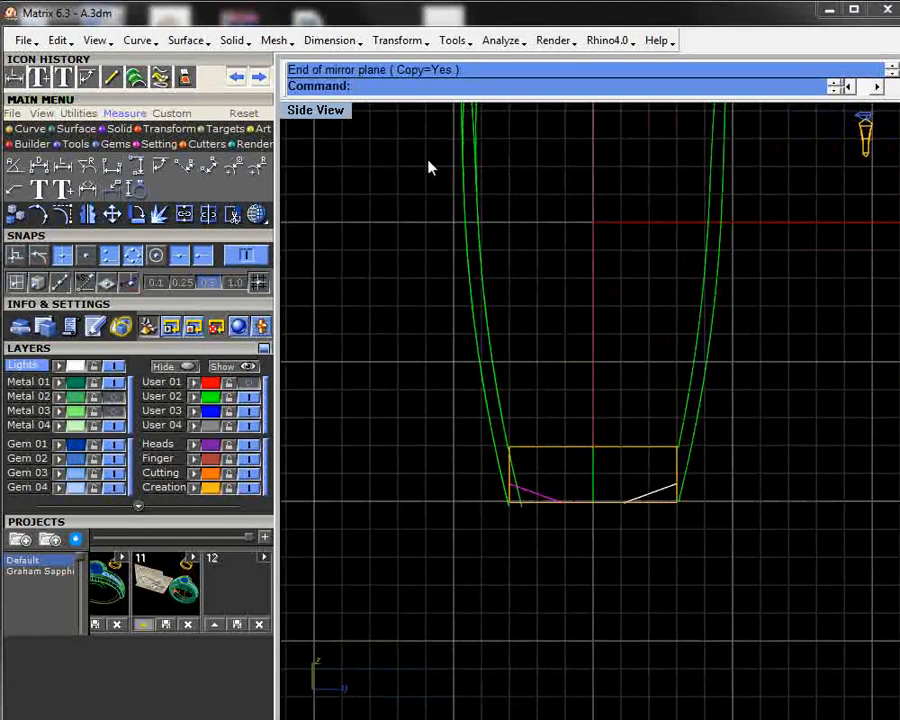
{"action": "double_click", "coordinate": [316, 110]}
{"action": "right_click_drag", "start_coordinate": [689, 241], "coordinate": [741, 310]}
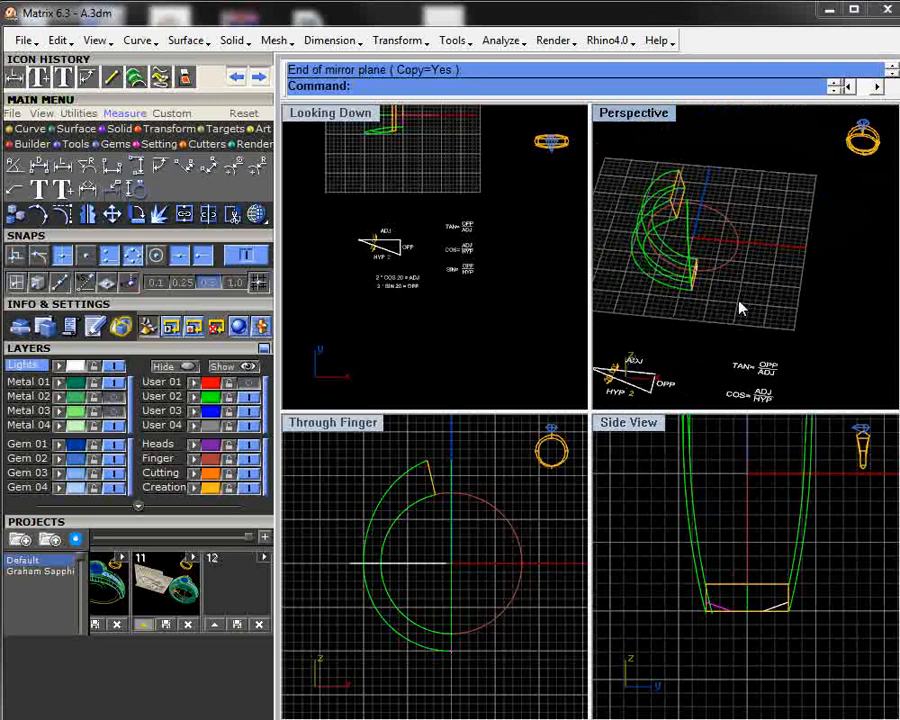
{"action": "scroll", "coordinate": [629, 195], "scroll_direction": "up", "scroll_amount": 6}
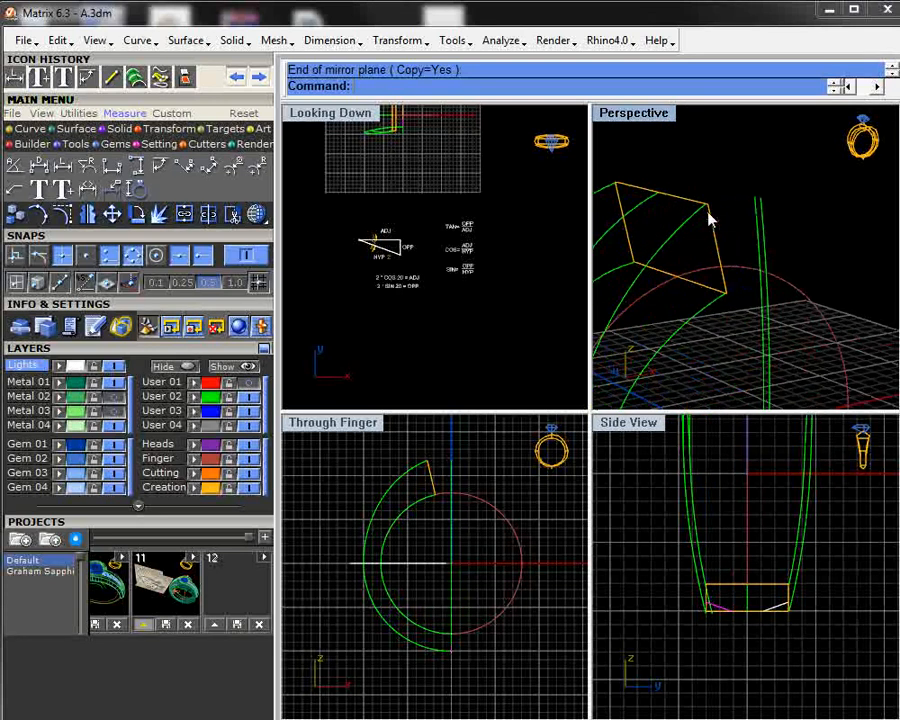
{"action": "scroll", "coordinate": [706, 220], "scroll_direction": "up", "scroll_amount": 3}
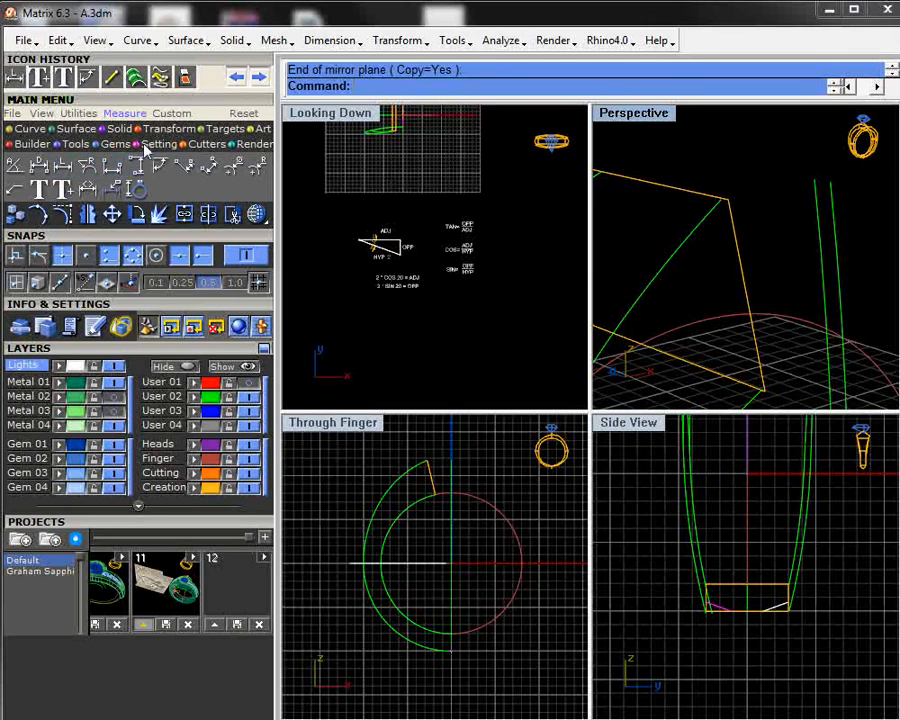
{"action": "left_click", "coordinate": [30, 132]}
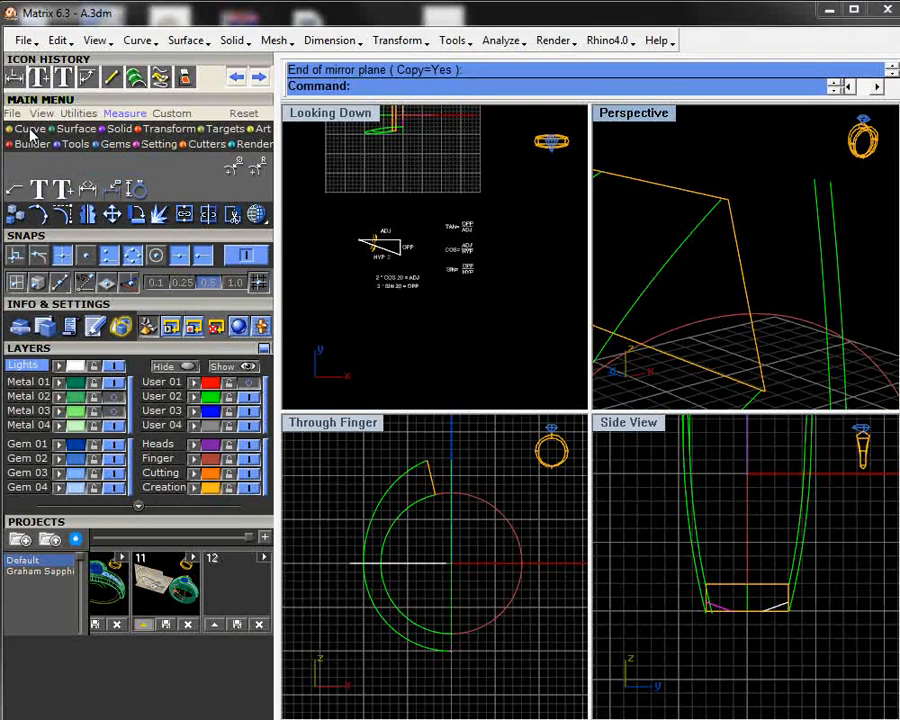
{"action": "left_click", "coordinate": [15, 165]}
{"action": "left_click", "coordinate": [727, 201]}
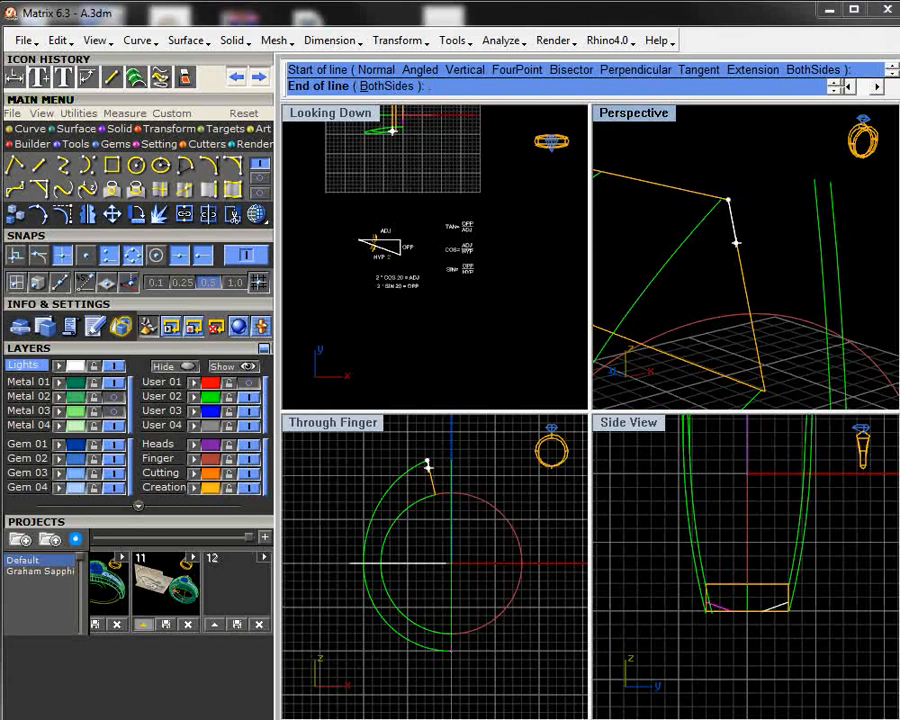
{"action": "type", "text": "684"}
{"action": "key", "text": "Return"}
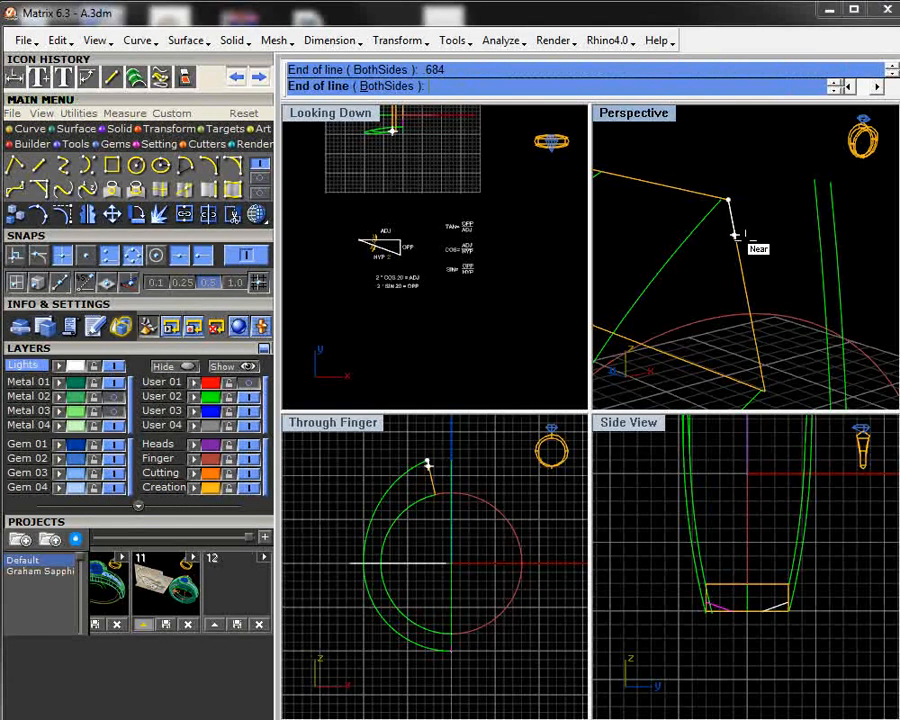
{"action": "left_click", "coordinate": [741, 248]}
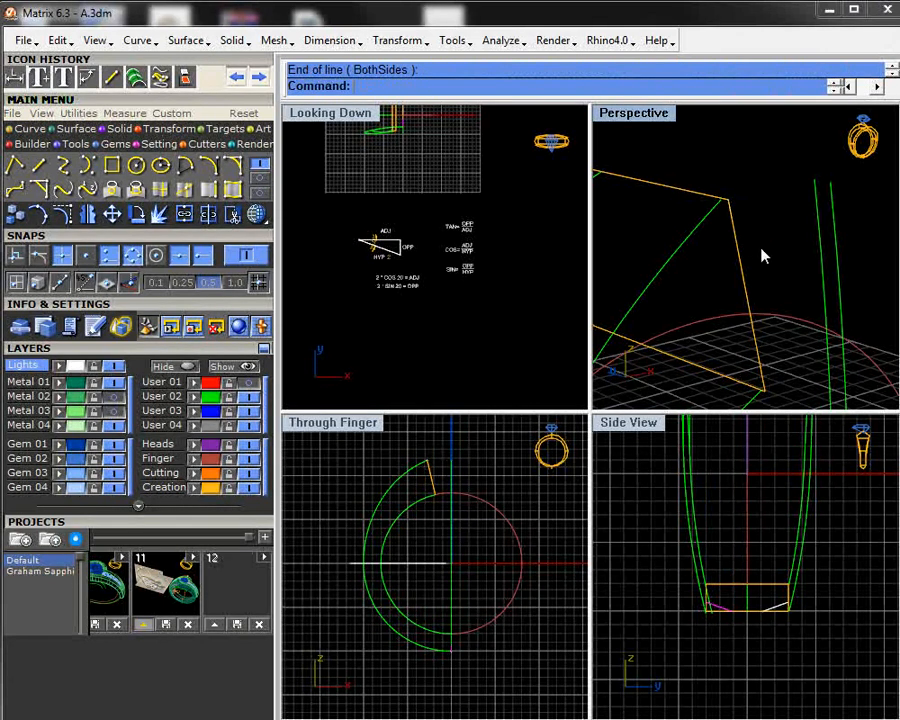
- Draw a 1.879 mm line from the same top frame corner along the frame's upper edge
{"action": "right_click", "coordinate": [762, 256]}
{"action": "left_click", "coordinate": [728, 199]}
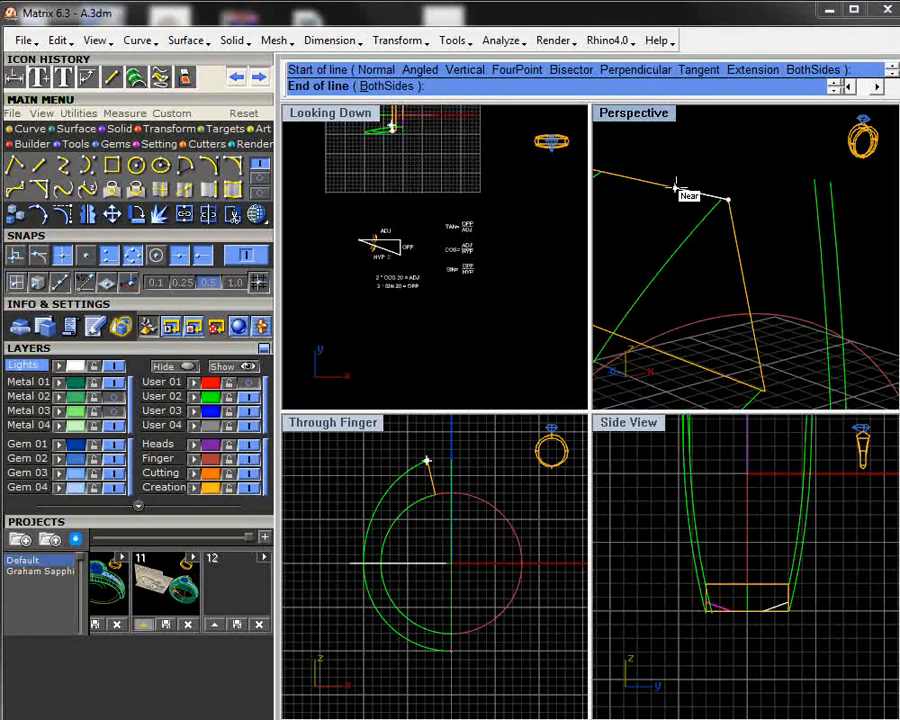
{"action": "type", "text": "1.879"}
{"action": "key", "text": "Return"}
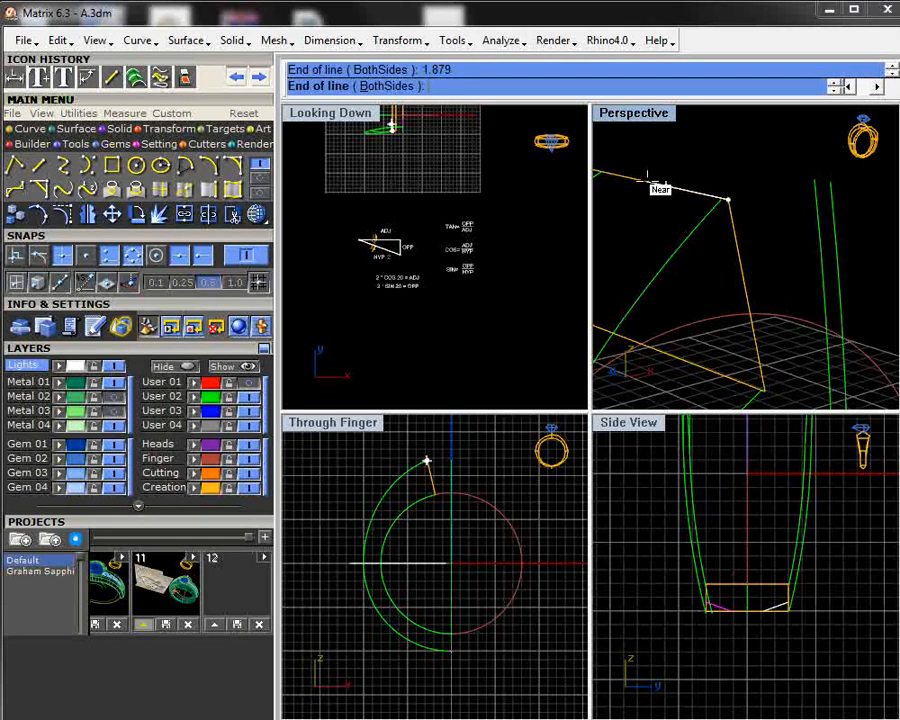
{"action": "left_click", "coordinate": [648, 180]}
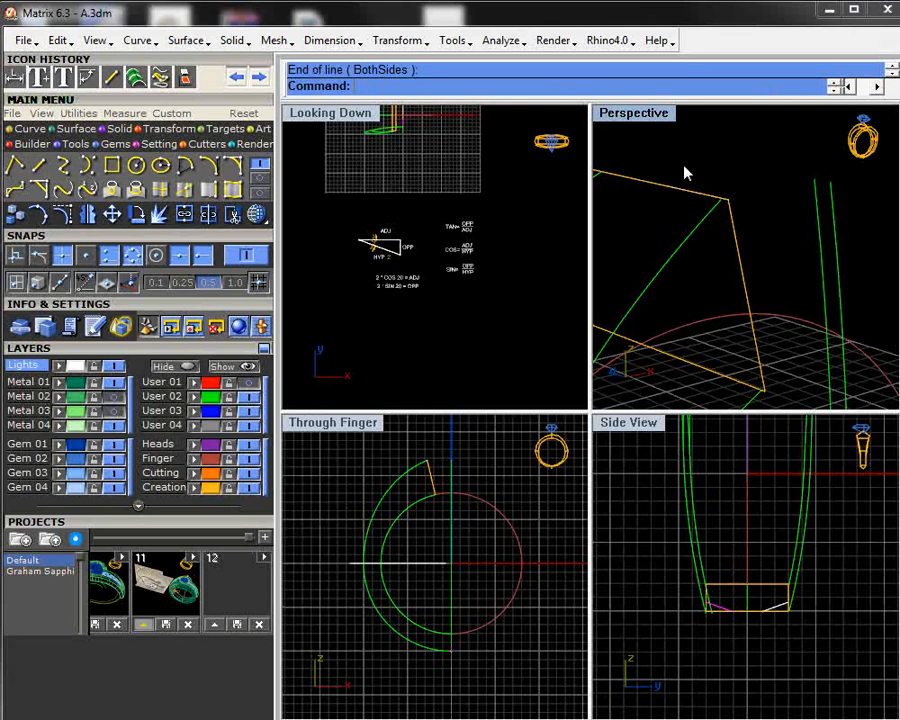
- Connect the free ends of the 1.879 mm and 0.684 mm lines with a diagonal line across the top frame's corner
{"action": "right_click", "coordinate": [685, 173]}
{"action": "left_click", "coordinate": [660, 184]}
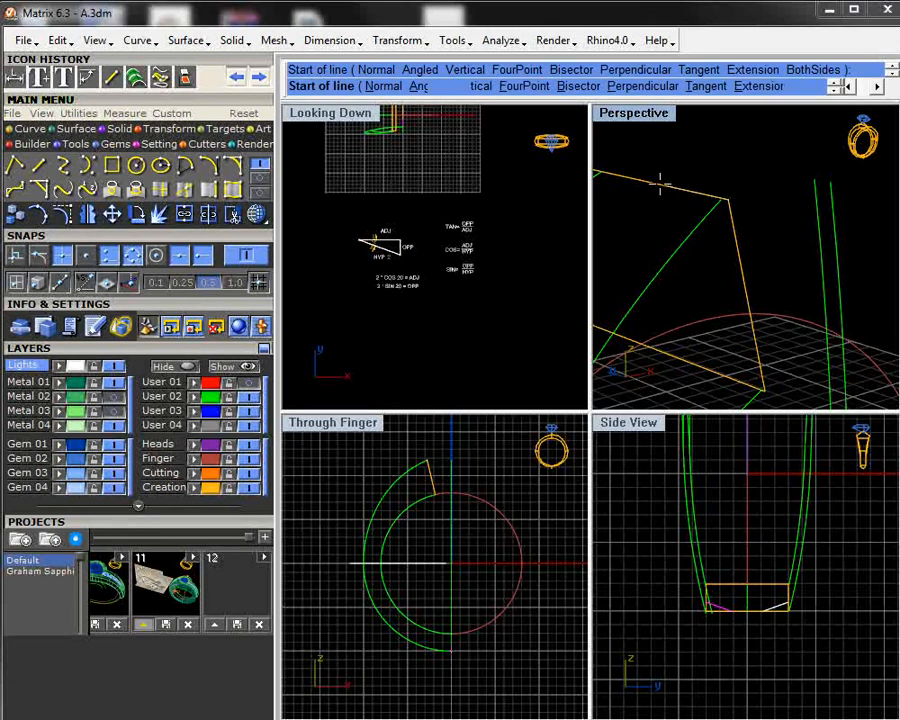
{"action": "left_click", "coordinate": [735, 237]}
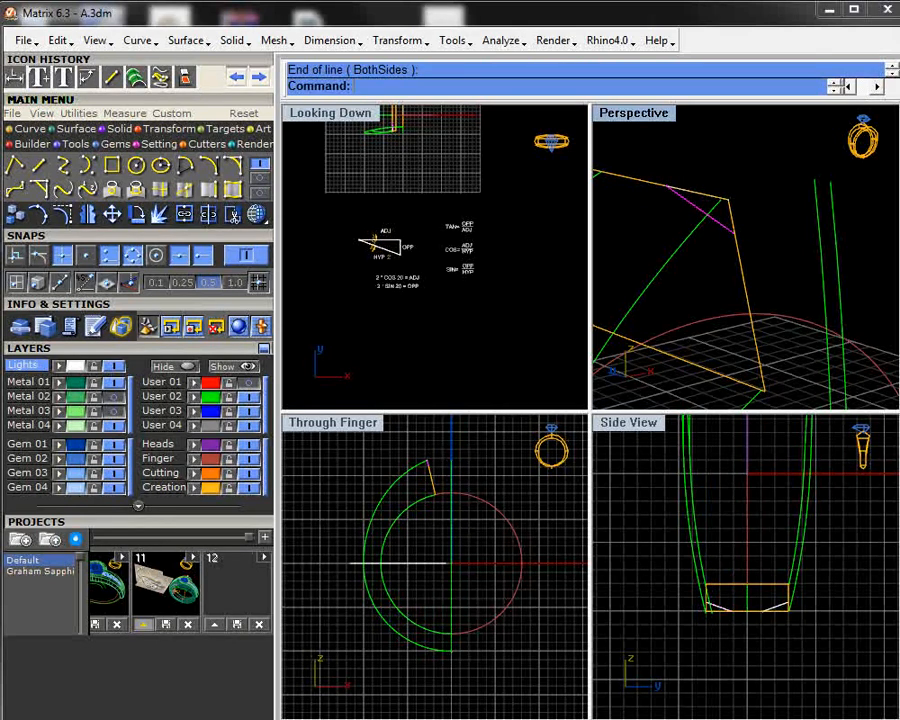
- Measure the length of the diagonal line across the top frame's corner
{"action": "left_click", "coordinate": [124, 113]}
{"action": "left_click", "coordinate": [40, 165]}
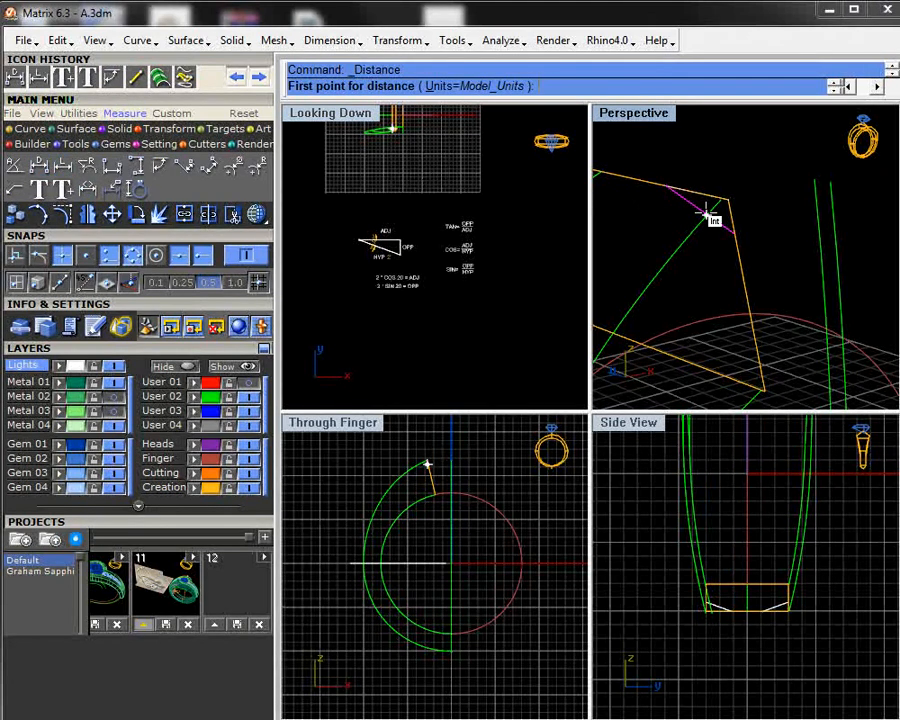
{"action": "key", "text": "Escape"}
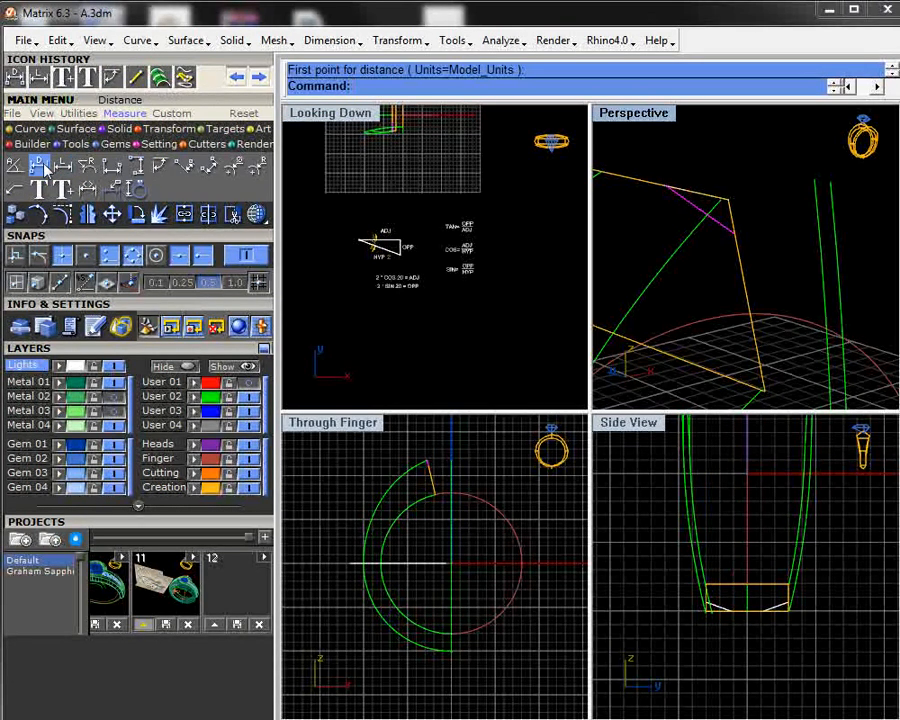
{"action": "left_click", "coordinate": [63, 166]}
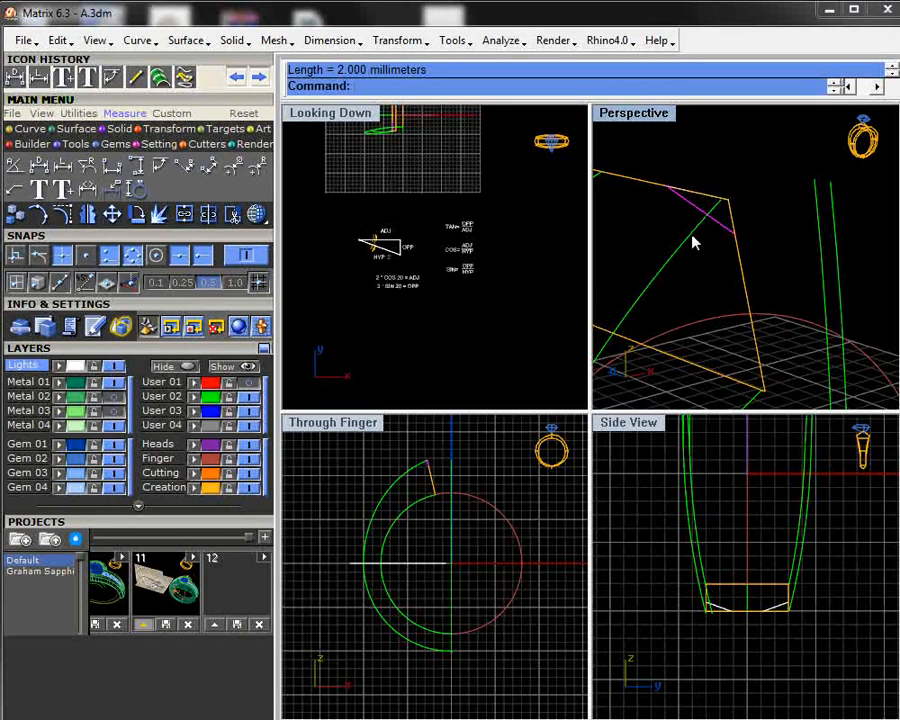
- Delete the curves on the Metal 02 layer, then check the Metal 03 layer's contents and for hidden objects in the maximized Perspective view
{"action": "right_click_drag", "start_coordinate": [695, 241], "coordinate": [745, 300]}
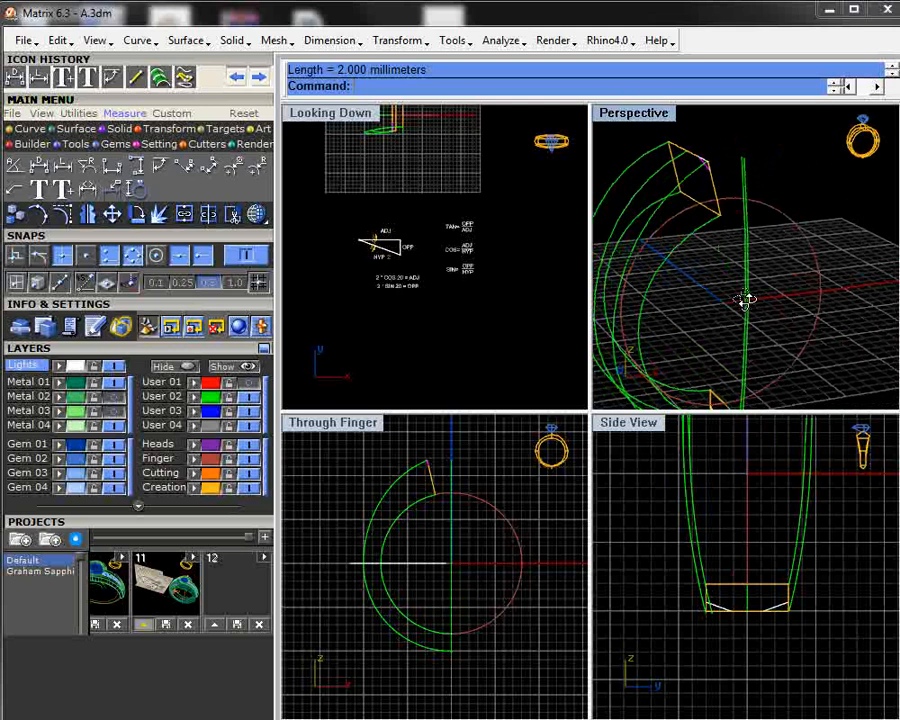
{"action": "double_click", "coordinate": [631, 117]}
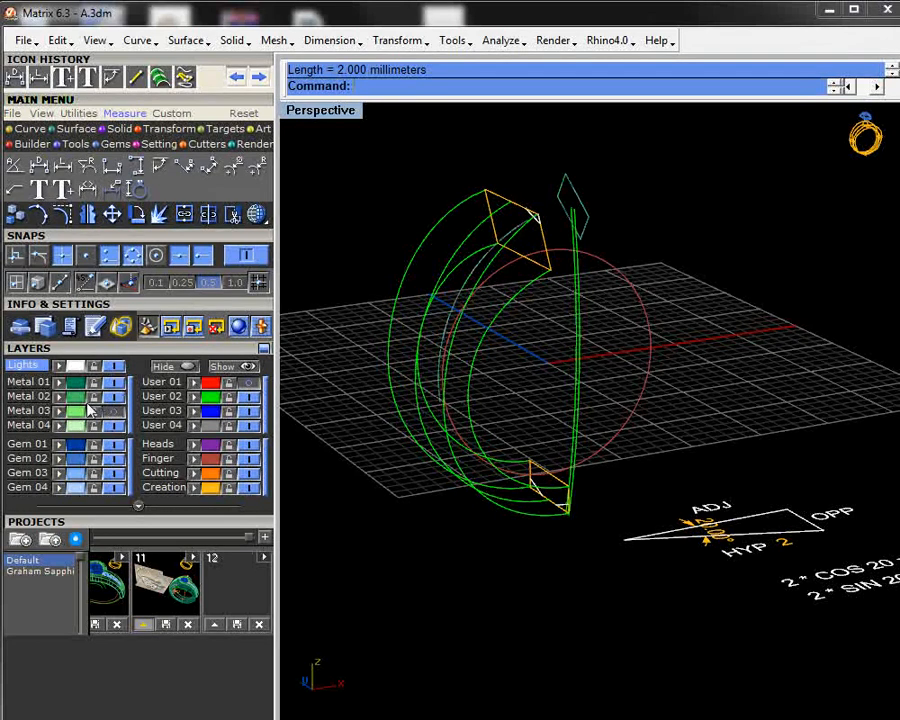
{"action": "left_click", "coordinate": [77, 397]}
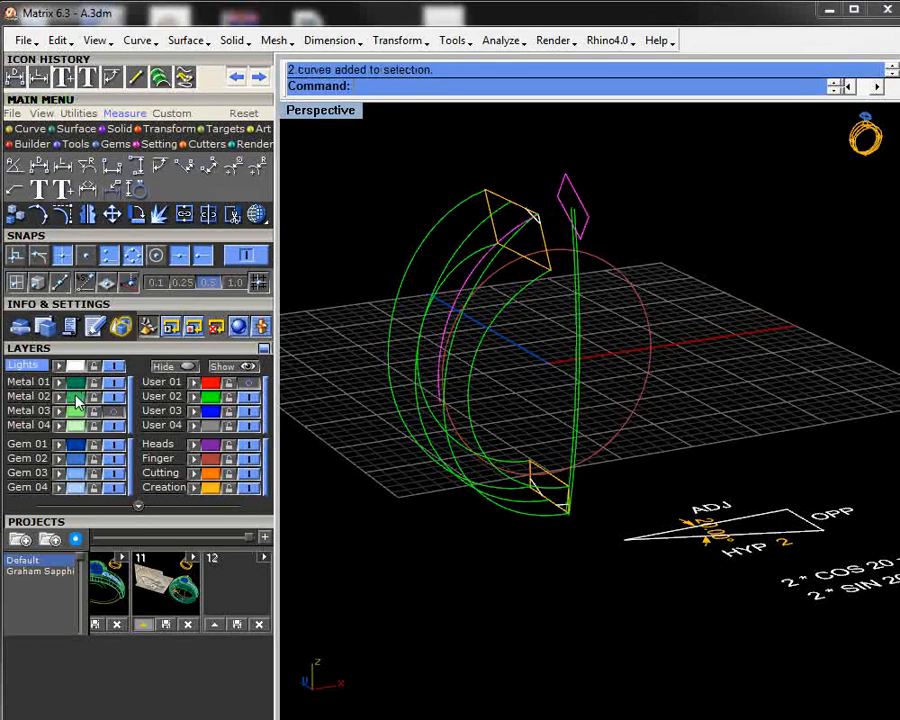
{"action": "key", "text": "Delete"}
{"action": "left_click", "coordinate": [117, 416]}
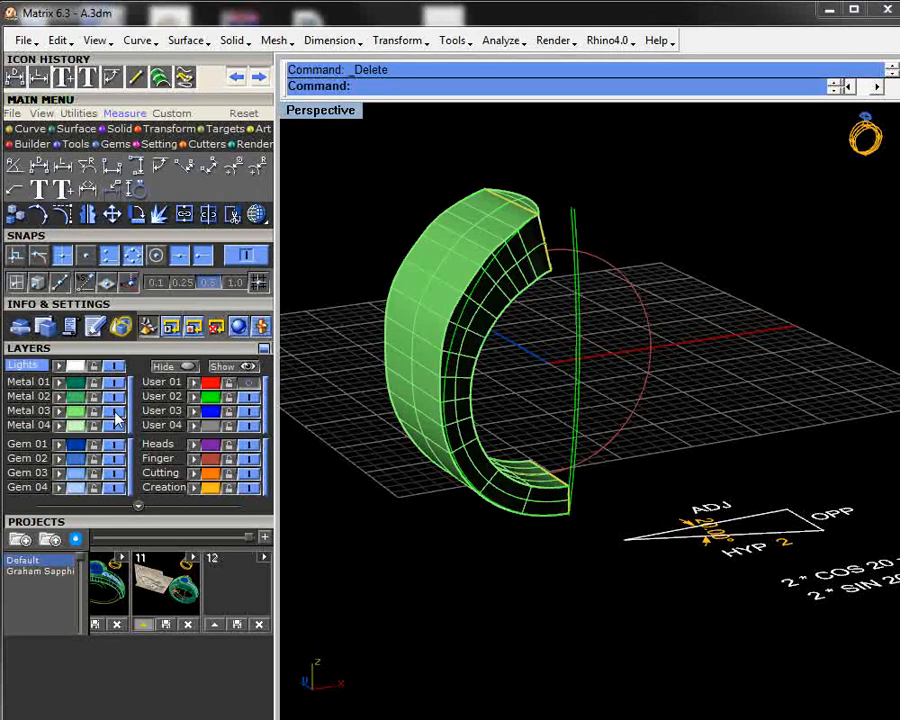
{"action": "left_click", "coordinate": [117, 416]}
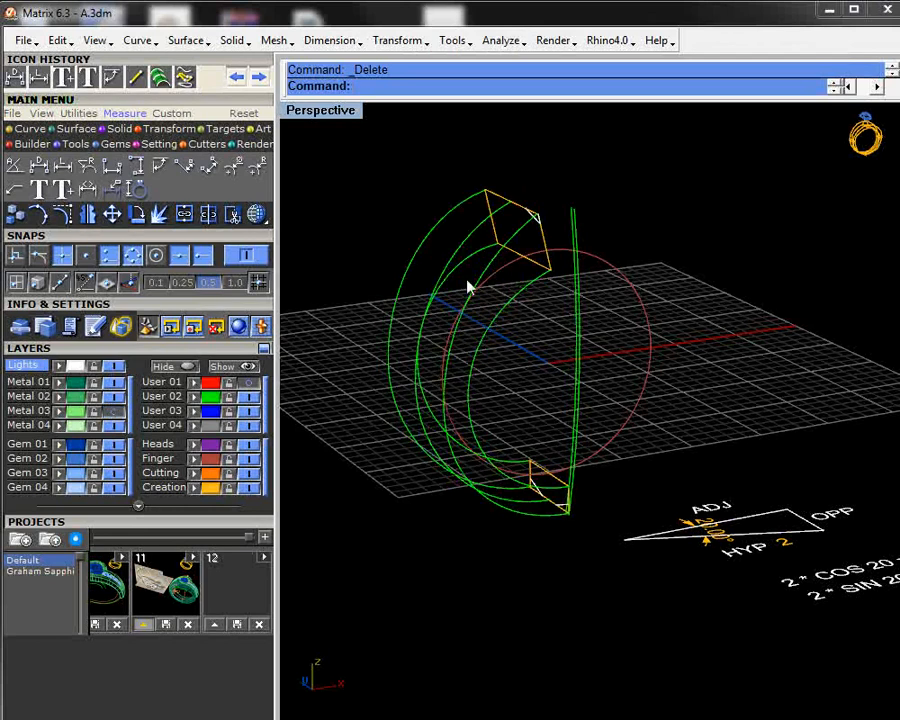
{"action": "left_click", "coordinate": [244, 366]}
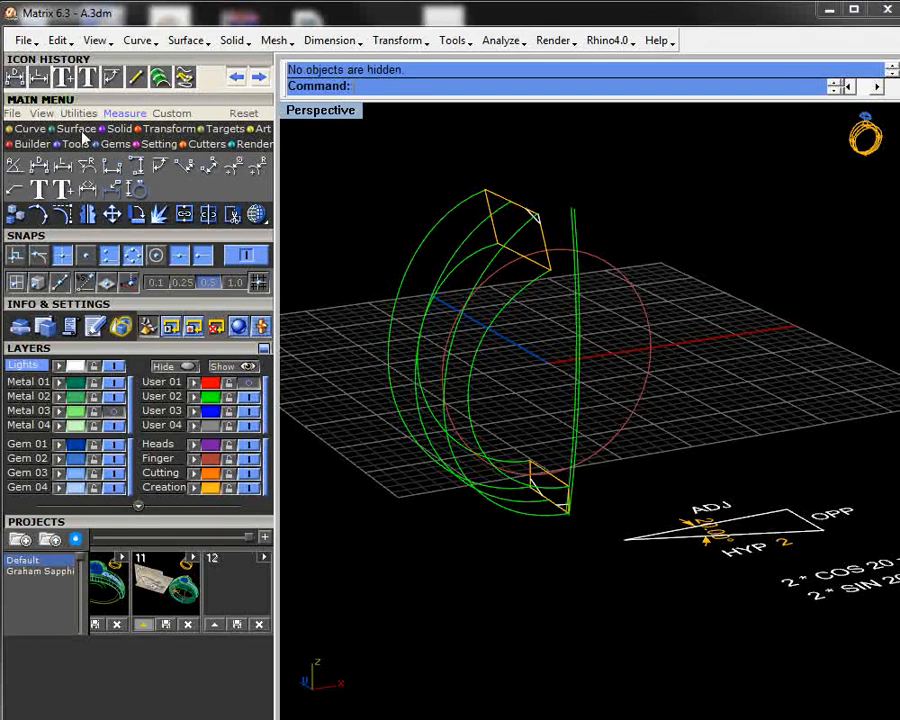
- Loft the band's four edge curves as a closed loft with straight sections and assign the result to the Metal 01 layer
{"action": "left_click", "coordinate": [76, 128]}
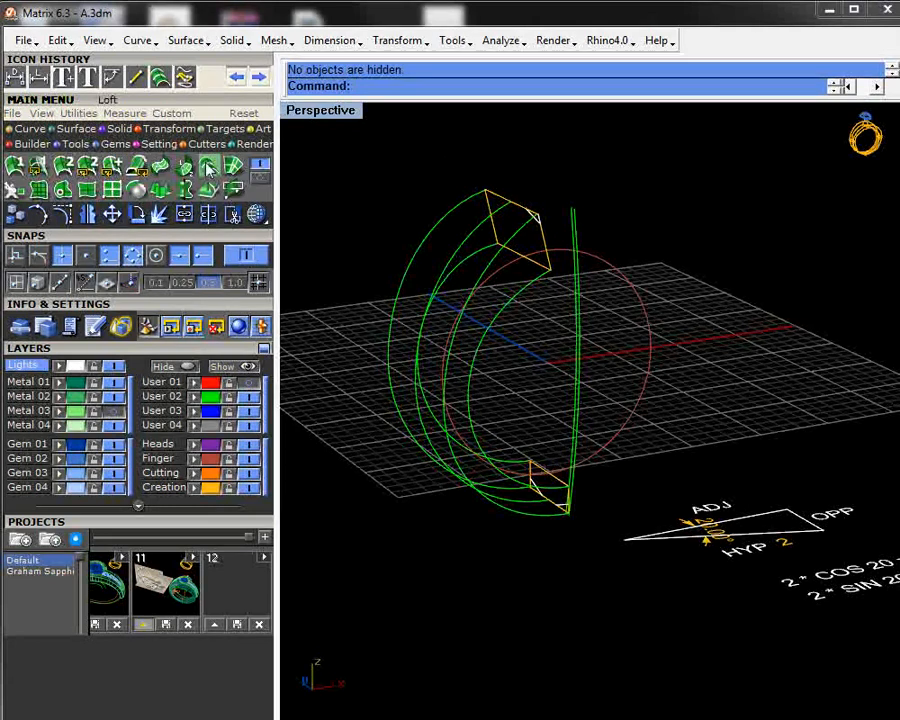
{"action": "left_click", "coordinate": [14, 165]}
{"action": "left_click", "coordinate": [460, 228]}
{"action": "left_click", "coordinate": [478, 258]}
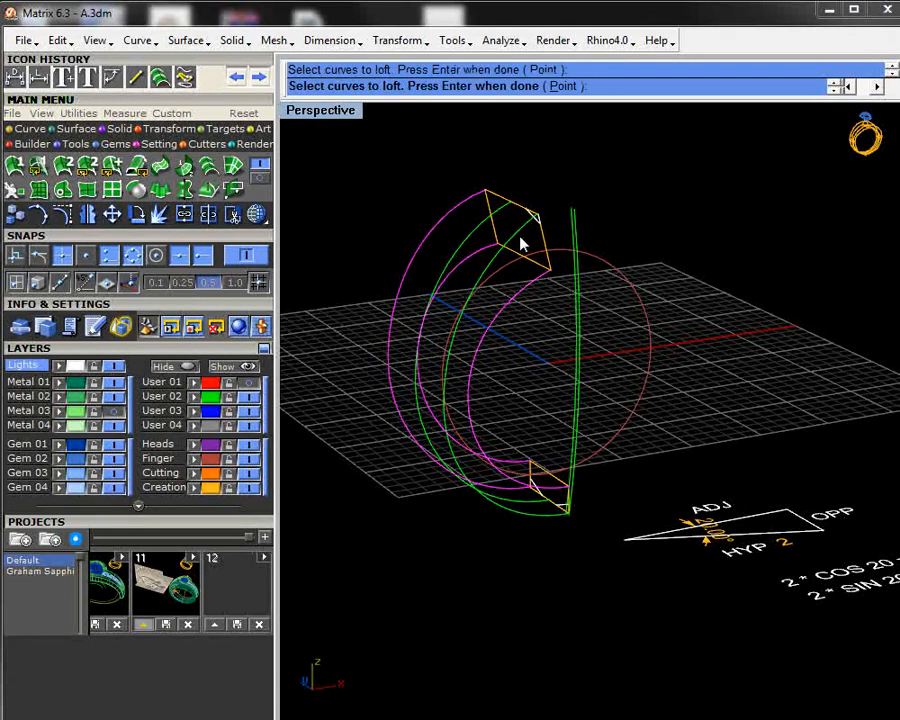
{"action": "key", "text": "Return"}
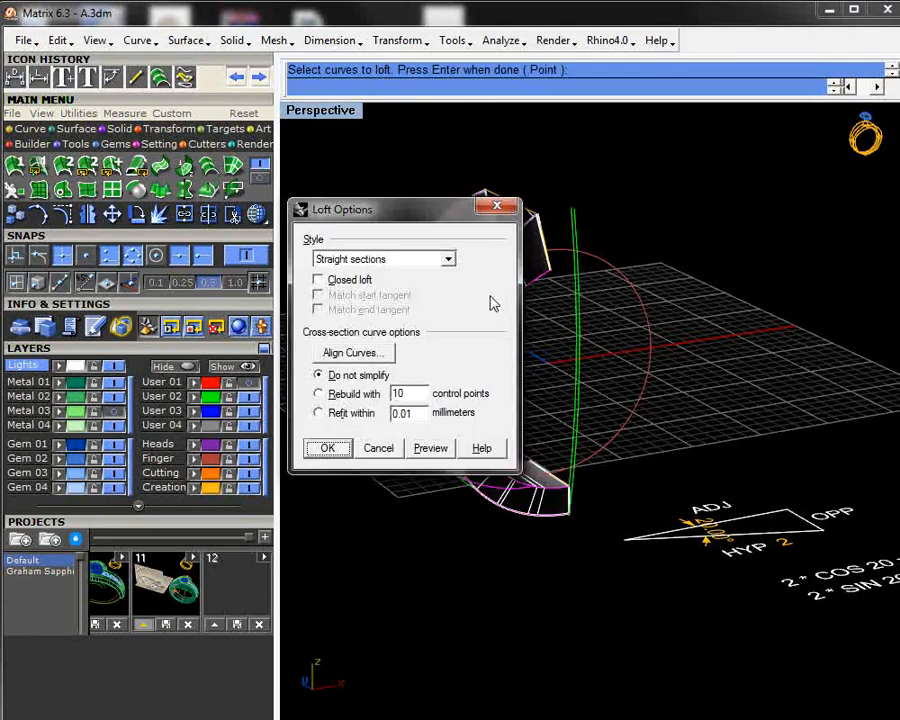
{"action": "left_click", "coordinate": [320, 280]}
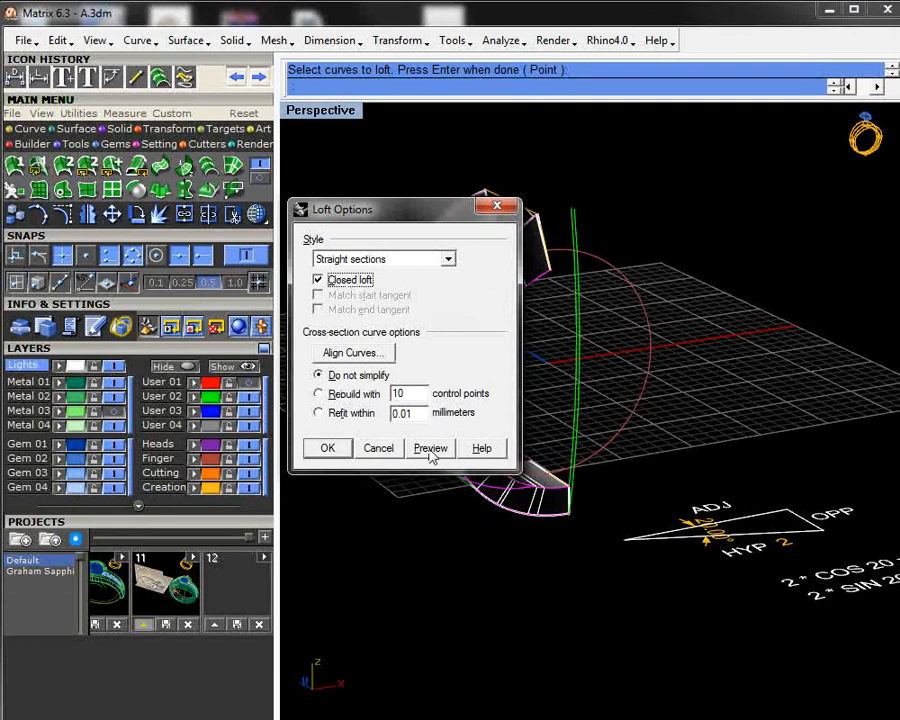
{"action": "key", "text": "Return"}
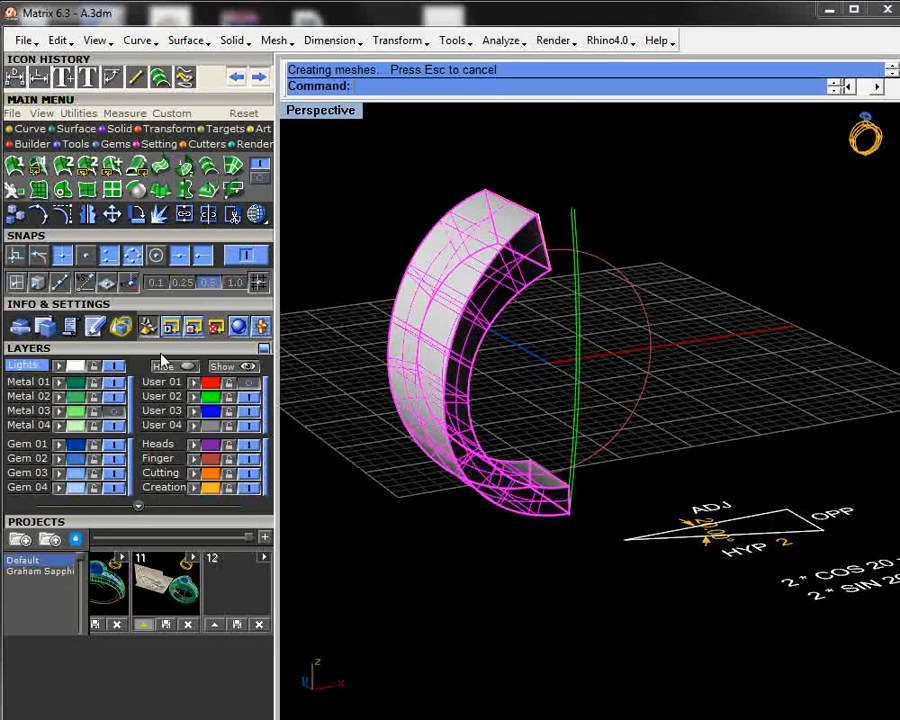
{"action": "left_click", "coordinate": [58, 382]}
{"action": "left_click", "coordinate": [410, 186]}
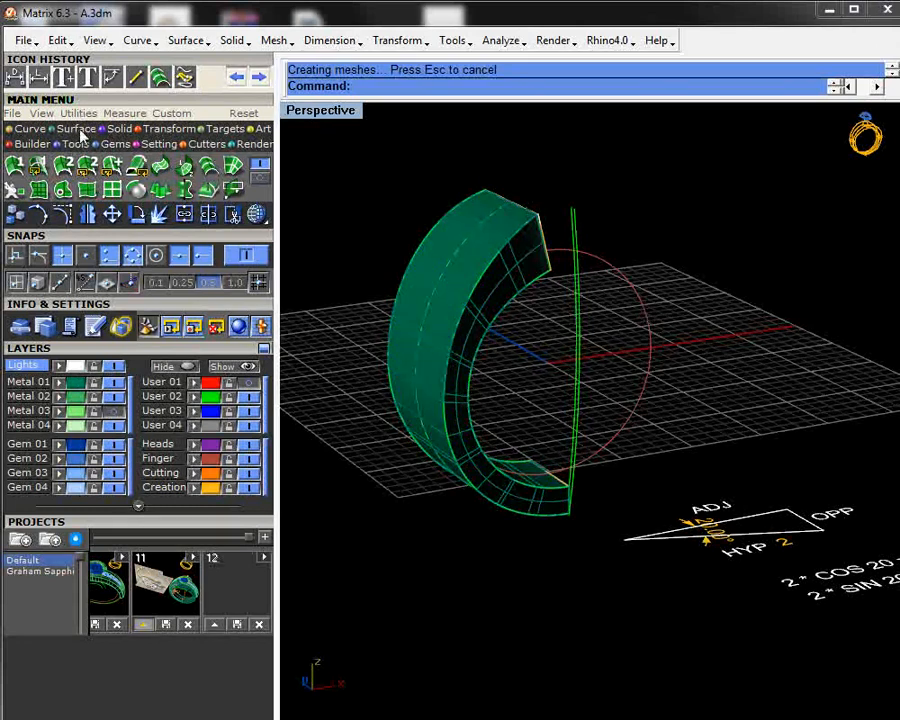
- Try chamfering the band's outer surface against its side surface with distances of 1.000 and 1.000, and undo the chamfer
{"action": "left_click", "coordinate": [259, 178]}
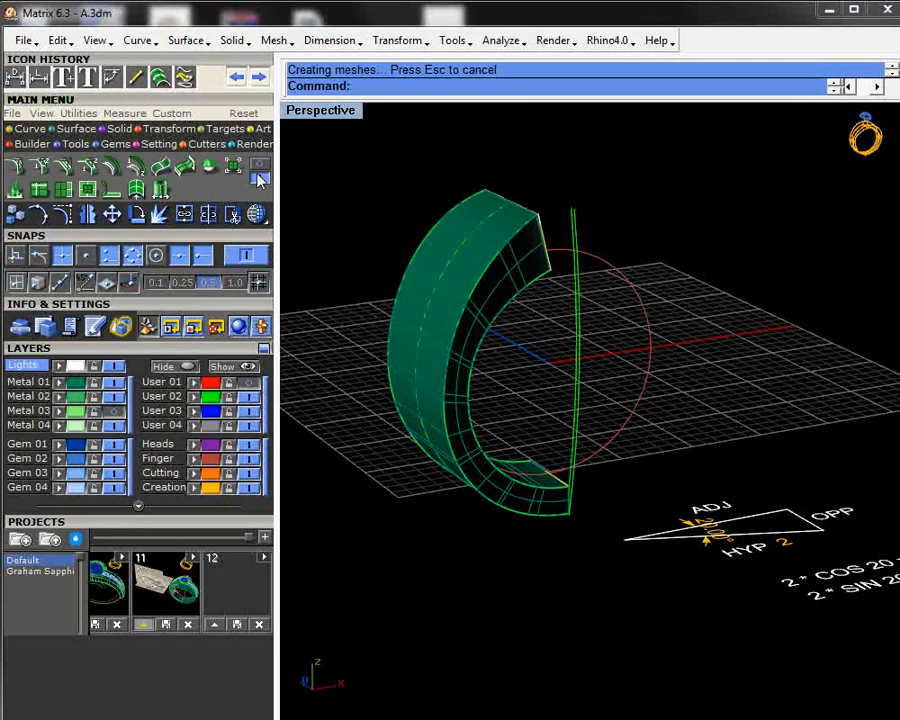
{"action": "left_click", "coordinate": [64, 167]}
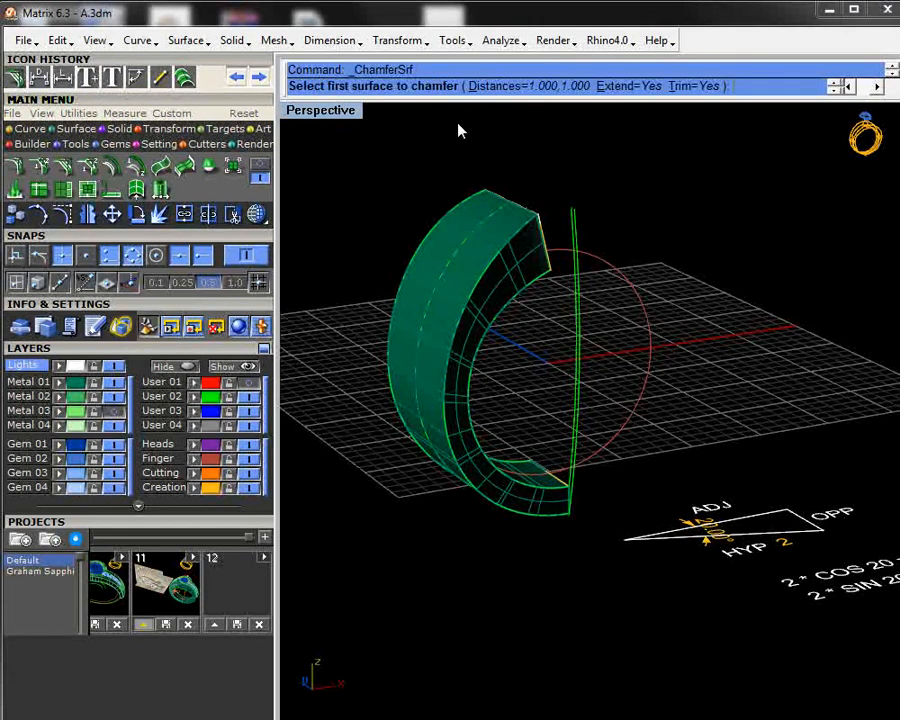
{"action": "left_click", "coordinate": [498, 243]}
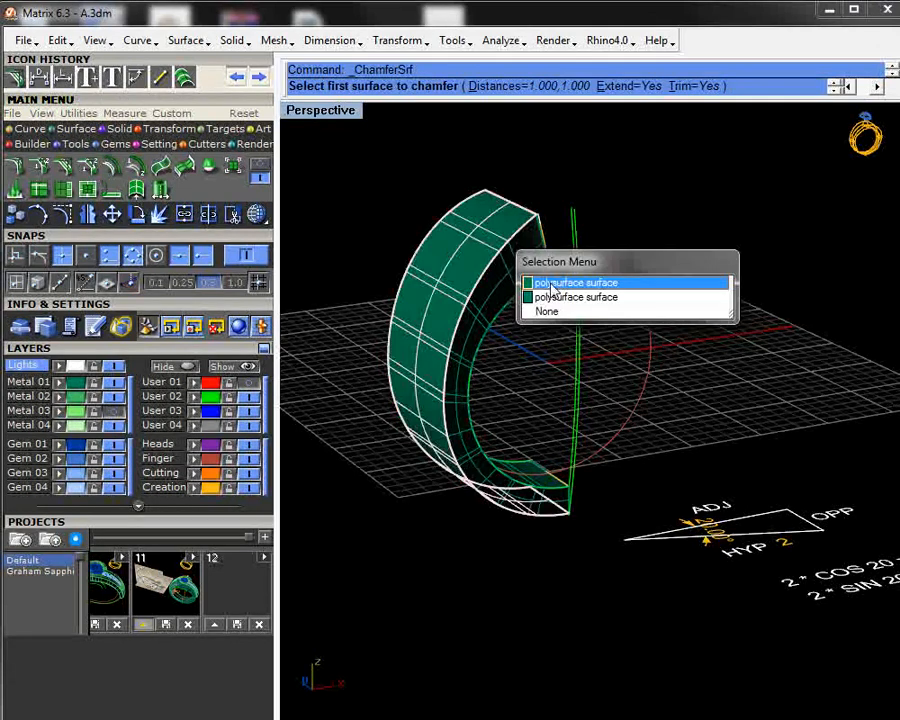
{"action": "left_click", "coordinate": [551, 291]}
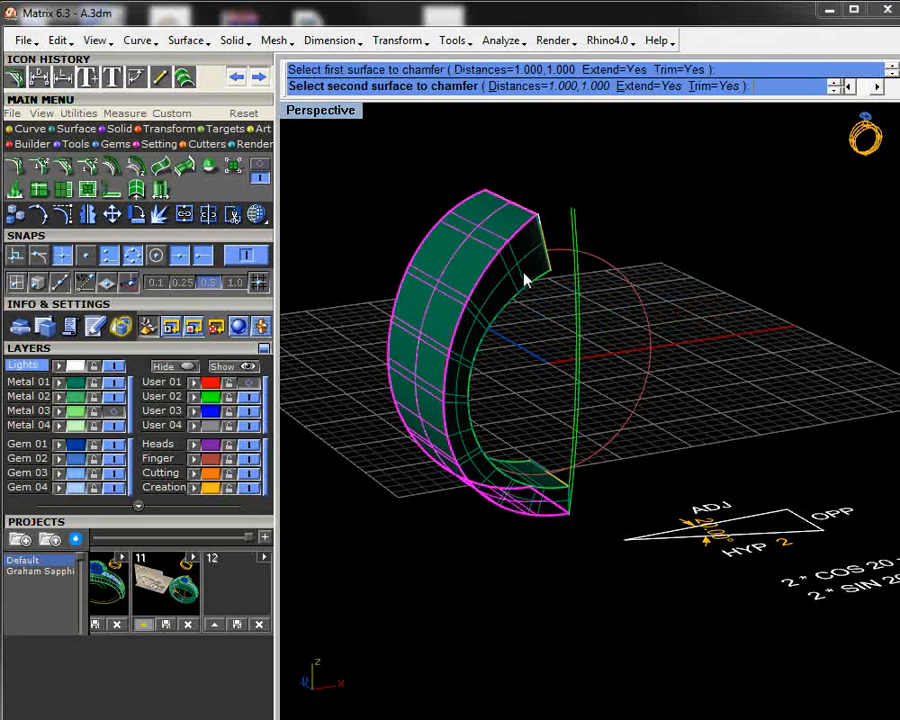
{"action": "left_click", "coordinate": [527, 281]}
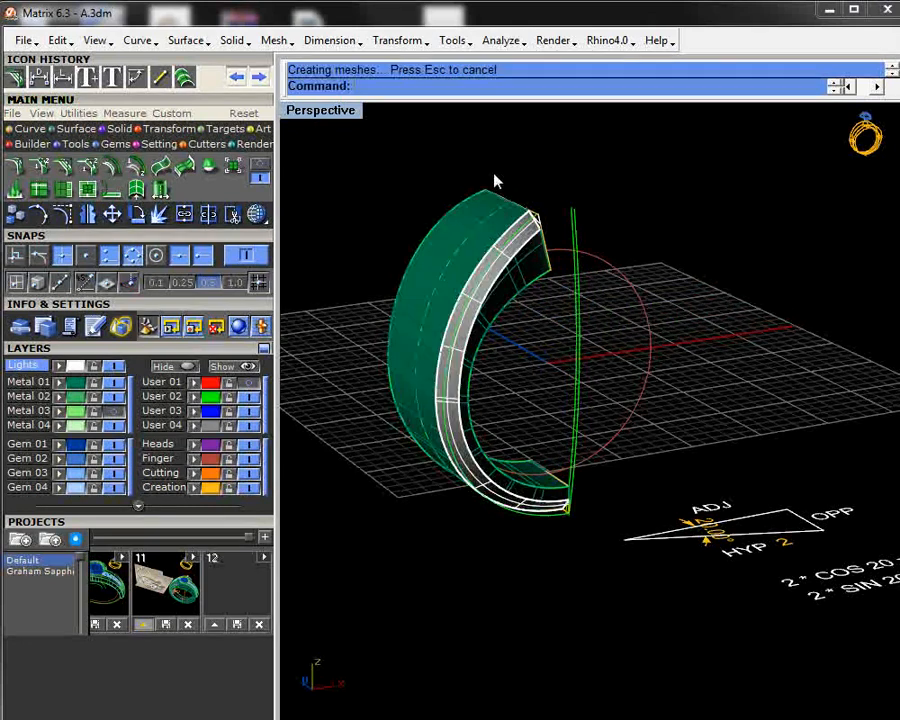
{"action": "left_click", "coordinate": [235, 79]}
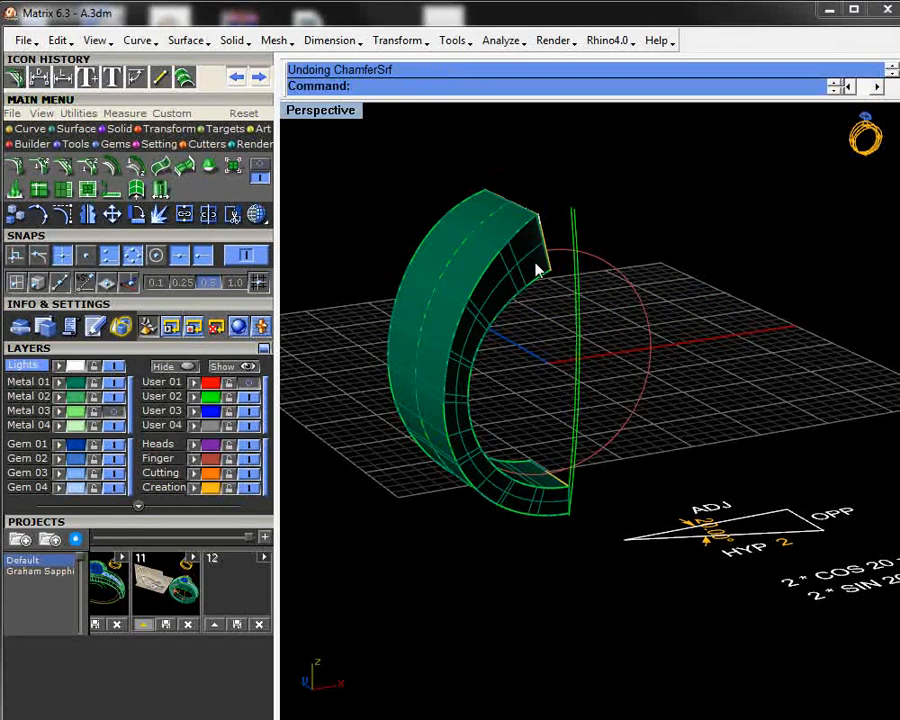
- Chamfer the band's outer surface by 1.879 and its adjoining side surface by 0.684
{"action": "right_click", "coordinate": [532, 182]}
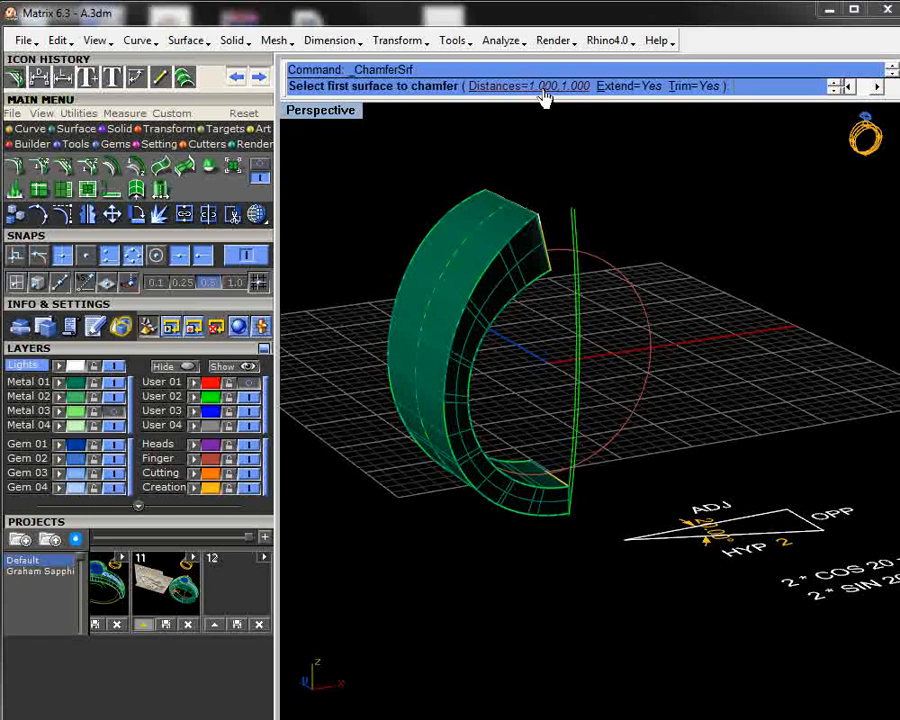
{"action": "left_click", "coordinate": [541, 87]}
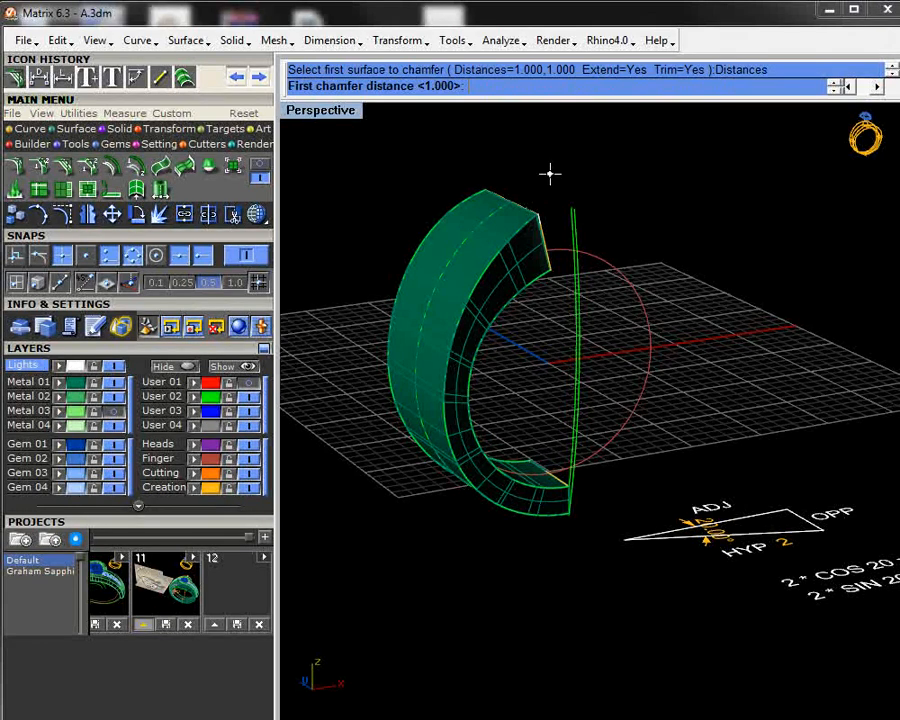
{"action": "type", "text": "1.879"}
{"action": "key", "text": "Return"}
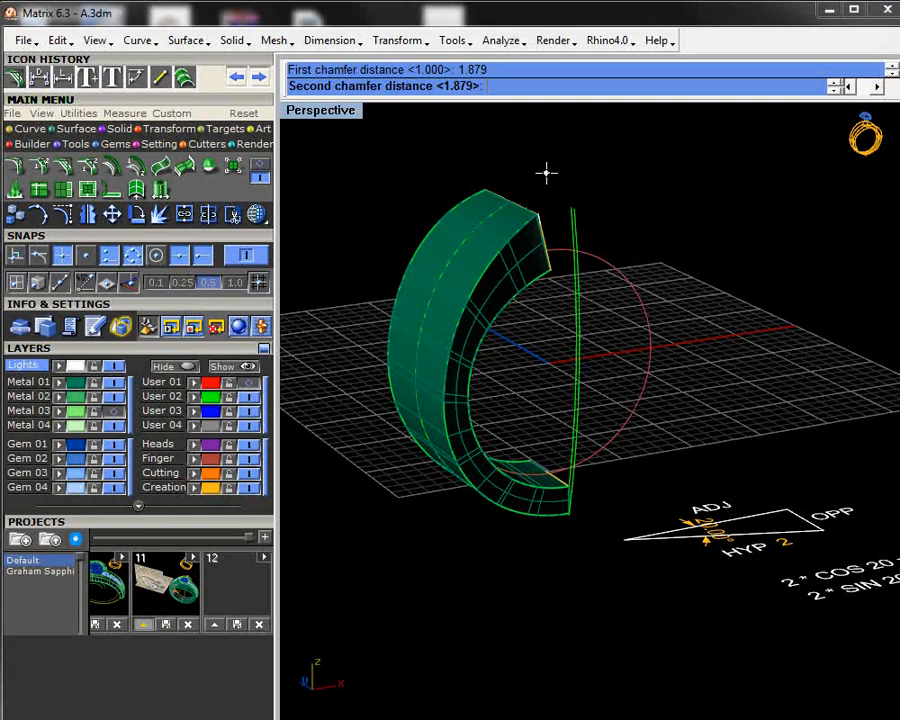
{"action": "type", "text": "684"}
{"action": "key", "text": "Return"}
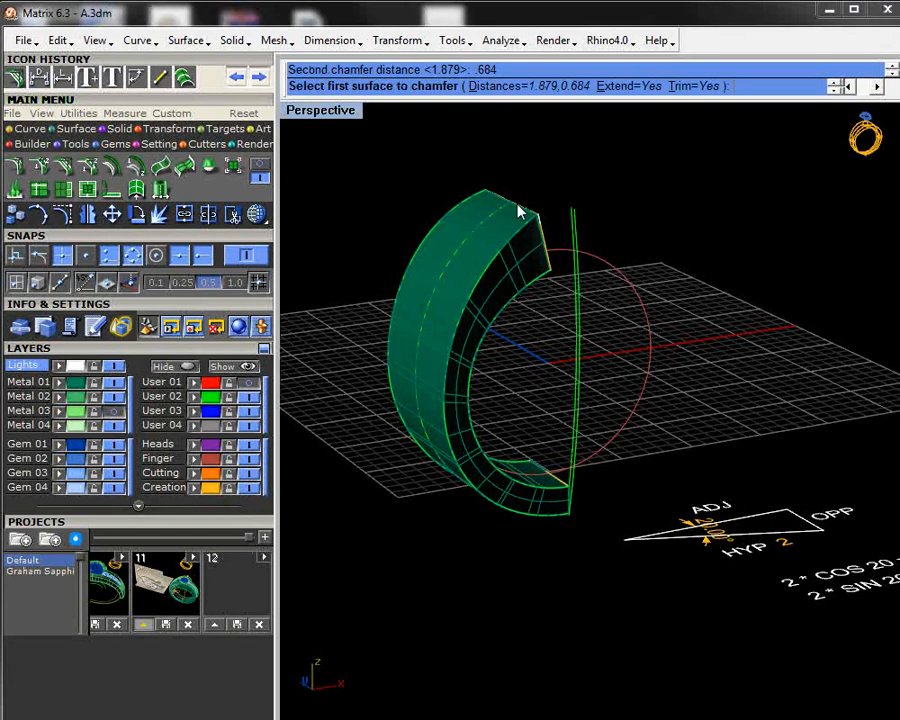
{"action": "left_click", "coordinate": [518, 210]}
{"action": "scroll", "coordinate": [506, 290], "scroll_direction": "up", "scroll_amount": 2}
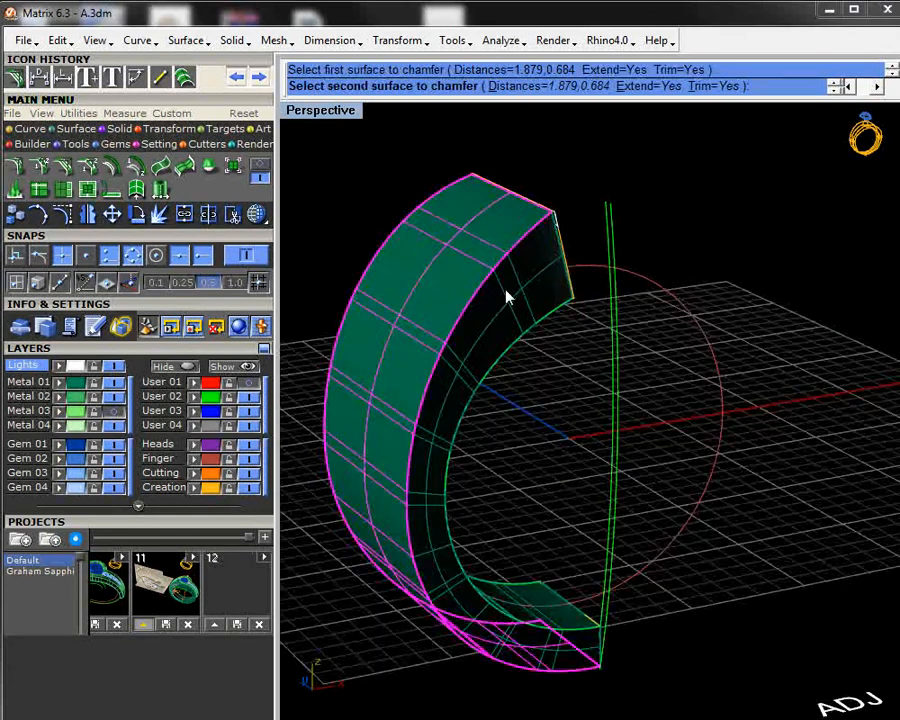
{"action": "left_click", "coordinate": [525, 310]}
- Compare the chamfer with the bevel lines at both frames and measure its width at the top end
{"action": "right_click_drag", "start_coordinate": [530, 318], "coordinate": [838, 592]}
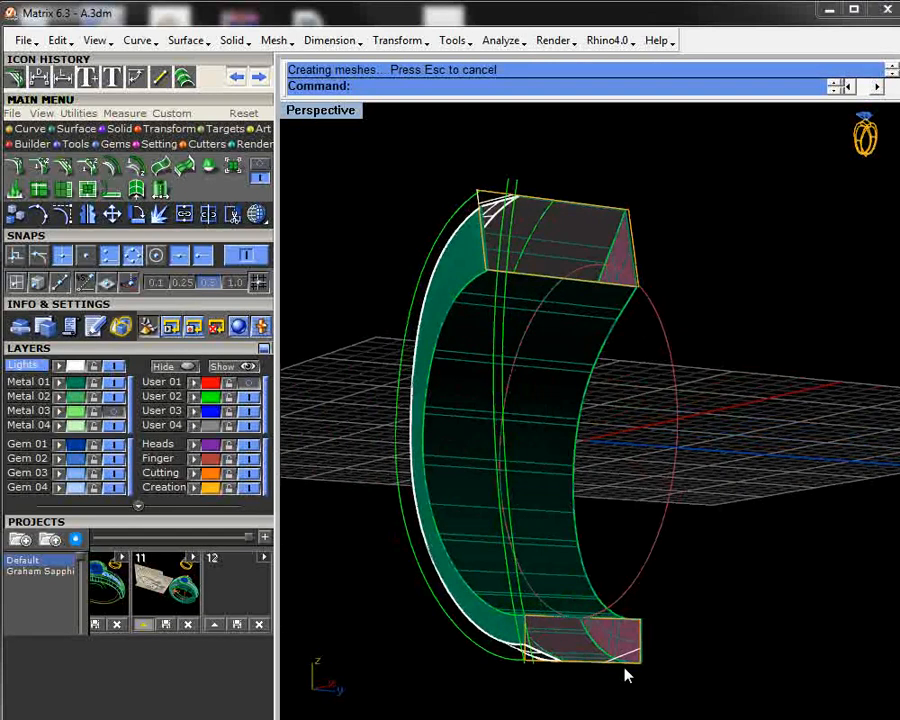
{"action": "scroll", "coordinate": [563, 655], "scroll_direction": "up", "scroll_amount": 8}
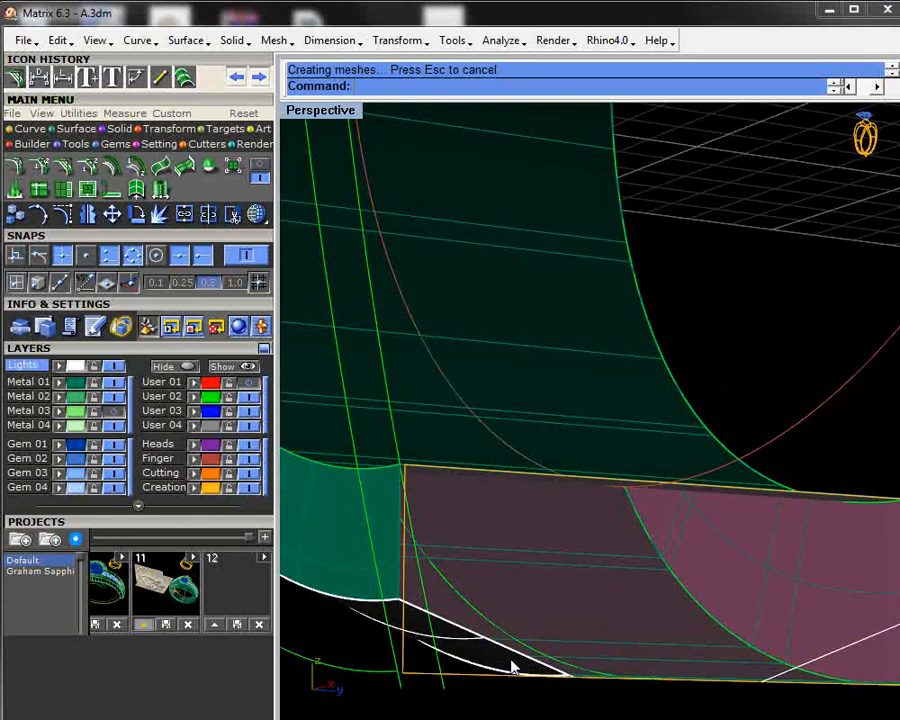
{"action": "scroll", "coordinate": [581, 295], "scroll_direction": "down", "scroll_amount": 8}
{"action": "right_click_drag", "start_coordinate": [581, 295], "coordinate": [624, 401]}
{"action": "scroll", "coordinate": [612, 185], "scroll_direction": "up", "scroll_amount": 5}
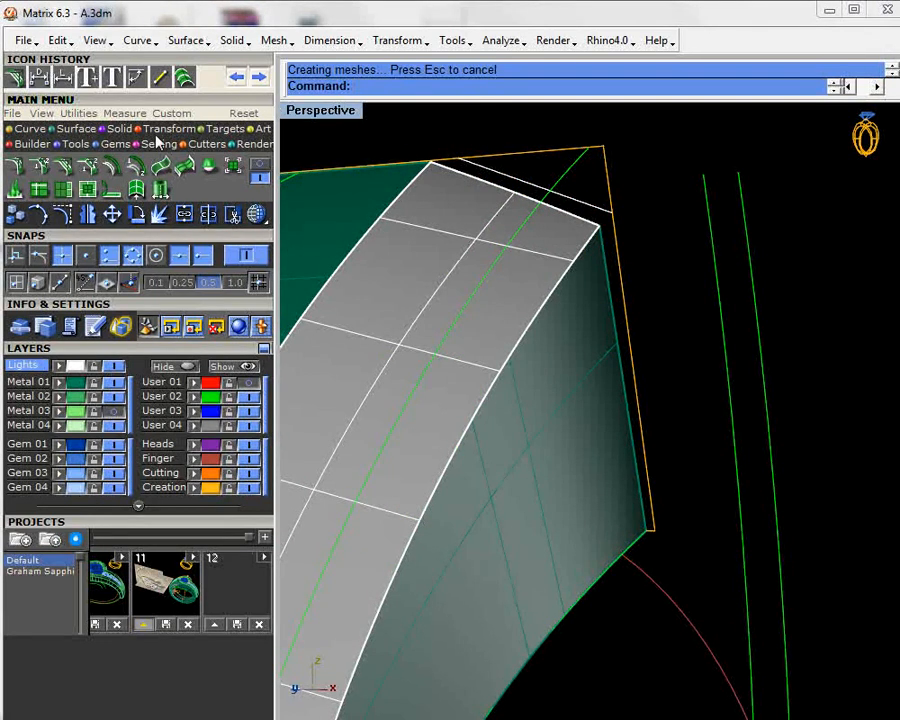
{"action": "left_click", "coordinate": [41, 77]}
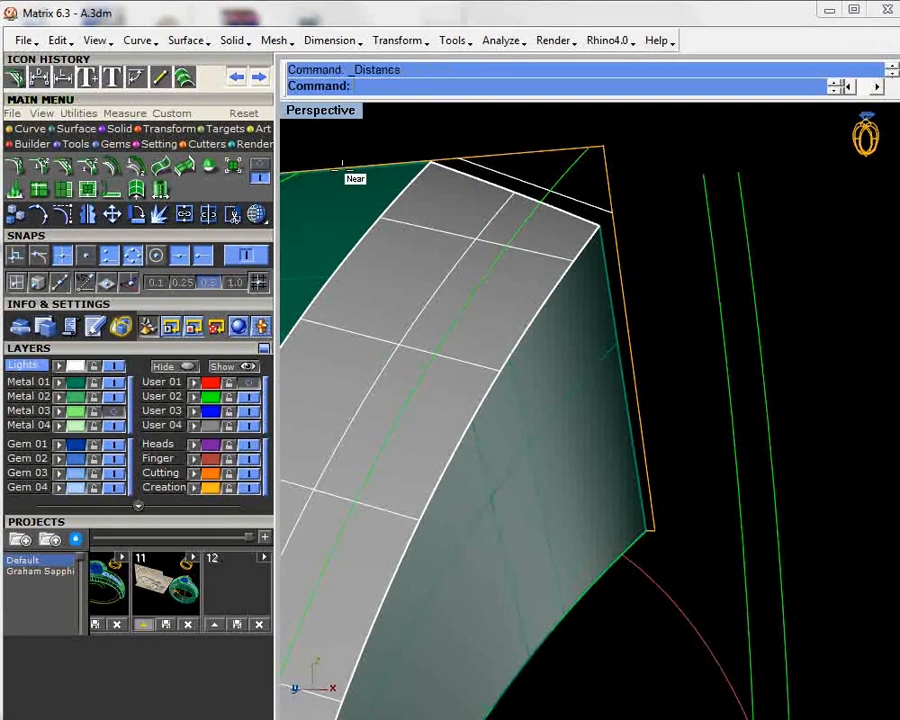
{"action": "left_click", "coordinate": [433, 162]}
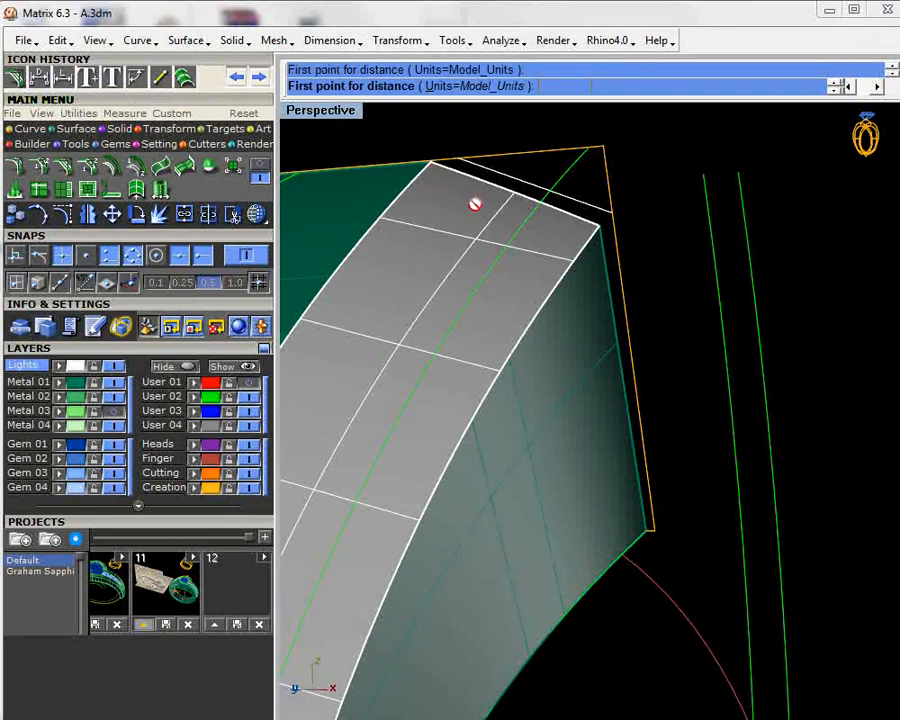
{"action": "left_click", "coordinate": [589, 219]}
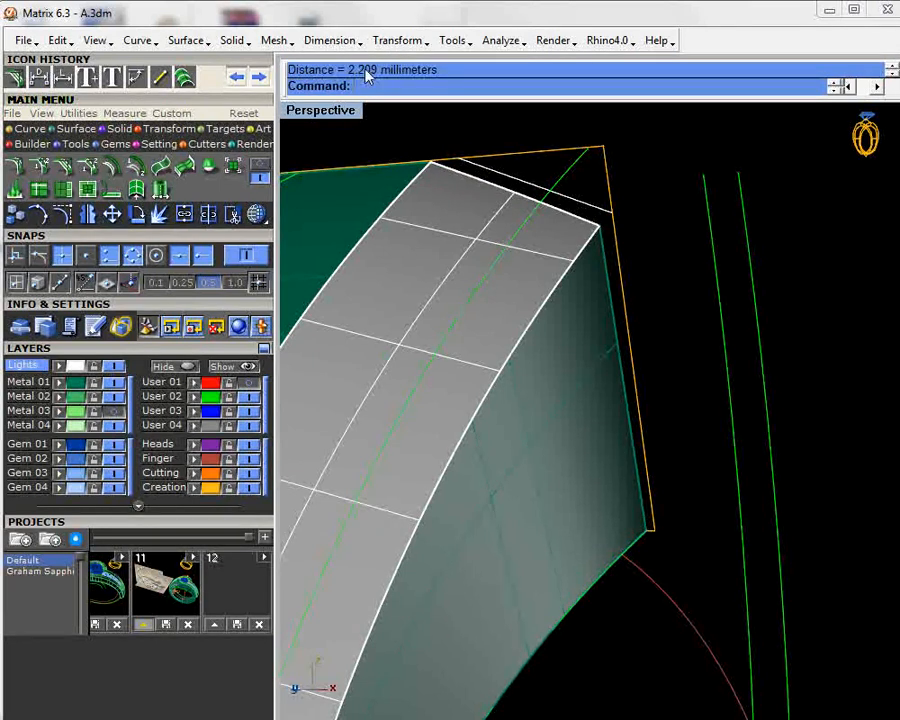
{"action": "right_click", "coordinate": [435, 156]}
{"action": "scroll", "coordinate": [432, 160], "scroll_direction": "up", "scroll_amount": 2}
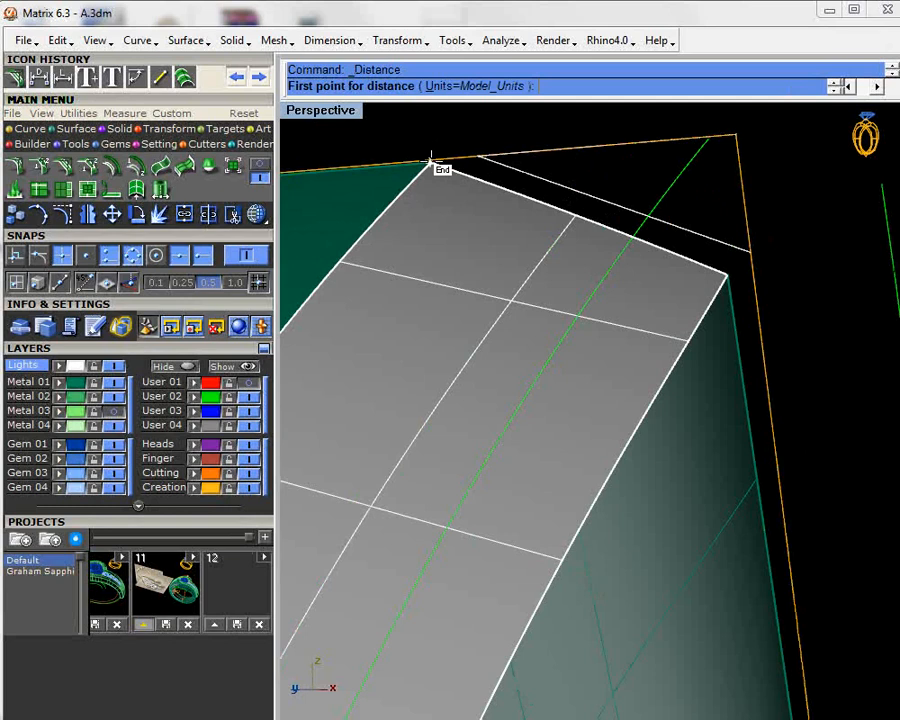
{"action": "left_click", "coordinate": [433, 162]}
{"action": "scroll", "coordinate": [433, 162], "scroll_direction": "up", "scroll_amount": 2}
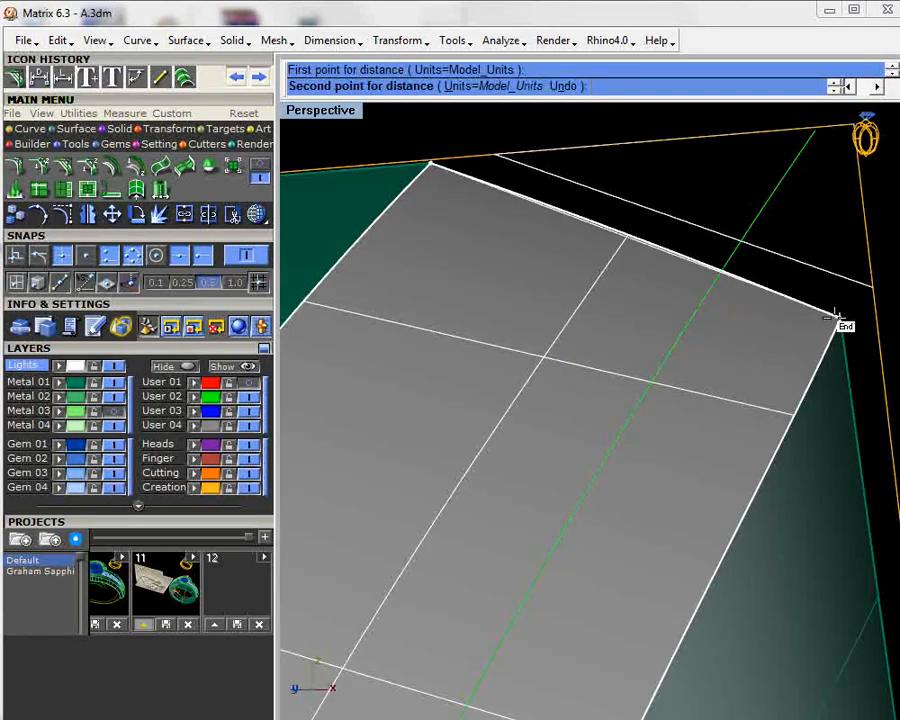
{"action": "left_click", "coordinate": [834, 318]}
{"action": "scroll", "coordinate": [703, 330], "scroll_direction": "down", "scroll_amount": 3}
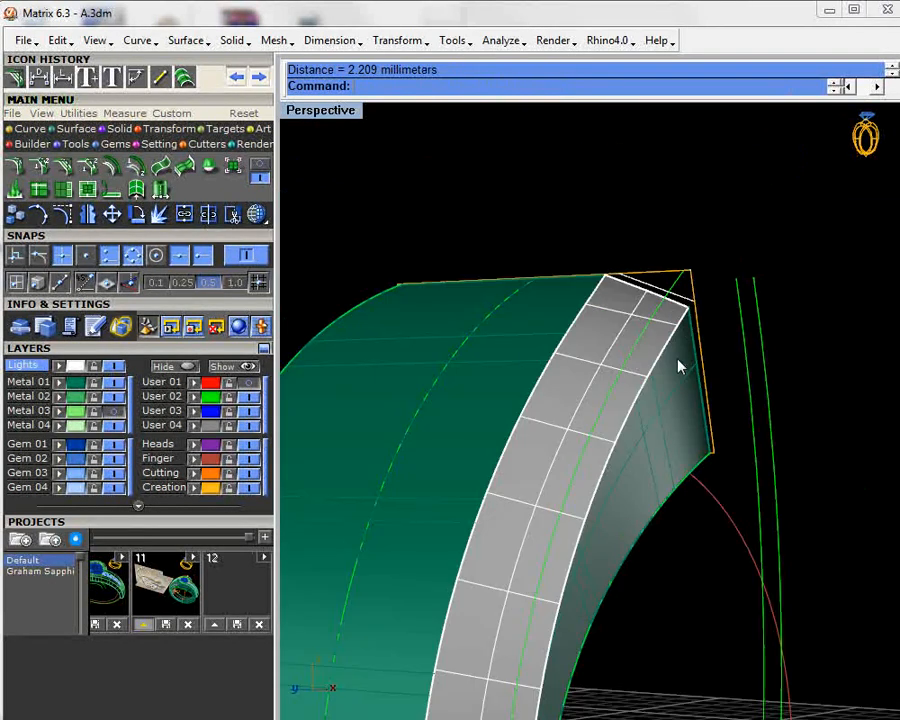
- Assign the chamfer surface to the Metal 01 layer
{"action": "scroll", "coordinate": [670, 422], "scroll_direction": "down", "scroll_amount": 5}
{"action": "right_click_drag", "start_coordinate": [670, 422], "coordinate": [563, 492]}
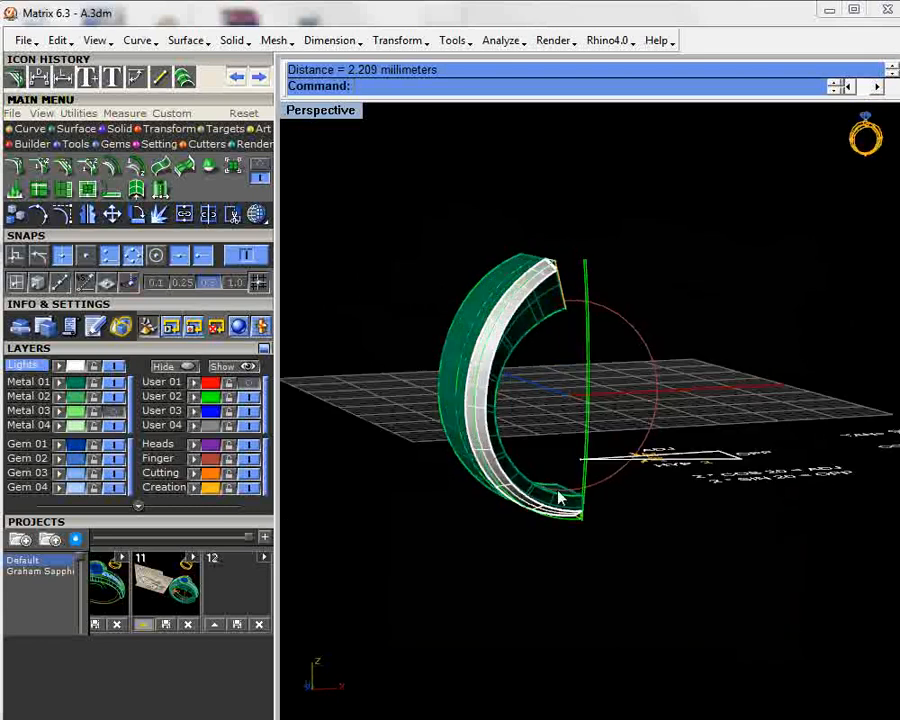
{"action": "scroll", "coordinate": [497, 362], "scroll_direction": "up", "scroll_amount": 3}
{"action": "left_click", "coordinate": [497, 362]}
{"action": "left_click", "coordinate": [568, 385]}
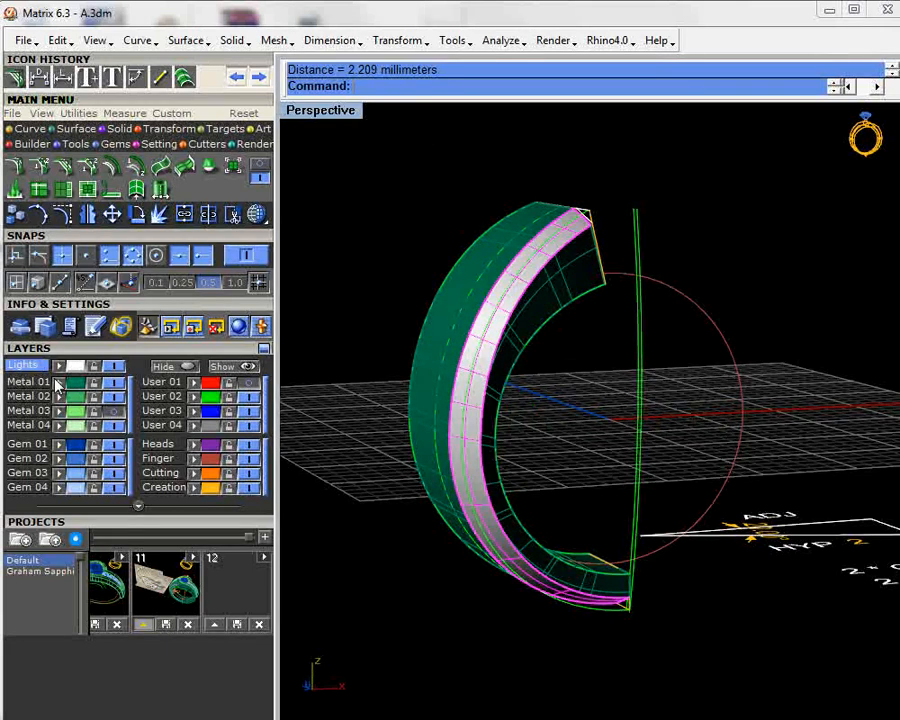
{"action": "left_click", "coordinate": [487, 177]}
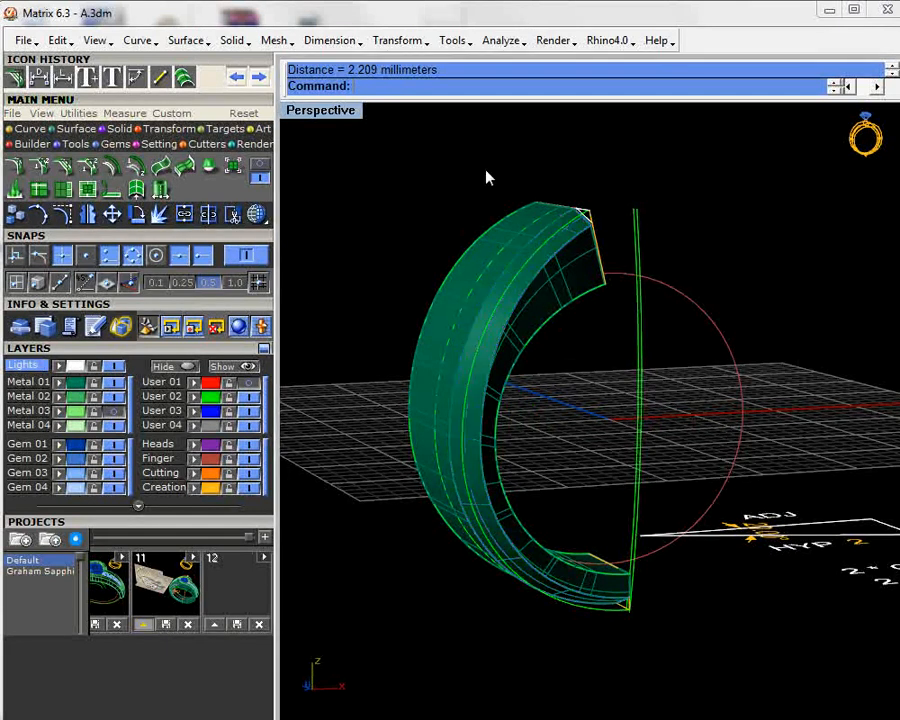
- Inspect the chamfered band from both sides, then delete its lofted surfaces and the chamfer surface, keeping the construction curves
{"action": "right_click_drag", "start_coordinate": [487, 177], "coordinate": [367, 358]}
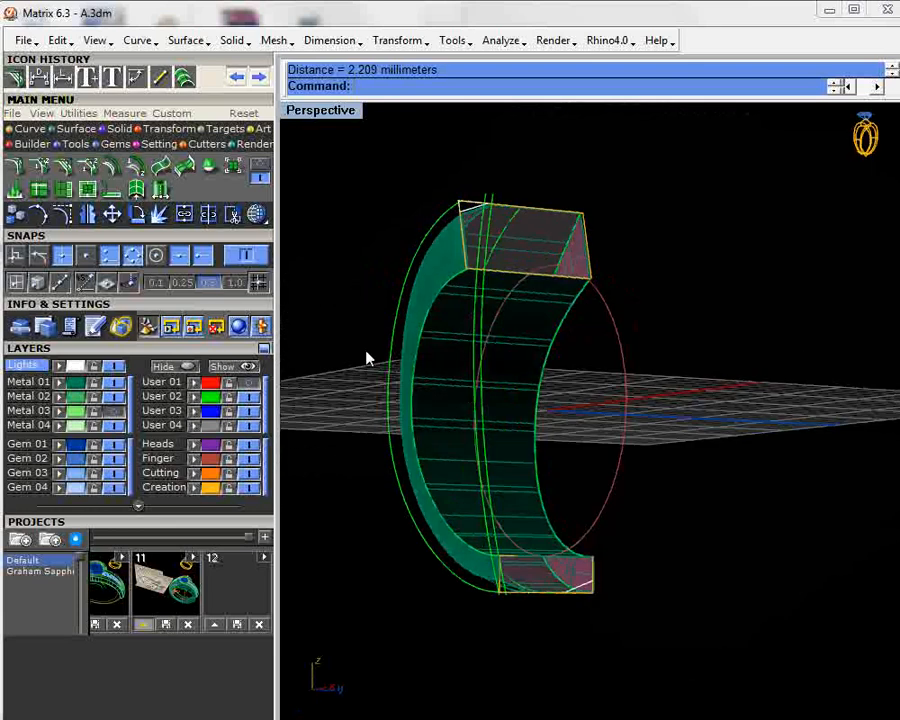
{"action": "scroll", "coordinate": [552, 611], "scroll_direction": "up", "scroll_amount": 8}
{"action": "right_click_drag", "start_coordinate": [476, 620], "coordinate": [627, 256]}
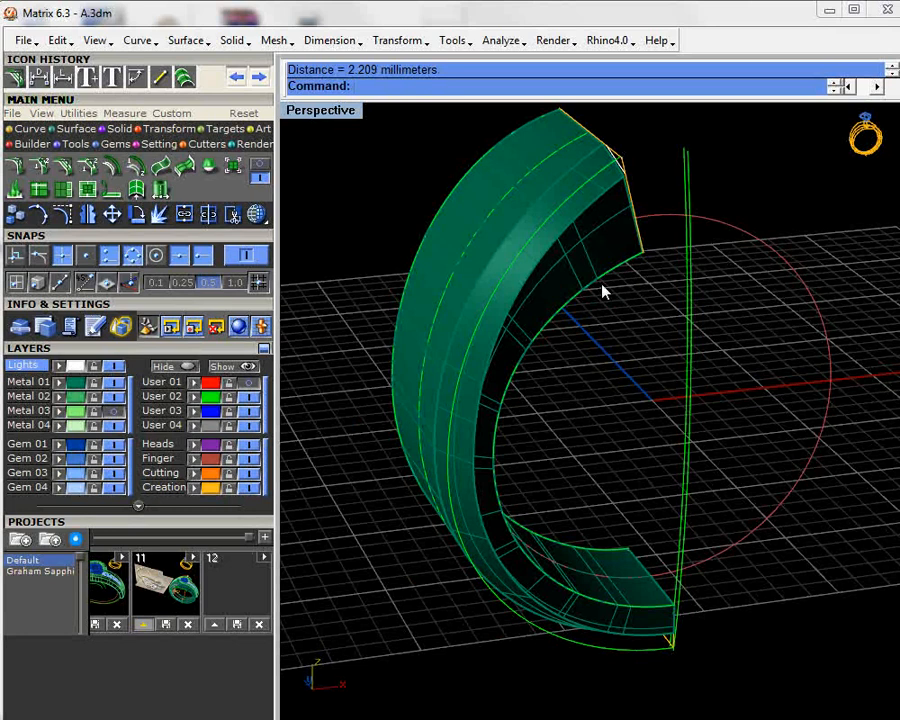
{"action": "right_click_drag", "start_coordinate": [603, 291], "coordinate": [502, 261]}
{"action": "right_click_drag", "start_coordinate": [607, 556], "coordinate": [698, 478]}
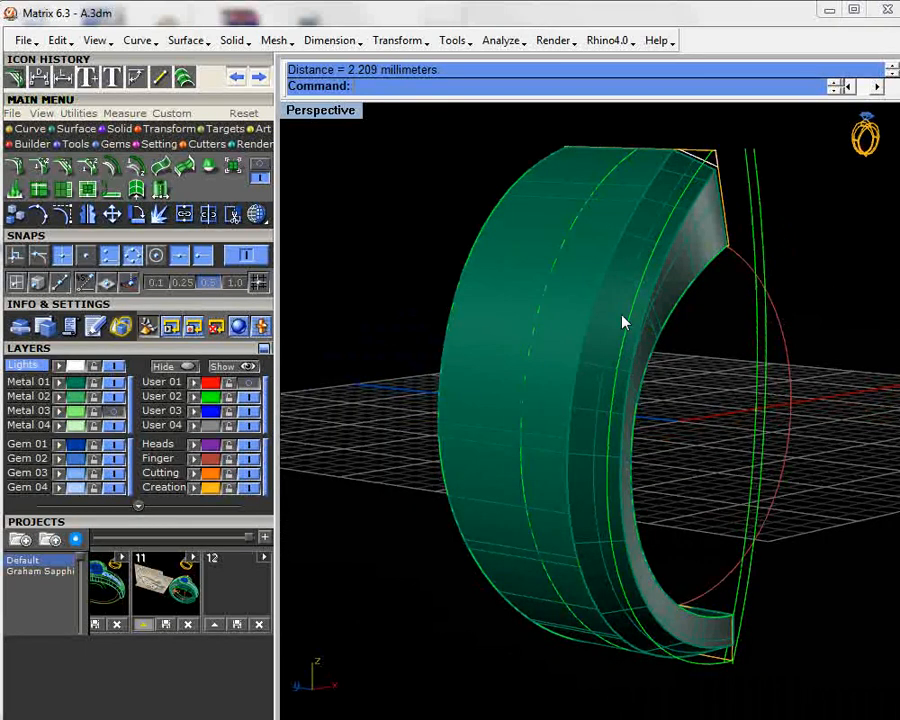
{"action": "right_click_drag", "start_coordinate": [622, 322], "coordinate": [612, 476]}
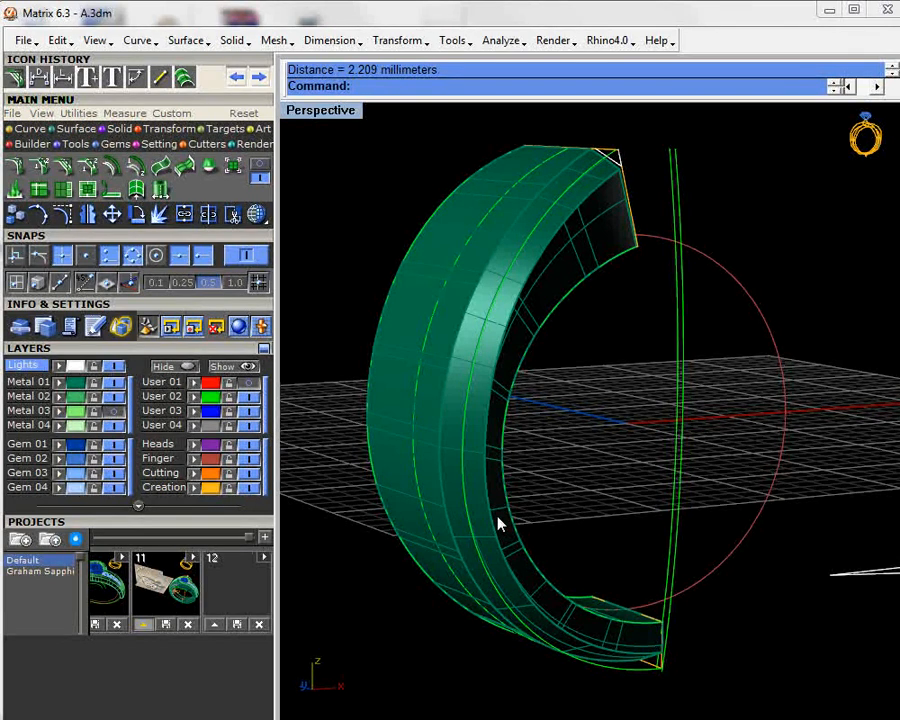
{"action": "left_click", "coordinate": [498, 522]}
{"action": "left_click", "coordinate": [543, 572]}
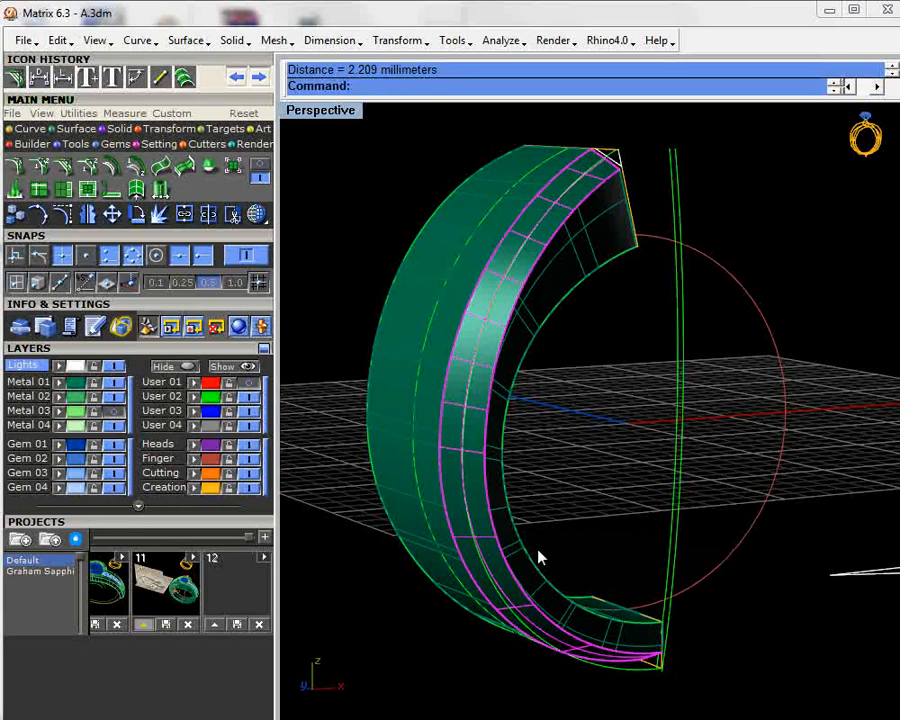
{"action": "key", "text": "Delete"}
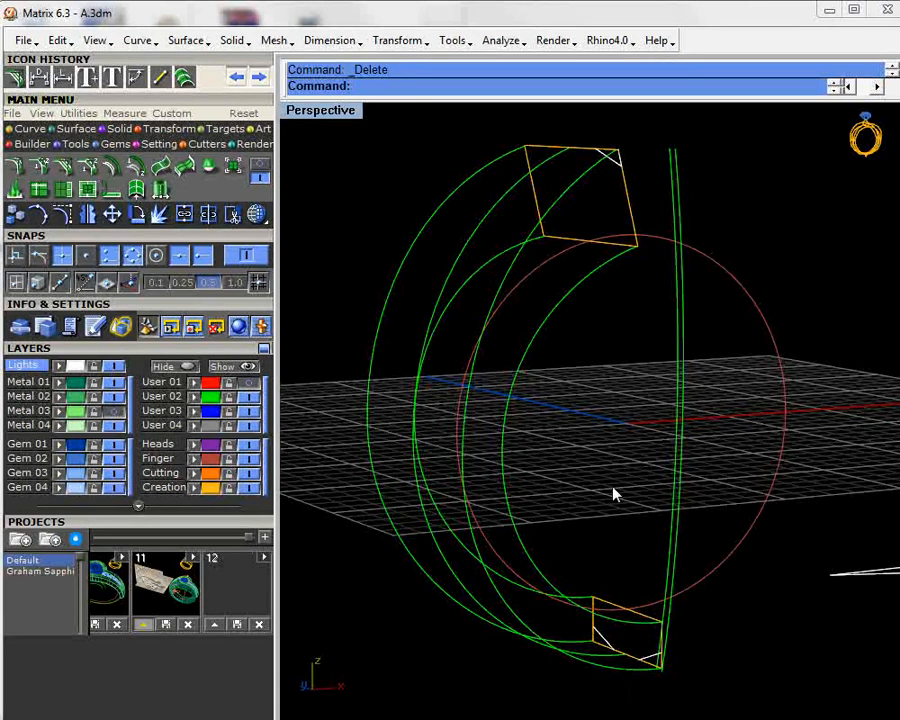
- Mirror the top frame's diagonal corner line to the opposite upper corner as a copy, and delete the extra curve at the original corner
{"action": "right_click_drag", "start_coordinate": [598, 311], "coordinate": [666, 305]}
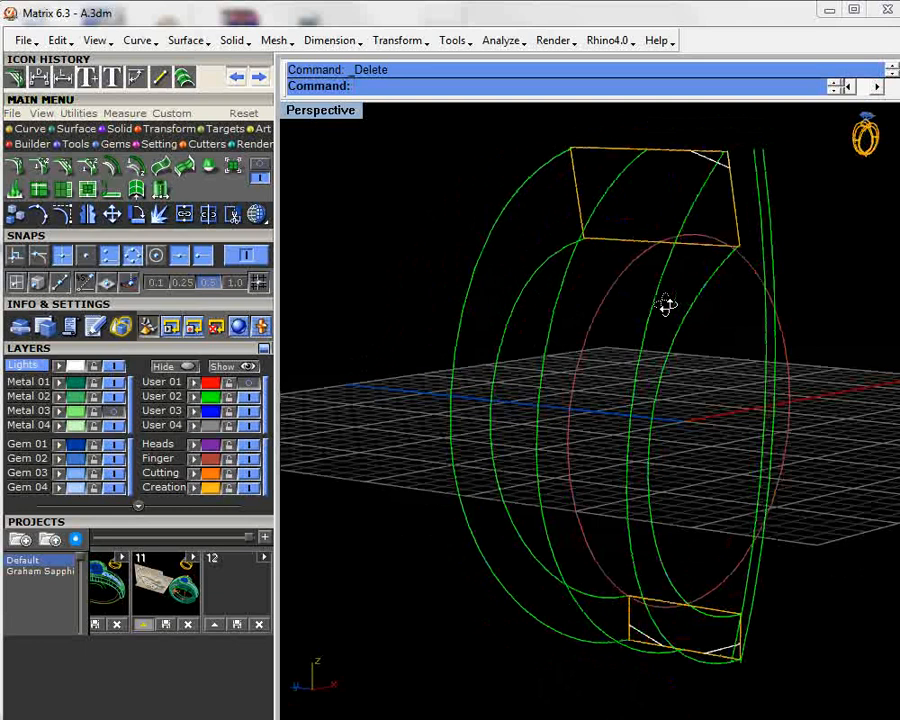
{"action": "right_click_drag", "start_coordinate": [666, 305], "coordinate": [651, 342]}
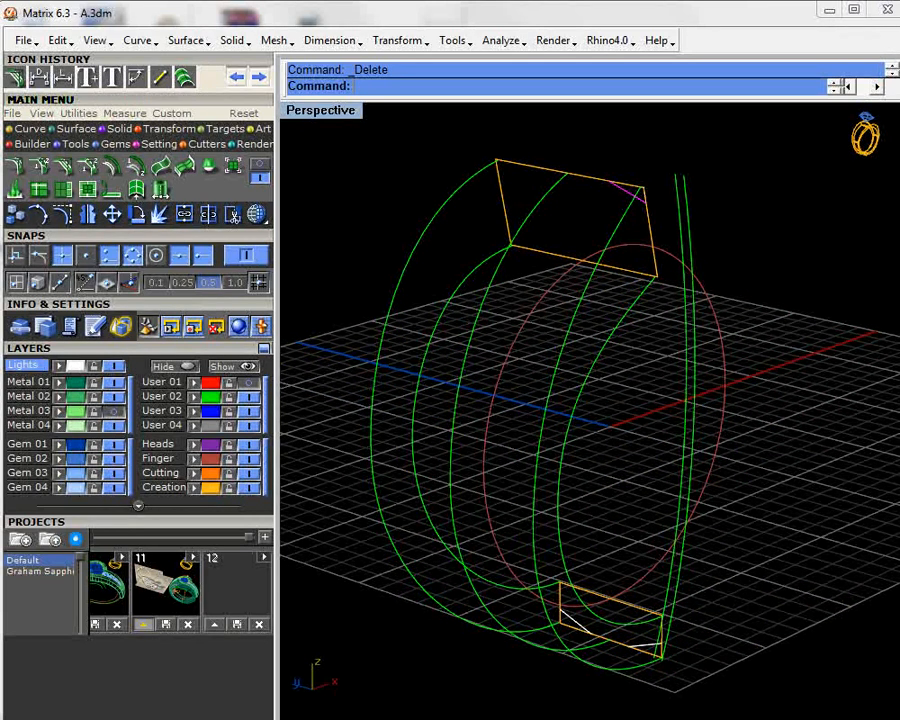
{"action": "left_click", "coordinate": [631, 190]}
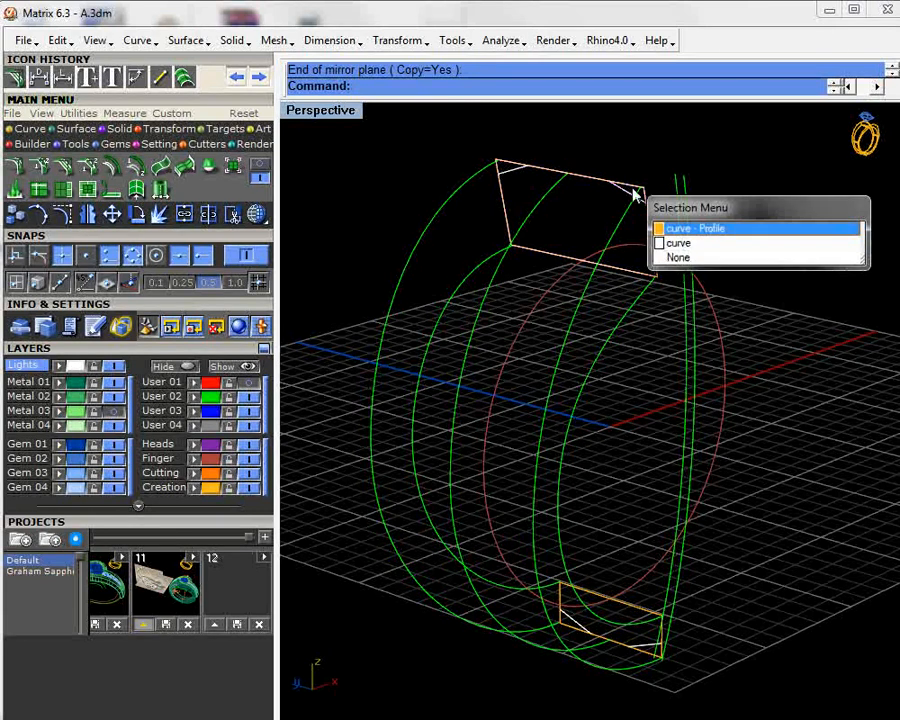
{"action": "left_click", "coordinate": [681, 245]}
{"action": "key", "text": "Delete"}
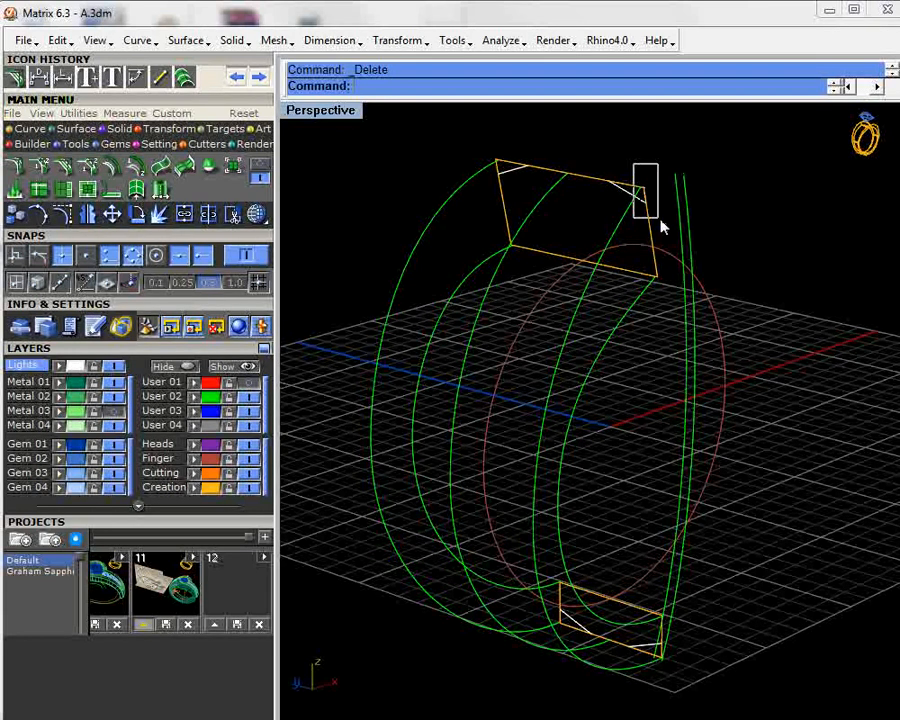
- Trim both upper corners off the top frame along the diagonal lines and join the pieces into one closed curve
{"action": "scroll", "coordinate": [595, 192], "scroll_direction": "up", "scroll_amount": 3}
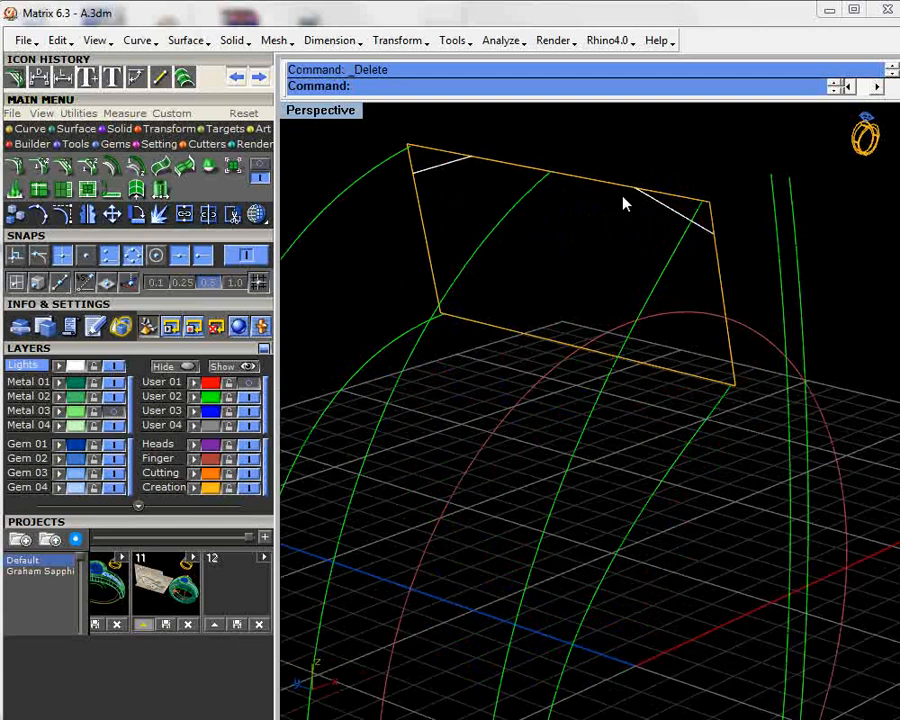
{"action": "left_click", "coordinate": [606, 190]}
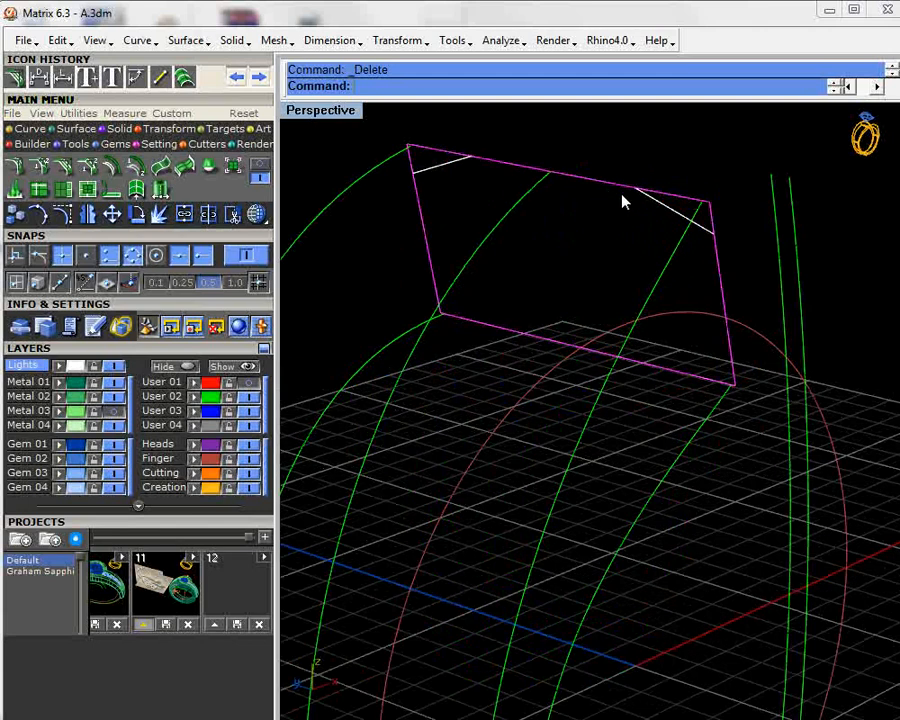
{"action": "left_click", "coordinate": [234, 213]}
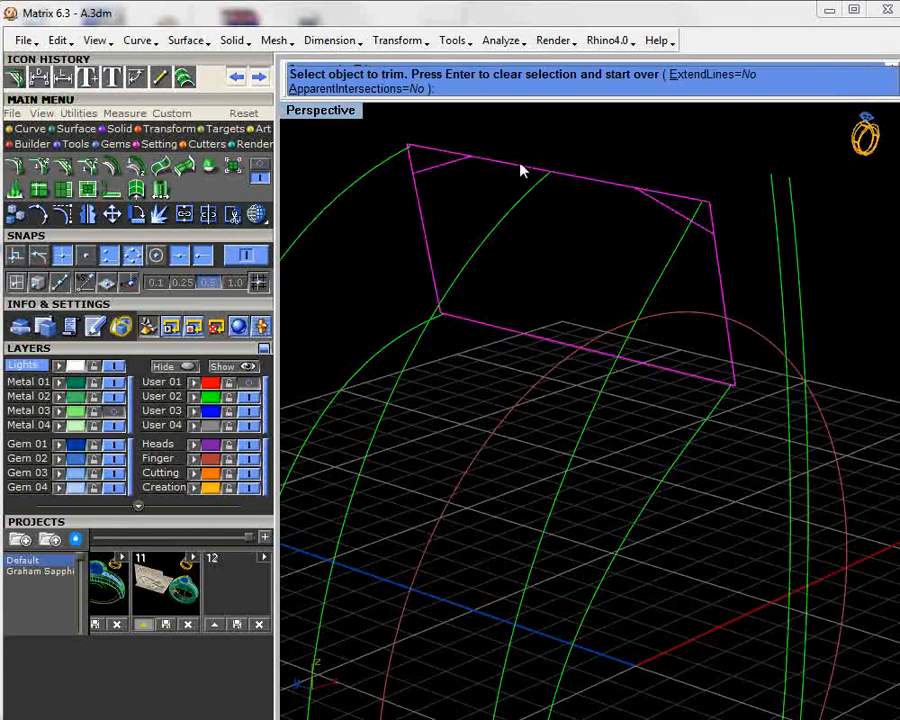
{"action": "left_click", "coordinate": [448, 157]}
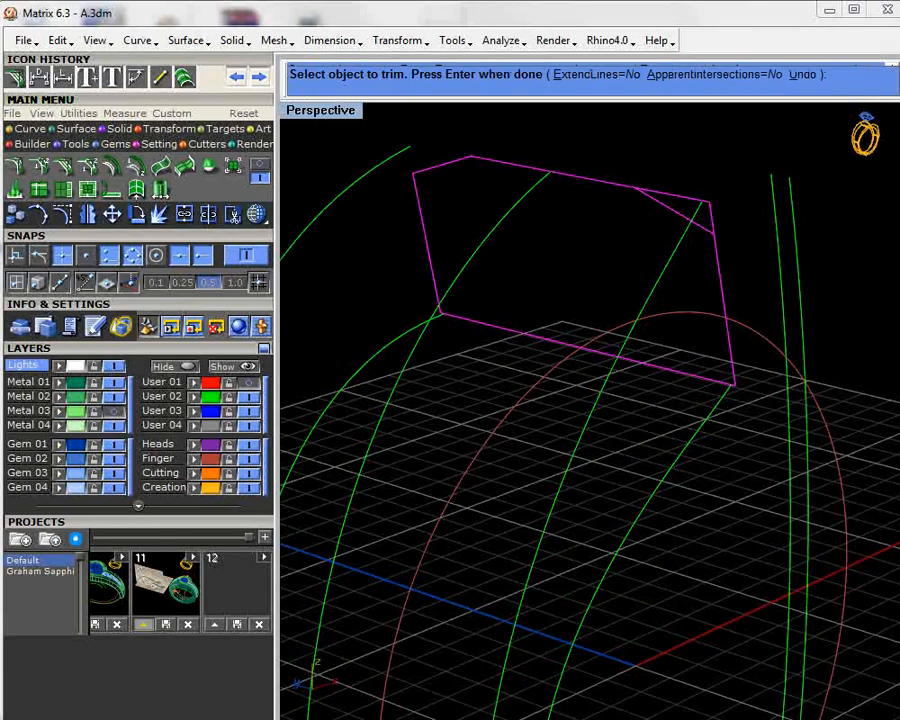
{"action": "left_click", "coordinate": [679, 201]}
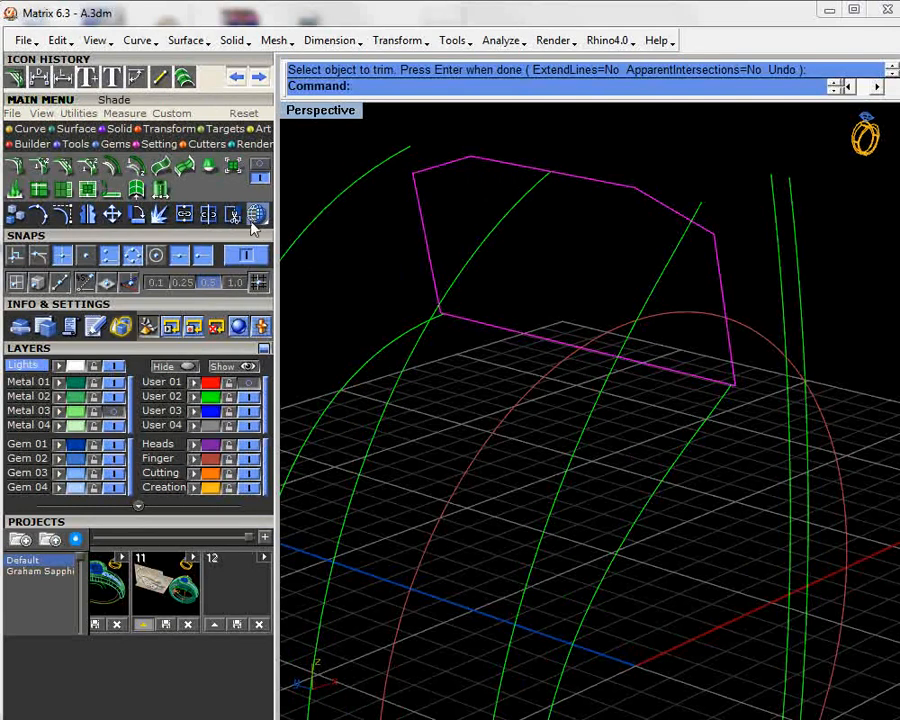
{"action": "left_click", "coordinate": [184, 212]}
{"action": "left_click", "coordinate": [579, 177]}
- Trim both lower corners off the bottom frame along its diagonal lines and join the remaining segments into one closed curve
{"action": "scroll", "coordinate": [546, 222], "scroll_direction": "down", "scroll_amount": 10}
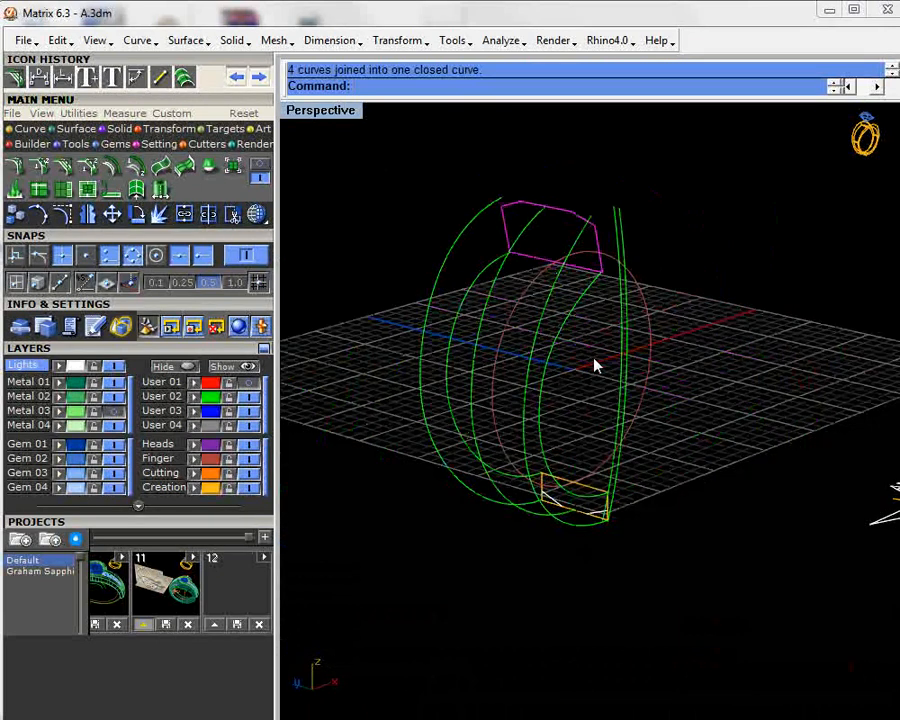
{"action": "right_click_drag", "start_coordinate": [586, 480], "coordinate": [546, 438], "text": "shift"}
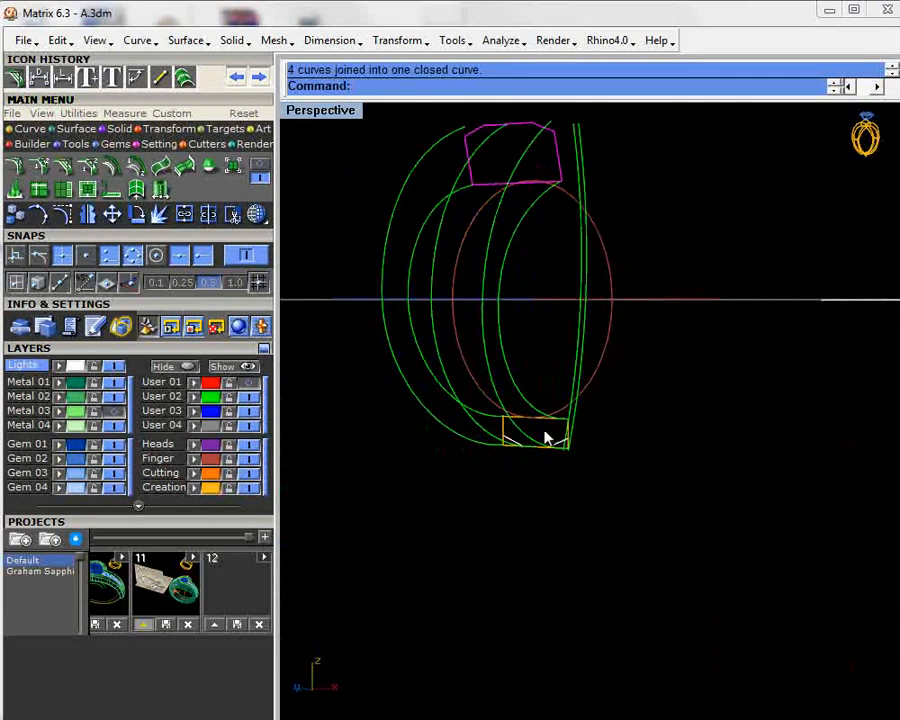
{"action": "scroll", "coordinate": [546, 437], "scroll_direction": "up", "scroll_amount": 5}
{"action": "right_click_drag", "start_coordinate": [587, 478], "coordinate": [603, 538]}
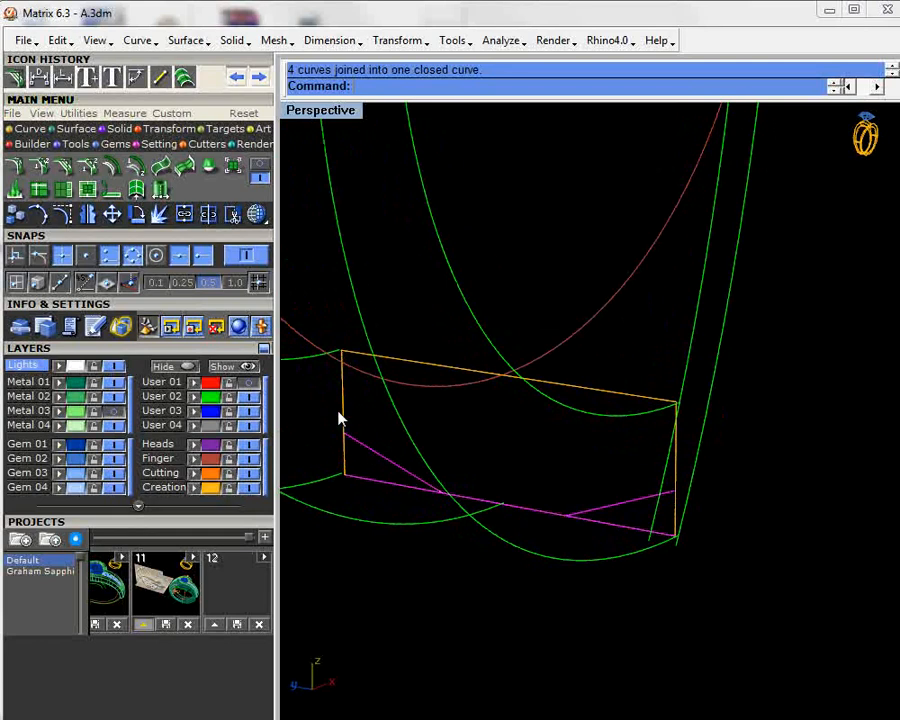
{"action": "left_click", "coordinate": [675, 460], "text": "shift"}
{"action": "left_click", "coordinate": [643, 399], "text": "shift"}
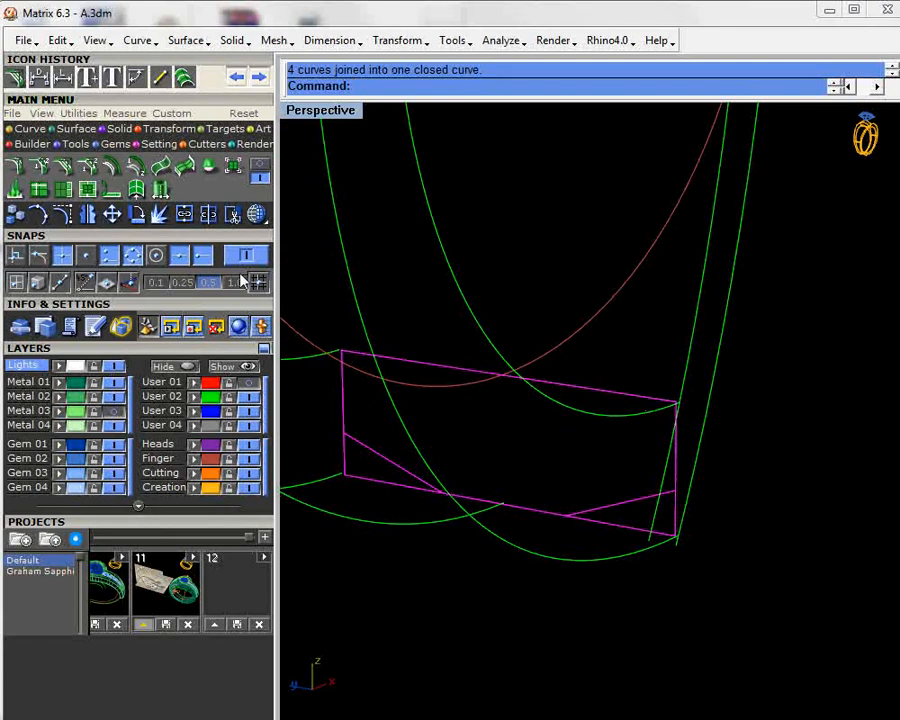
{"action": "left_click", "coordinate": [232, 214]}
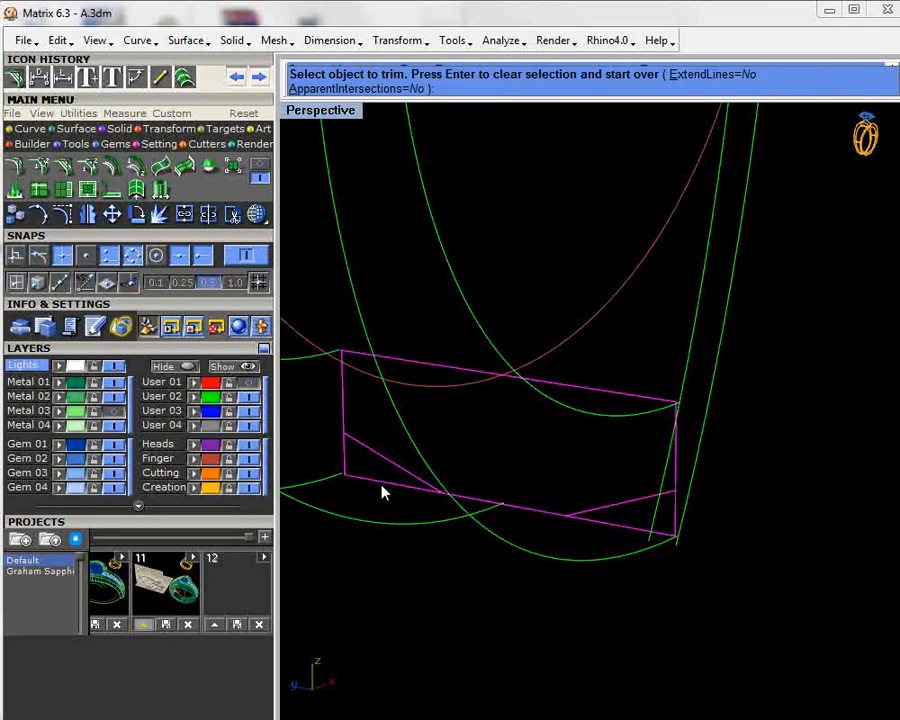
{"action": "left_click", "coordinate": [382, 492]}
{"action": "left_click", "coordinate": [605, 524]}
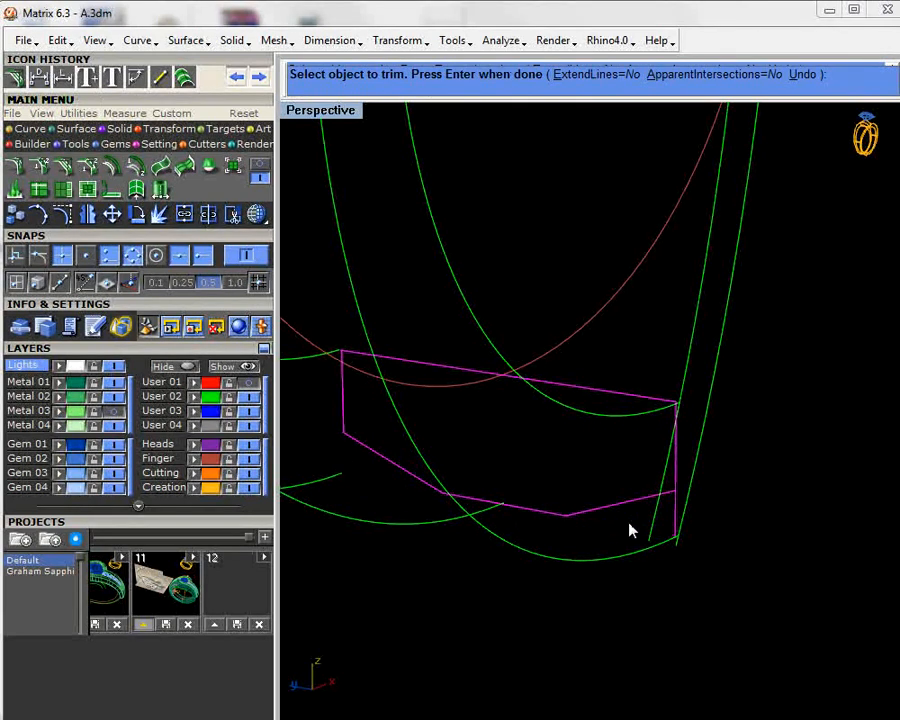
{"action": "key", "text": "Return"}
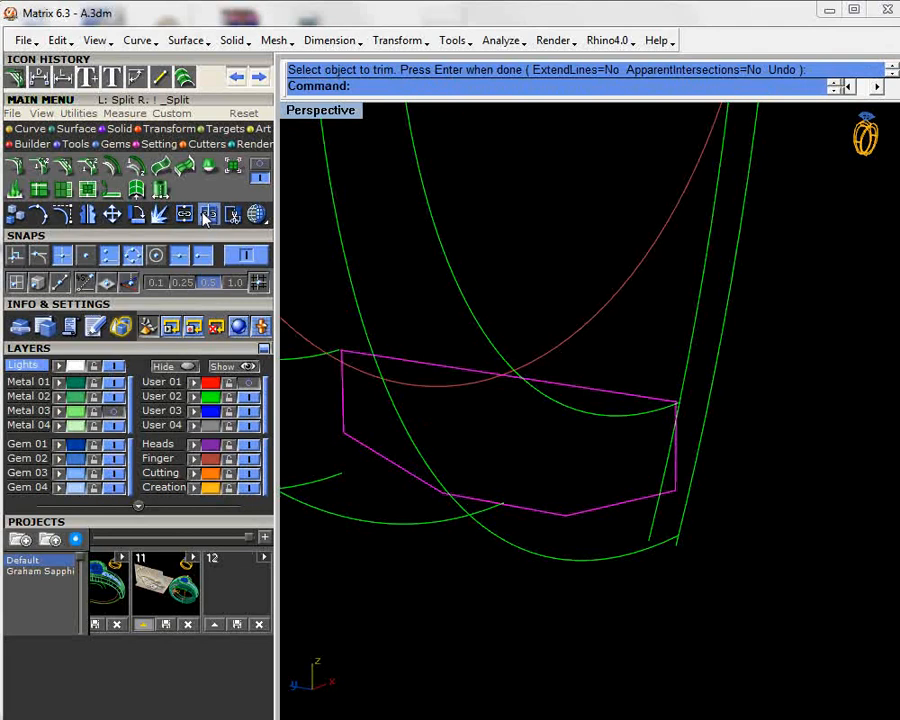
{"action": "left_click", "coordinate": [186, 215]}
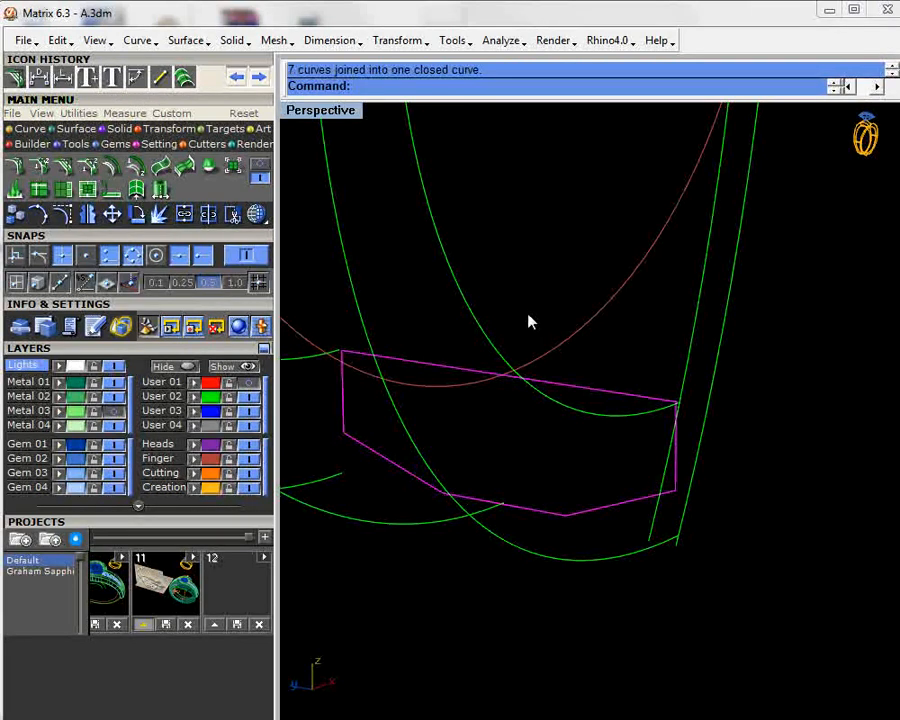
- Hide the two near-vertical curves beside the ring's right side
{"action": "right_click_drag", "start_coordinate": [531, 321], "coordinate": [430, 338]}
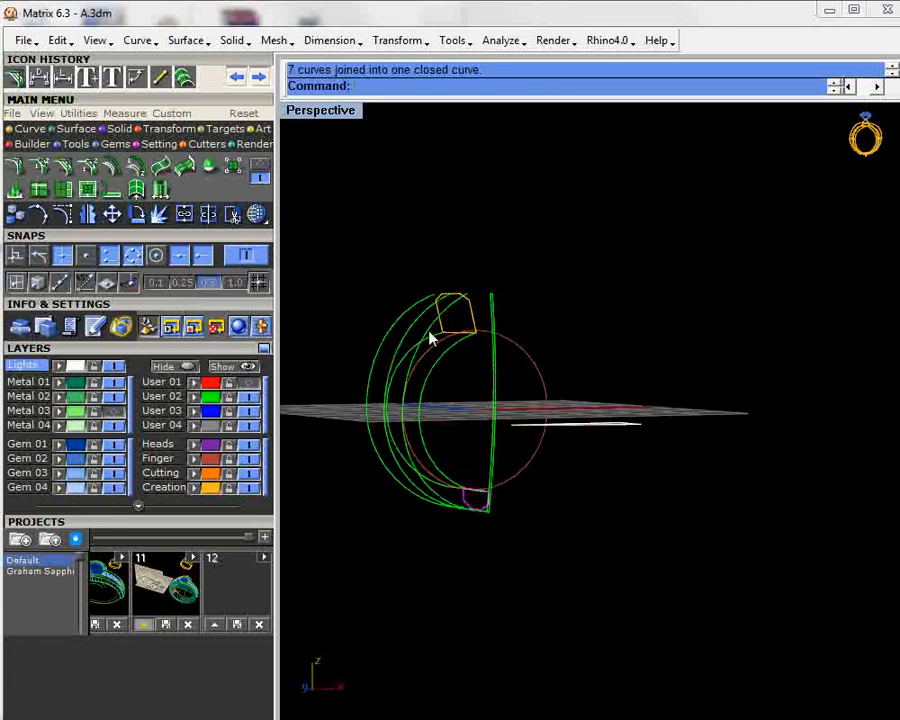
{"action": "right_click_drag", "start_coordinate": [468, 305], "coordinate": [472, 351]}
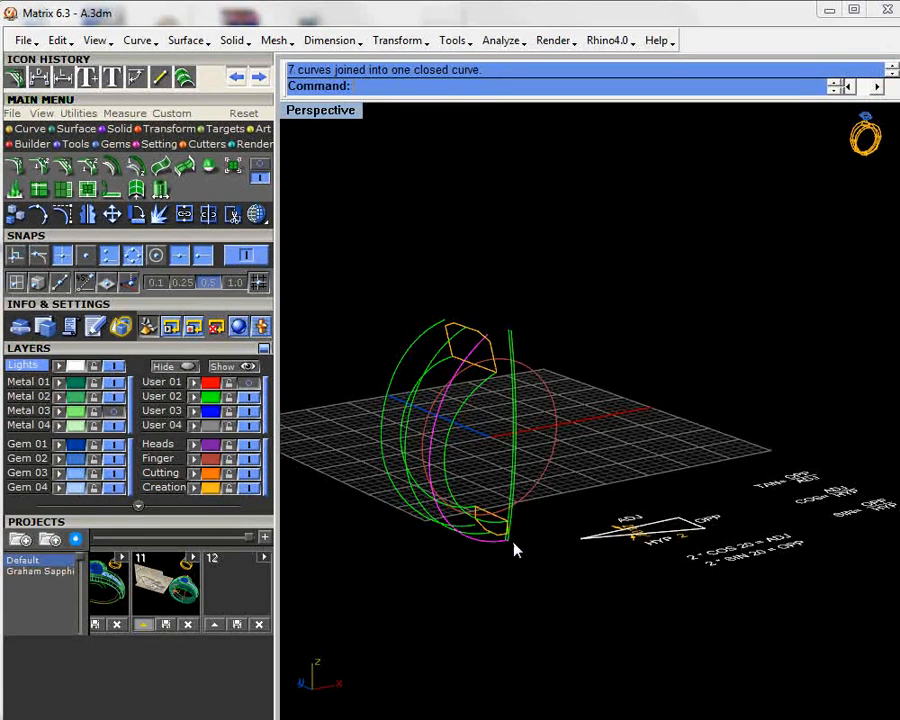
{"action": "right_click_drag", "start_coordinate": [514, 543], "coordinate": [563, 433]}
{"action": "left_click_drag", "start_coordinate": [565, 337], "coordinate": [545, 343]}
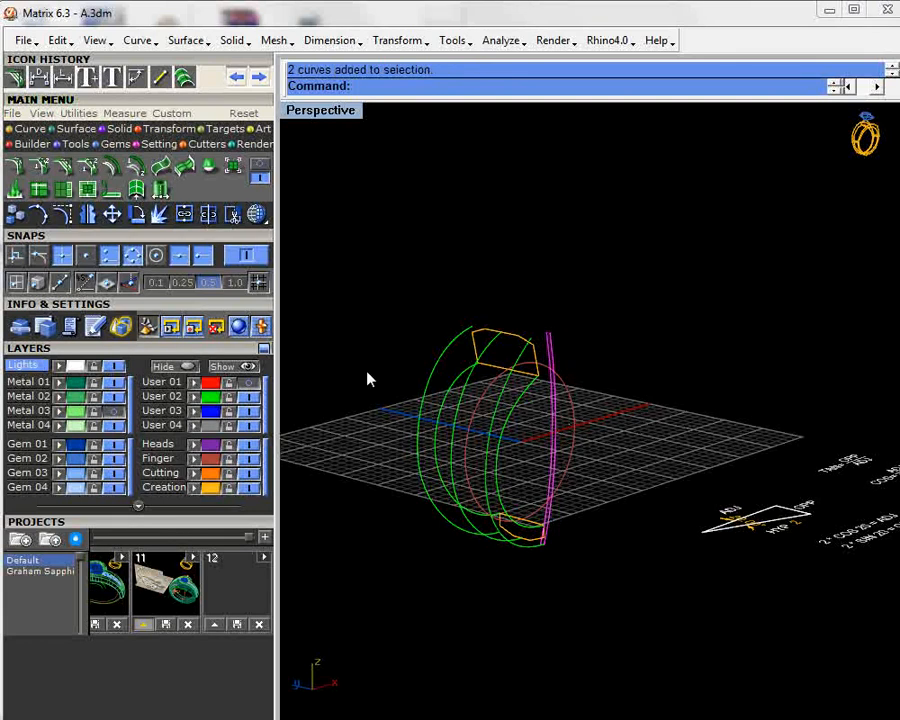
{"action": "left_click", "coordinate": [193, 368]}
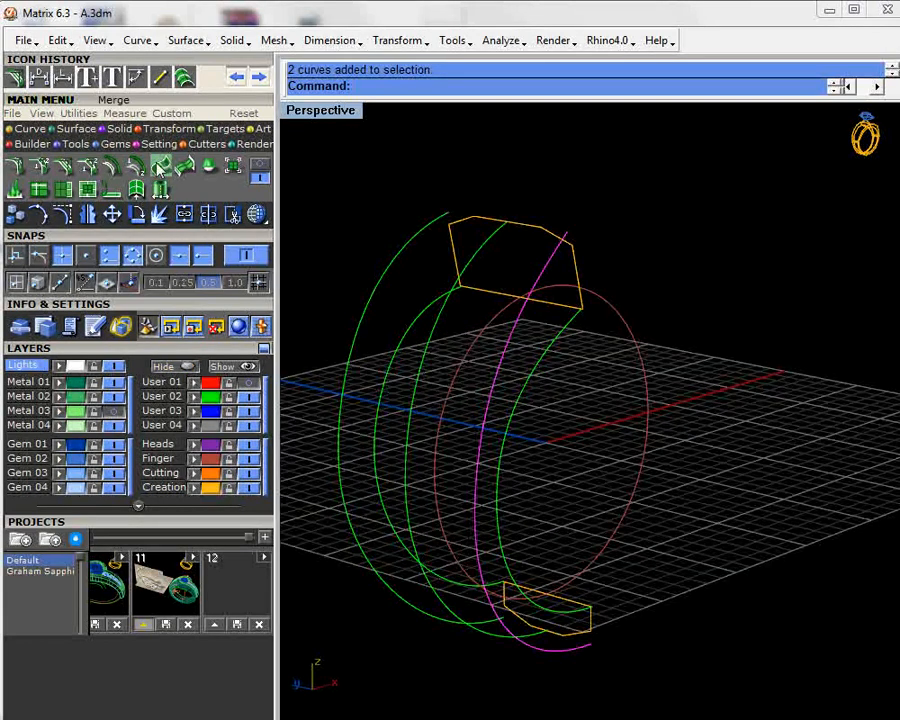
- Orient a 3D-scaled copy of the right outer rail by its endpoints onto the outer bevel corners of both frames
{"action": "left_click", "coordinate": [114, 145]}
{"action": "left_click", "coordinate": [111, 190]}
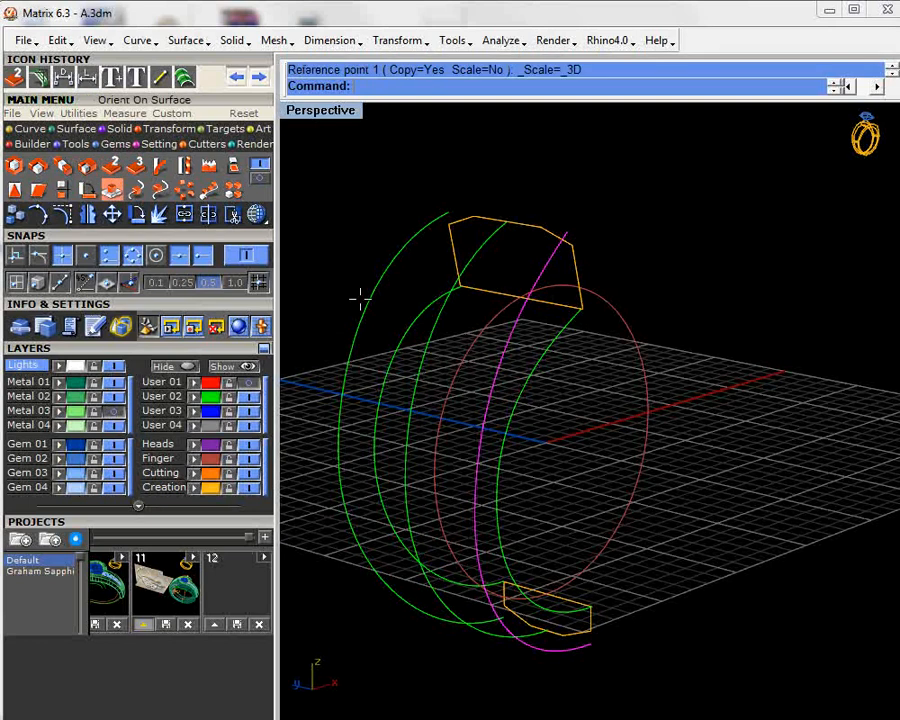
{"action": "left_click", "coordinate": [566, 233]}
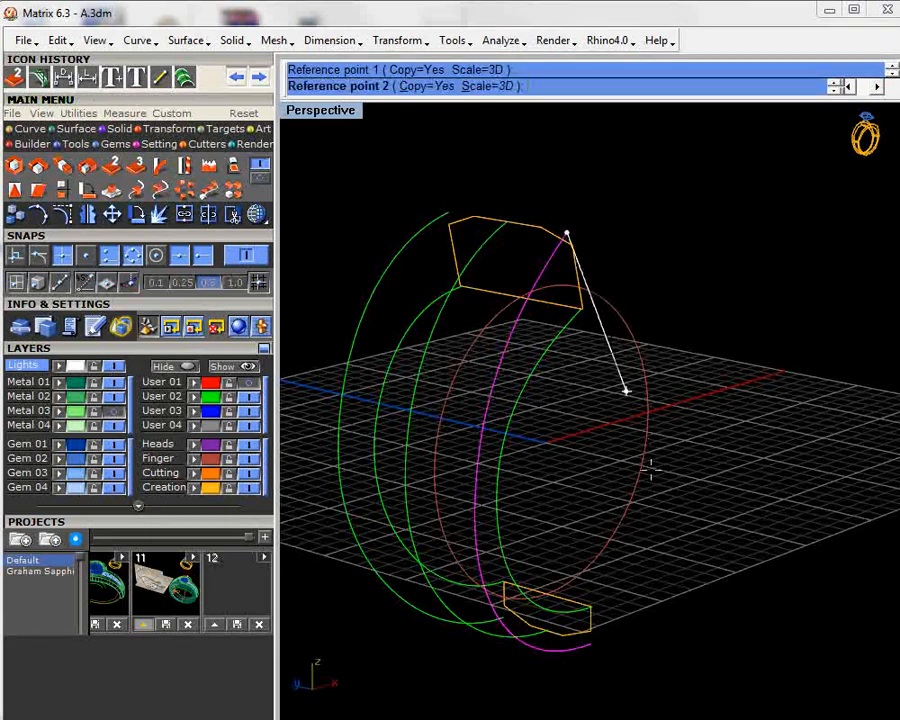
{"action": "left_click", "coordinate": [591, 644]}
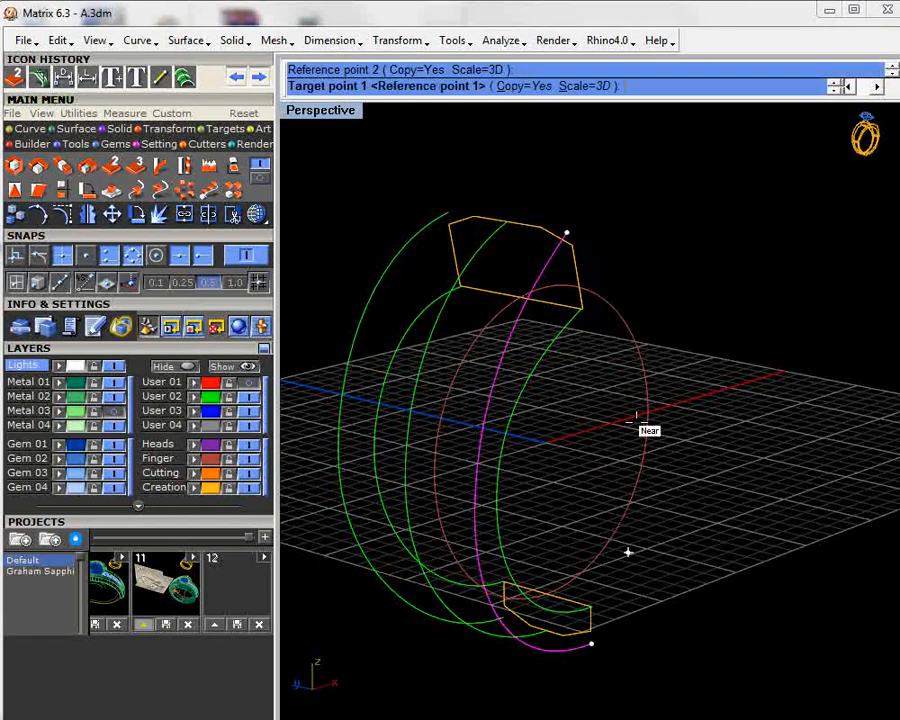
{"action": "left_click", "coordinate": [572, 243]}
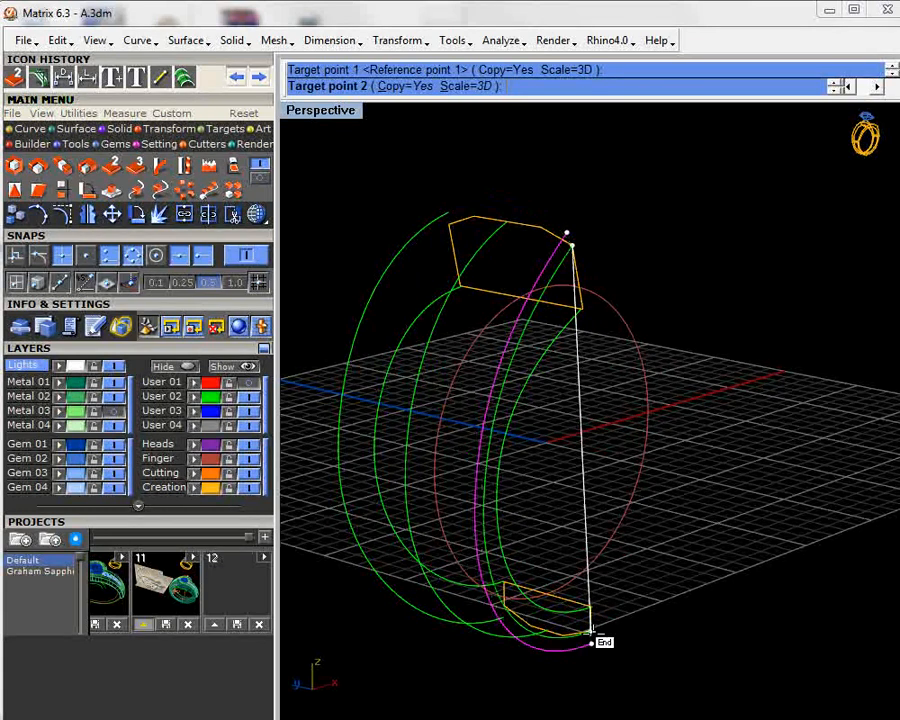
{"action": "scroll", "coordinate": [592, 634], "scroll_direction": "up", "scroll_amount": 3}
{"action": "left_click", "coordinate": [587, 629]}
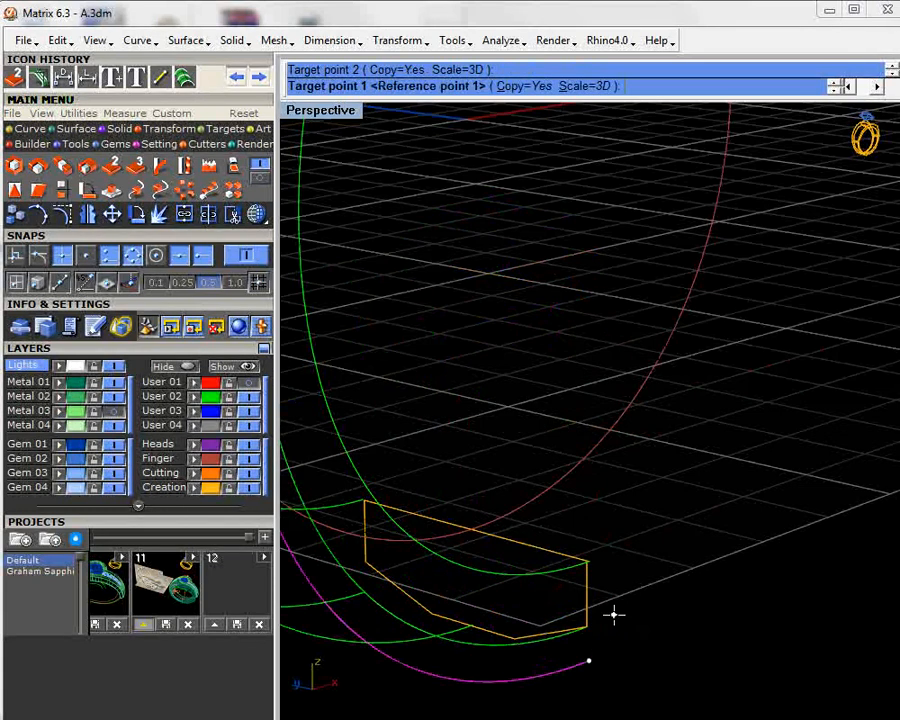
- Place another 3D-scaled copy of the right rail on the left bevel corners of both frames, and hide the two original outer rails
{"action": "right_click_drag", "start_coordinate": [614, 615], "coordinate": [690, 545]}
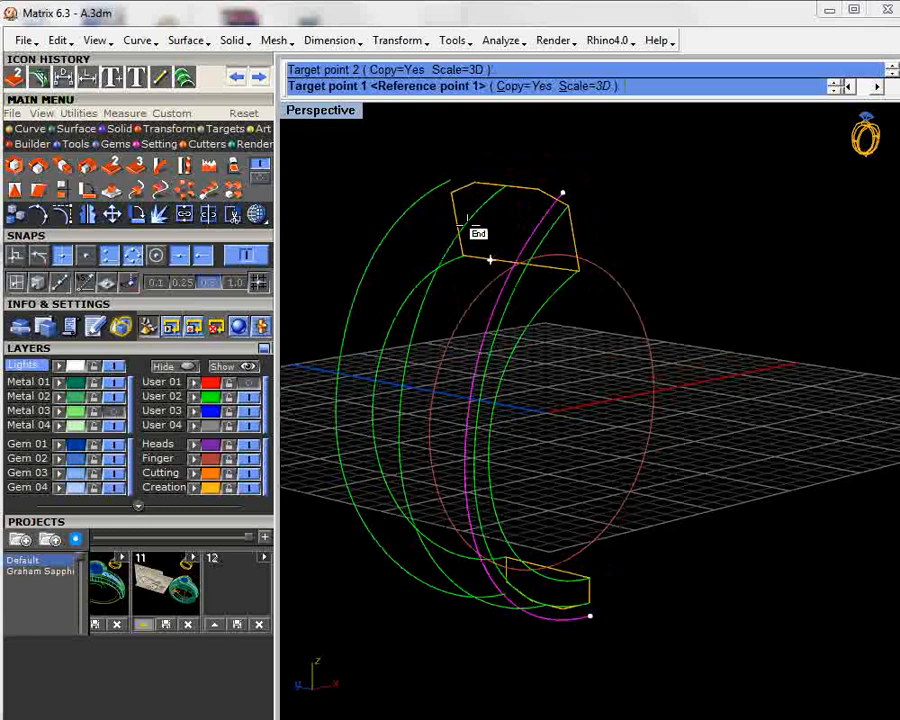
{"action": "left_click", "coordinate": [453, 192]}
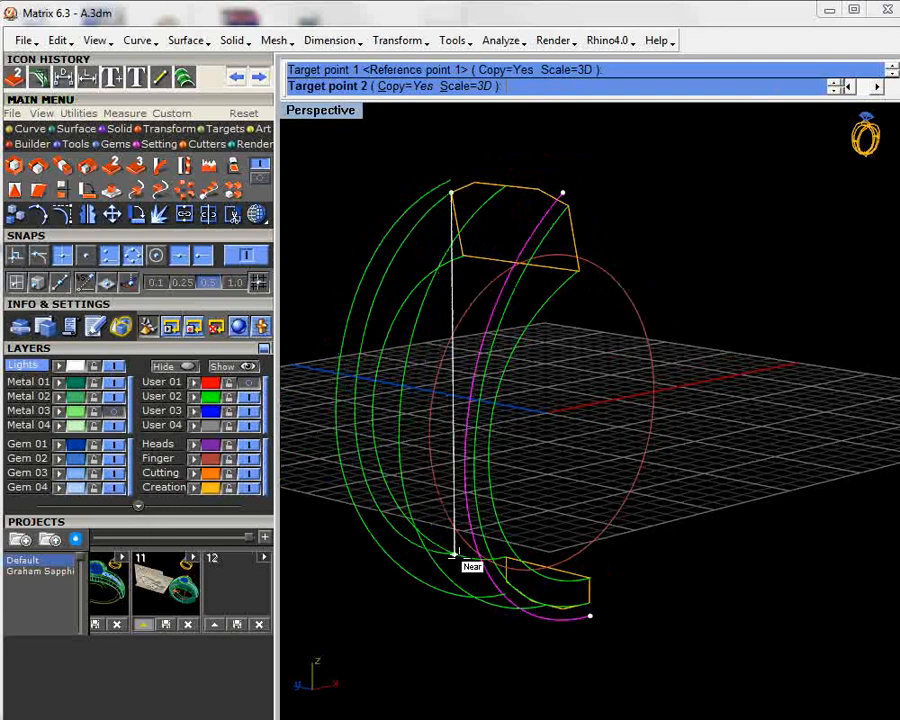
{"action": "right_click_drag", "start_coordinate": [455, 553], "coordinate": [526, 576]}
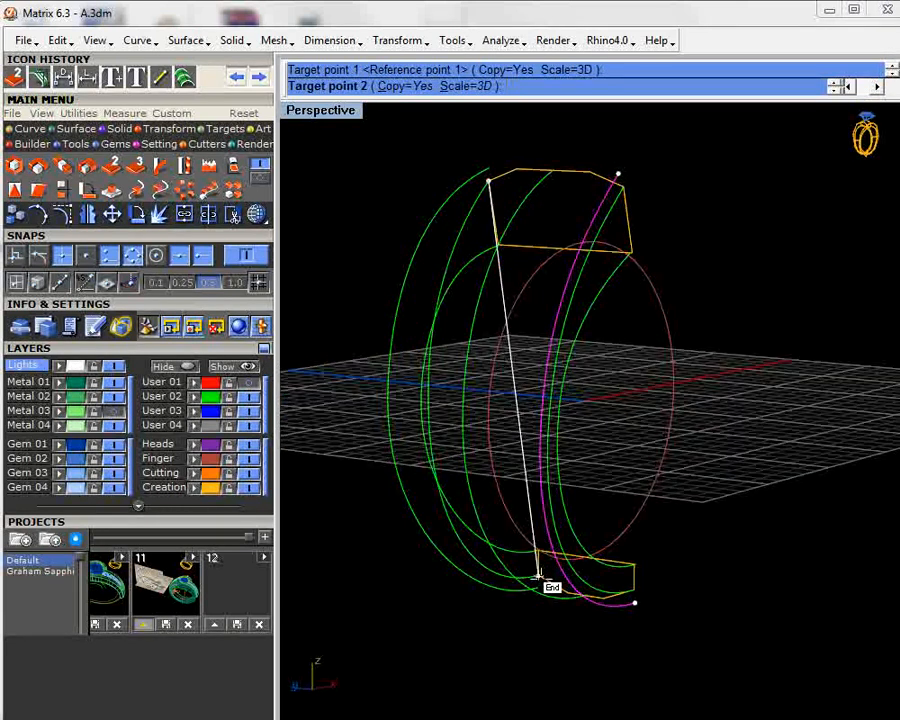
{"action": "left_click", "coordinate": [636, 547]}
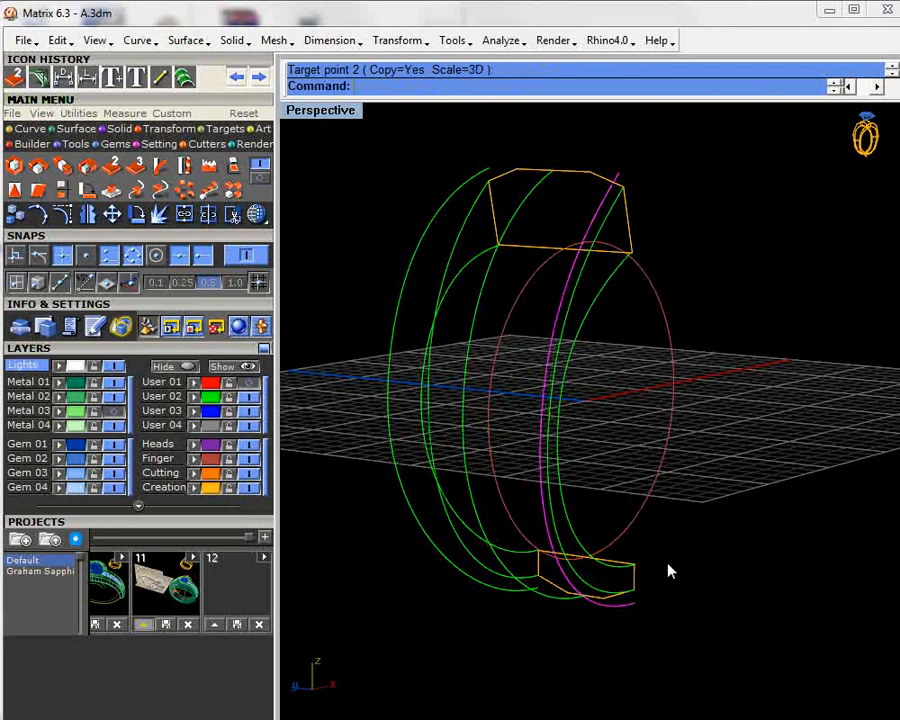
{"action": "left_click", "coordinate": [492, 595]}
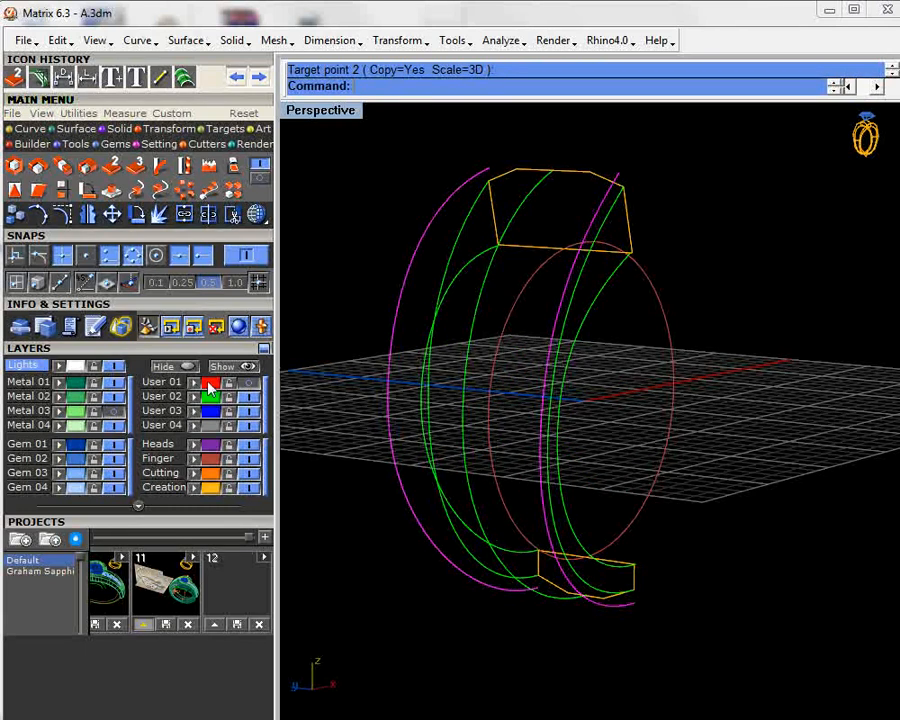
{"action": "key", "text": "Delete"}
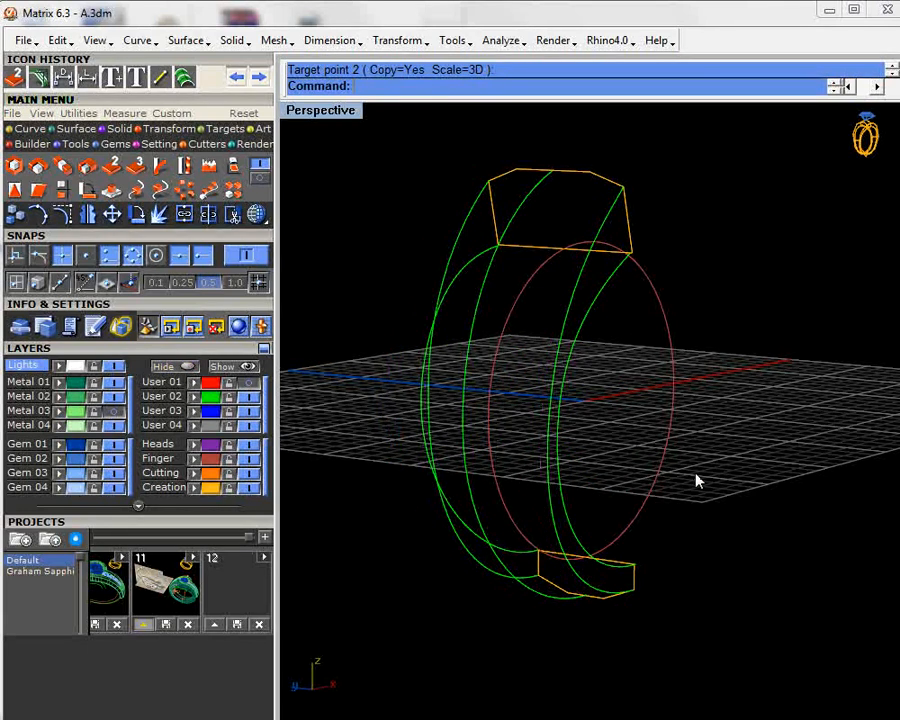
- Show the hidden curves and delete the oriented rail copy on the left bevel corners
{"action": "right_click_drag", "start_coordinate": [692, 476], "coordinate": [765, 340]}
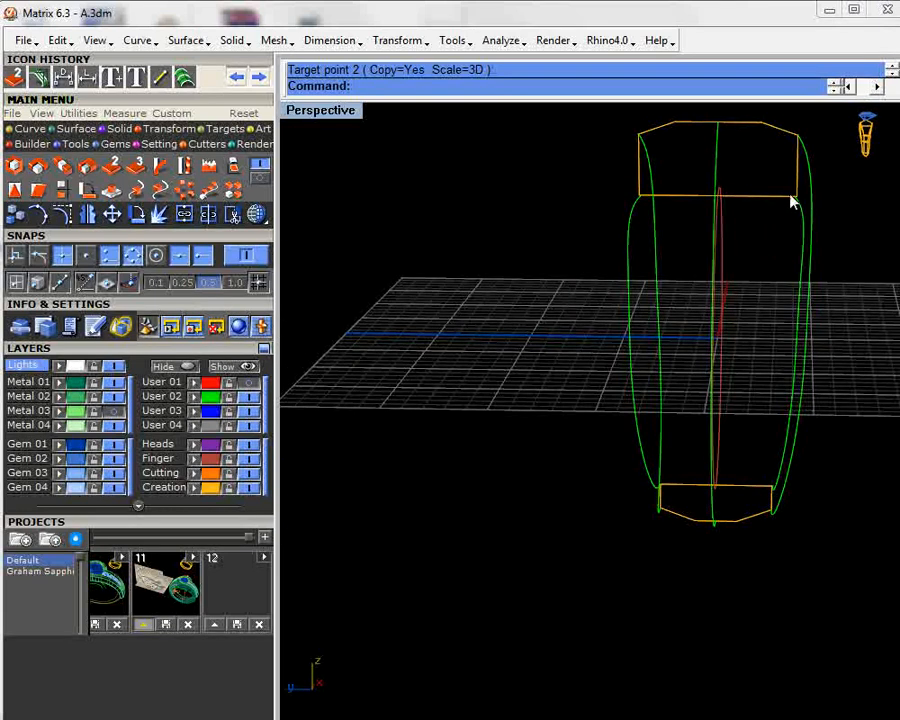
{"action": "left_click", "coordinate": [650, 170]}
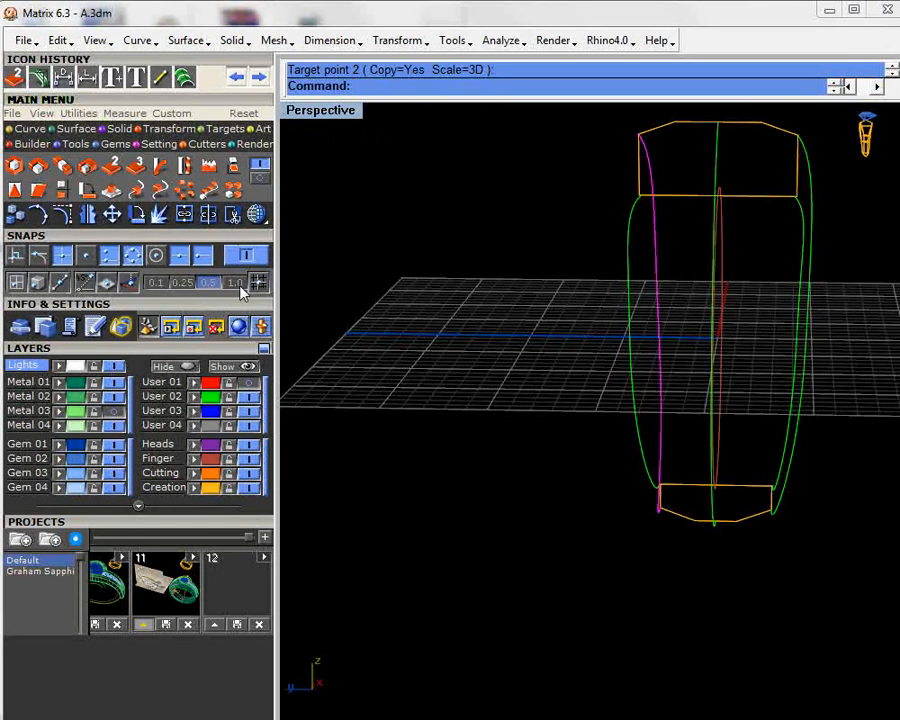
{"action": "left_click", "coordinate": [232, 366]}
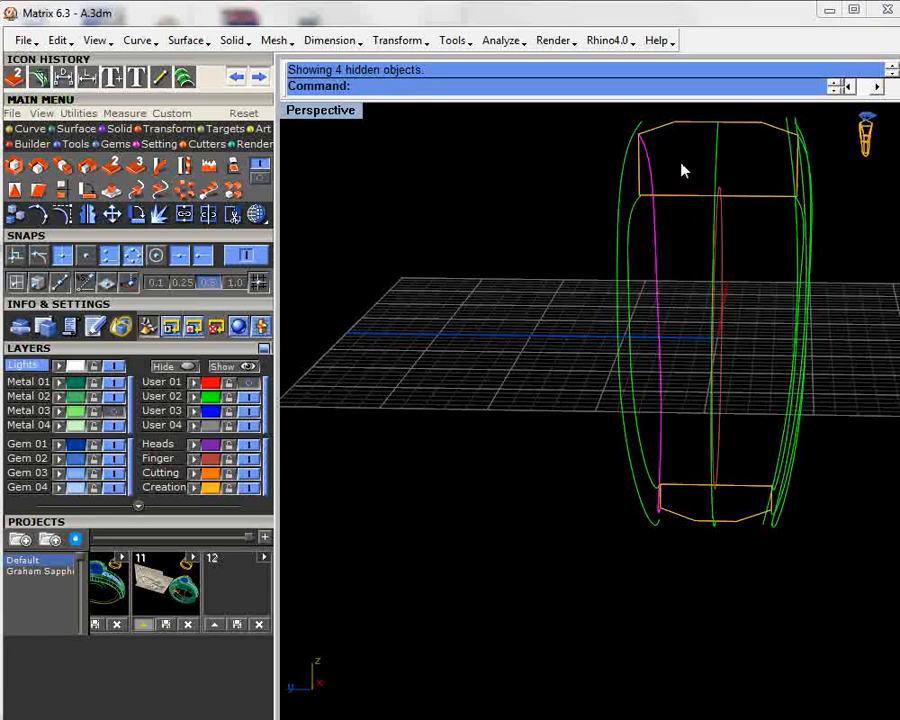
{"action": "left_click", "coordinate": [659, 174]}
{"action": "left_click", "coordinate": [650, 170]}
{"action": "key", "text": "Delete"}
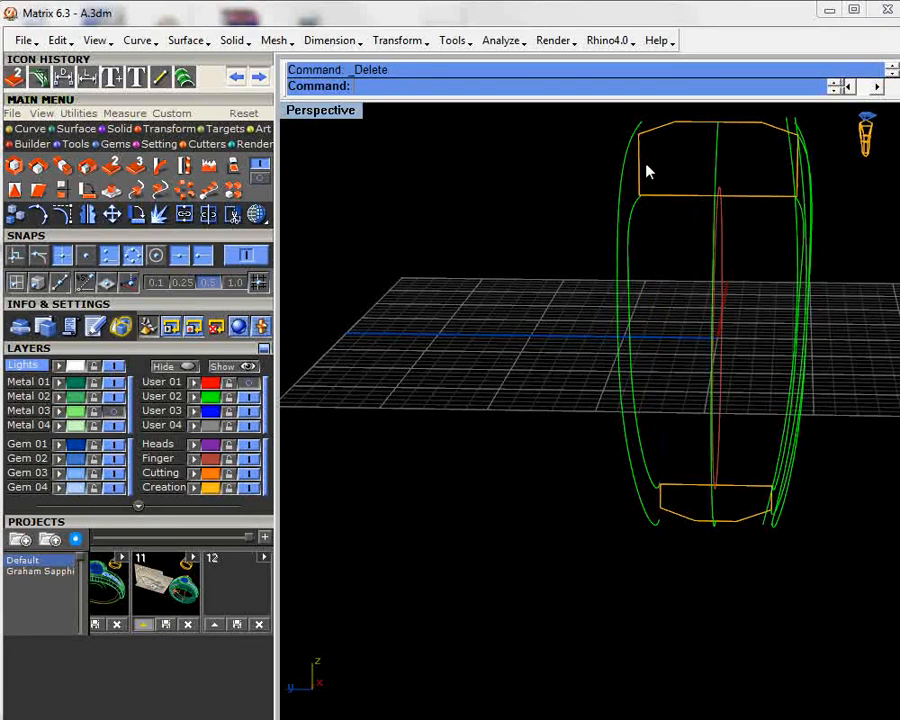
- Orient a 3D-scaled copy of the left outer rail by its endpoints onto the left bevel corners of both frames
{"action": "left_click", "coordinate": [624, 170]}
{"action": "left_click", "coordinate": [113, 166]}
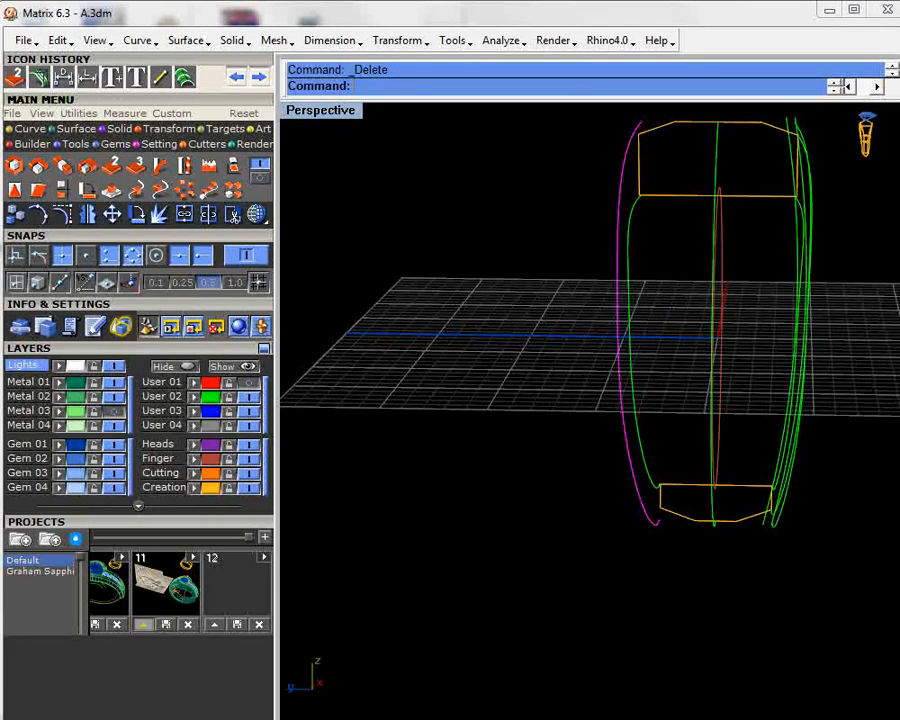
{"action": "left_click", "coordinate": [640, 123]}
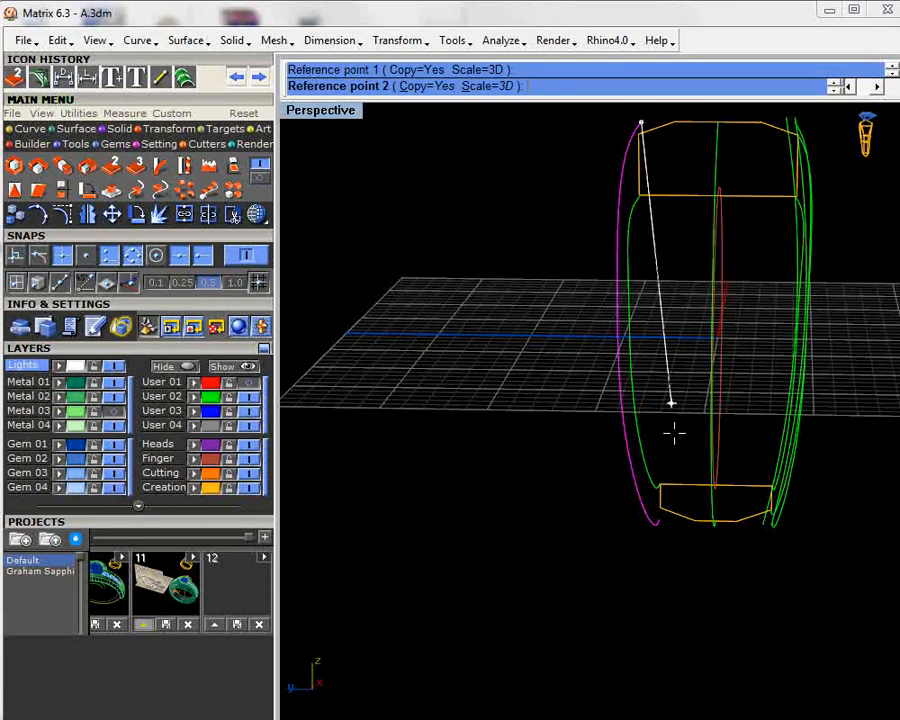
{"action": "left_click", "coordinate": [658, 519]}
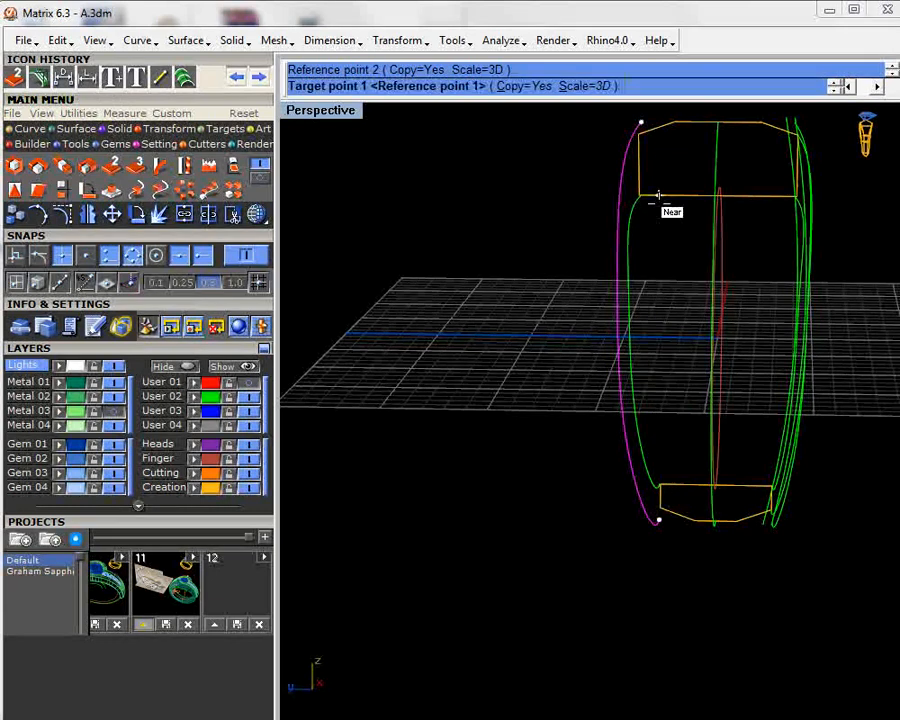
{"action": "left_click", "coordinate": [640, 124]}
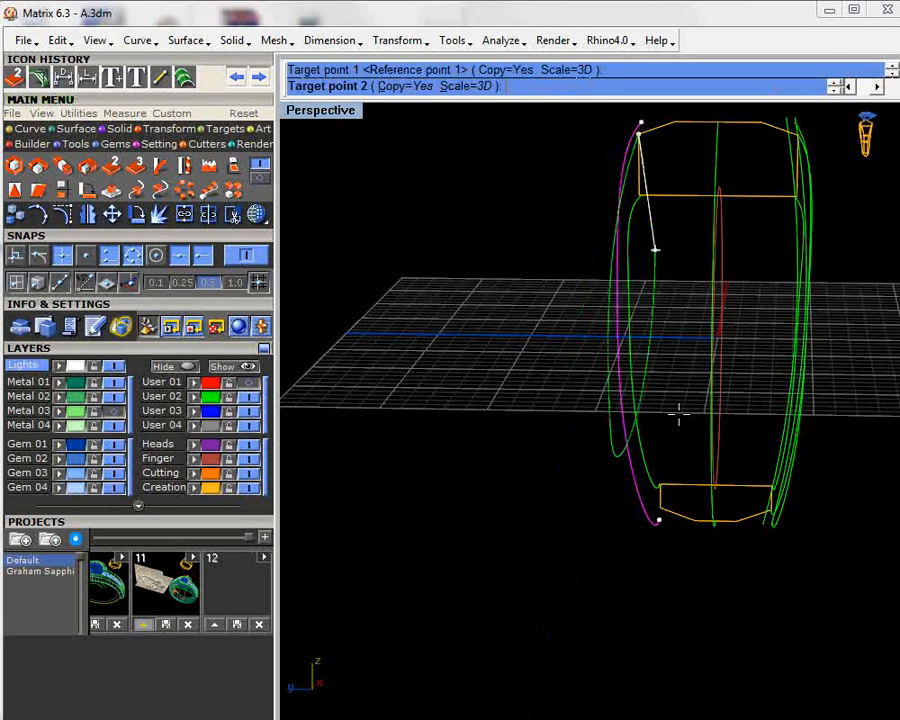
{"action": "left_click", "coordinate": [659, 517]}
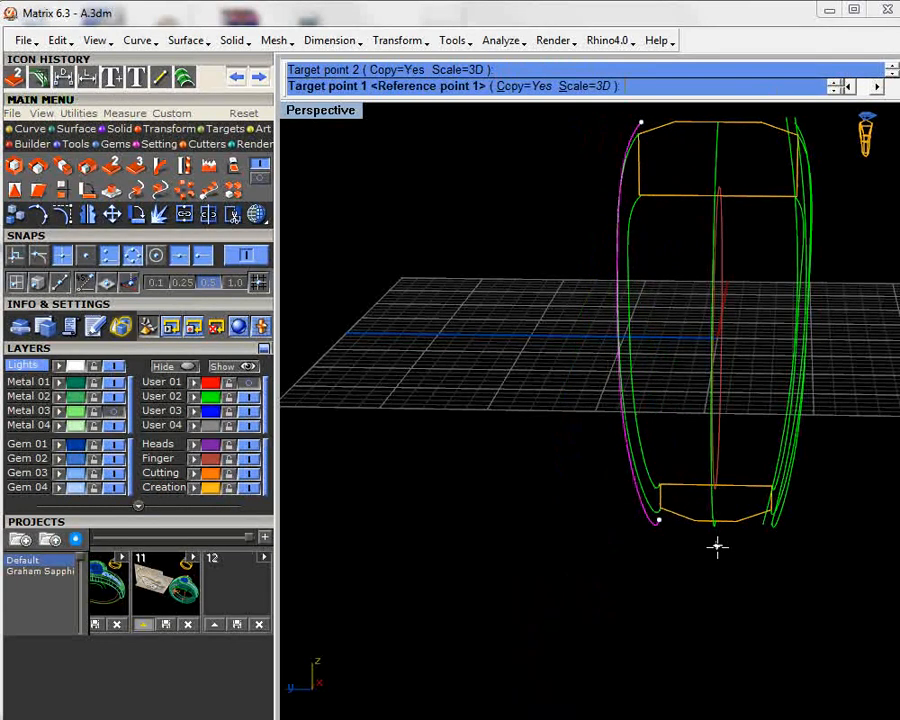
{"action": "right_click_drag", "start_coordinate": [717, 546], "coordinate": [628, 566]}
{"action": "right_click", "coordinate": [625, 442]}
{"action": "right_click", "coordinate": [607, 270]}
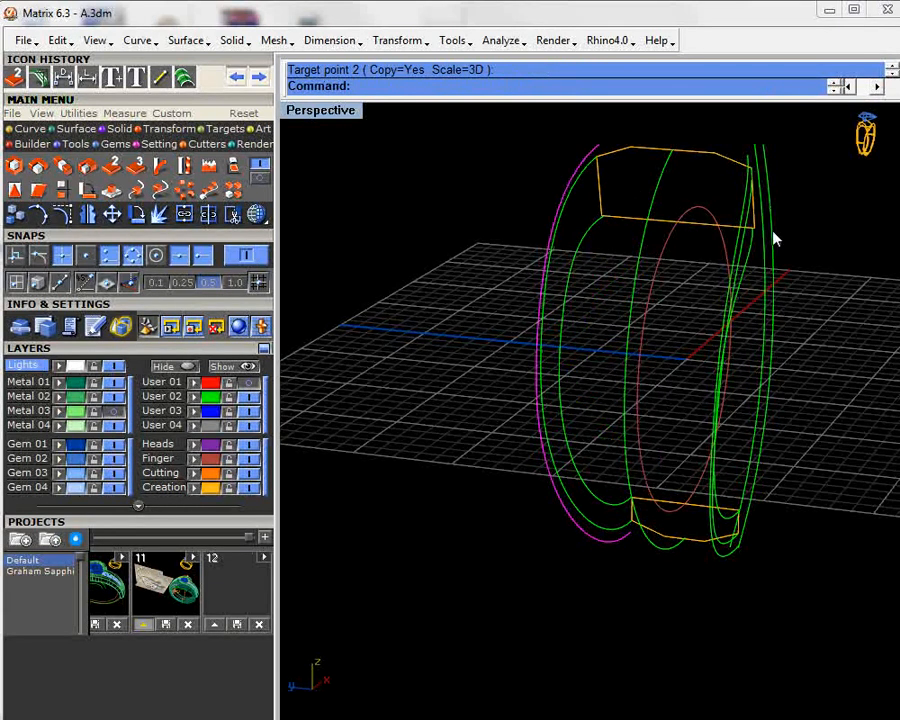
- Hide the two original outer rails together with the two extra near-vertical curves beside the ring's right side
{"action": "right_click_drag", "start_coordinate": [773, 232], "coordinate": [749, 228]}
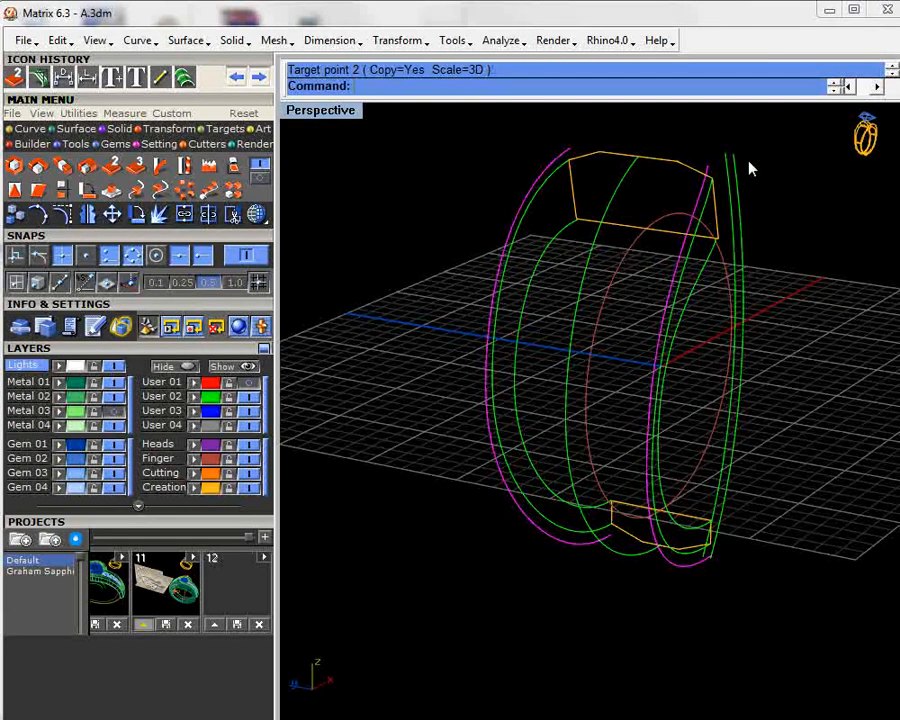
{"action": "left_click_drag", "start_coordinate": [749, 162], "coordinate": [724, 178], "text": "shift"}
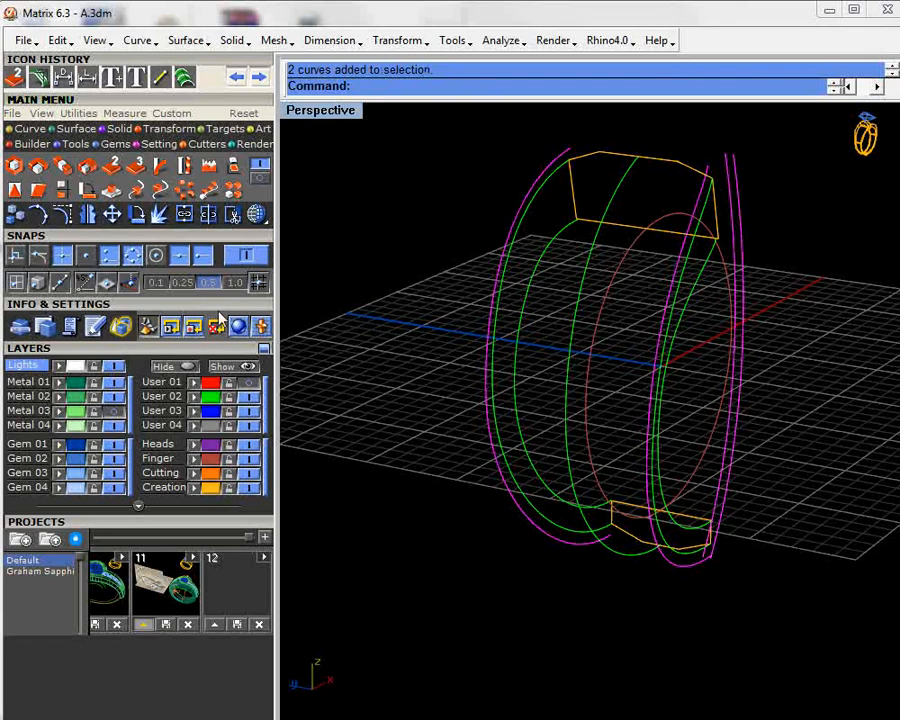
{"action": "left_click", "coordinate": [189, 367]}
{"action": "right_click_drag", "start_coordinate": [840, 250], "coordinate": [713, 368]}
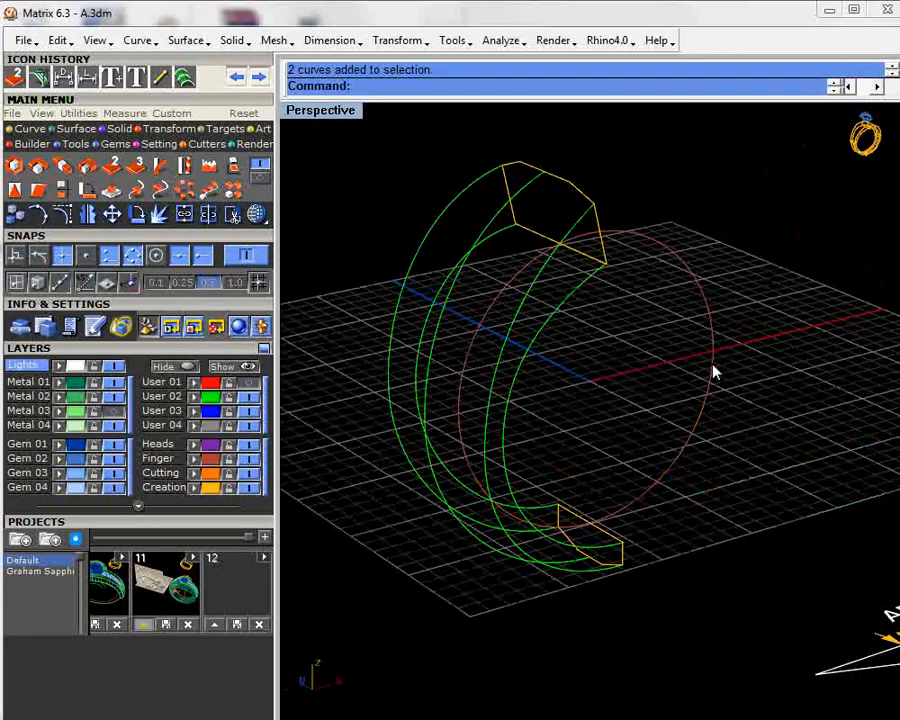
{"action": "right_click_drag", "start_coordinate": [652, 539], "coordinate": [663, 514]}
{"action": "left_click", "coordinate": [665, 517], "text": "ctrl"}
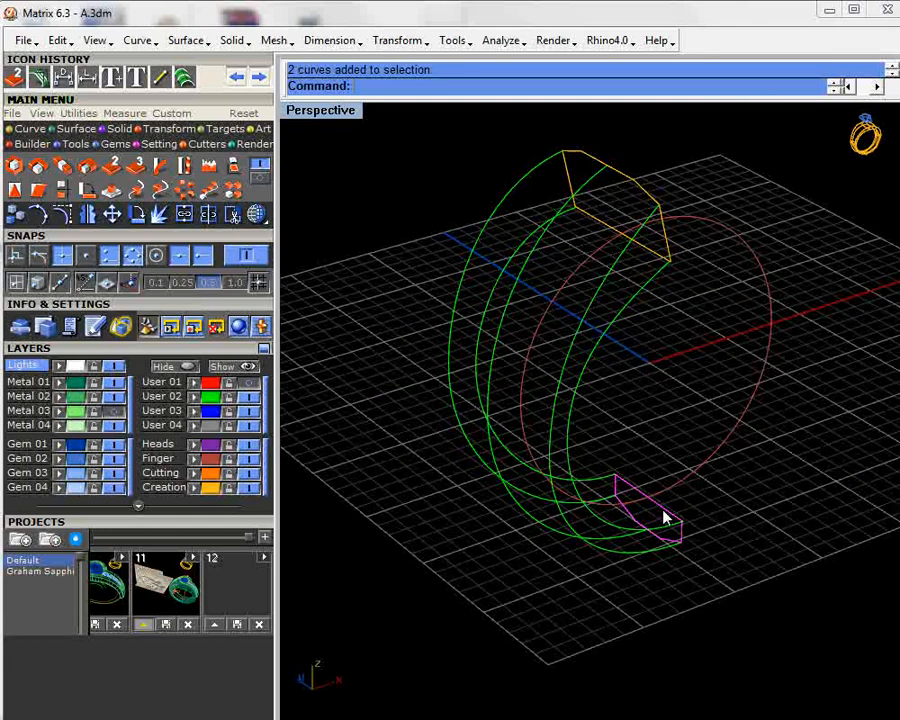
{"action": "right_click", "coordinate": [665, 517]}
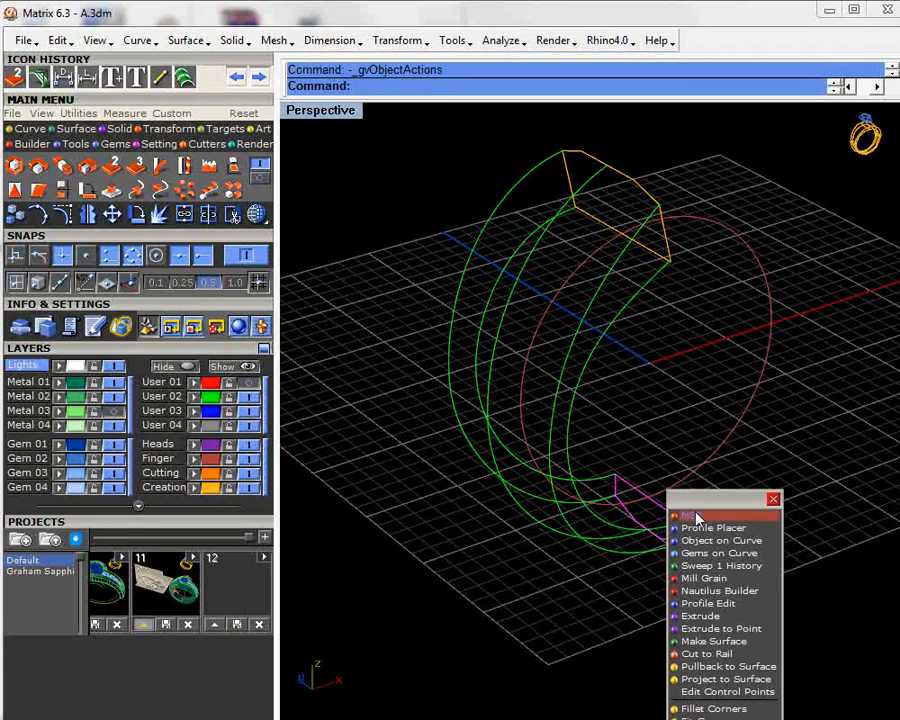
{"action": "left_click", "coordinate": [688, 526]}
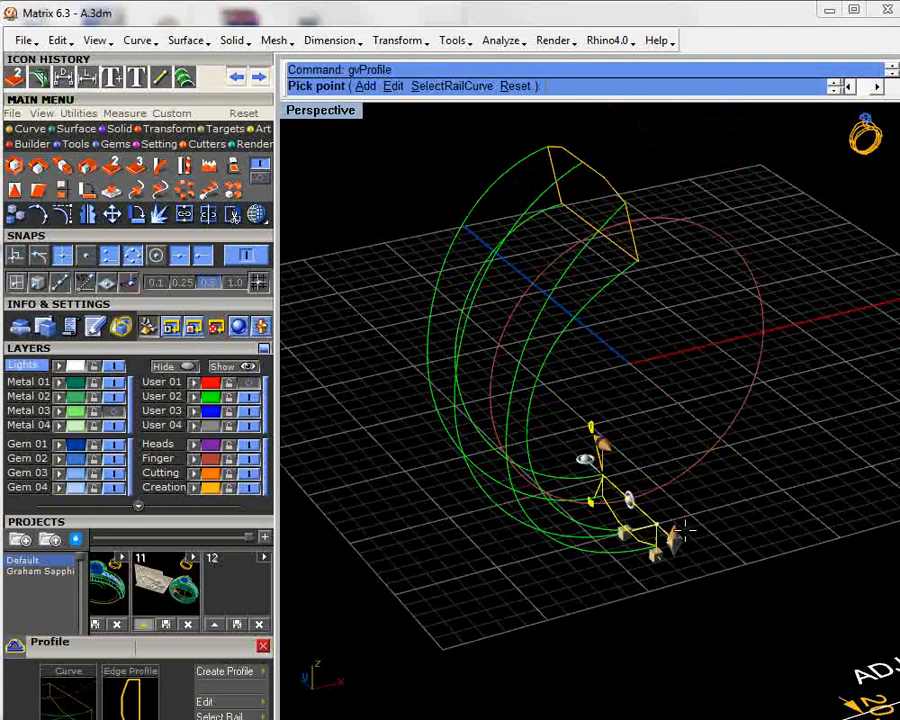
{"action": "right_click", "coordinate": [684, 530]}
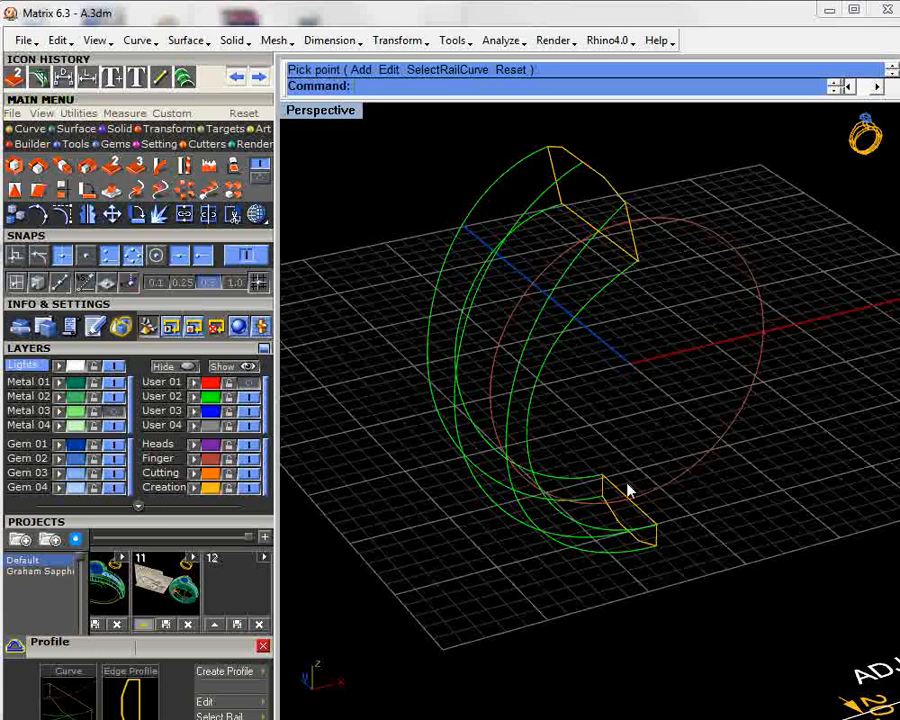
- Try to attach the lower bevelled profile to the finger rail with Profile Placer, keeping KeepLocation=No
{"action": "left_click", "coordinate": [642, 514]}
{"action": "right_click", "coordinate": [642, 517]}
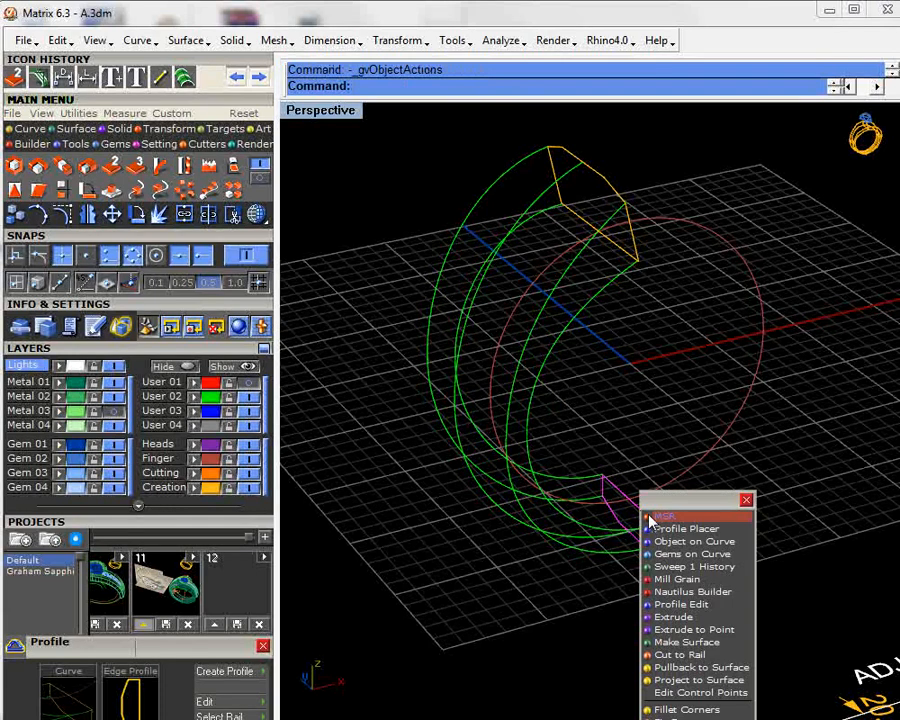
{"action": "left_click", "coordinate": [650, 517]}
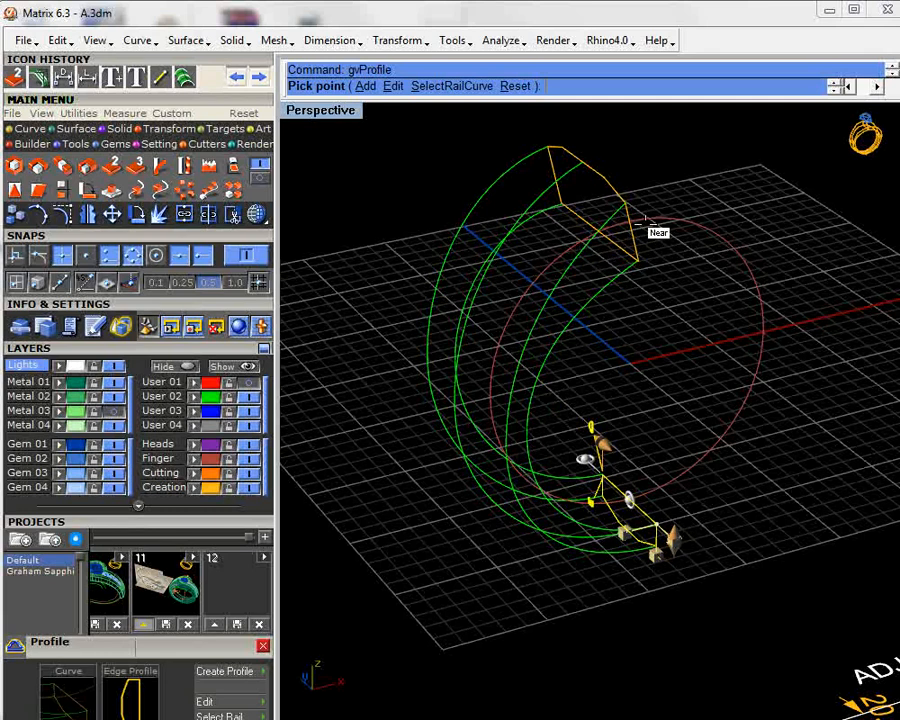
{"action": "left_click", "coordinate": [444, 88]}
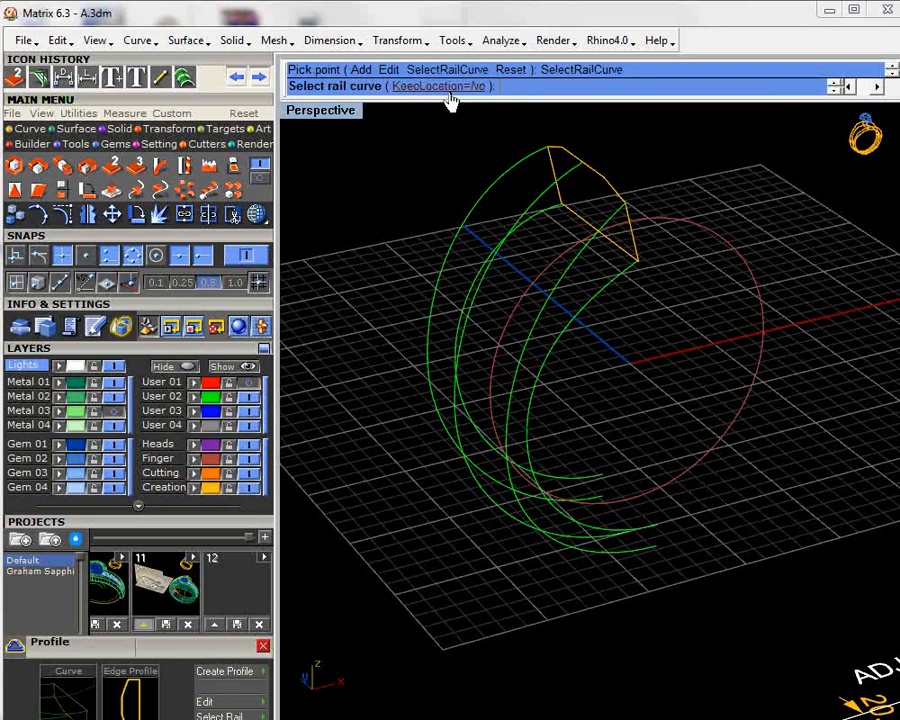
{"action": "left_click", "coordinate": [650, 499]}
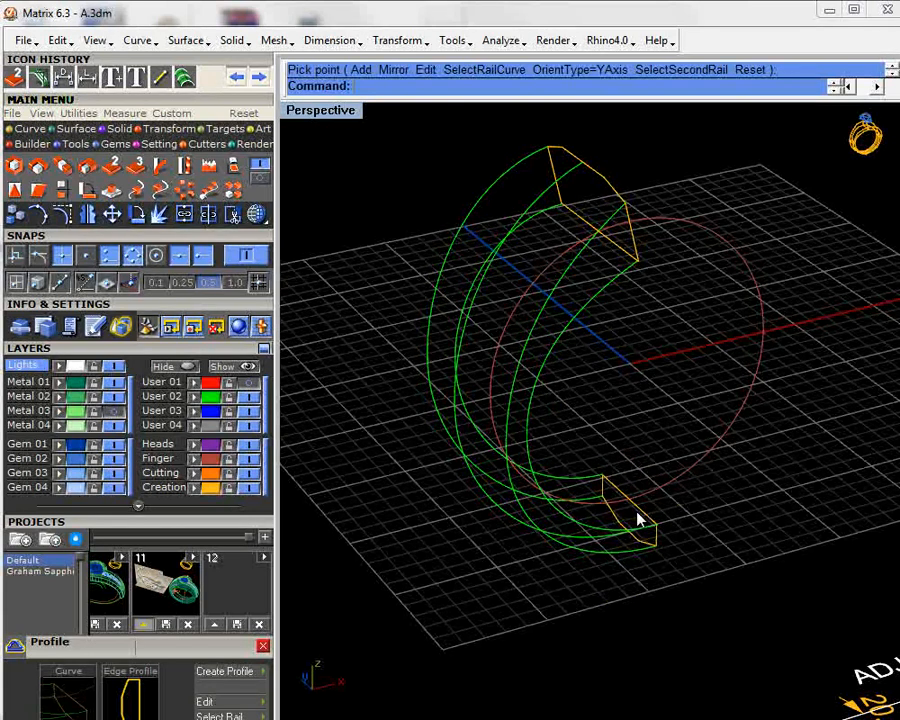
- Edit the lower bevelled profile's origin with Profile Placer, relocating it to the midpoint of its inner straight edge
{"action": "left_click", "coordinate": [636, 516]}
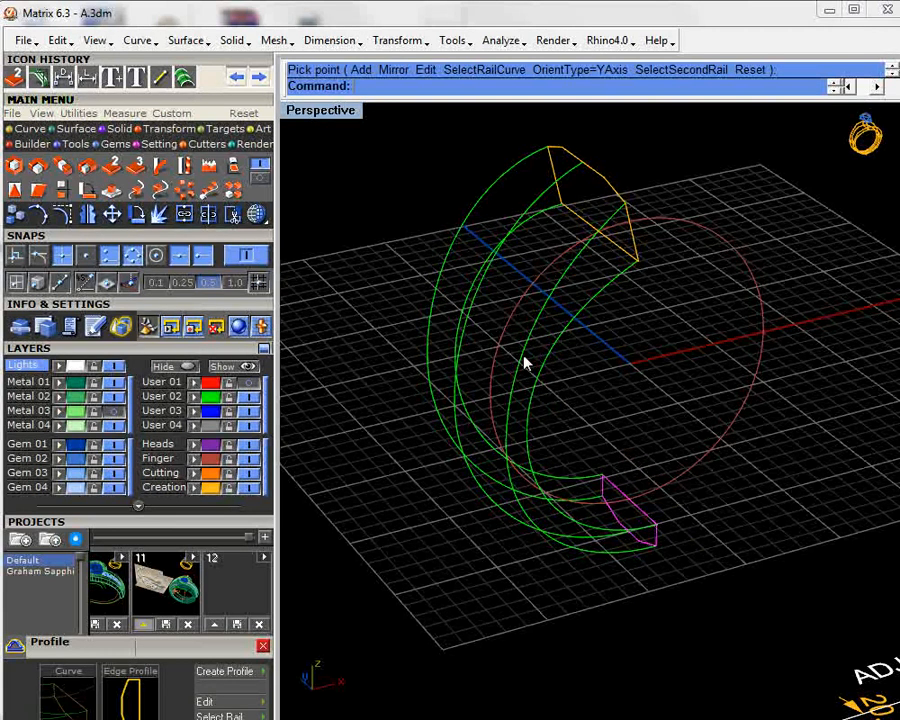
{"action": "right_click", "coordinate": [400, 190]}
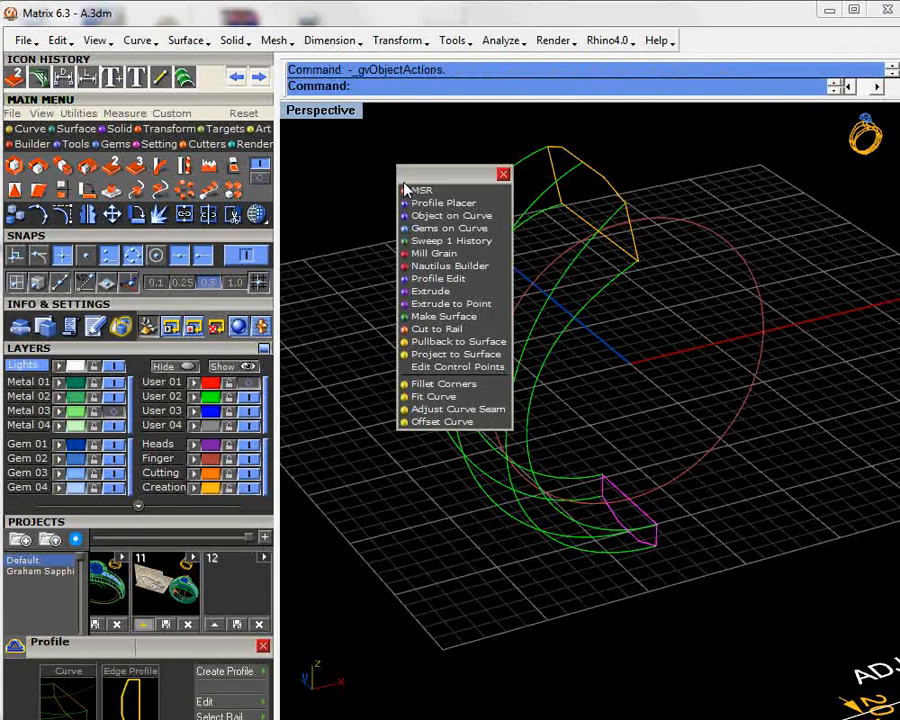
{"action": "left_click", "coordinate": [415, 202]}
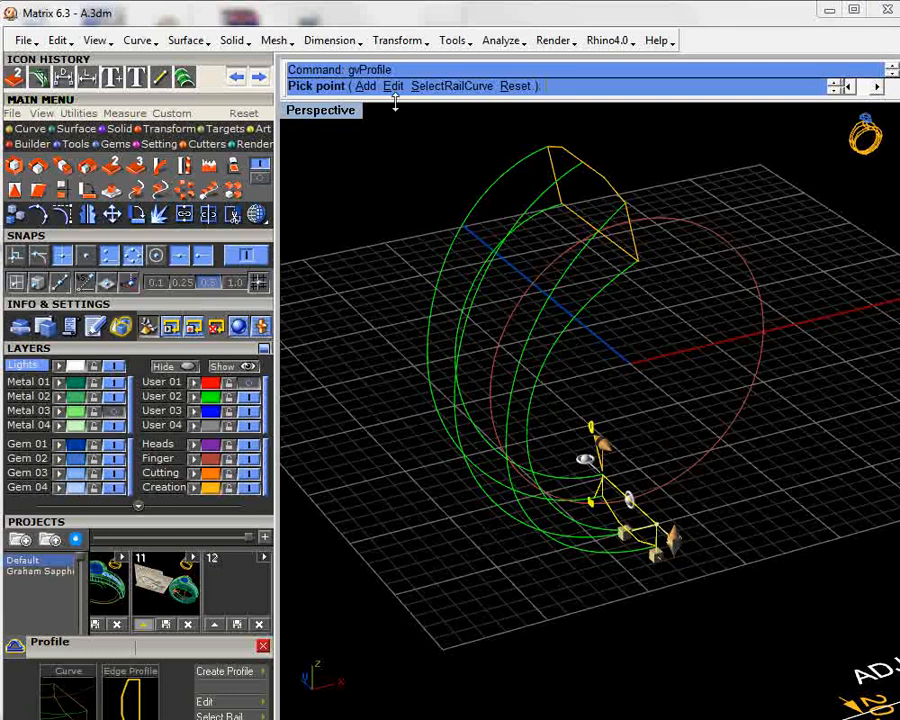
{"action": "scroll", "coordinate": [613, 467], "scroll_direction": "up", "scroll_amount": 5}
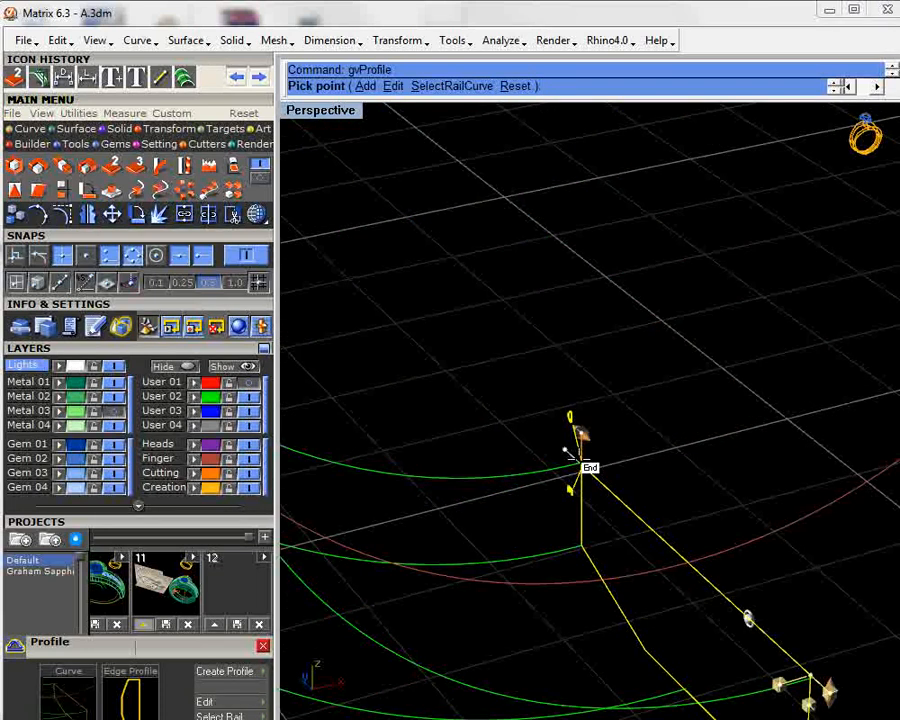
{"action": "left_click", "coordinate": [393, 87]}
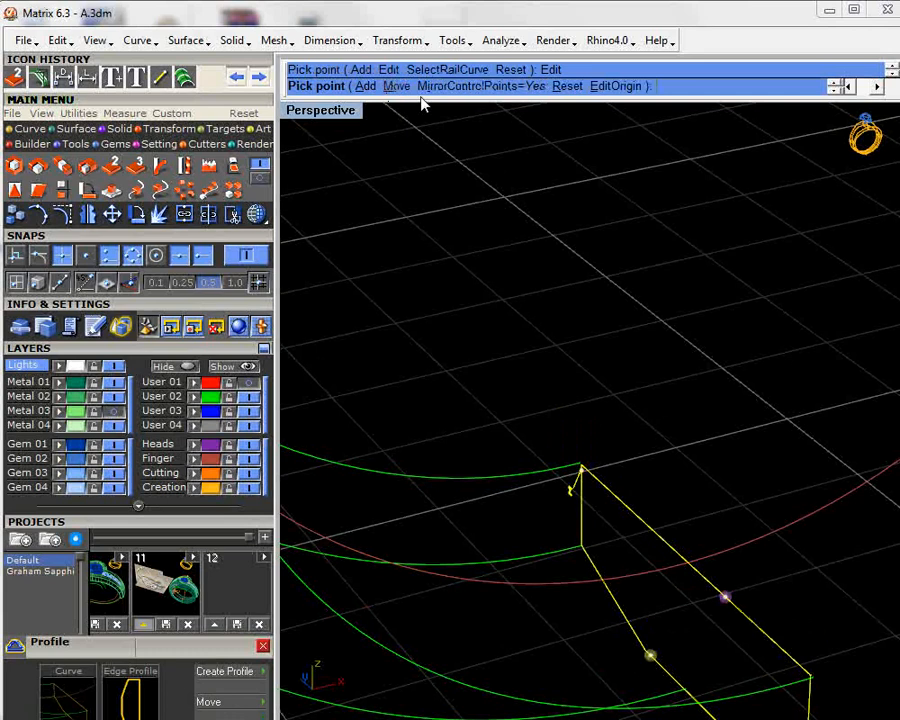
{"action": "left_click", "coordinate": [617, 86]}
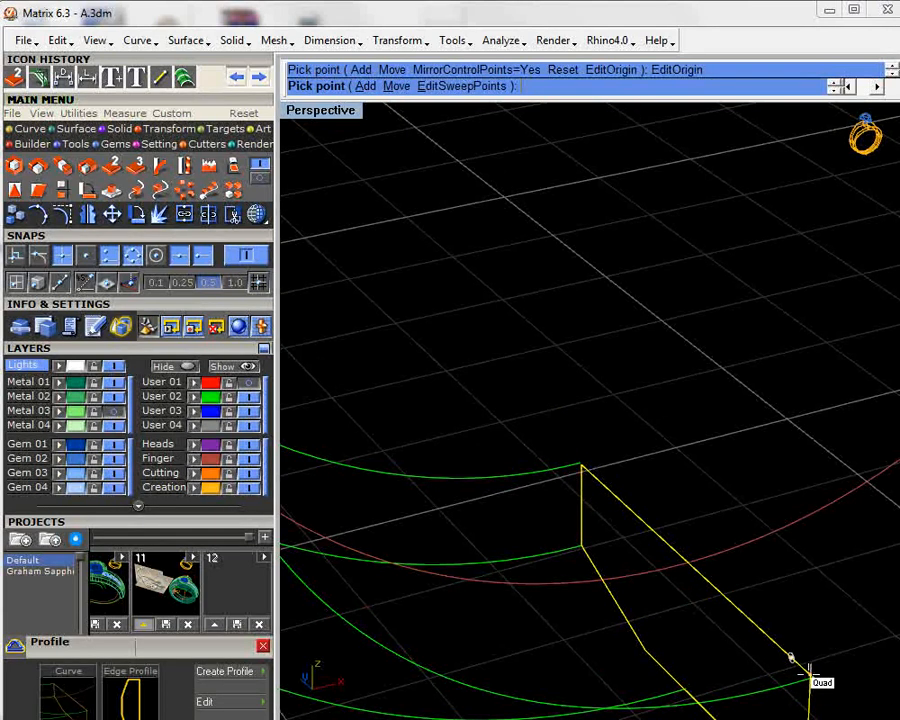
{"action": "left_click", "coordinate": [688, 558]}
{"action": "scroll", "coordinate": [688, 558], "scroll_direction": "down", "scroll_amount": 5}
{"action": "right_click_drag", "start_coordinate": [726, 583], "coordinate": [655, 543], "text": "shift"}
{"action": "right_click", "coordinate": [613, 494]}
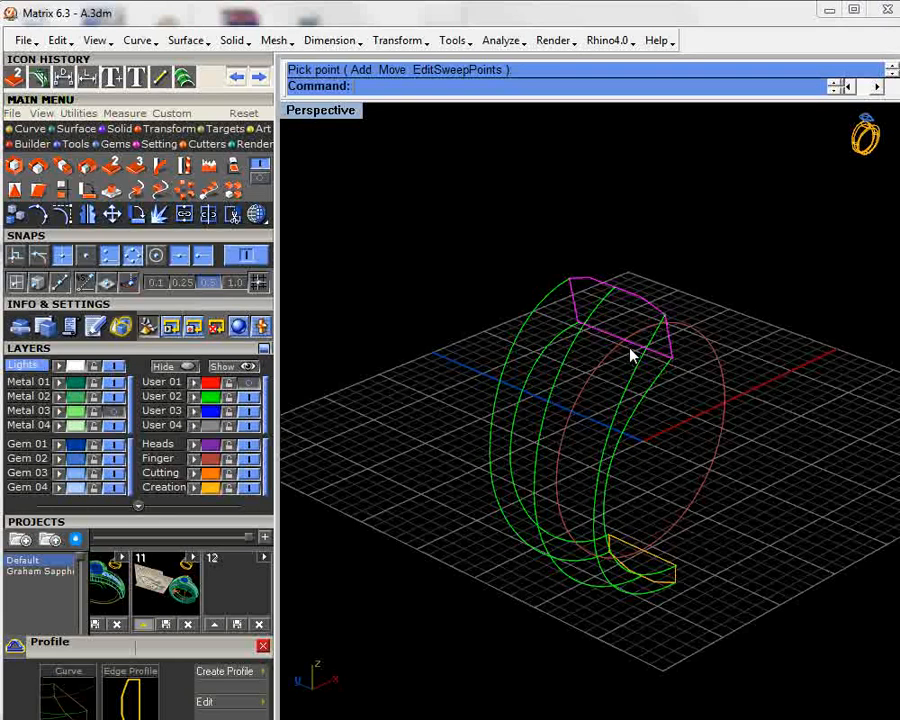
- Relocate the upper bevelled profile's origin to the midpoint of its inner straight edge with Profile Placer
{"action": "middle_click", "coordinate": [629, 354]}
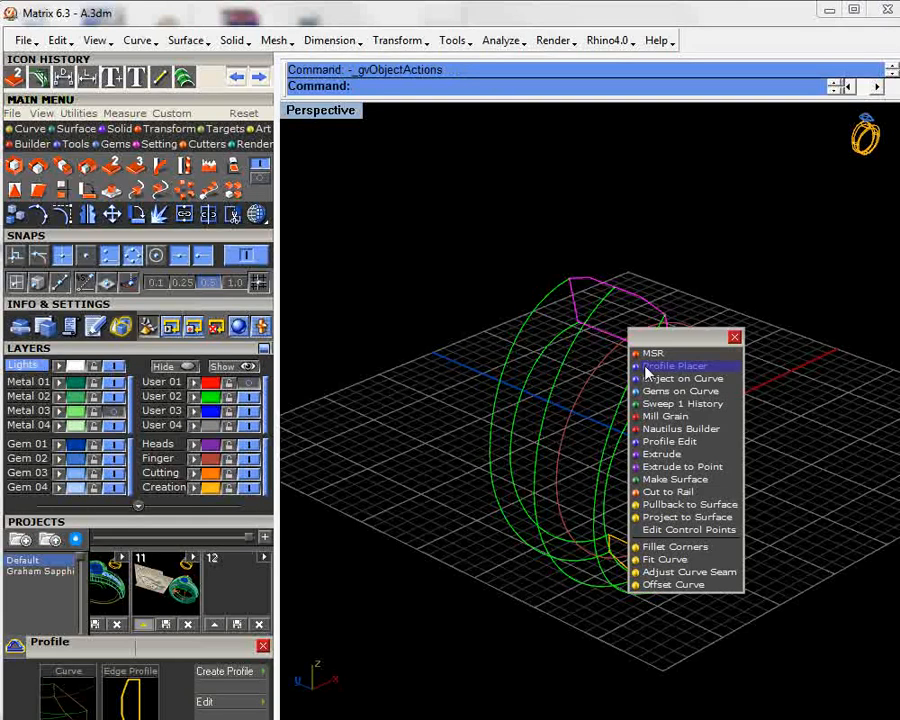
{"action": "left_click", "coordinate": [646, 372]}
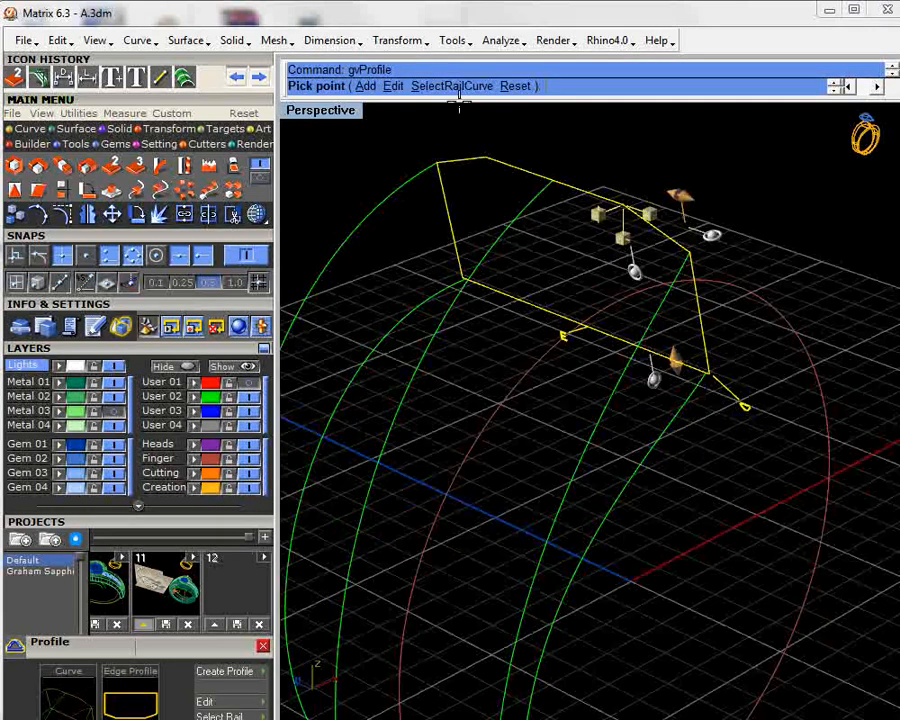
{"action": "left_click", "coordinate": [393, 86]}
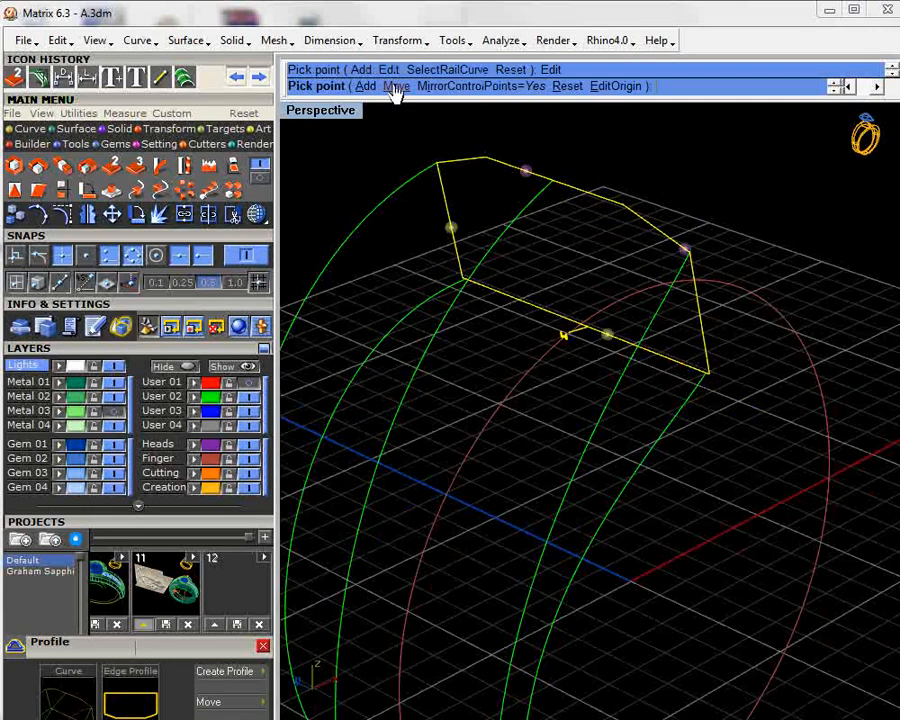
{"action": "left_click", "coordinate": [616, 87]}
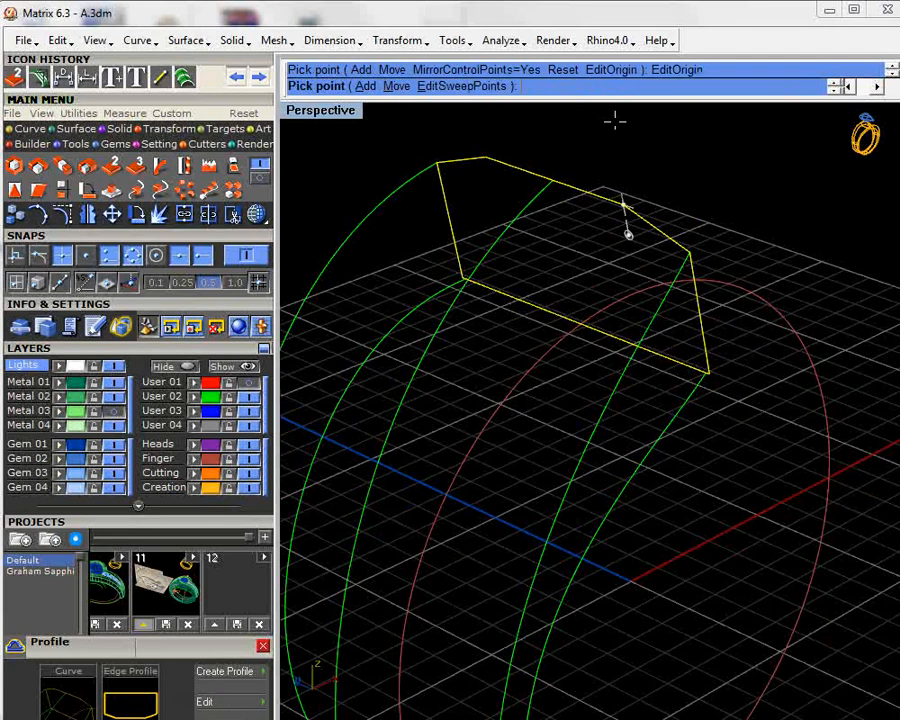
{"action": "left_click", "coordinate": [587, 341]}
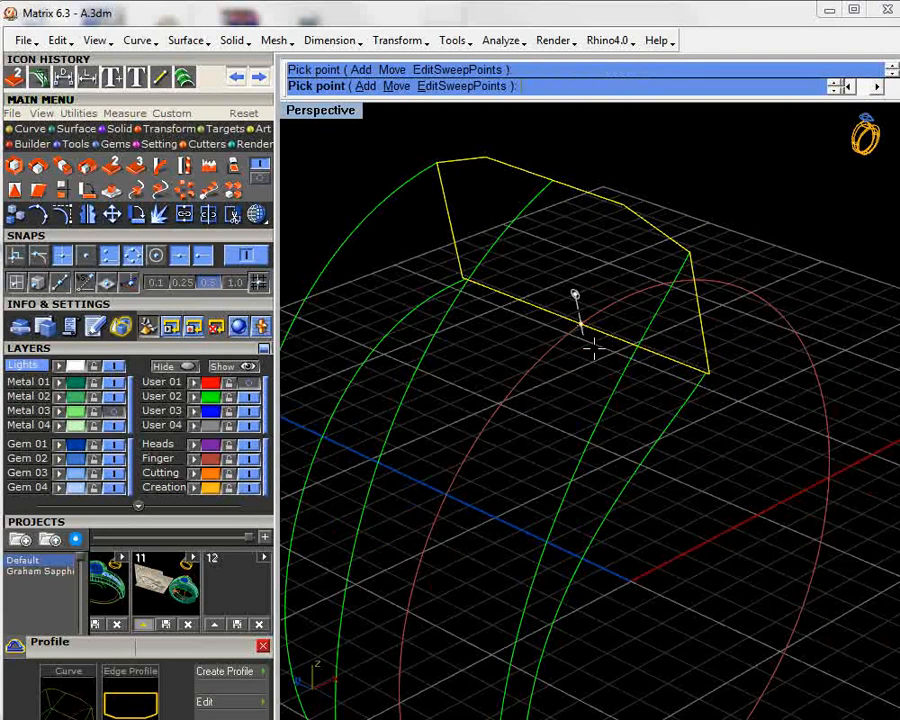
{"action": "key", "text": "Return"}
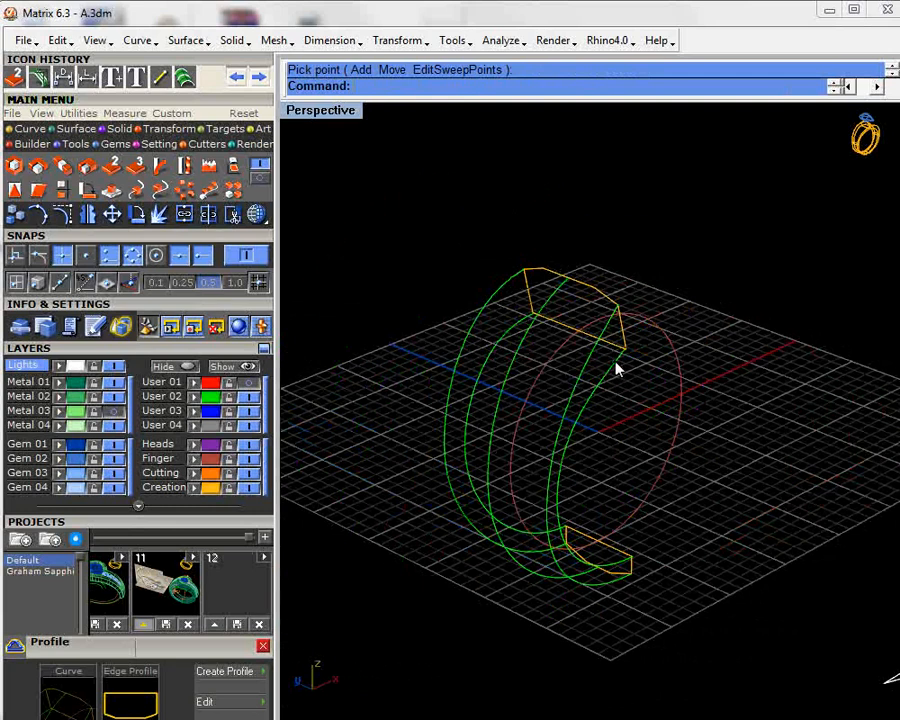
- Attach the lower bevelled profile to the finger rail with Profile Placer, using KeepLocation=No
{"action": "right_click", "coordinate": [614, 526]}
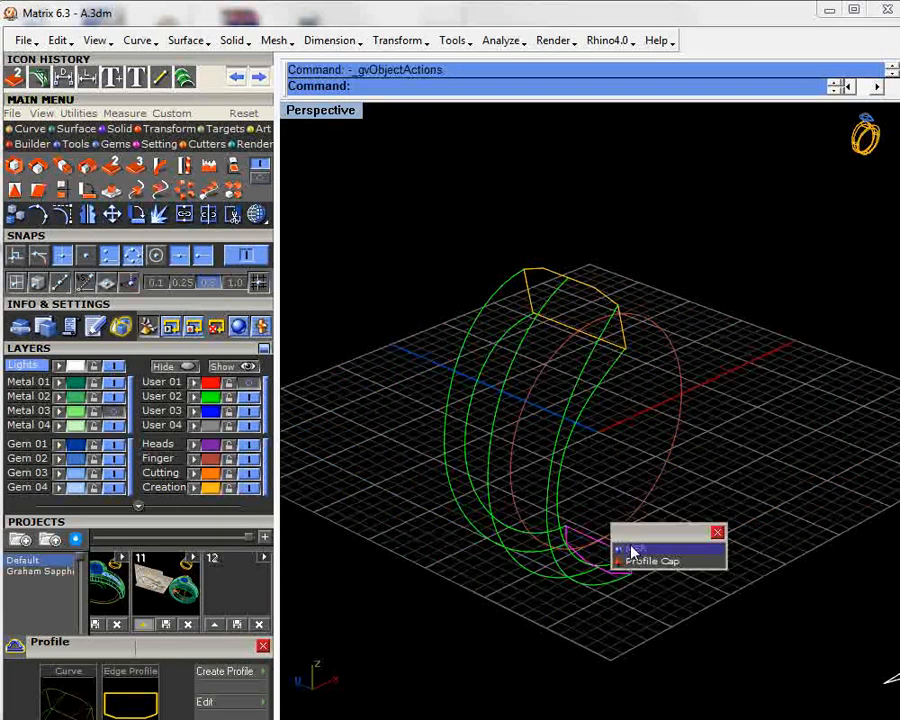
{"action": "left_click", "coordinate": [638, 554]}
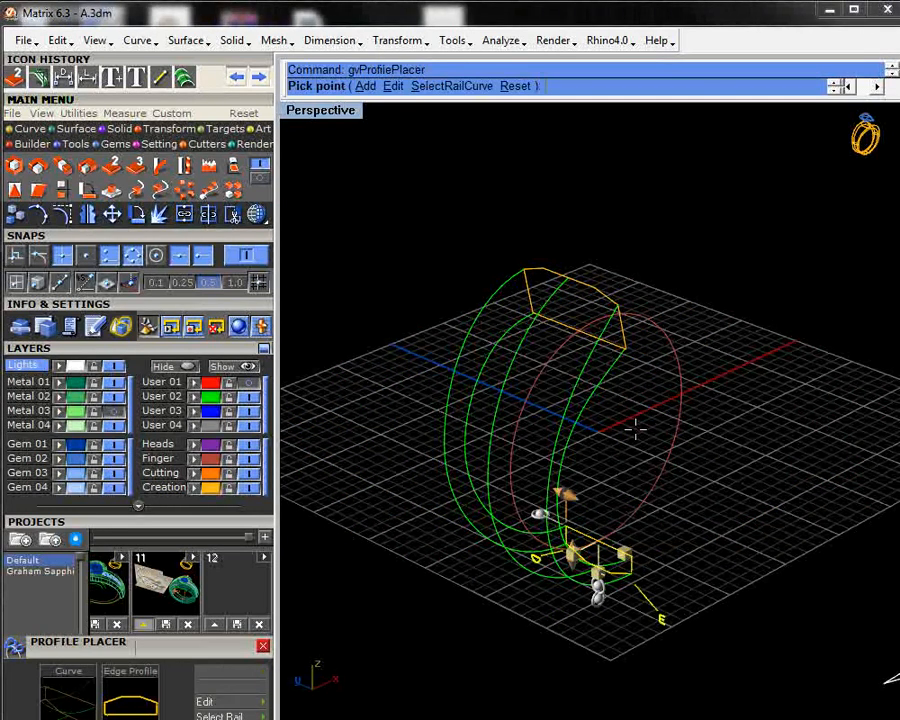
{"action": "left_click", "coordinate": [452, 86]}
{"action": "right_click_drag", "start_coordinate": [703, 585], "coordinate": [636, 530]}
{"action": "scroll", "coordinate": [621, 556], "scroll_direction": "up", "scroll_amount": 7}
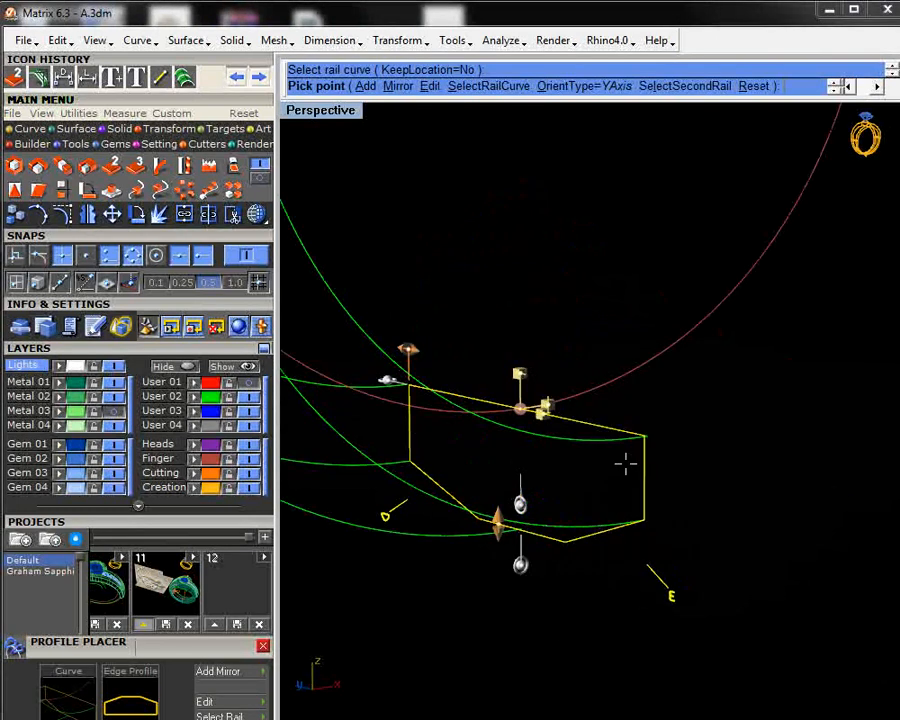
{"action": "scroll", "coordinate": [625, 463], "scroll_direction": "down", "scroll_amount": 5}
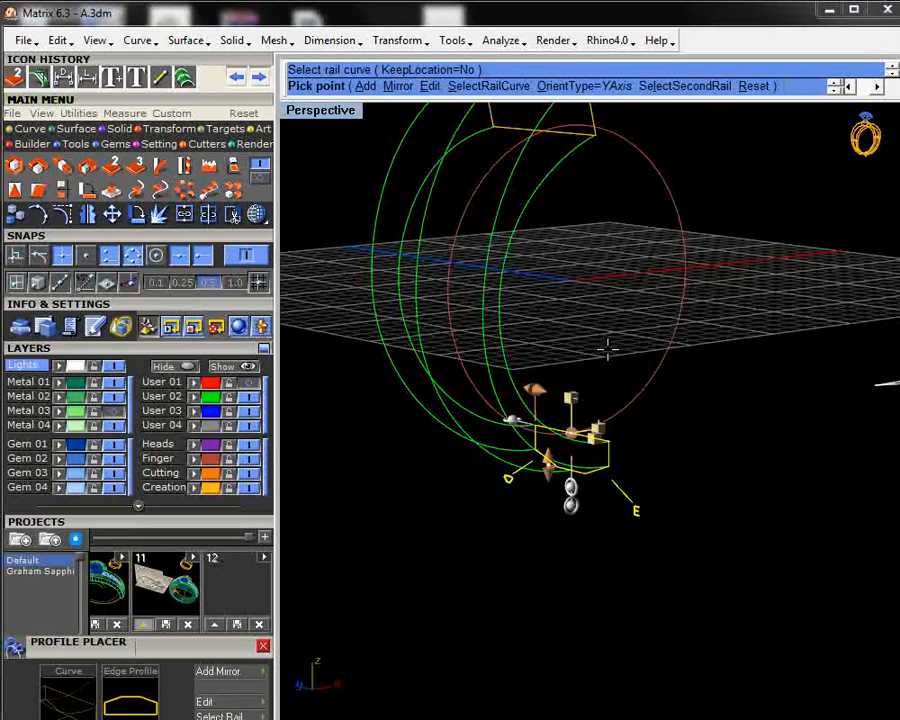
{"action": "right_click_drag", "start_coordinate": [607, 347], "coordinate": [605, 364]}
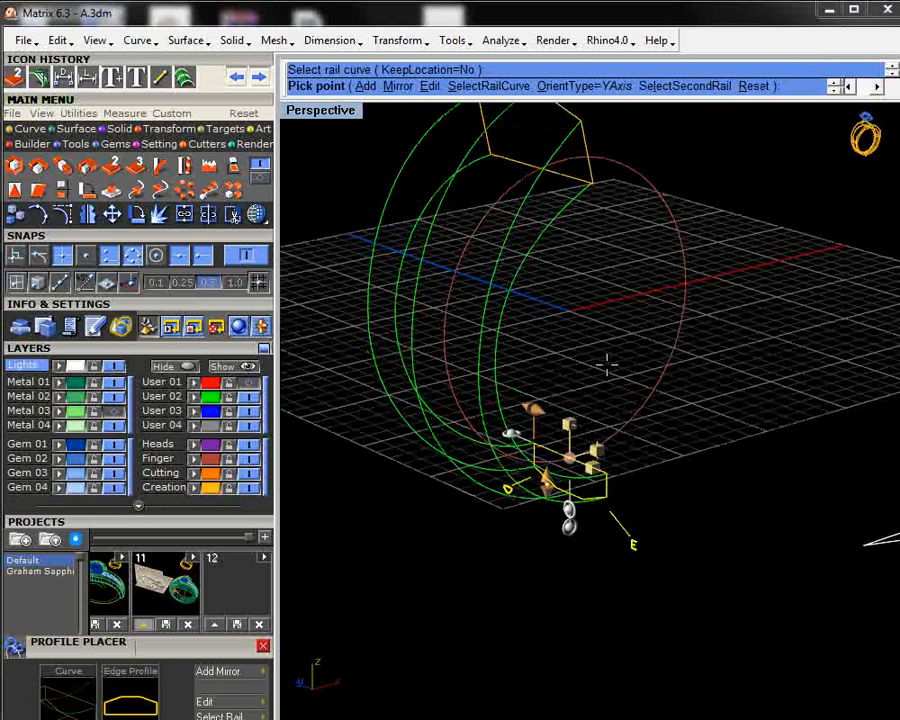
- Edit the lower bevelled profile in Profile Placer, snapping its mirrored control points onto the inner and outer side corners
{"action": "left_click", "coordinate": [429, 86]}
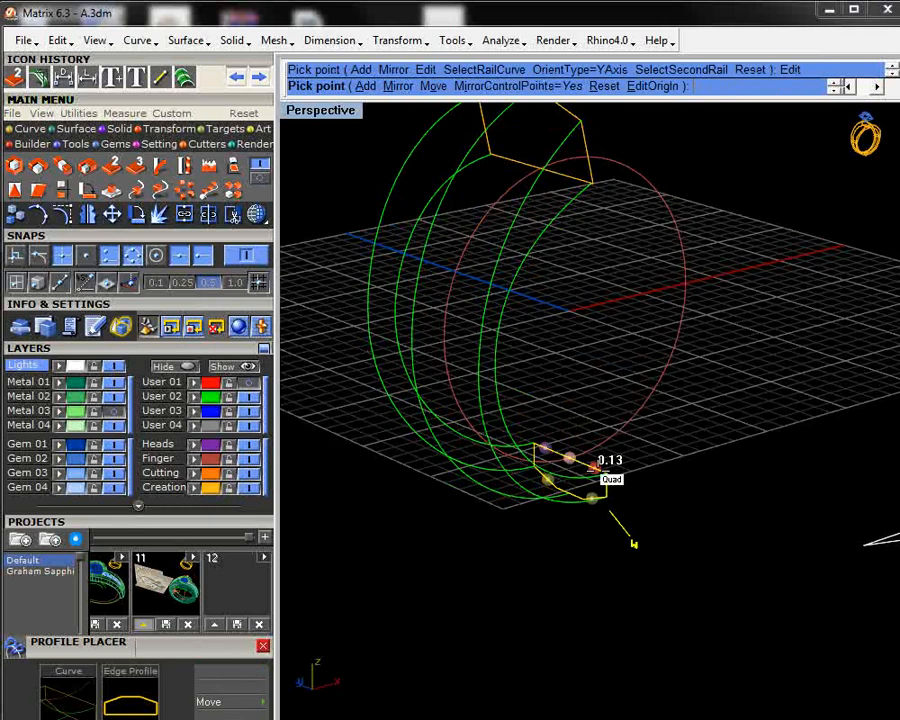
{"action": "scroll", "coordinate": [640, 570], "scroll_direction": "up", "scroll_amount": 5}
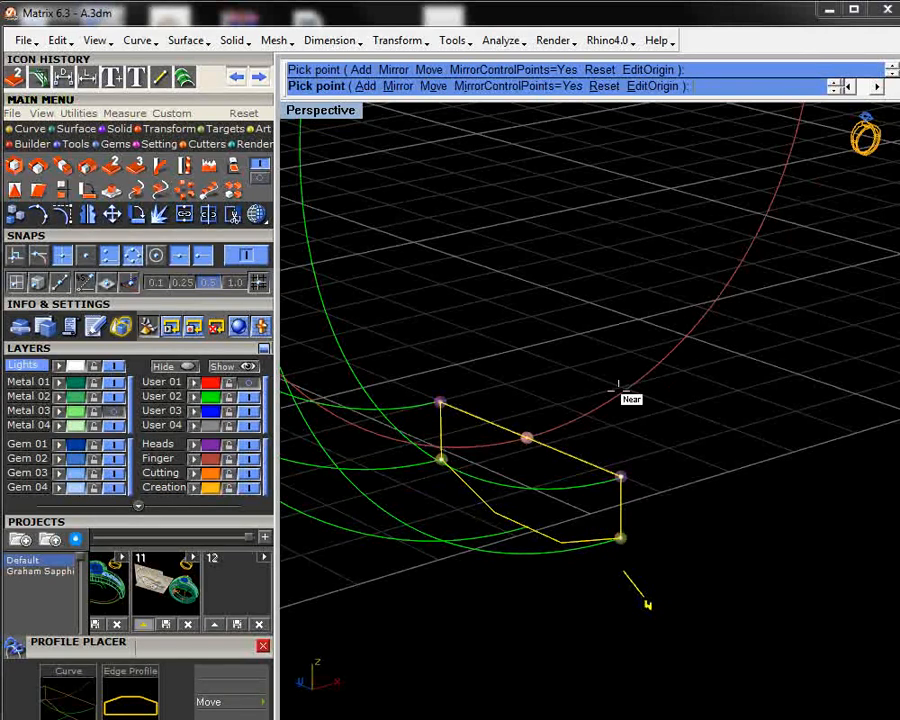
{"action": "key", "text": "Escape"}
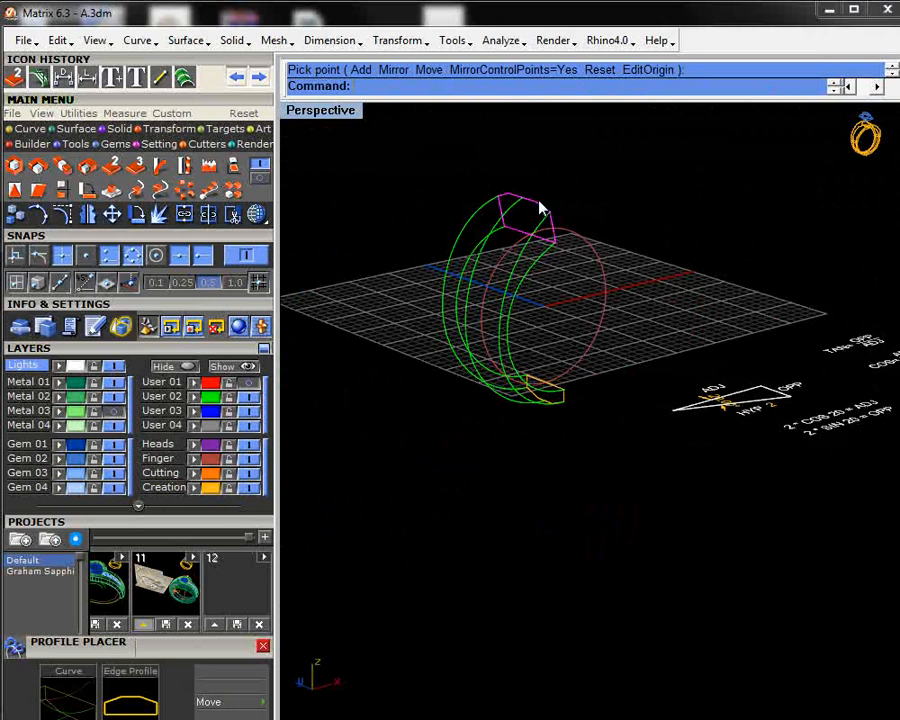
- Attach the upper bevelled profile to the finger rail with Profile Placer, using KeepLocation=No
{"action": "left_click", "coordinate": [540, 208]}
{"action": "left_click", "coordinate": [490, 155]}
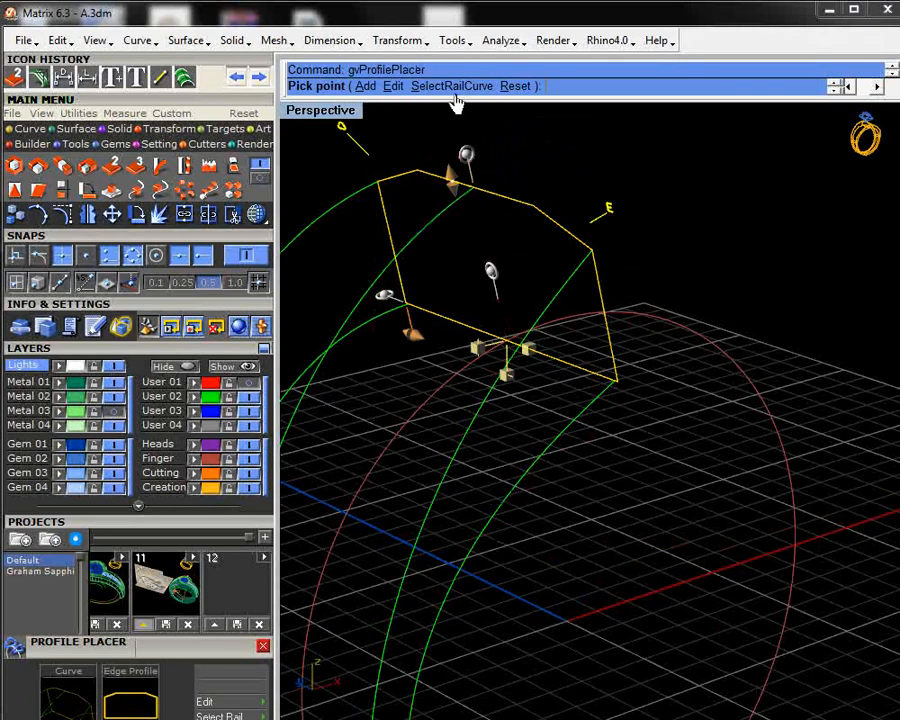
{"action": "left_click", "coordinate": [453, 88]}
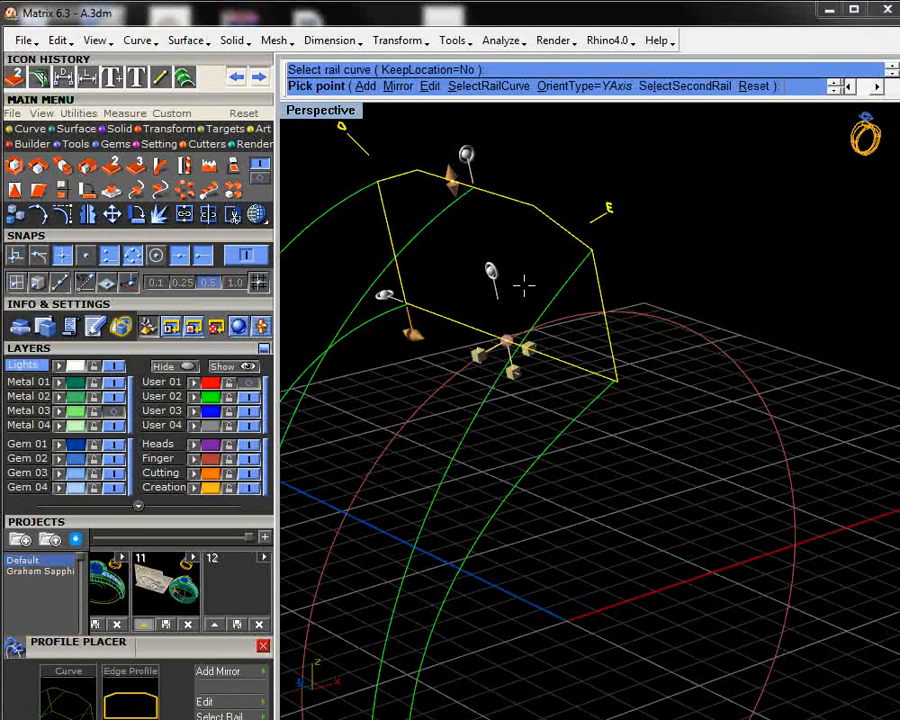
- Edit the upper bevelled profile, snapping its mirrored control points to the endpoints of its slanted side edges
{"action": "left_click", "coordinate": [429, 86]}
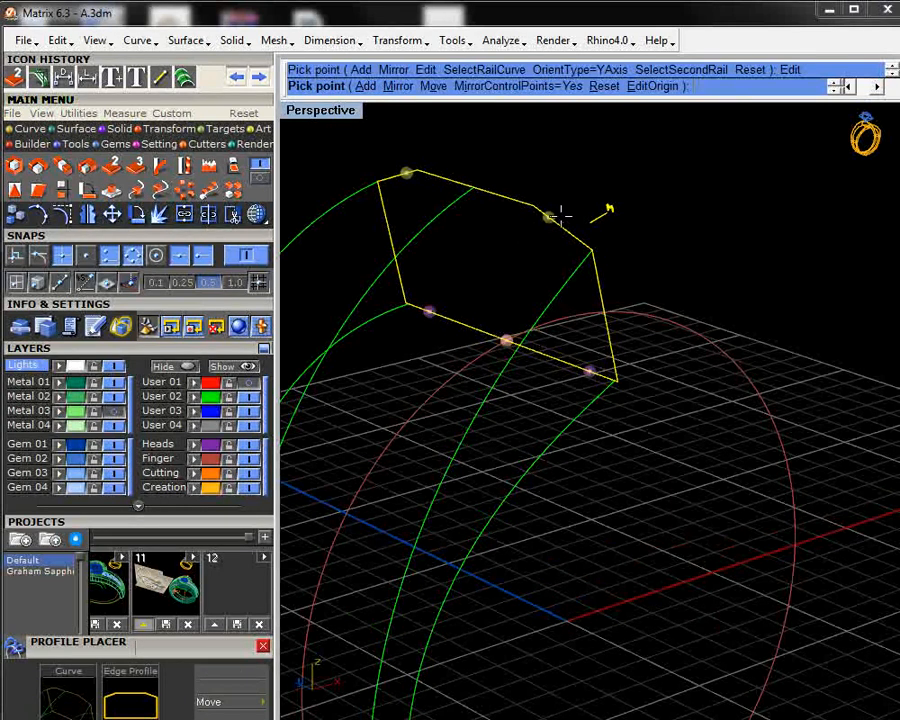
{"action": "left_click_drag", "start_coordinate": [560, 212], "coordinate": [592, 255]}
{"action": "left_click_drag", "start_coordinate": [590, 370], "coordinate": [614, 380]}
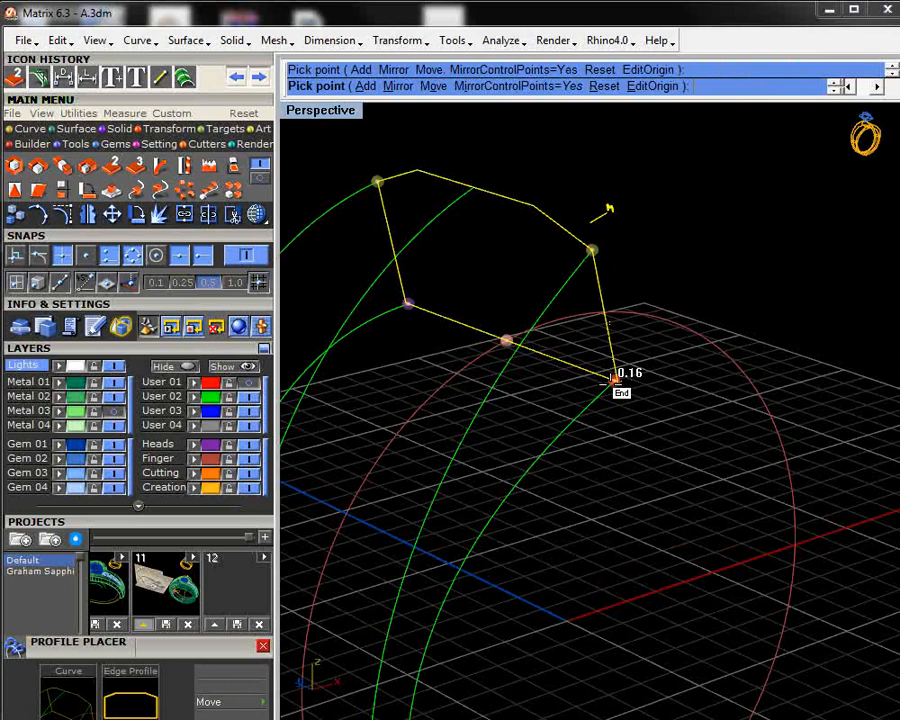
{"action": "right_click", "coordinate": [549, 407]}
- Sweep a surface through the upper and lower bevelled profiles along the ring's inner and outer side rails
{"action": "scroll", "coordinate": [549, 407], "scroll_direction": "down", "scroll_amount": 8}
{"action": "right_click_drag", "start_coordinate": [591, 487], "coordinate": [581, 404]}
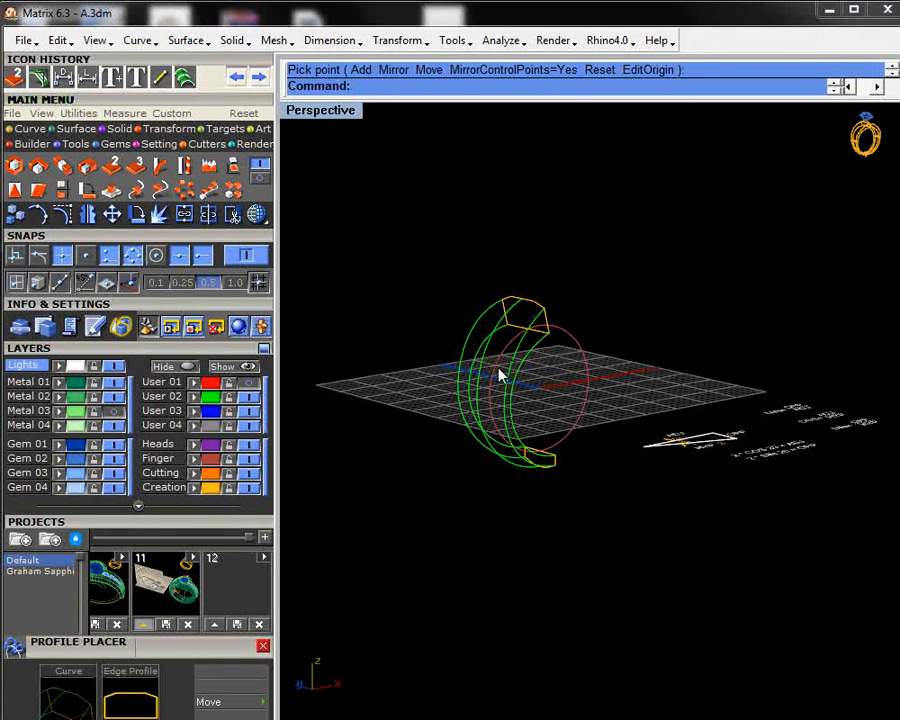
{"action": "mouse_move", "coordinate": [502, 375]}
{"action": "right_mouse_down"}
{"action": "mouse_move", "coordinate": [522, 433]}
{"action": "mouse_move", "coordinate": [532, 437]}
{"action": "right_mouse_up"}
{"action": "scroll", "coordinate": [498, 394], "scroll_direction": "up", "scroll_amount": 6}
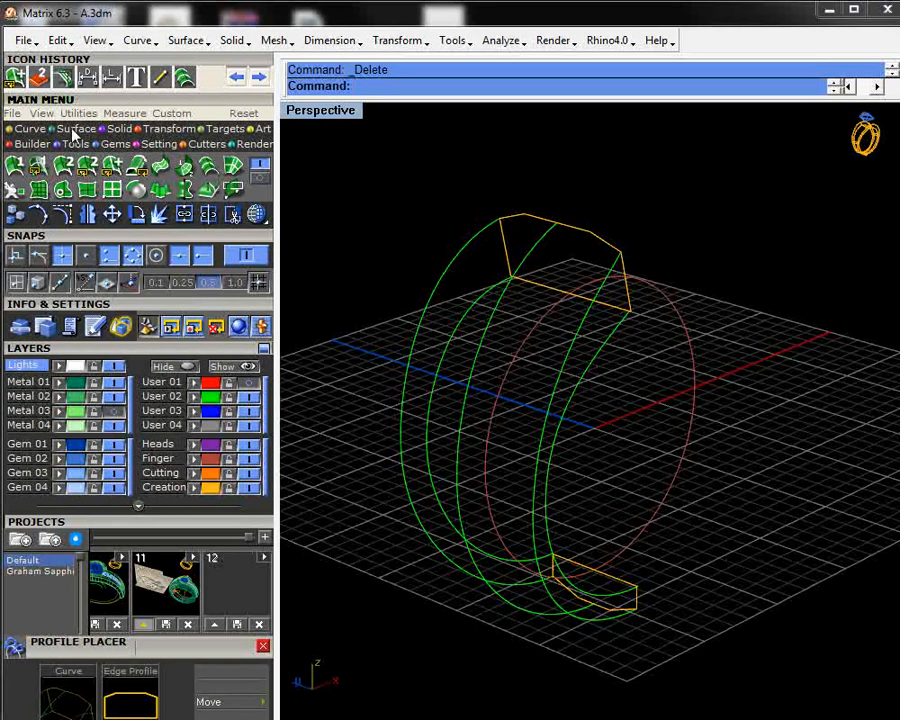
{"action": "left_click", "coordinate": [113, 171]}
{"action": "left_click", "coordinate": [493, 290]}
{"action": "left_click", "coordinate": [606, 339]}
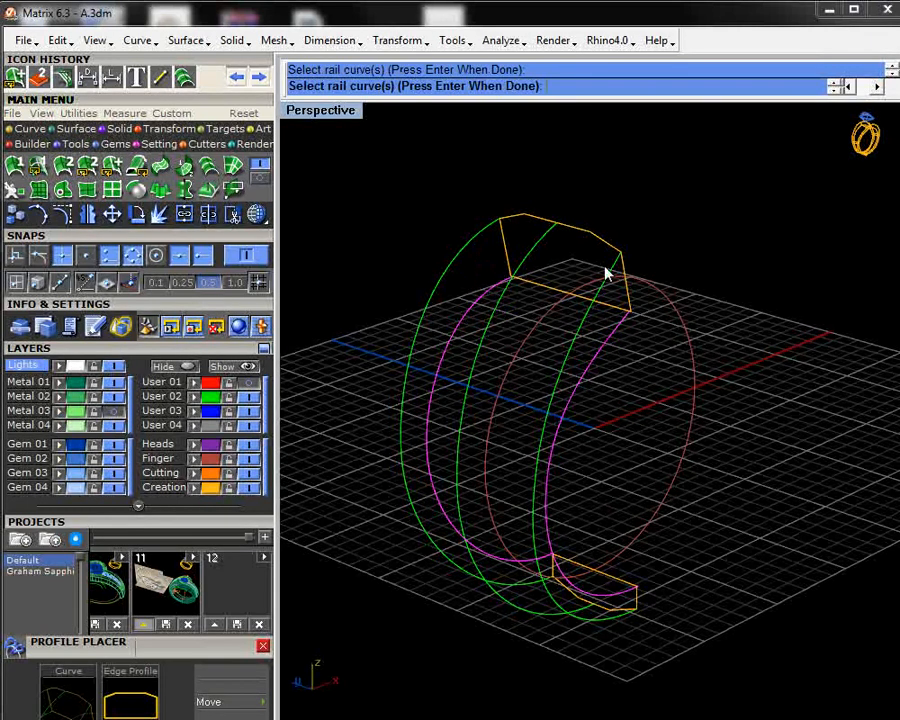
{"action": "left_click", "coordinate": [613, 265]}
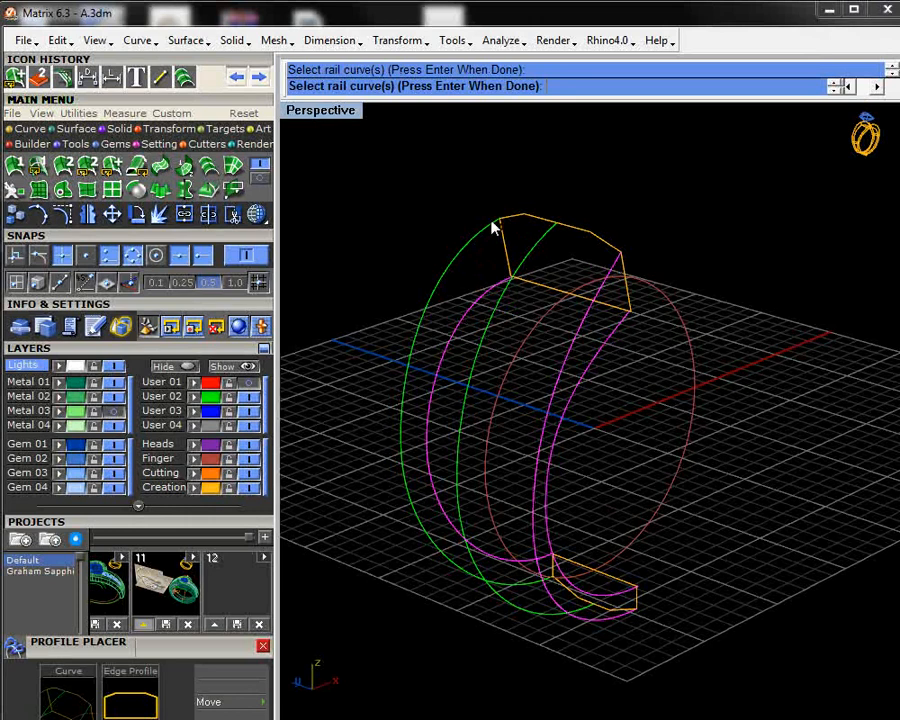
{"action": "key", "text": "Return"}
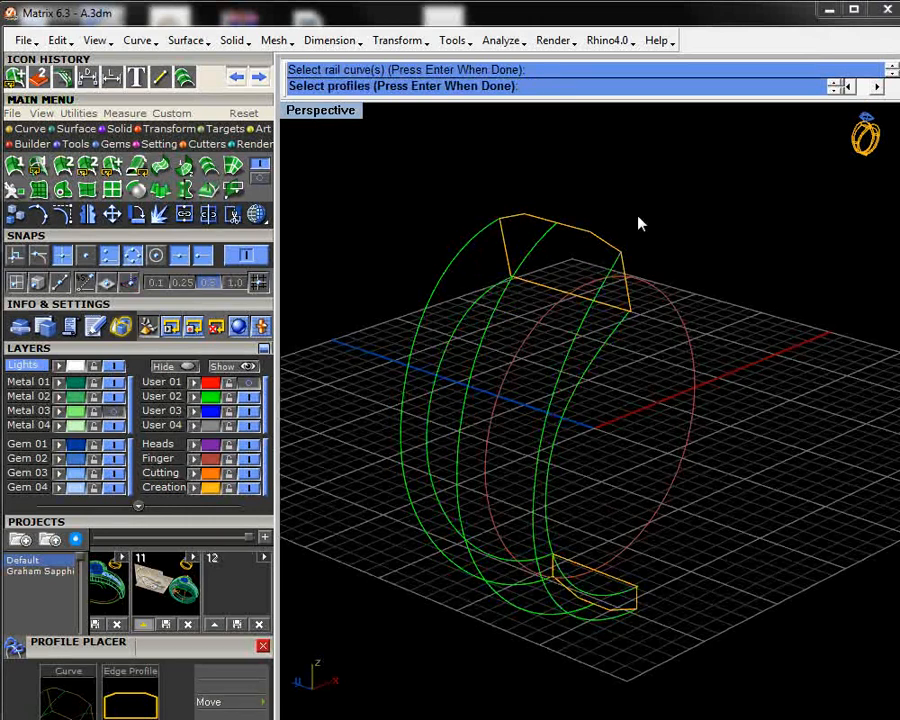
{"action": "left_click", "coordinate": [588, 237]}
{"action": "left_click", "coordinate": [628, 587]}
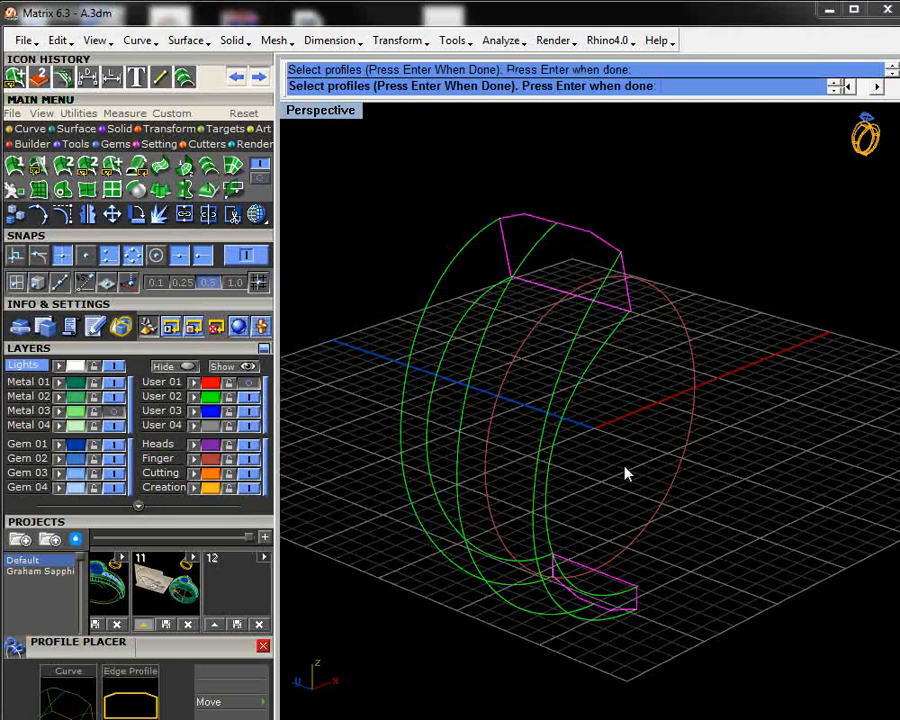
{"action": "key", "text": "Return"}
- Examine the swept bevelled ring surface from the front, side and above, checking its taper and facets
{"action": "right_click_drag", "start_coordinate": [653, 572], "coordinate": [706, 402]}
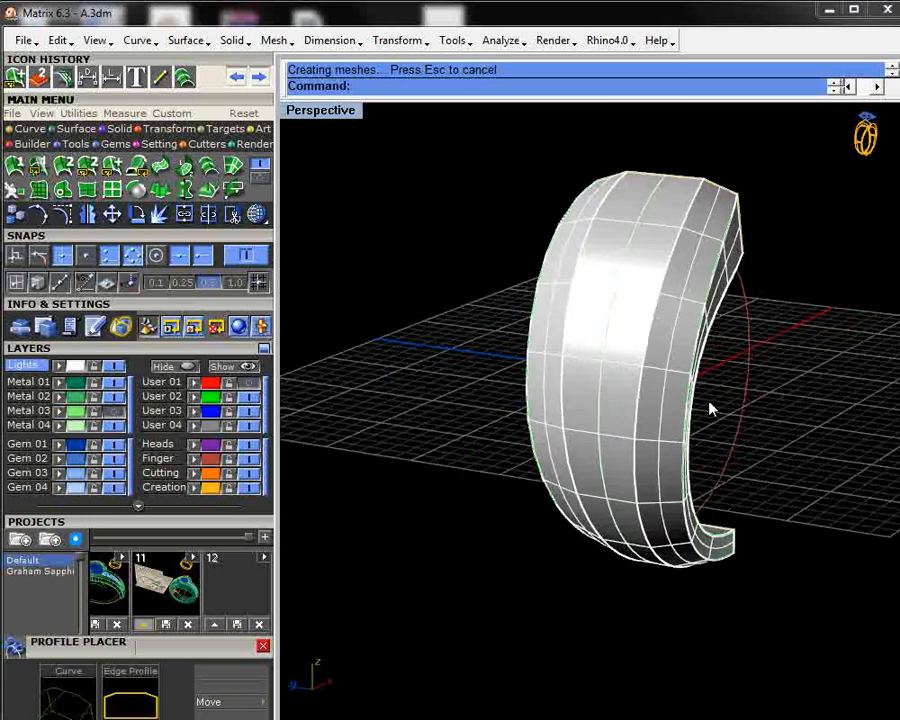
{"action": "scroll", "coordinate": [735, 428], "scroll_direction": "down", "scroll_amount": 8}
{"action": "right_click_drag", "start_coordinate": [738, 494], "coordinate": [697, 500], "text": "shift"}
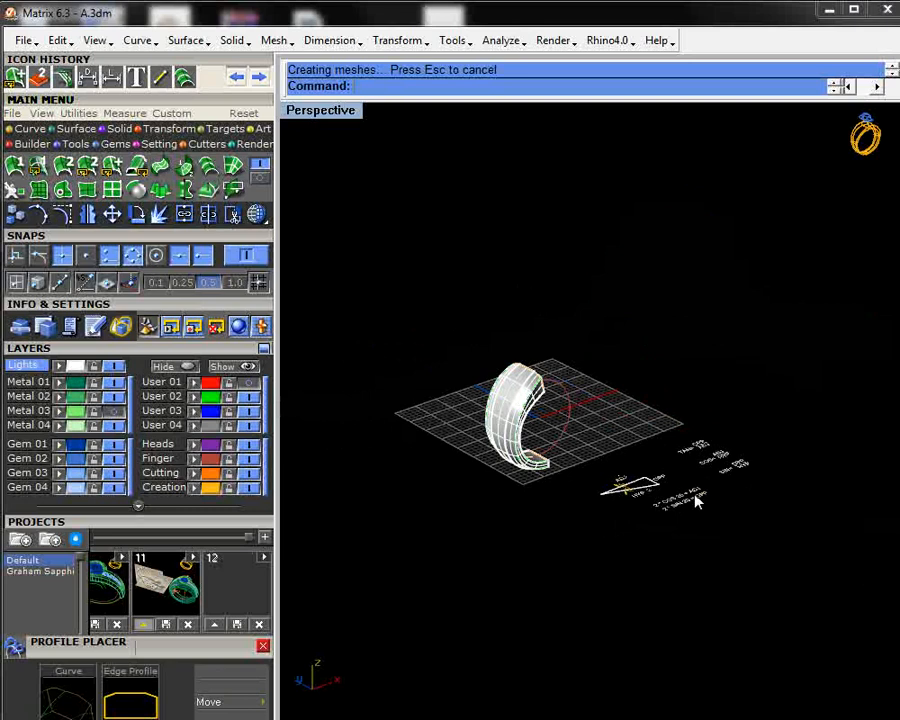
{"action": "scroll", "coordinate": [714, 488], "scroll_direction": "up", "scroll_amount": 5}
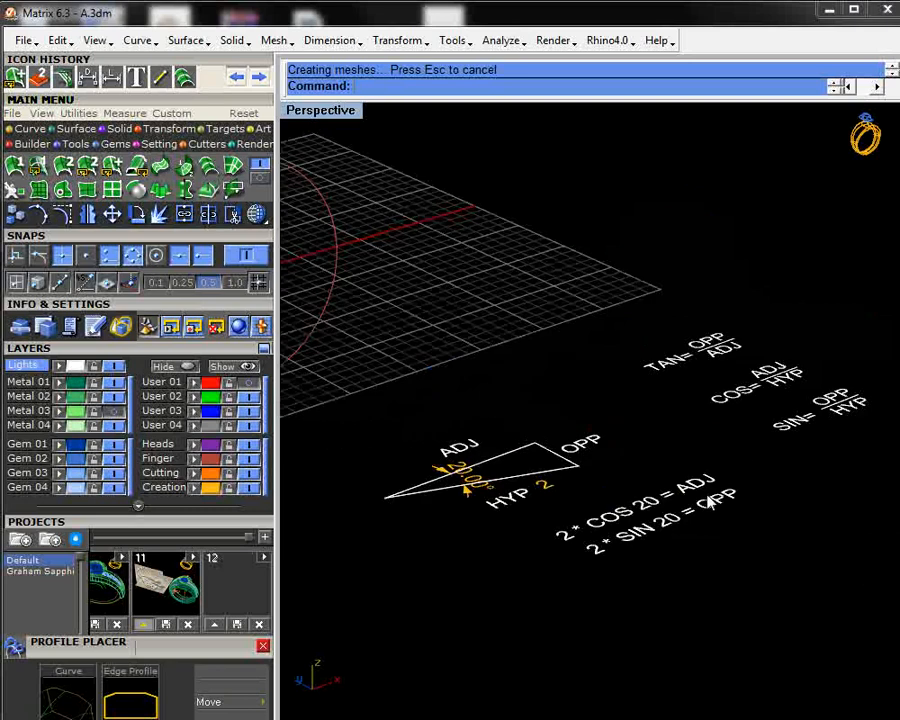
{"action": "mouse_move", "coordinate": [708, 500]}
{"action": "right_mouse_down"}
{"action": "mouse_move", "coordinate": [412, 392]}
{"action": "mouse_move", "coordinate": [482, 386]}
{"action": "mouse_move", "coordinate": [321, 205]}
{"action": "right_mouse_up"}
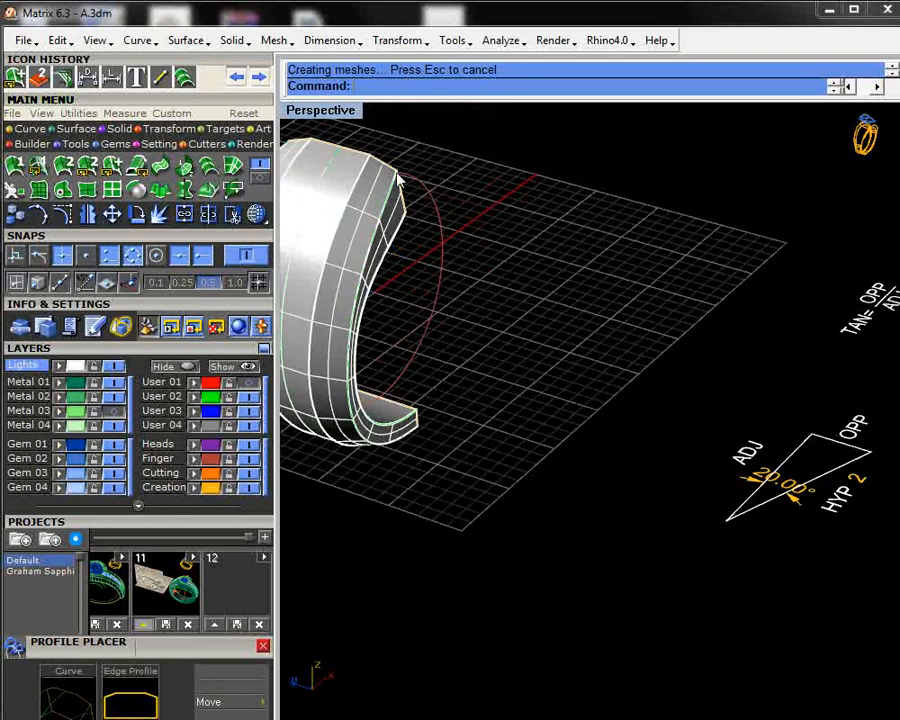
{"action": "right_click_drag", "start_coordinate": [398, 178], "coordinate": [510, 161]}
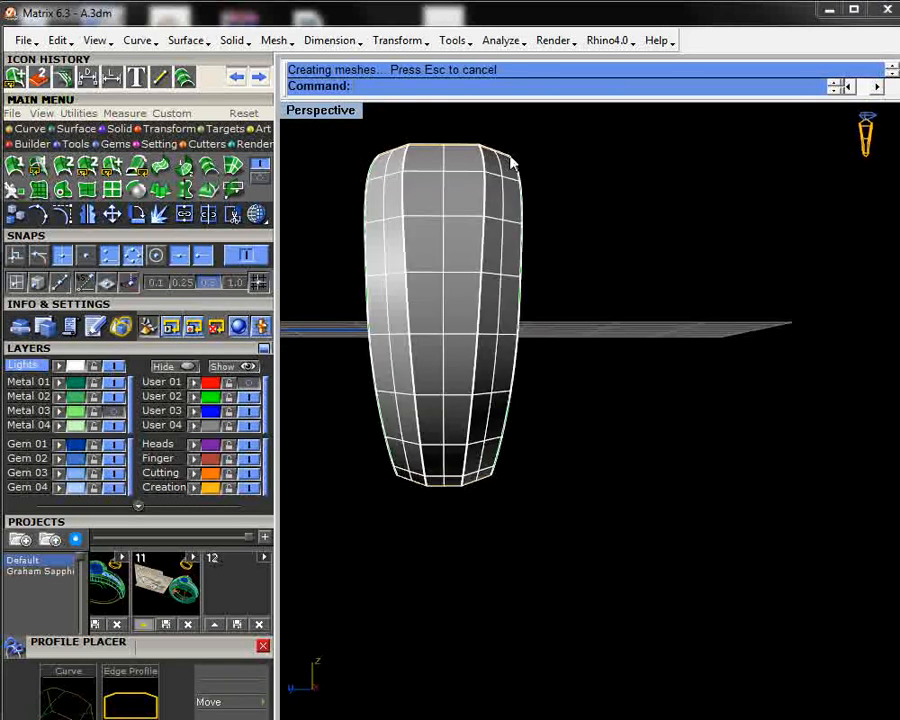
{"action": "right_click_drag", "start_coordinate": [519, 455], "coordinate": [470, 447]}
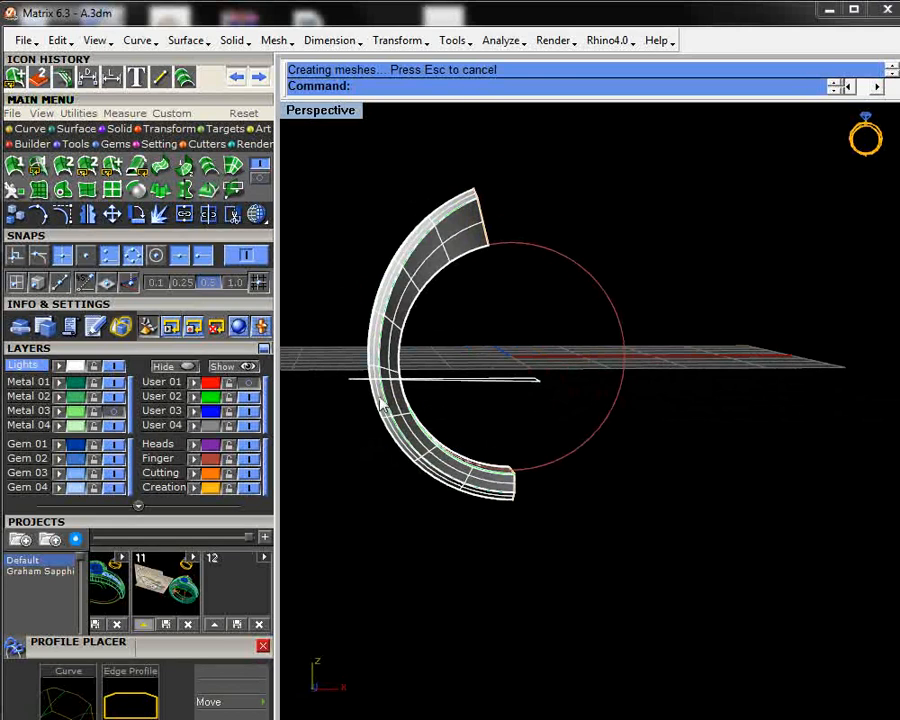
{"action": "right_click_drag", "start_coordinate": [482, 368], "coordinate": [542, 412]}
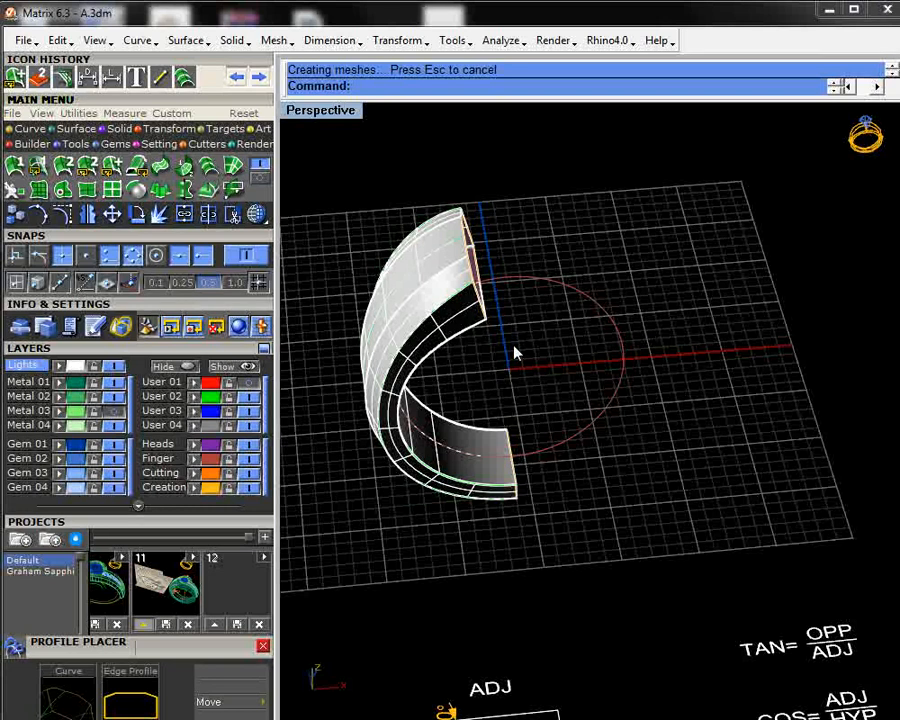
- Assign the swept surface to the Metal 01 layer and briefly show the Metal 03 layer to compare the two ring shapes
{"action": "left_click", "coordinate": [424, 302]}
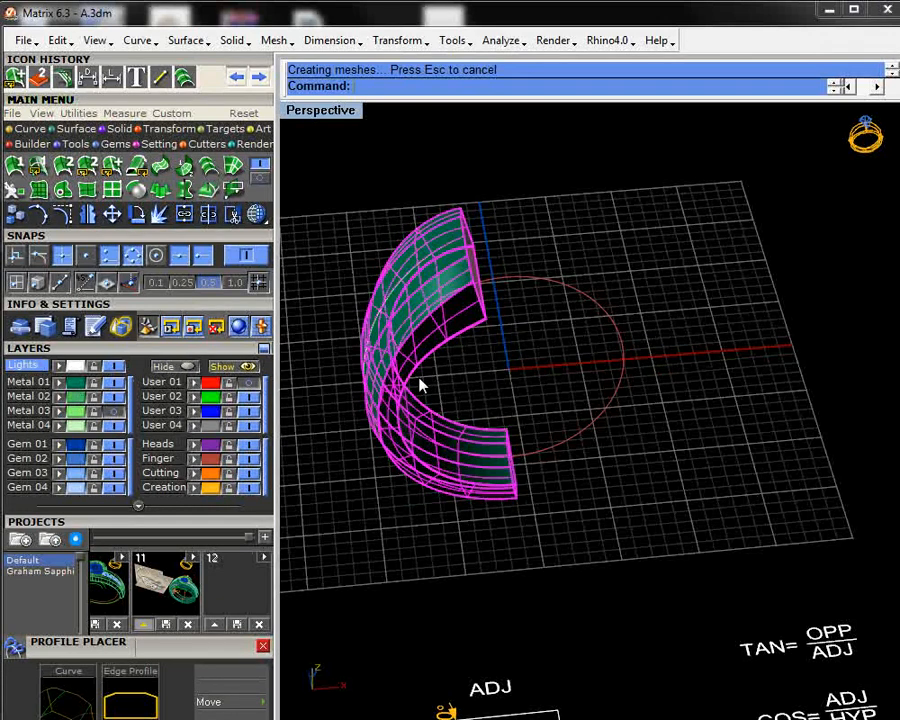
{"action": "right_click_drag", "start_coordinate": [420, 385], "coordinate": [773, 289]}
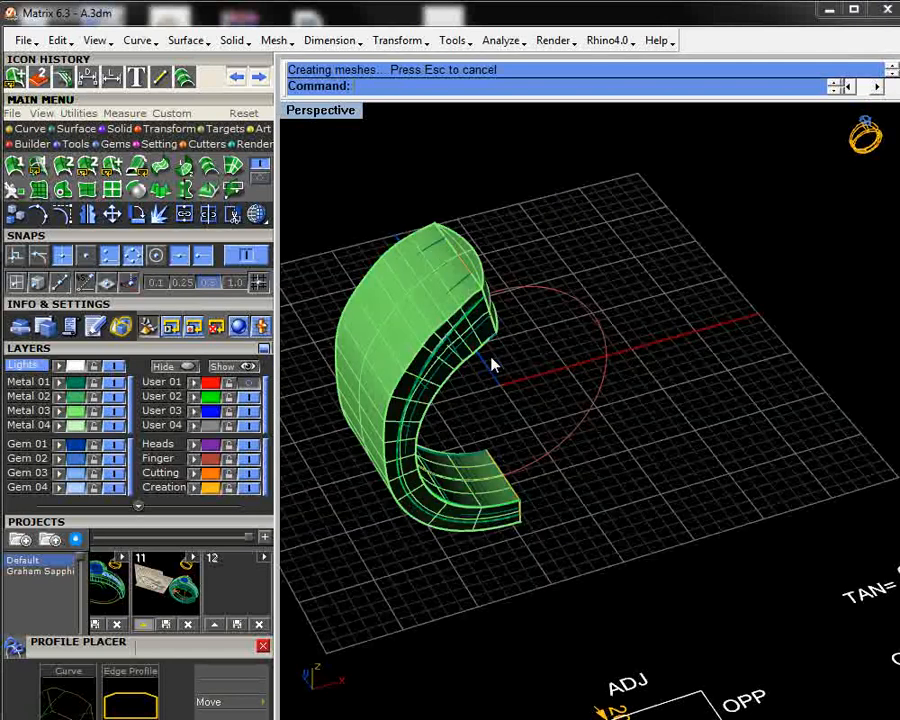
{"action": "scroll", "coordinate": [470, 313], "scroll_direction": "down", "scroll_amount": 3}
{"action": "scroll", "coordinate": [482, 193], "scroll_direction": "up", "scroll_amount": 5}
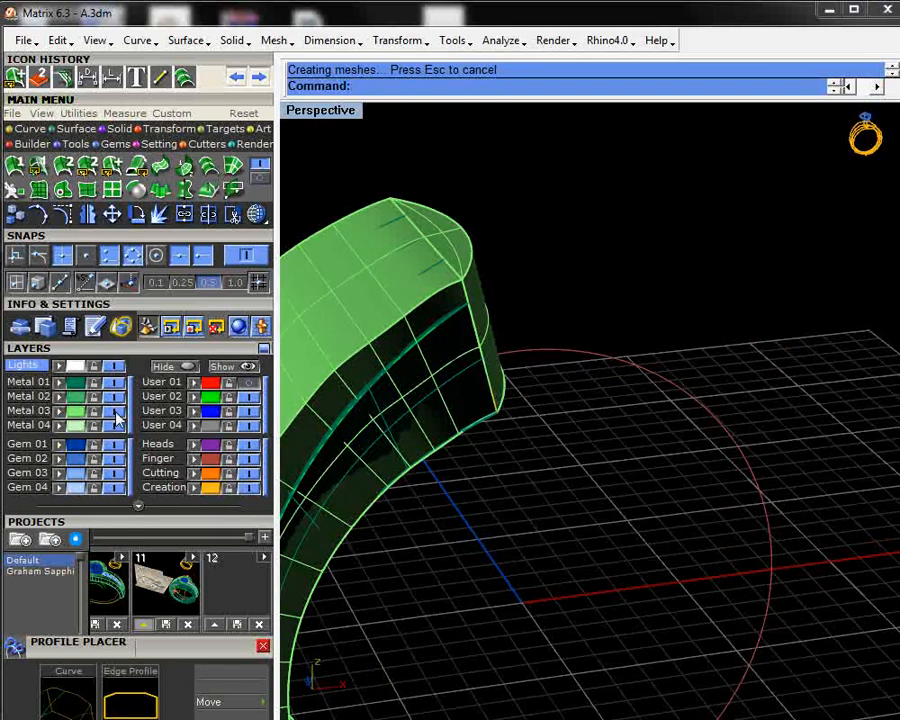
{"action": "scroll", "coordinate": [581, 378], "scroll_direction": "down", "scroll_amount": 5}
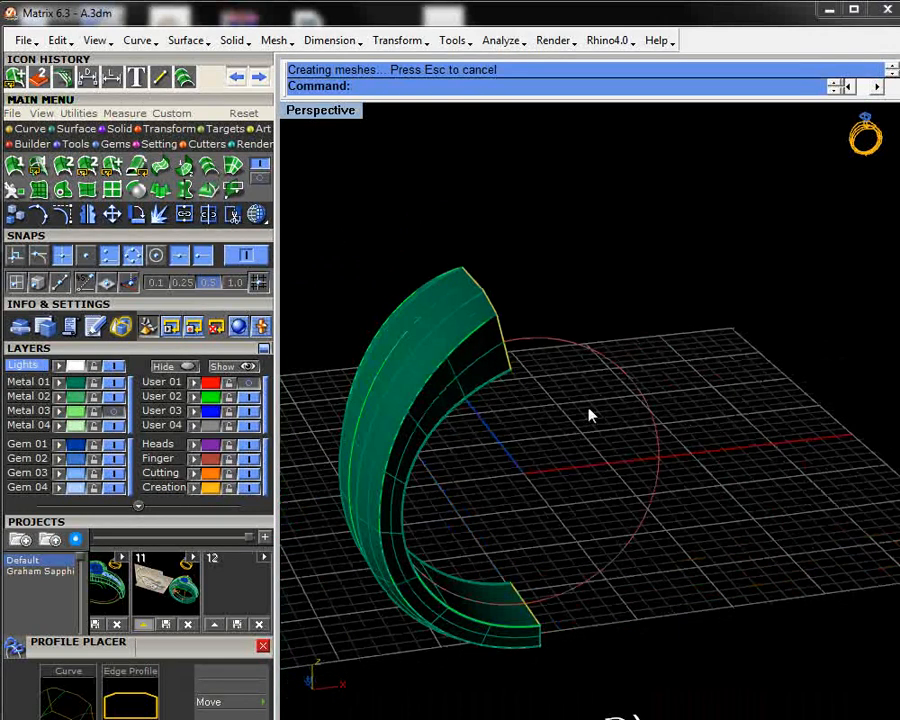
- Check the swept ring surface for naked edges with Edge Analysis, then close the analysis
{"action": "right_click_drag", "start_coordinate": [589, 409], "coordinate": [495, 345]}
{"action": "scroll", "coordinate": [565, 268], "scroll_direction": "up", "scroll_amount": 4}
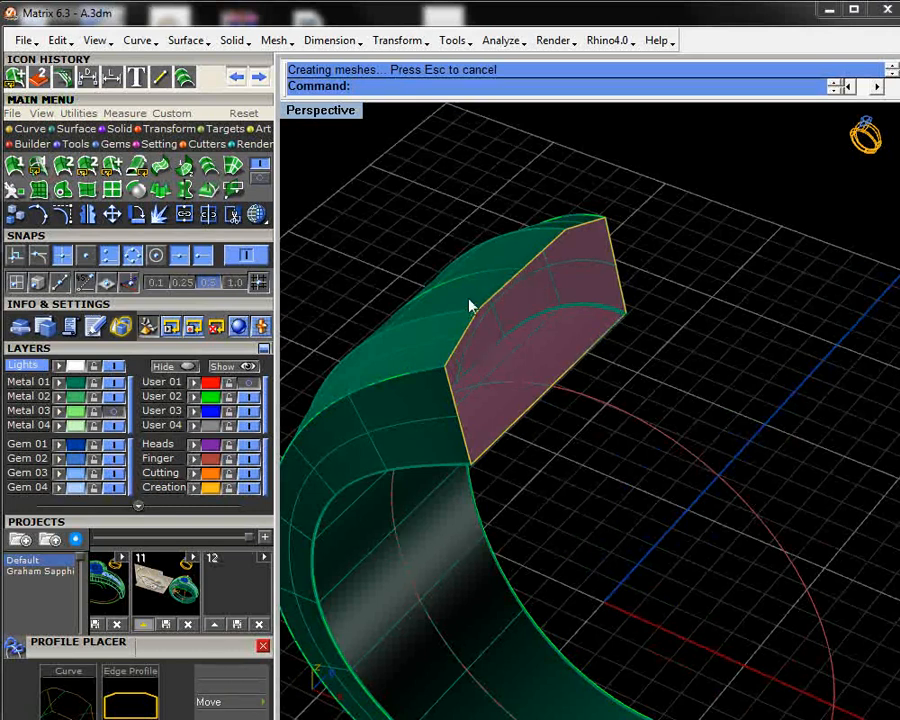
{"action": "left_click", "coordinate": [512, 250]}
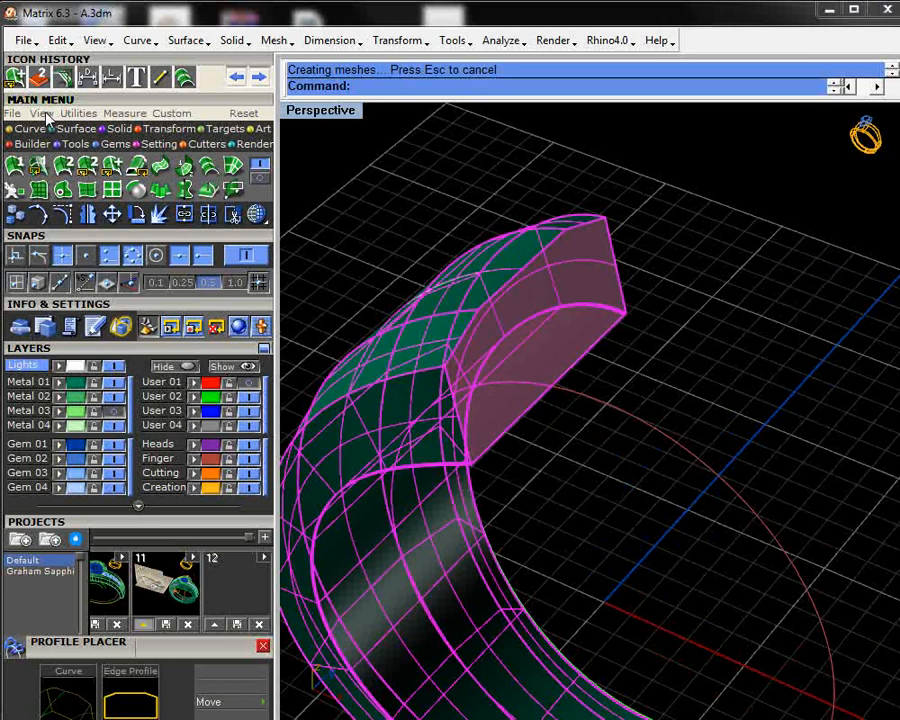
{"action": "left_click", "coordinate": [79, 113]}
{"action": "left_click", "coordinate": [60, 189]}
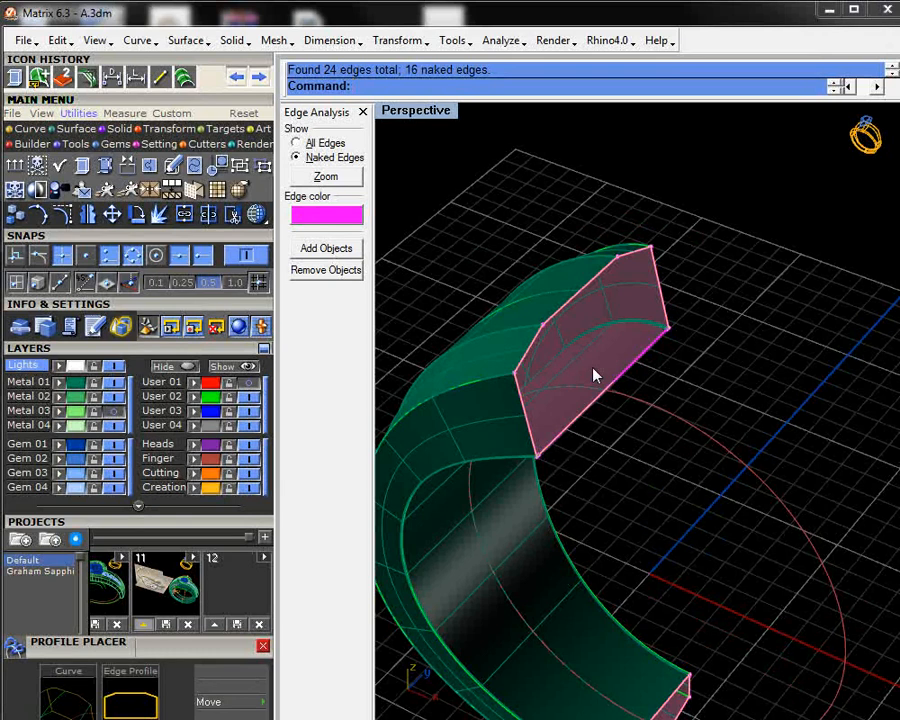
{"action": "key", "text": "Escape"}
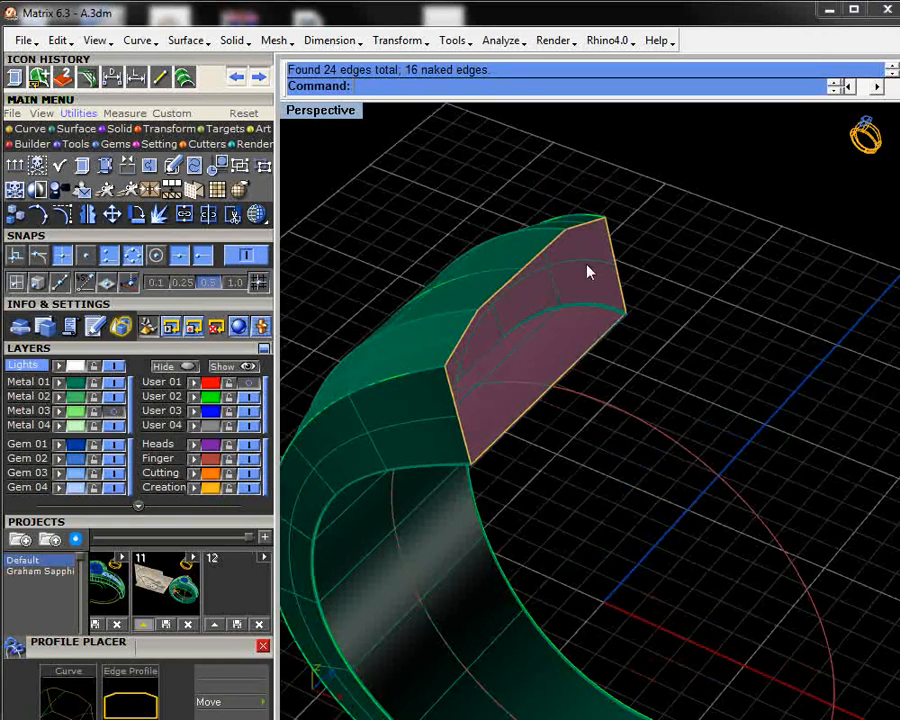
- Split the long outer edge and the inner edge of the ring's upper open end at their midpoints
{"action": "scroll", "coordinate": [520, 276], "scroll_direction": "up", "scroll_amount": 2}
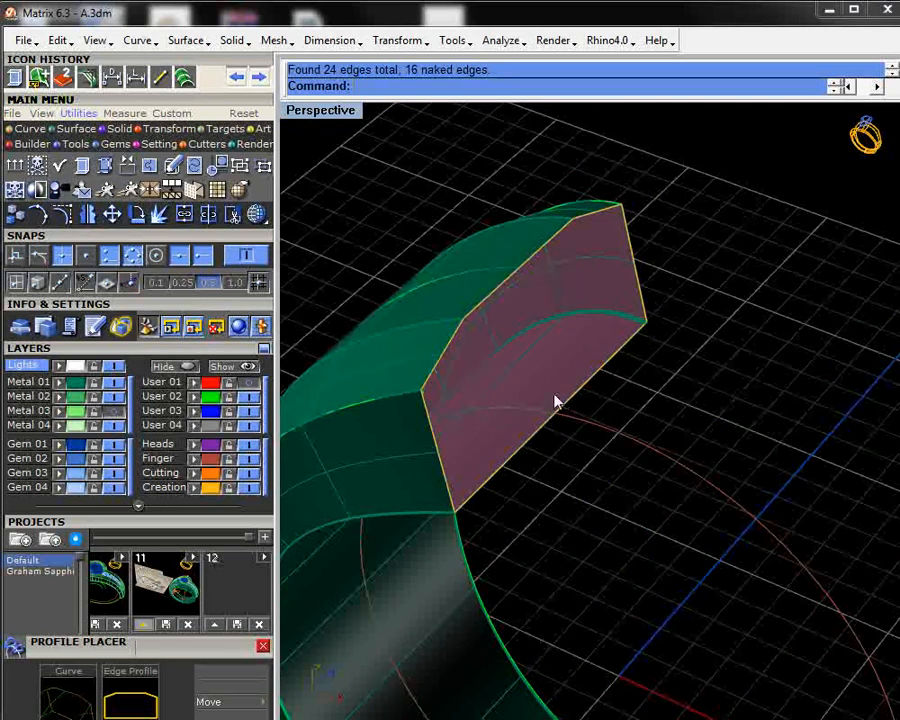
{"action": "left_click", "coordinate": [106, 170]}
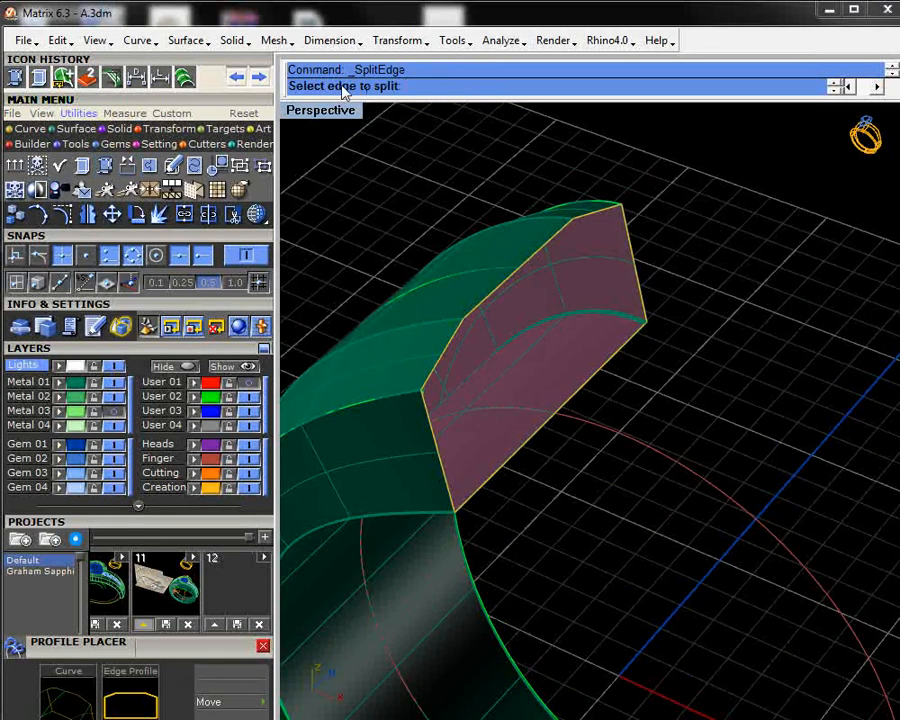
{"action": "left_click", "coordinate": [486, 301]}
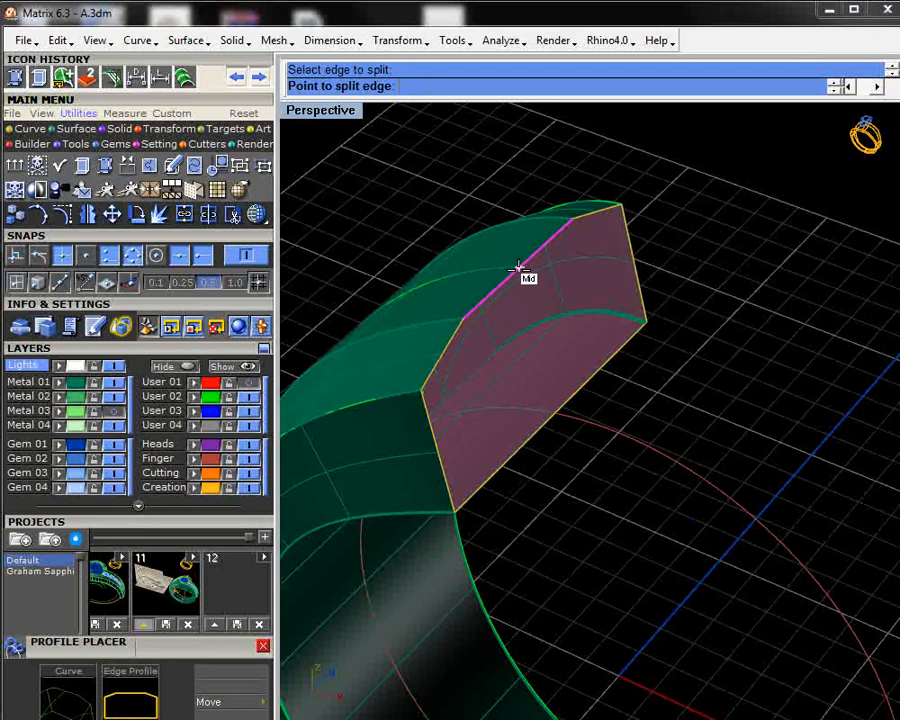
{"action": "left_click", "coordinate": [518, 267]}
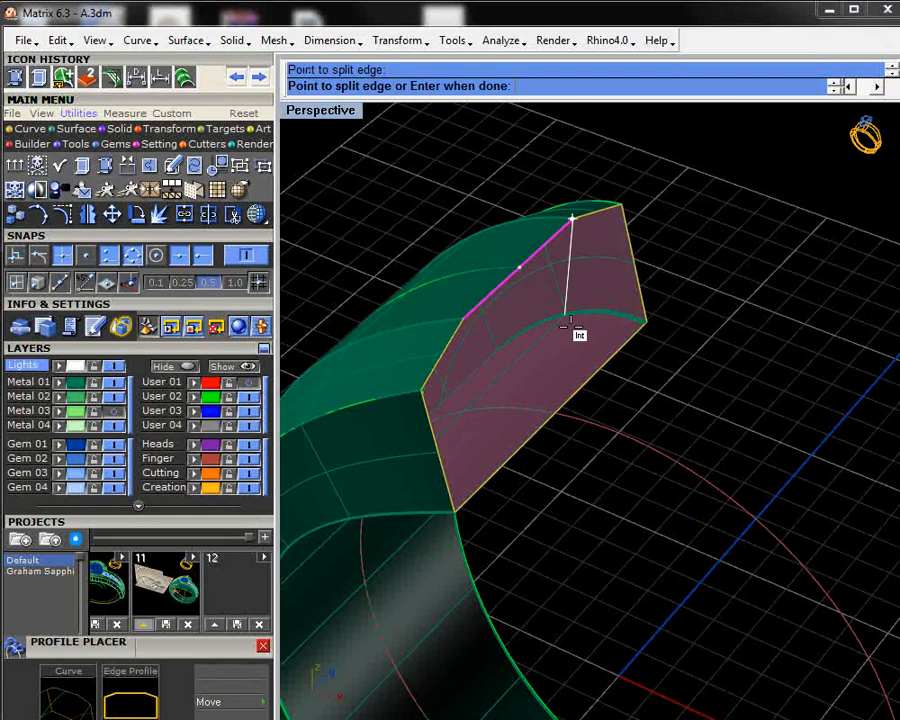
{"action": "key", "text": "Return"}
{"action": "key", "text": "Return"}
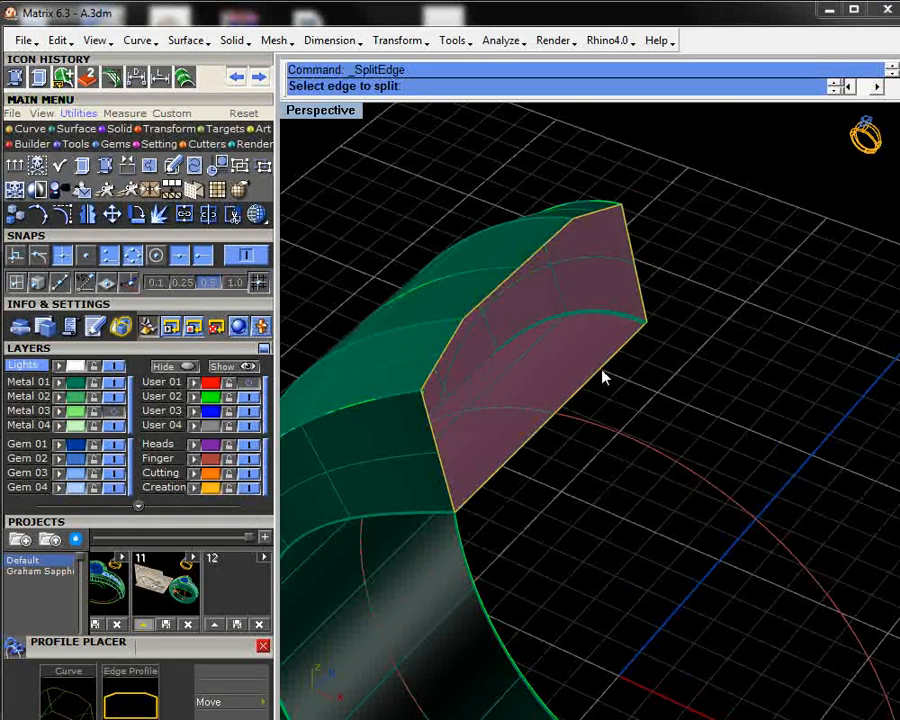
{"action": "left_click", "coordinate": [601, 371]}
{"action": "left_click", "coordinate": [554, 413]}
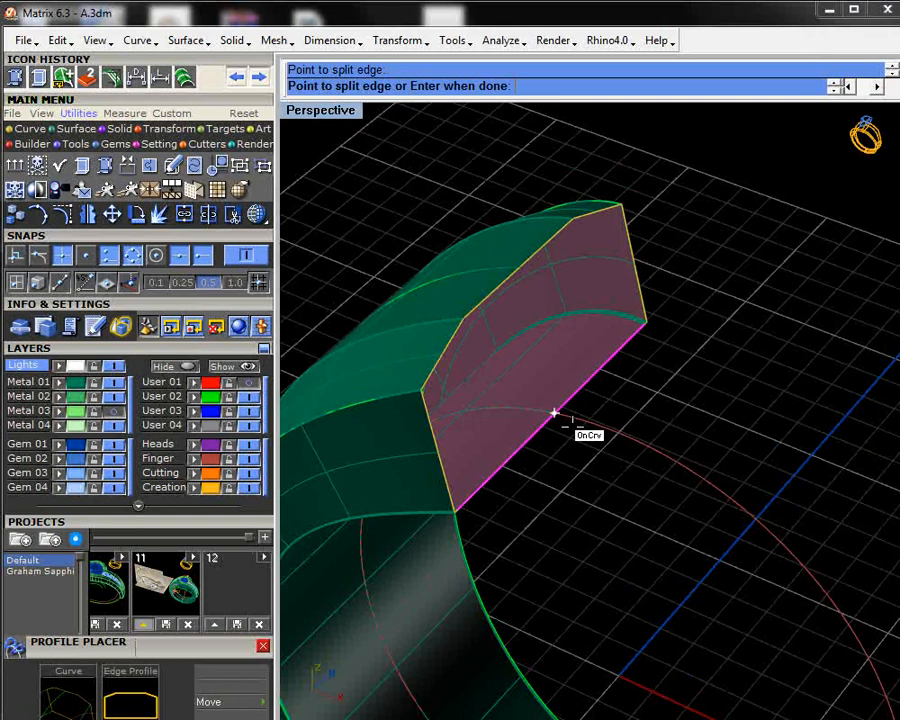
{"action": "key", "text": "Return"}
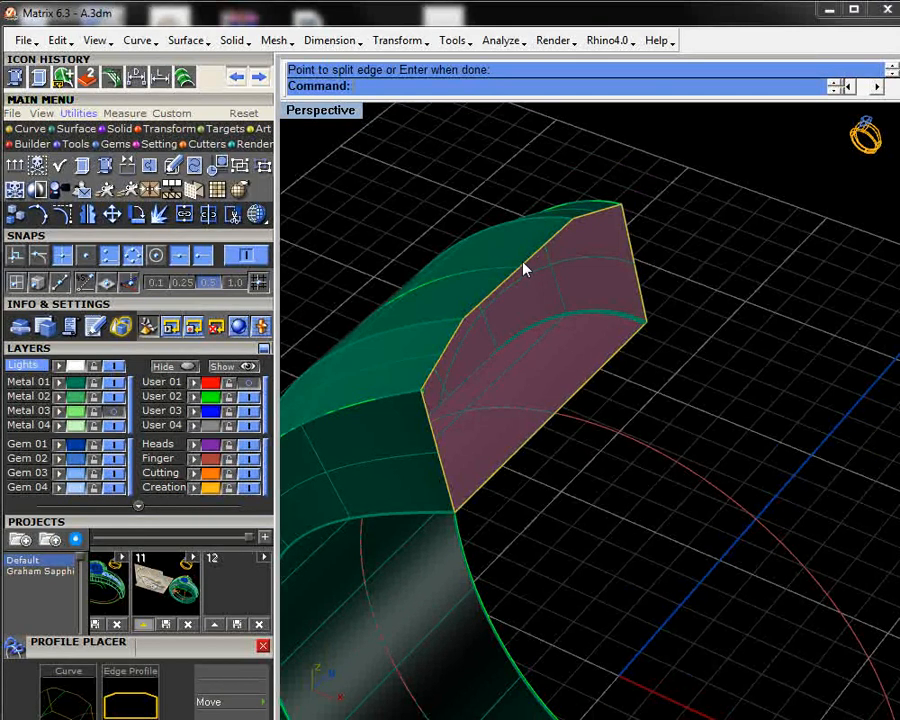
- Check the split points on the ring's upper open end with a naked-edge analysis, and close it
{"action": "left_click", "coordinate": [484, 258]}
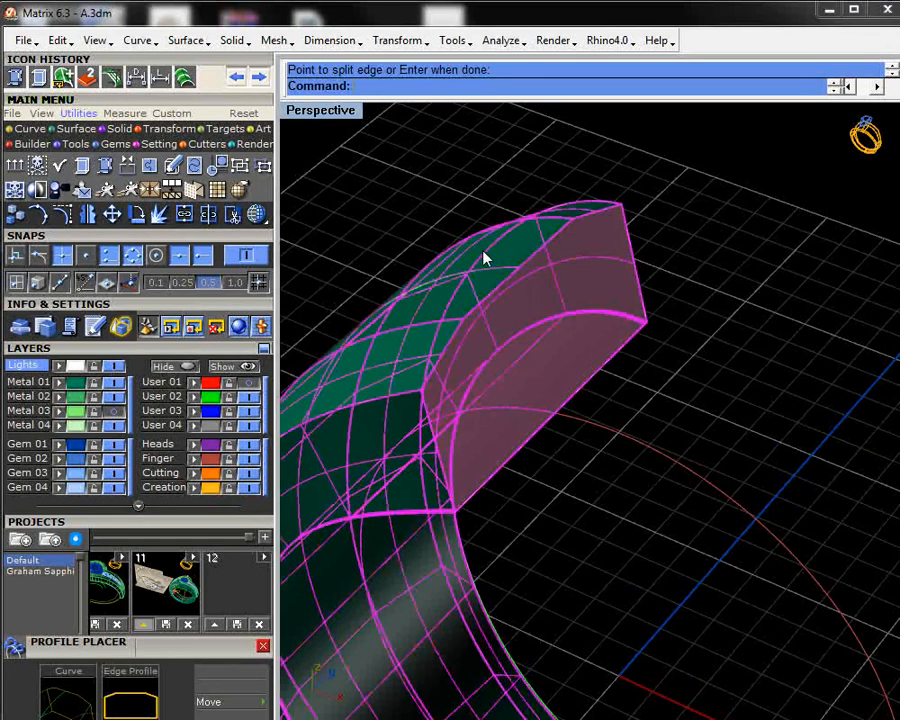
{"action": "left_click", "coordinate": [38, 78]}
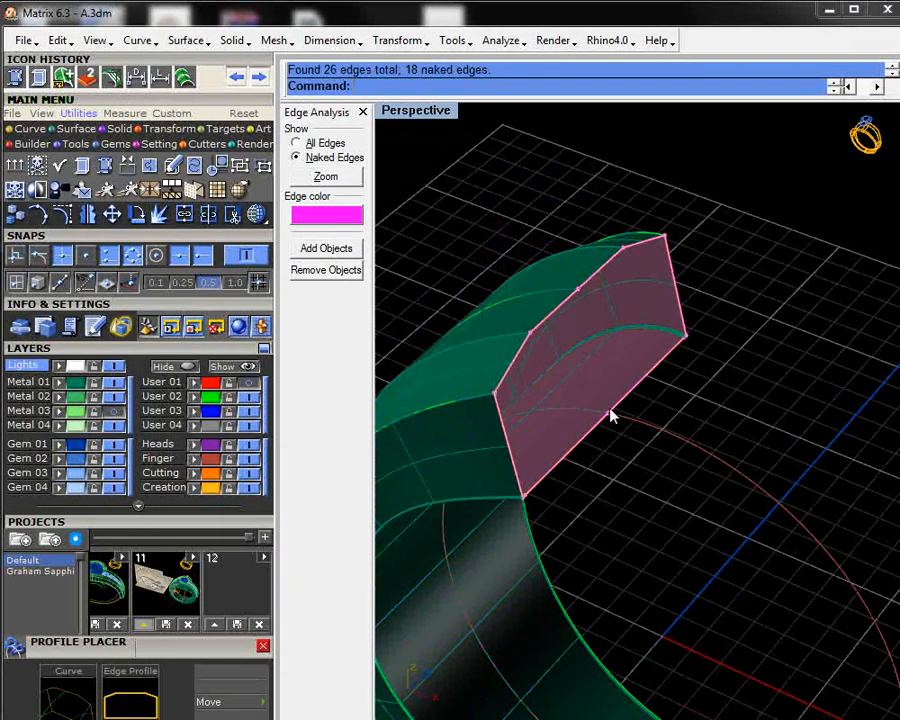
{"action": "left_click", "coordinate": [363, 111]}
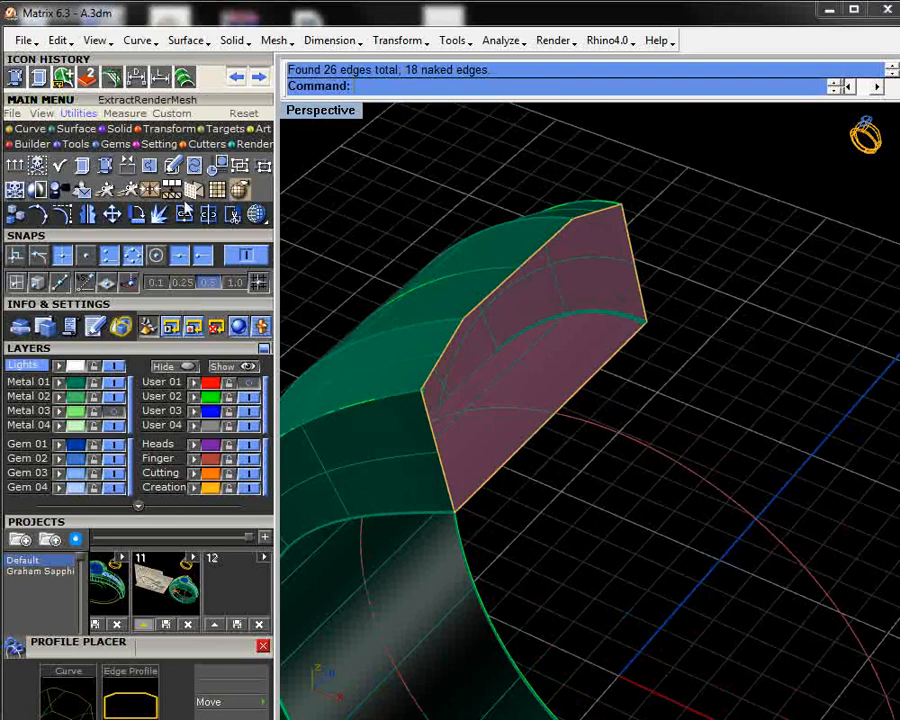
{"action": "left_click", "coordinate": [49, 131]}
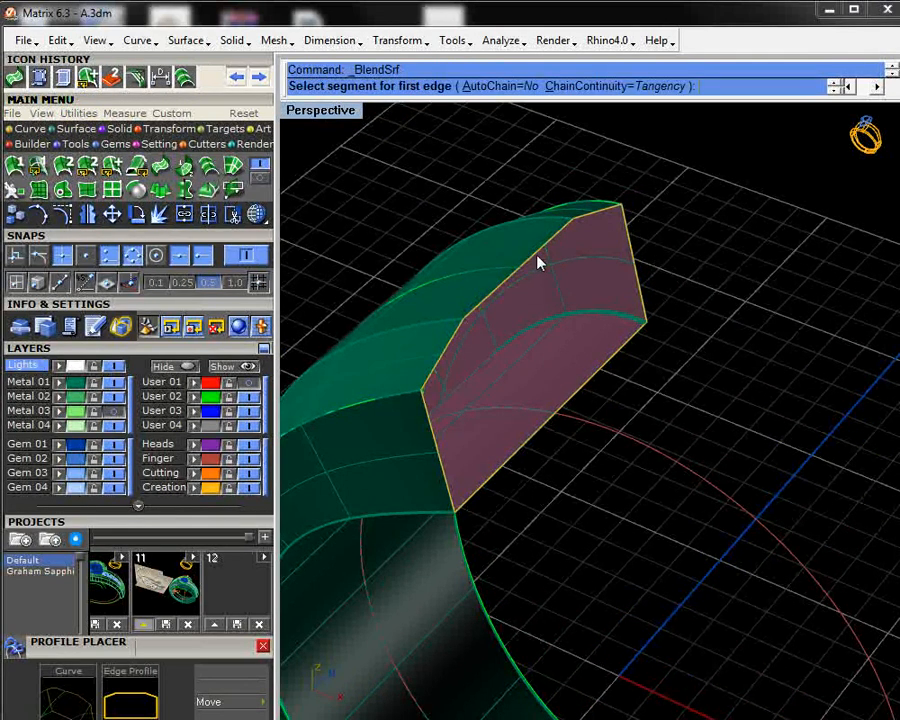
{"action": "left_click", "coordinate": [537, 258]}
{"action": "left_click", "coordinate": [622, 226]}
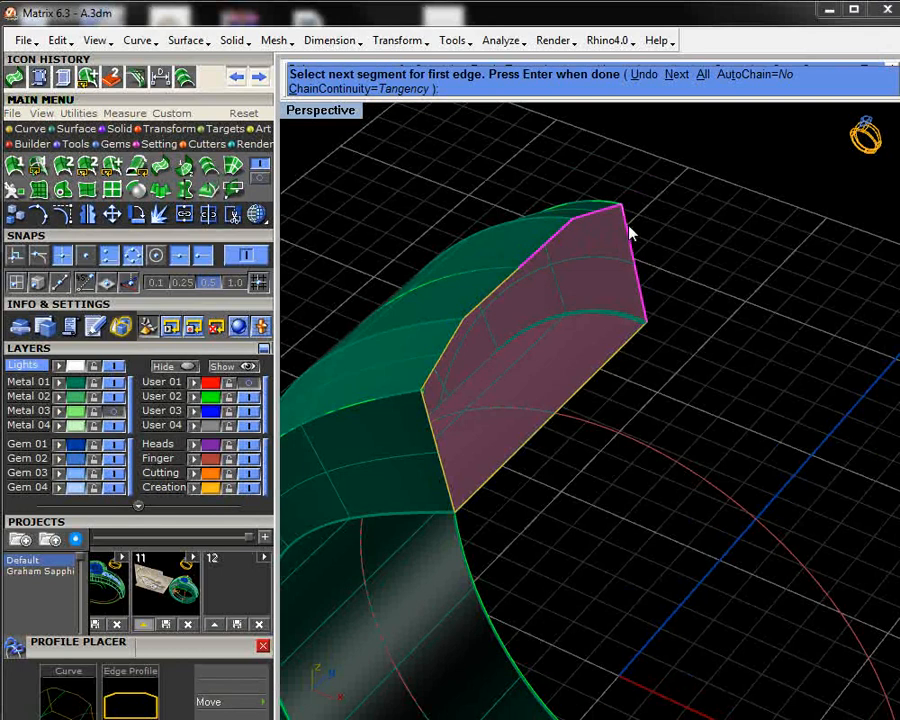
{"action": "key", "text": "Return"}
{"action": "left_click", "coordinate": [629, 331]}
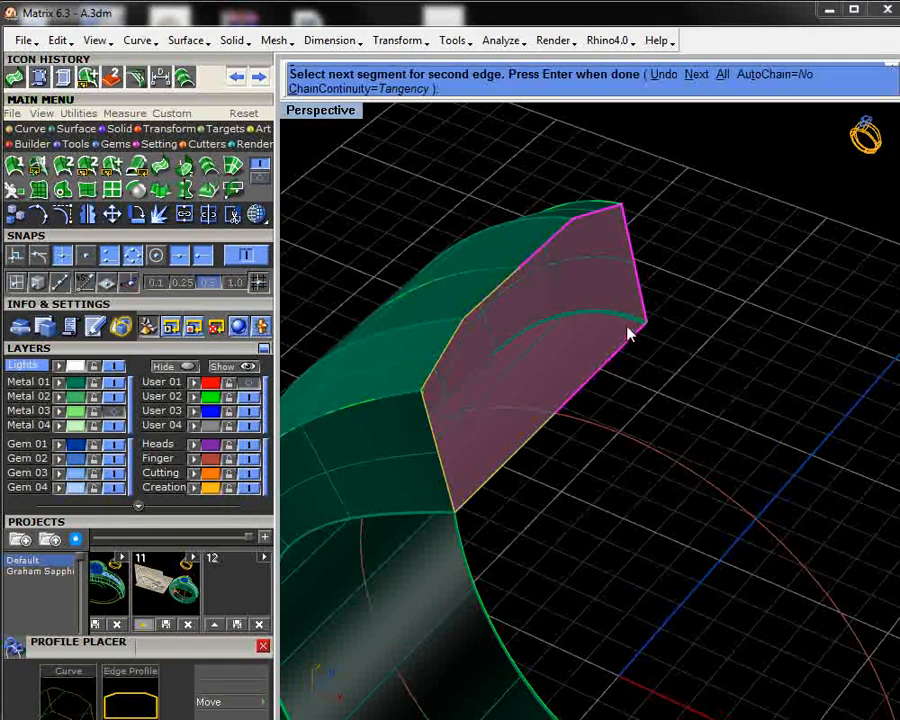
{"action": "key", "text": "Return"}
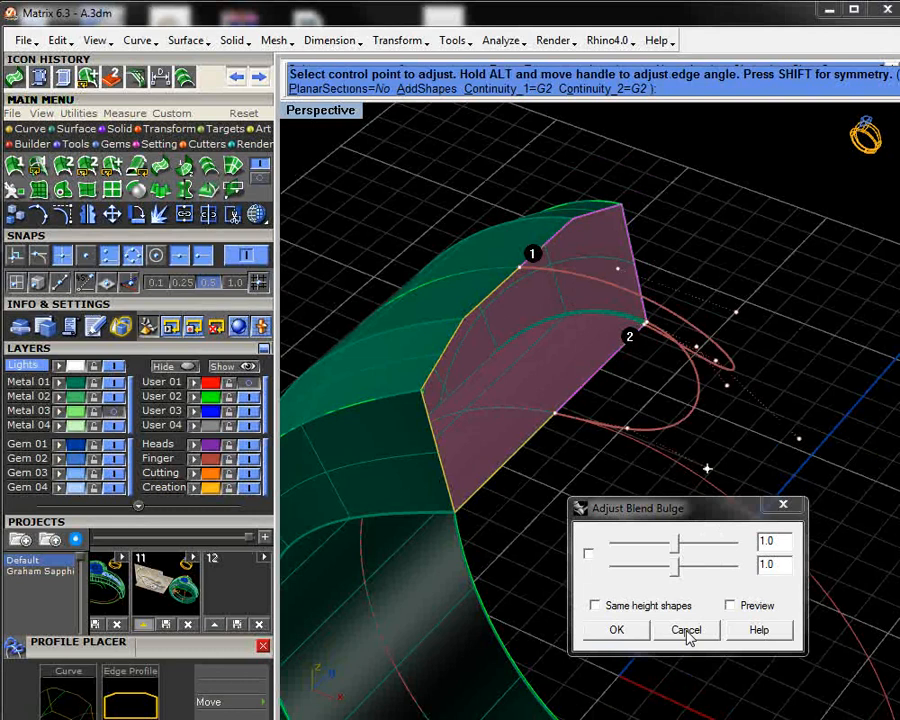
{"action": "left_click", "coordinate": [686, 631]}
- Start a surface blend across the upper open end, chaining all edge segments on one half as the first edge and the other half as the second
{"action": "scroll", "coordinate": [573, 264], "scroll_direction": "up", "scroll_amount": 6}
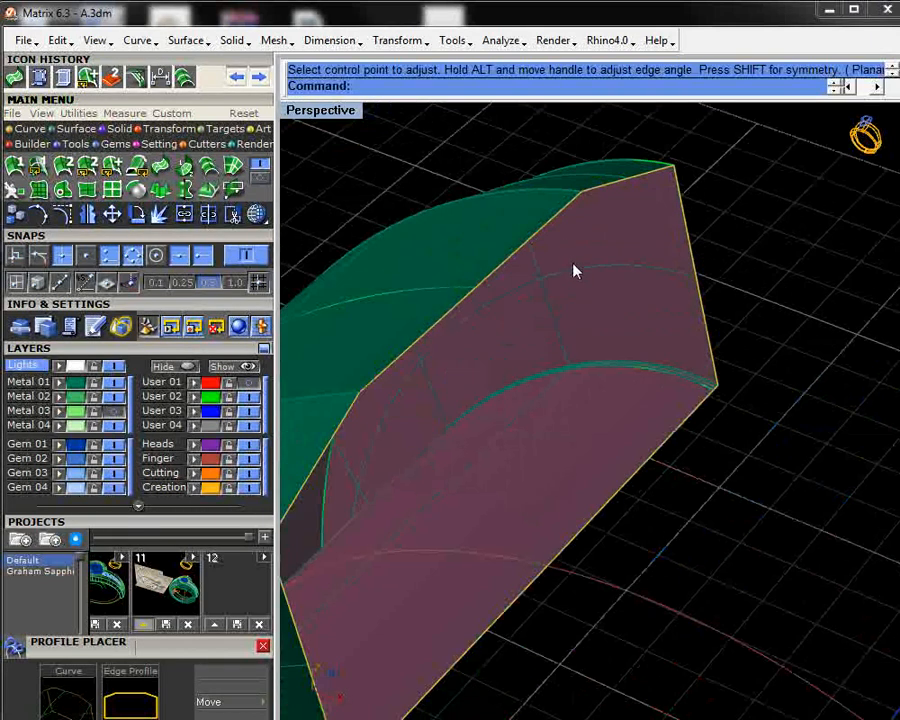
{"action": "right_click_drag", "start_coordinate": [573, 267], "coordinate": [557, 306]}
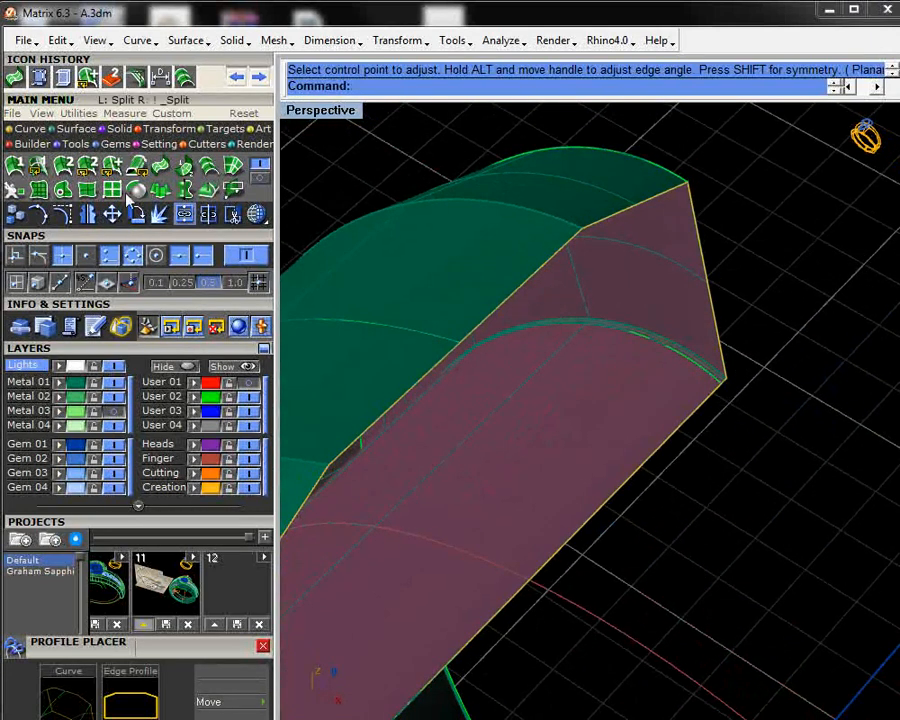
{"action": "left_click", "coordinate": [128, 192]}
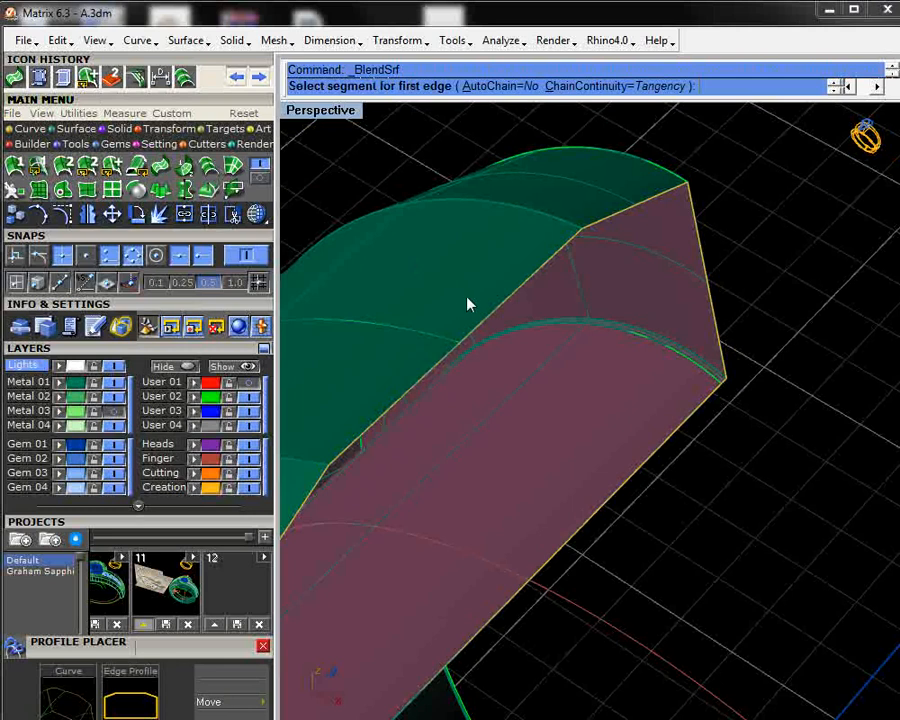
{"action": "left_click", "coordinate": [494, 318]}
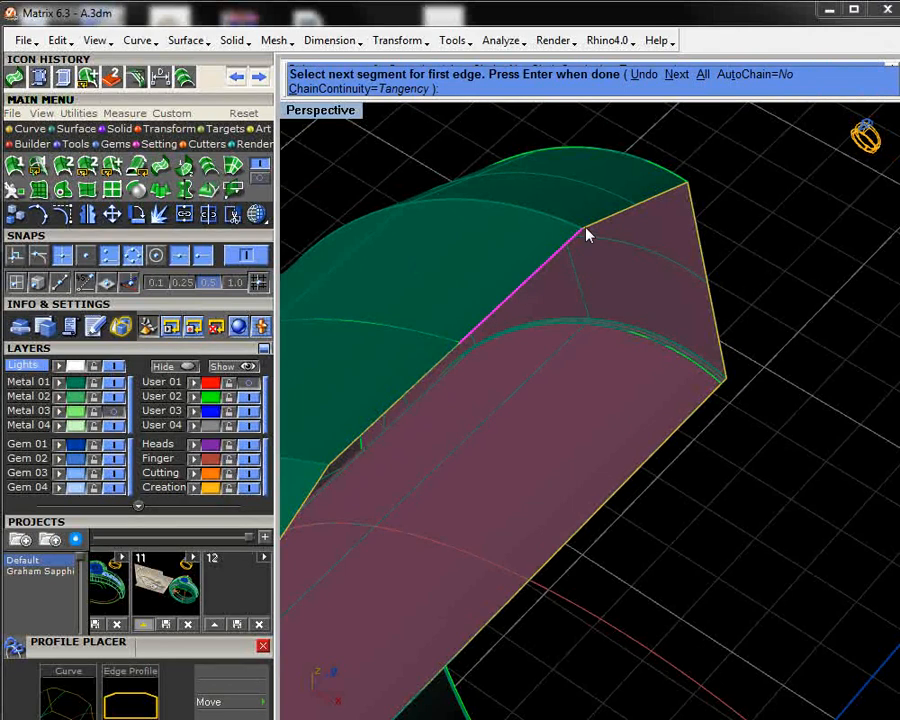
{"action": "left_click", "coordinate": [716, 376]}
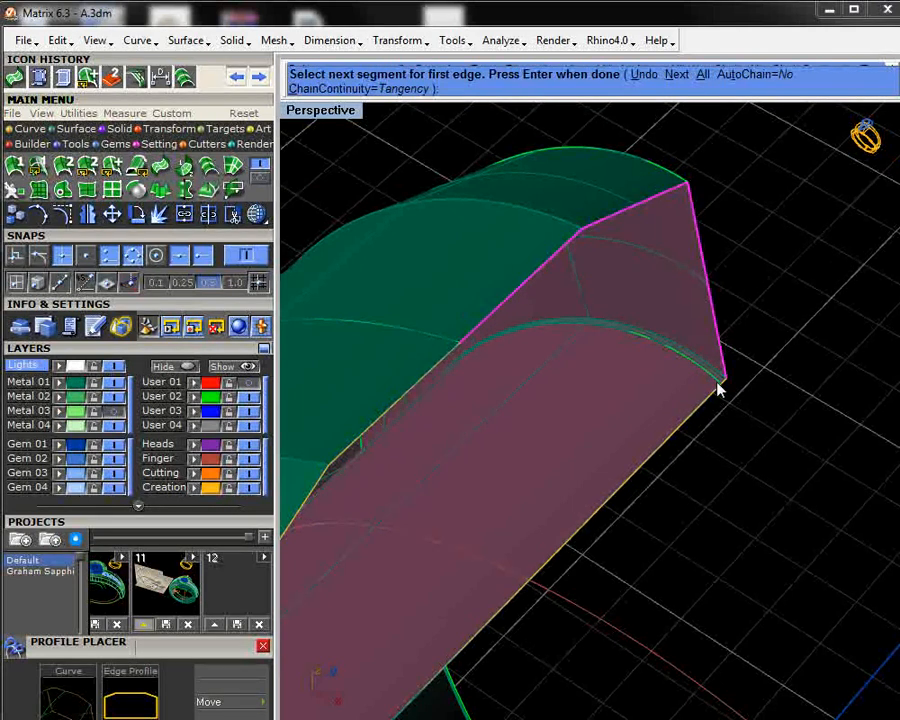
{"action": "scroll", "coordinate": [724, 376], "scroll_direction": "up", "scroll_amount": 5}
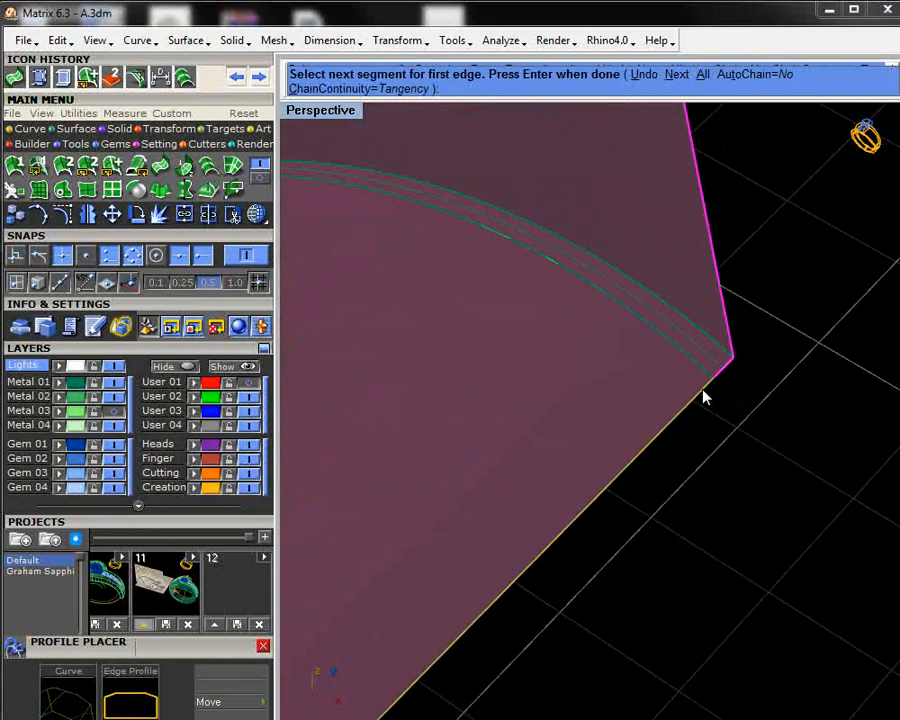
{"action": "left_click", "coordinate": [708, 399]}
{"action": "scroll", "coordinate": [712, 400], "scroll_direction": "down", "scroll_amount": 5}
{"action": "key", "text": "Return"}
{"action": "left_click", "coordinate": [518, 407]}
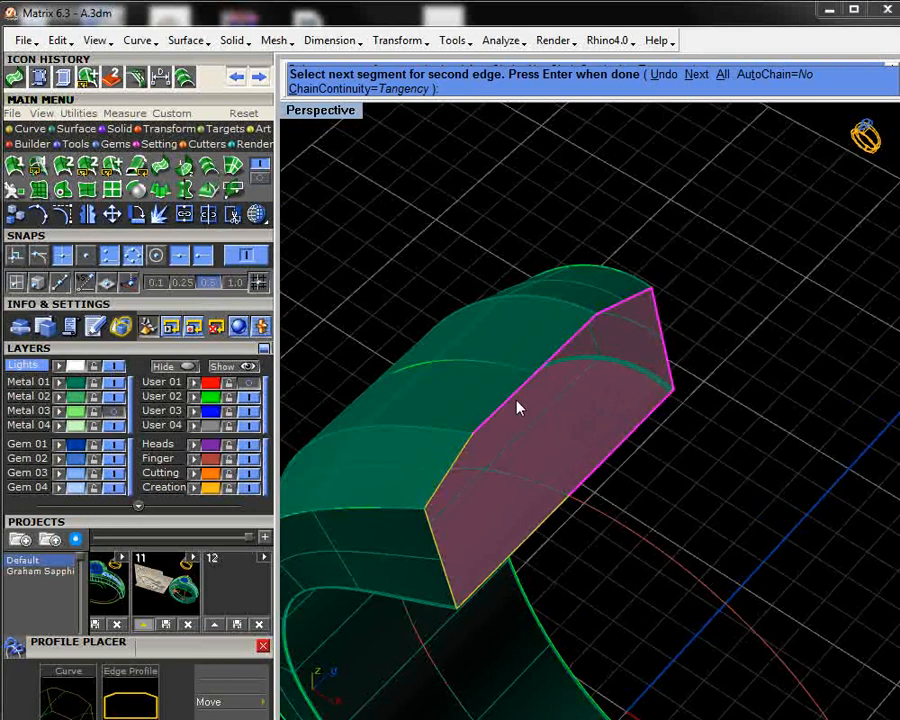
{"action": "left_click", "coordinate": [468, 447]}
{"action": "scroll", "coordinate": [450, 600], "scroll_direction": "up", "scroll_amount": 5}
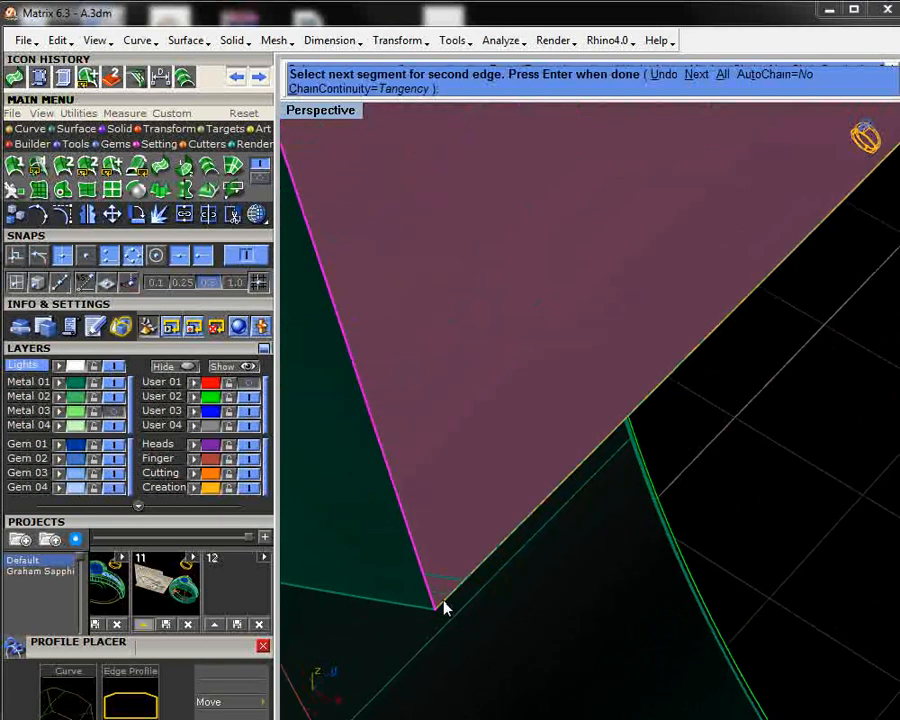
{"action": "scroll", "coordinate": [538, 446], "scroll_direction": "down", "scroll_amount": 3}
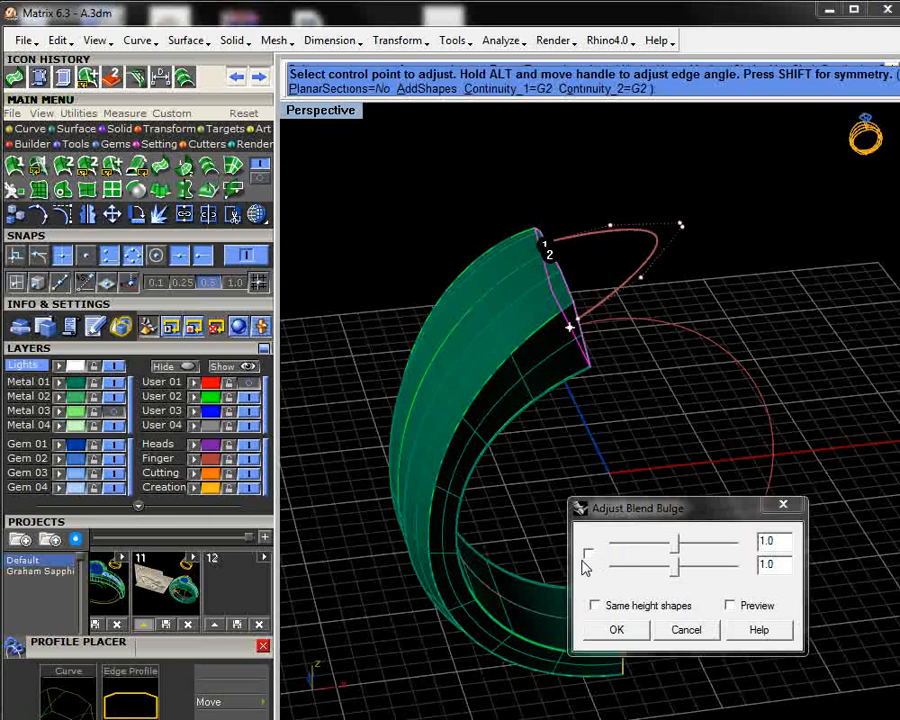
- Link the two blend bulge values, set both to 0.2, and create the rounded end cap
{"action": "left_click", "coordinate": [589, 555]}
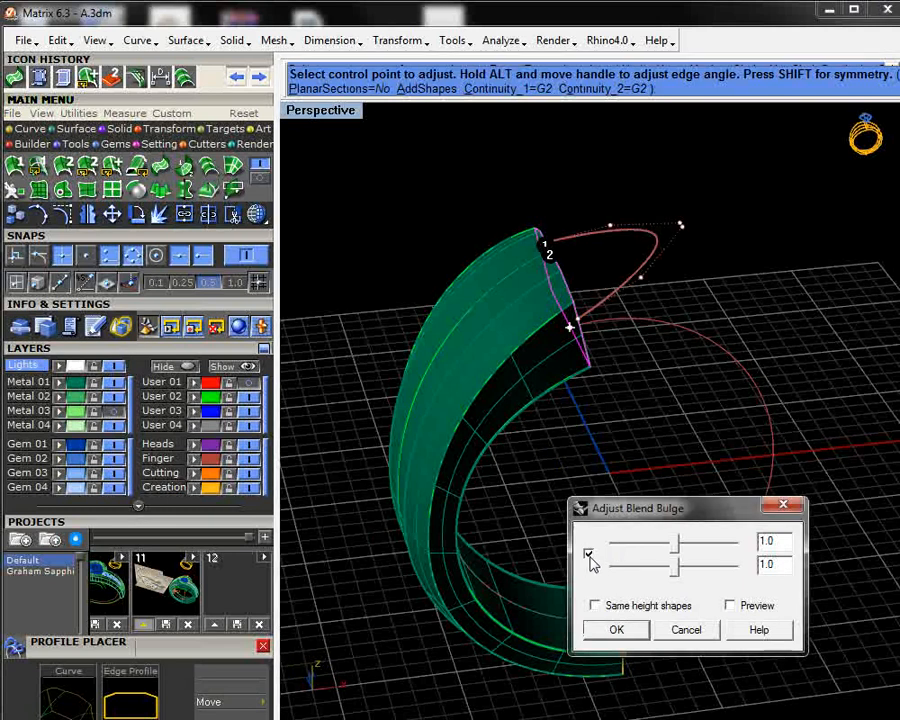
{"action": "left_click_drag", "start_coordinate": [675, 545], "coordinate": [616, 549]}
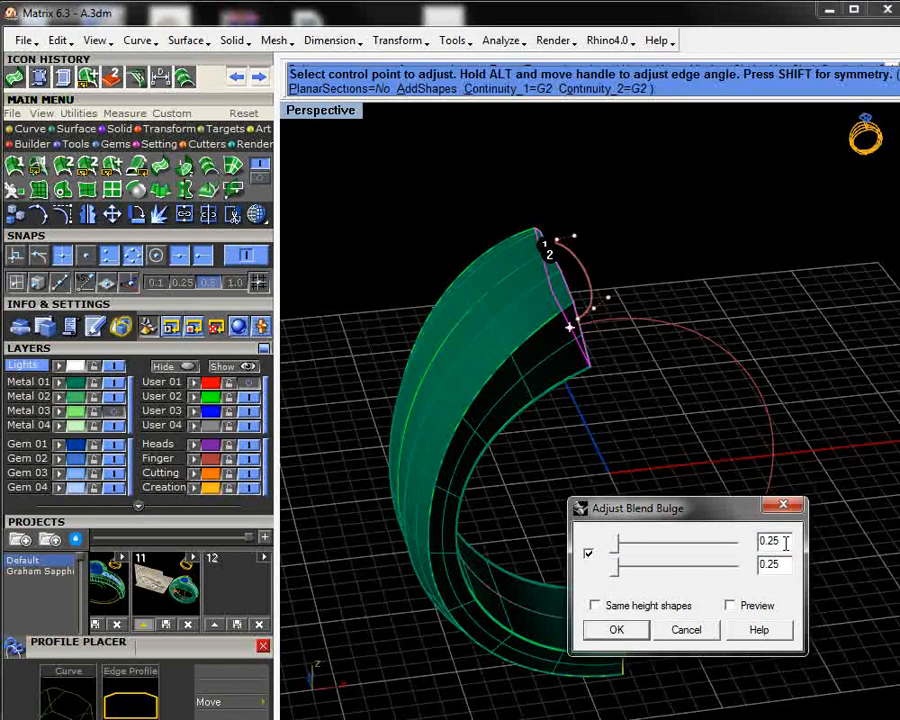
{"action": "left_click_drag", "start_coordinate": [779, 540], "coordinate": [767, 540]}
{"action": "type", "text": "15"}
{"action": "left_click_drag", "start_coordinate": [779, 565], "coordinate": [767, 565]}
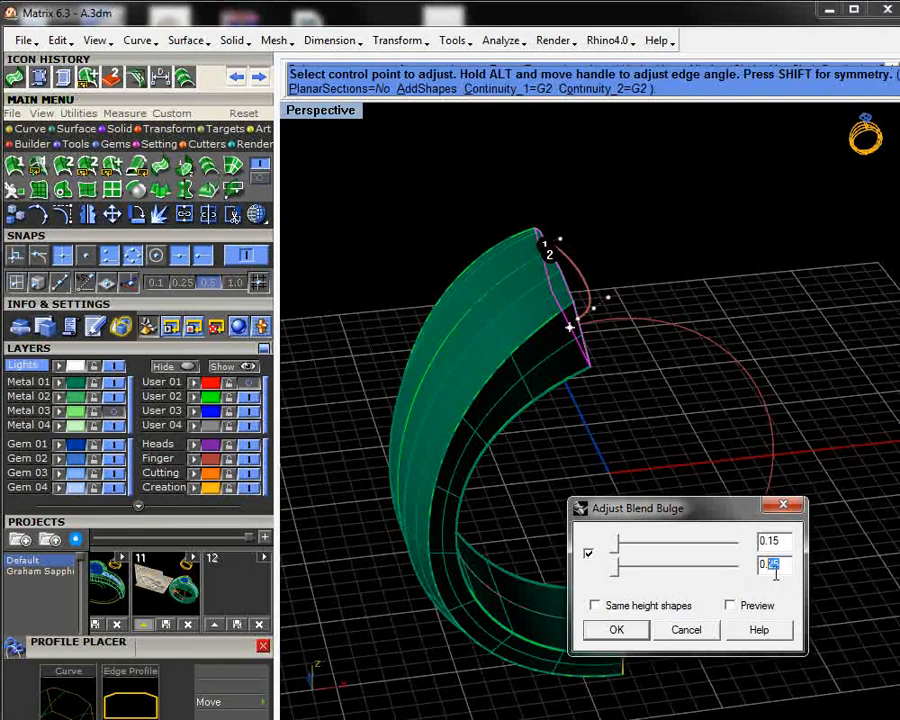
{"action": "type", "text": "15"}
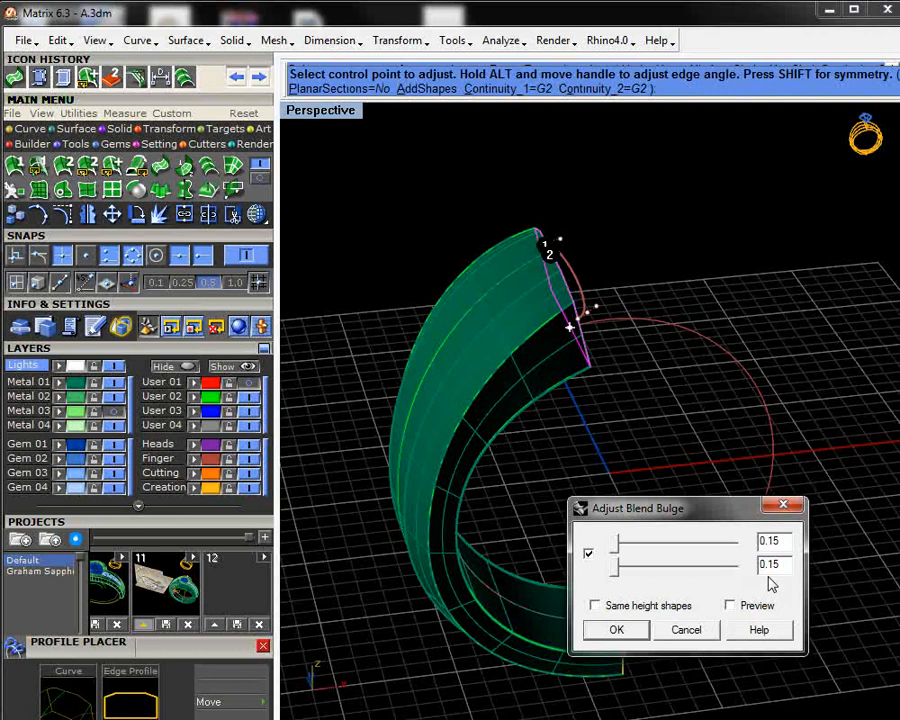
{"action": "type", "text": "2"}
{"action": "left_click_drag", "start_coordinate": [782, 564], "coordinate": [769, 541]}
{"action": "type", "text": "2"}
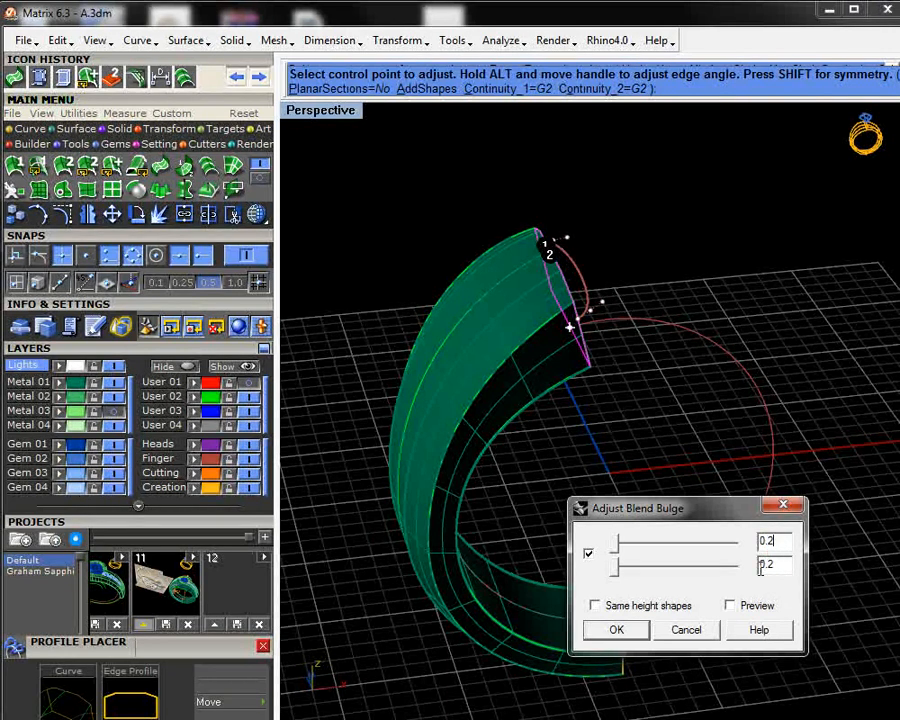
{"action": "left_click", "coordinate": [620, 630]}
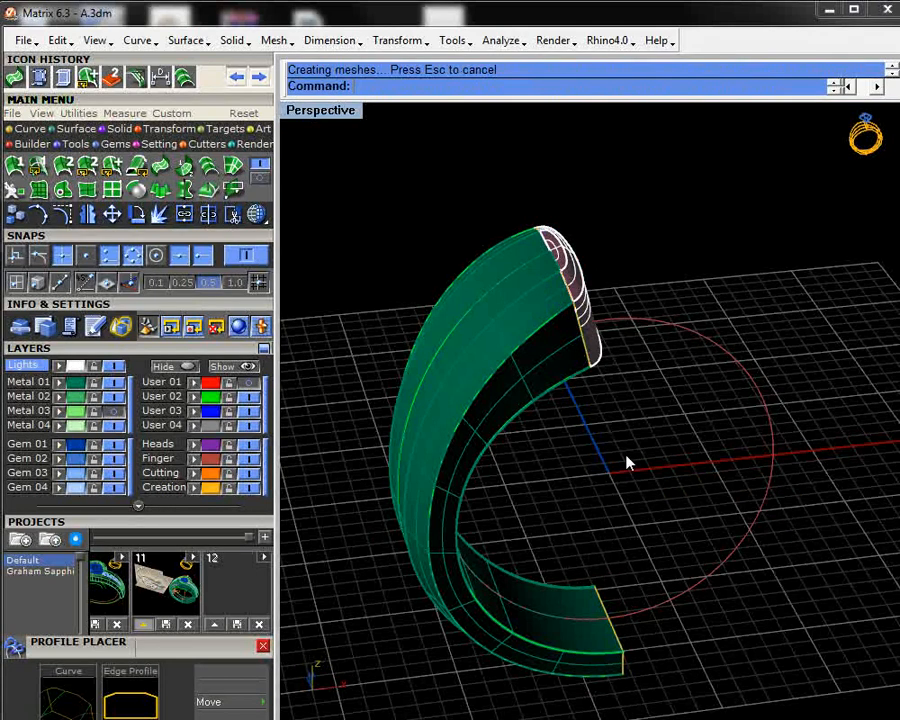
- Flip the surface direction of the new end cap and assign it to the Metal 01 layer
{"action": "right_click_drag", "start_coordinate": [628, 462], "coordinate": [601, 231]}
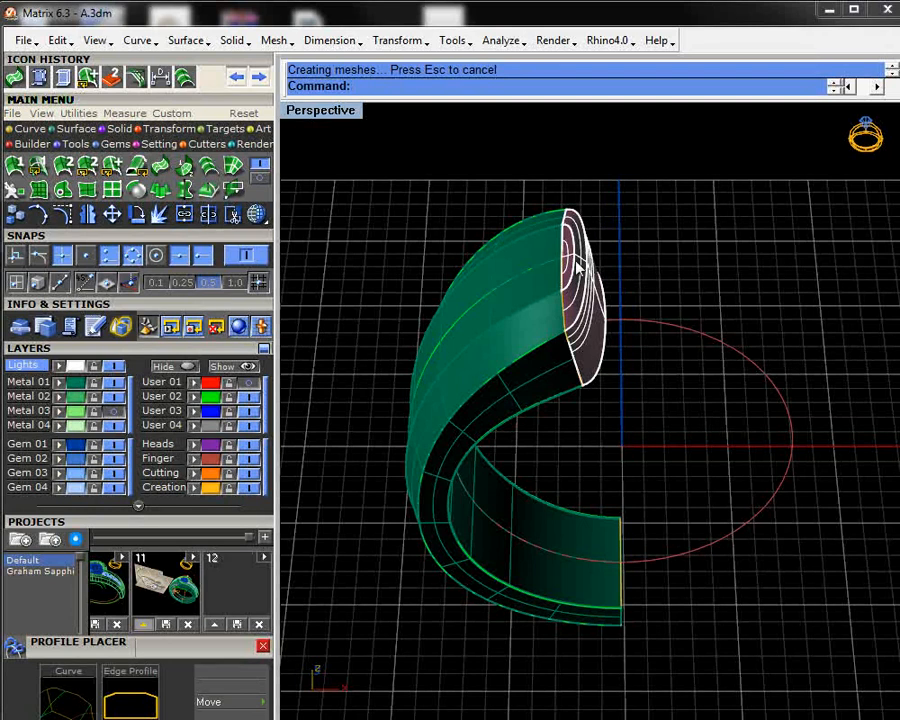
{"action": "scroll", "coordinate": [580, 262], "scroll_direction": "up", "scroll_amount": 3}
{"action": "left_click", "coordinate": [597, 334]}
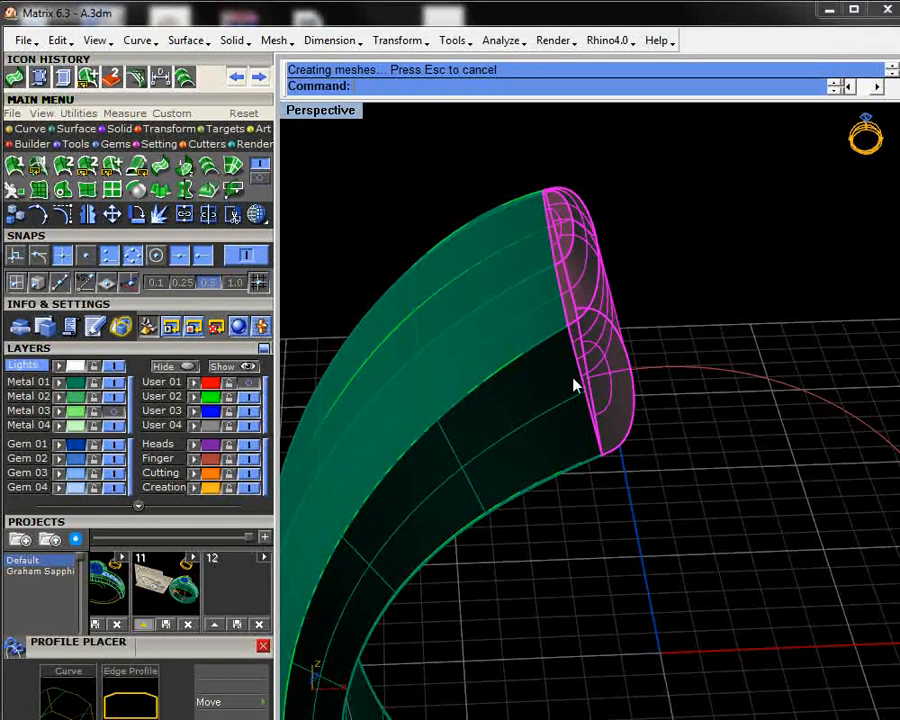
{"action": "right_click_drag", "start_coordinate": [647, 464], "coordinate": [602, 430]}
- Compare the rounded end cap with the ring shape on the Metal 03 layer, then hide that layer again
{"action": "left_click", "coordinate": [538, 436]}
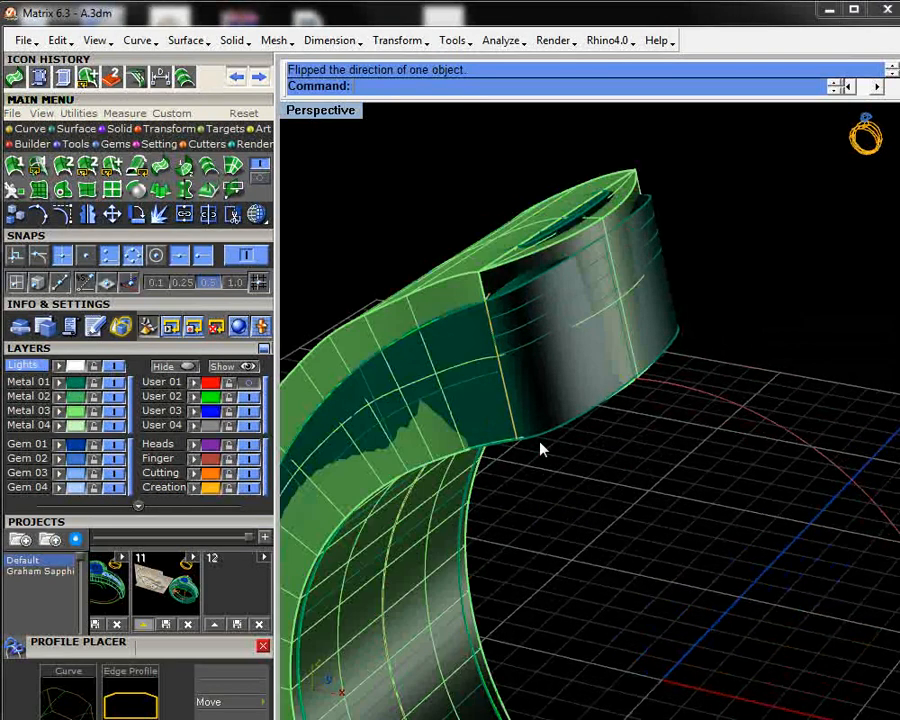
{"action": "right_click_drag", "start_coordinate": [584, 424], "coordinate": [635, 396]}
{"action": "scroll", "coordinate": [637, 388], "scroll_direction": "up", "scroll_amount": 5}
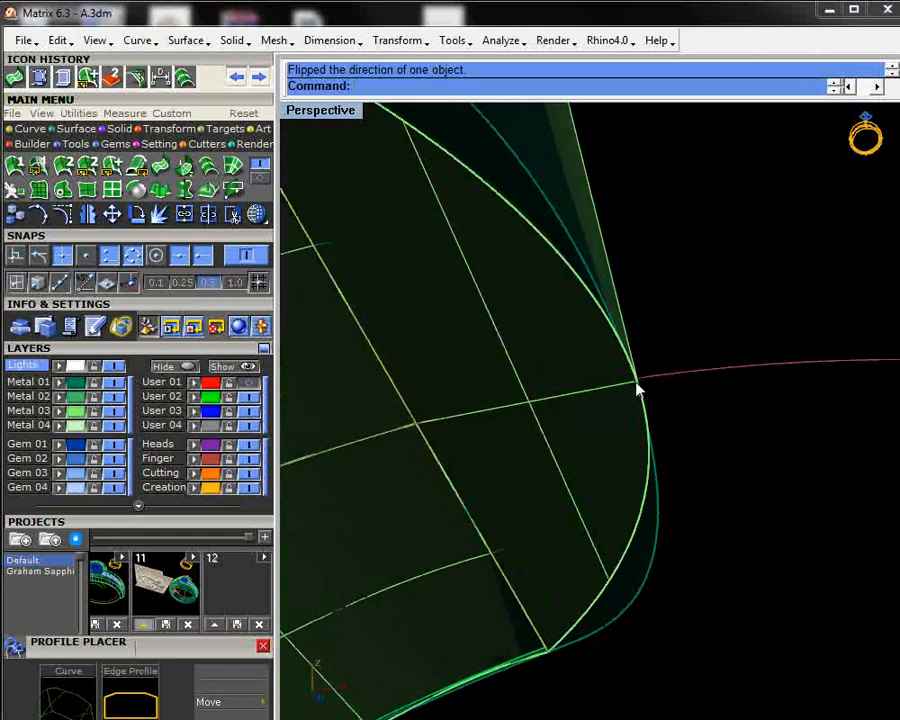
{"action": "scroll", "coordinate": [637, 384], "scroll_direction": "down", "scroll_amount": 3}
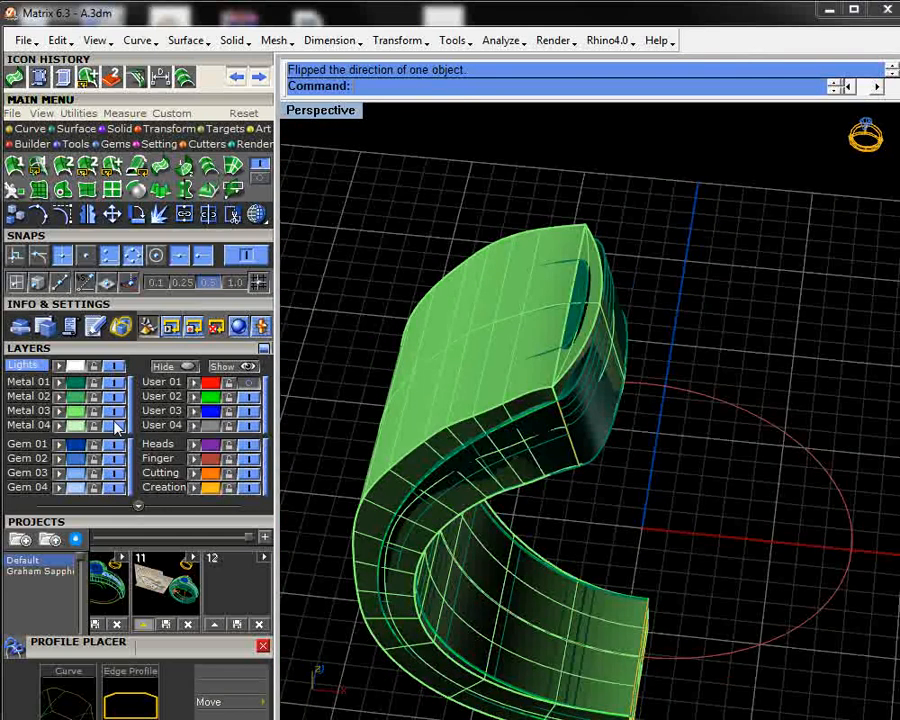
{"action": "left_click", "coordinate": [114, 411]}
- Join the end cap to the swept ring surface
{"action": "scroll", "coordinate": [588, 445], "scroll_direction": "down", "scroll_amount": 4}
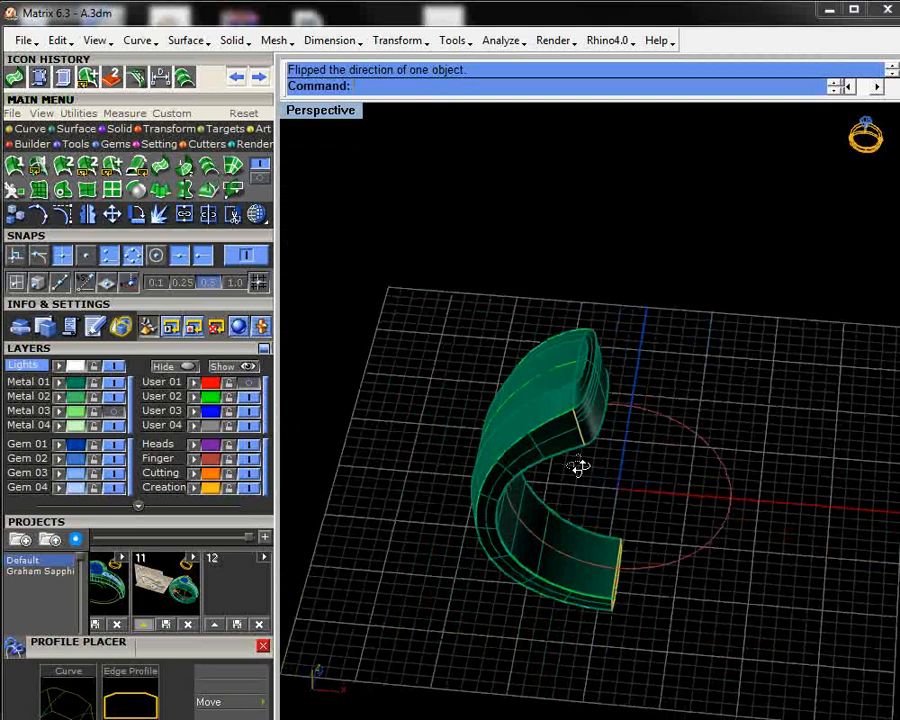
{"action": "right_click_drag", "start_coordinate": [581, 468], "coordinate": [578, 422]}
{"action": "left_click", "coordinate": [578, 422]}
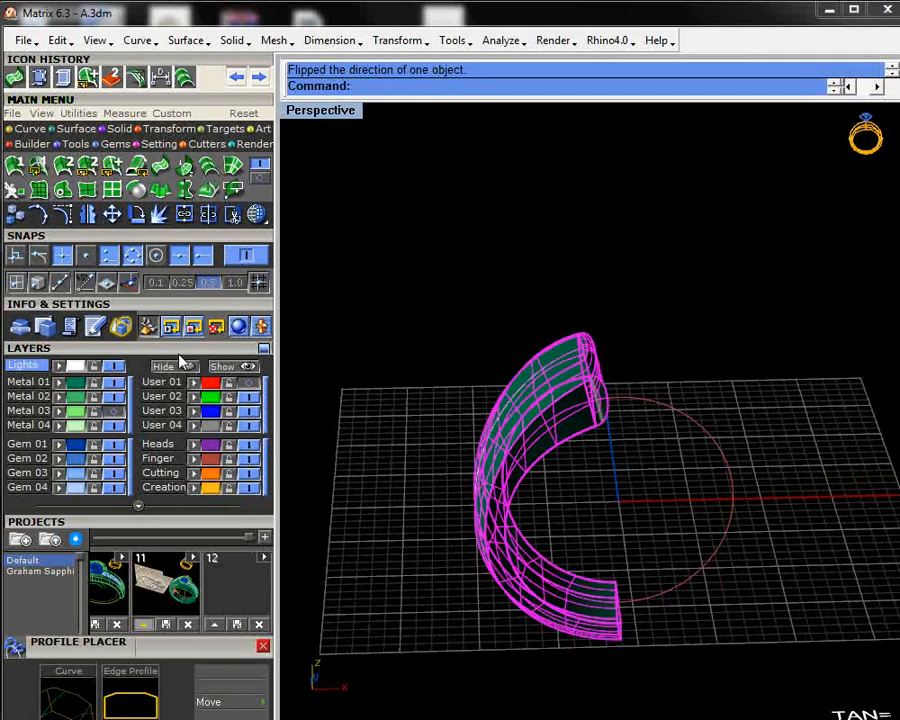
{"action": "left_click", "coordinate": [184, 213]}
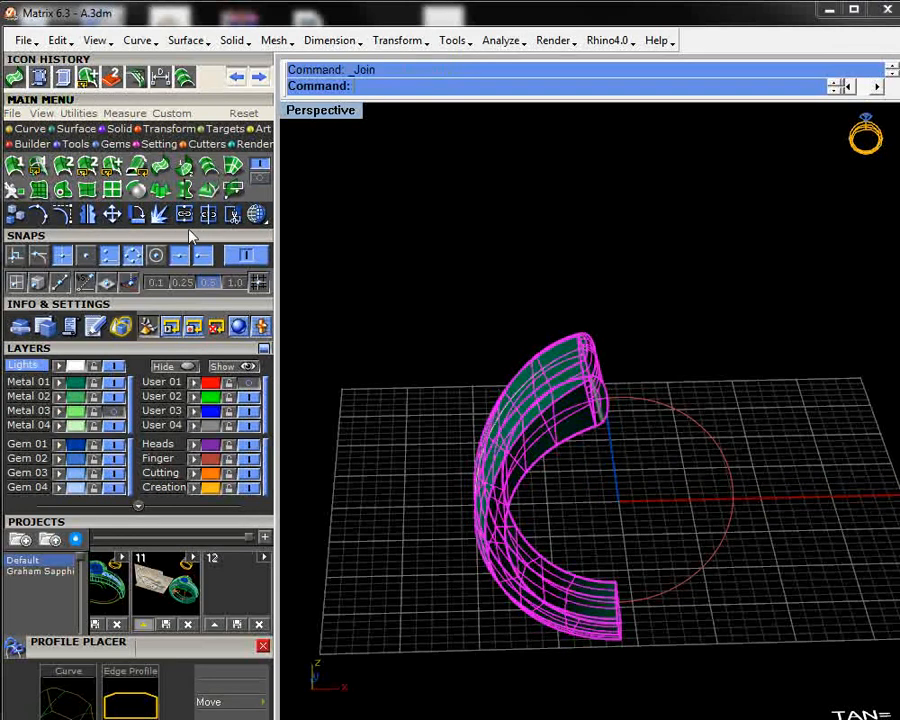
- Mirror a copy of the joined half shank across the vertical centre plane through the origin and inspect both halves
{"action": "left_click", "coordinate": [88, 216]}
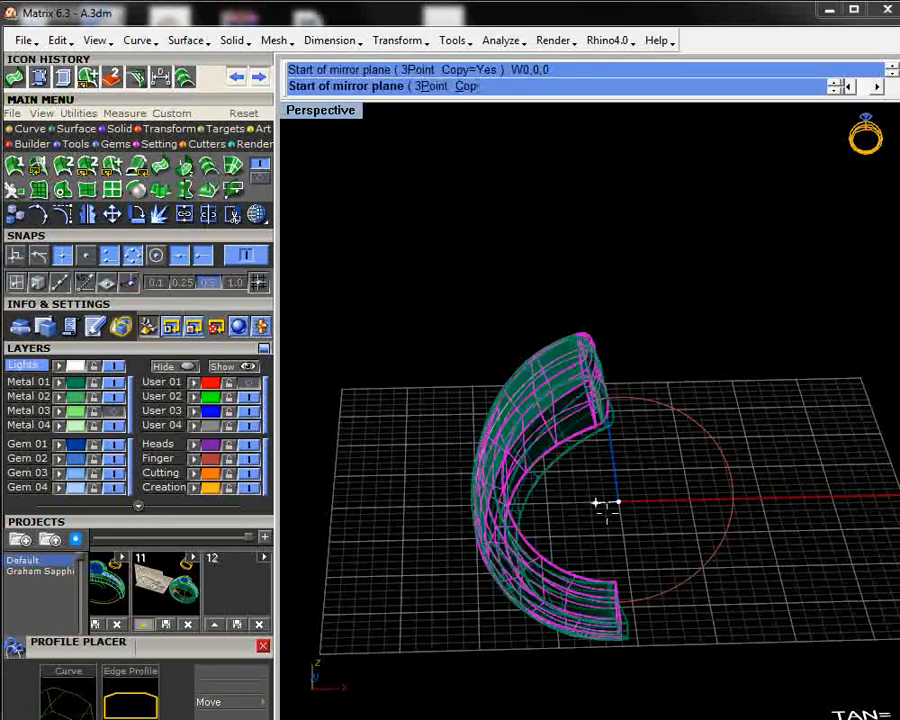
{"action": "left_click", "coordinate": [617, 501]}
{"action": "left_click", "coordinate": [622, 545]}
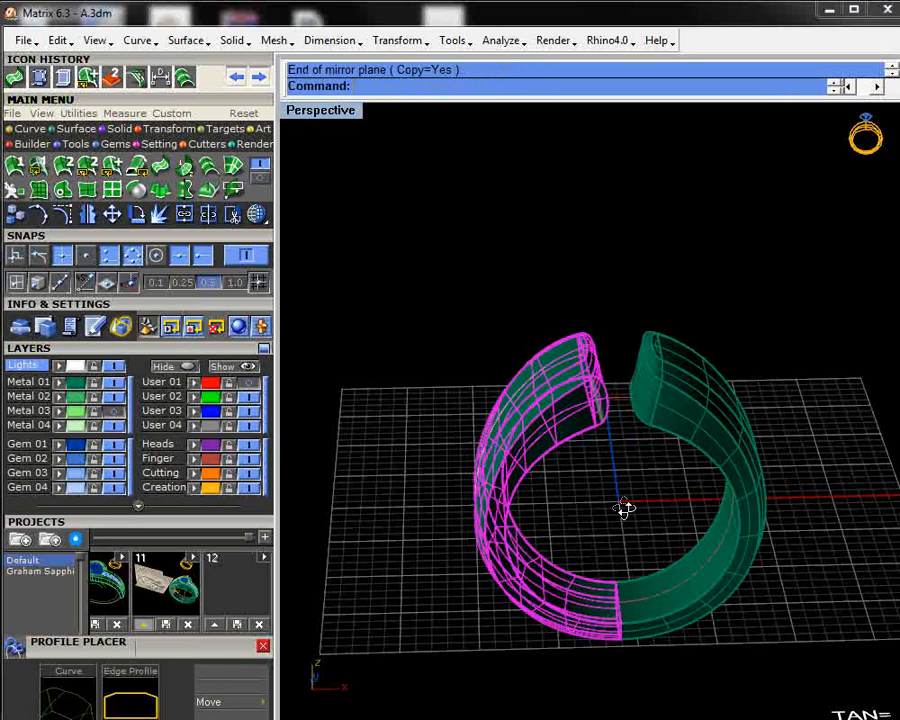
{"action": "right_click_drag", "start_coordinate": [624, 508], "coordinate": [596, 488]}
{"action": "left_click", "coordinate": [596, 488]}
{"action": "right_click_drag", "start_coordinate": [657, 578], "coordinate": [615, 517]}
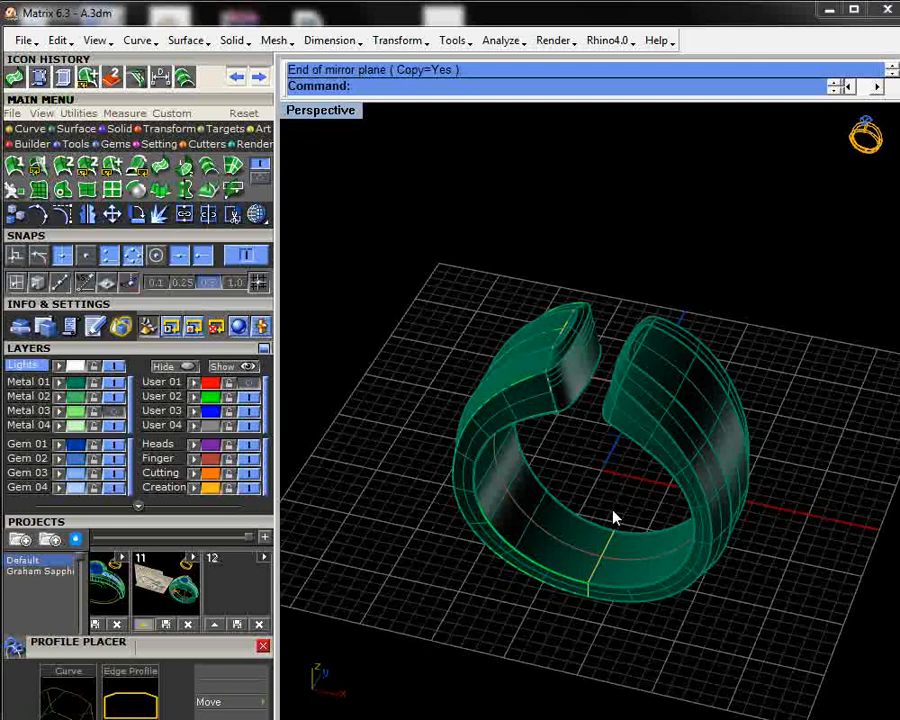